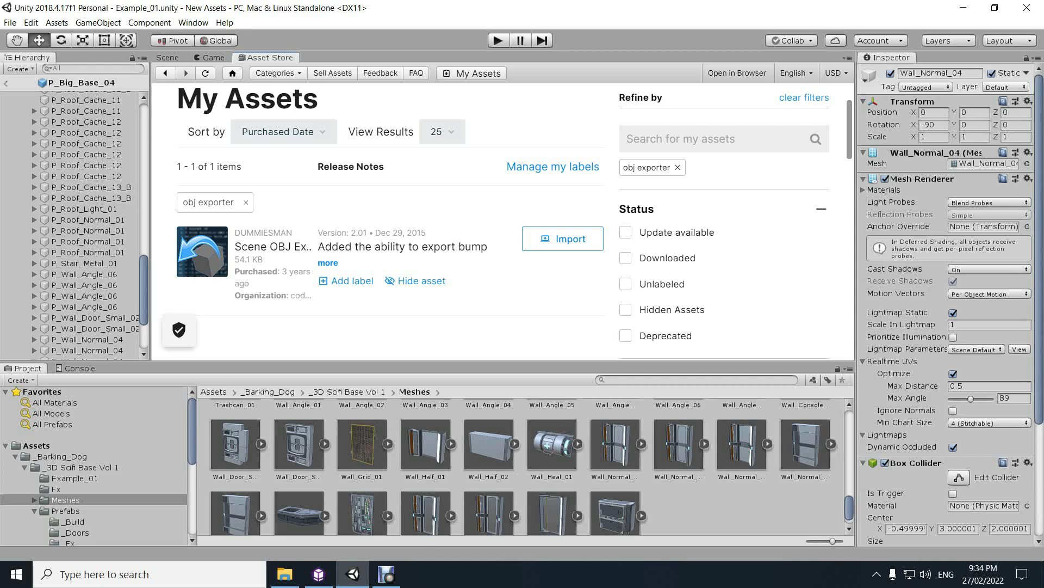
Collapse the P_Big_Base_04 hierarchy and select its root object
{"action": "scroll", "coordinate": [73, 223], "scroll_direction": "up", "scroll_amount": 10}
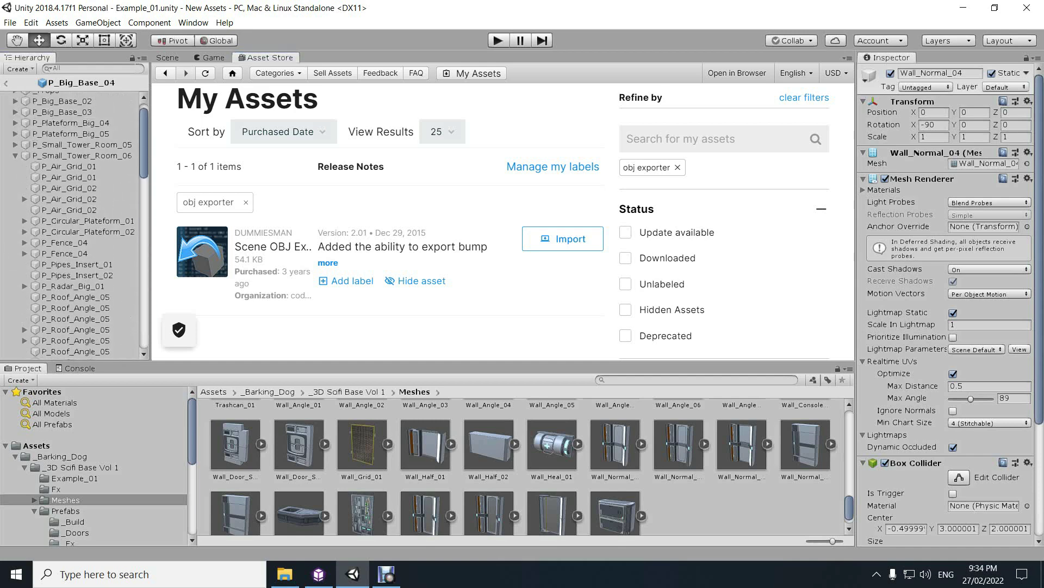
{"action": "scroll", "coordinate": [74, 223], "scroll_direction": "up", "scroll_amount": 3}
{"action": "left_click", "coordinate": [52, 97]}
{"action": "left_click", "coordinate": [5, 97]}
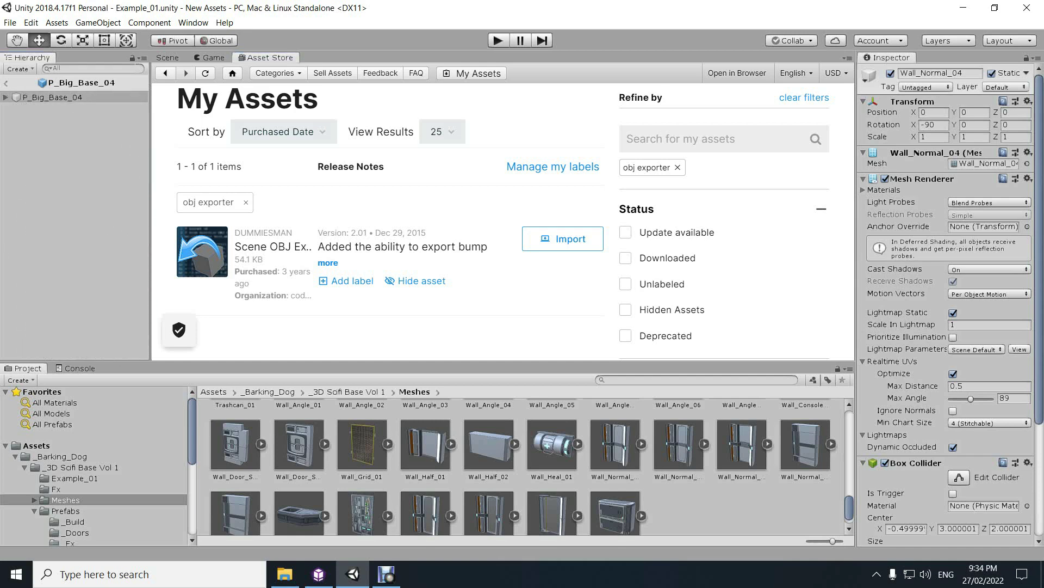
{"action": "left_click", "coordinate": [52, 98]}
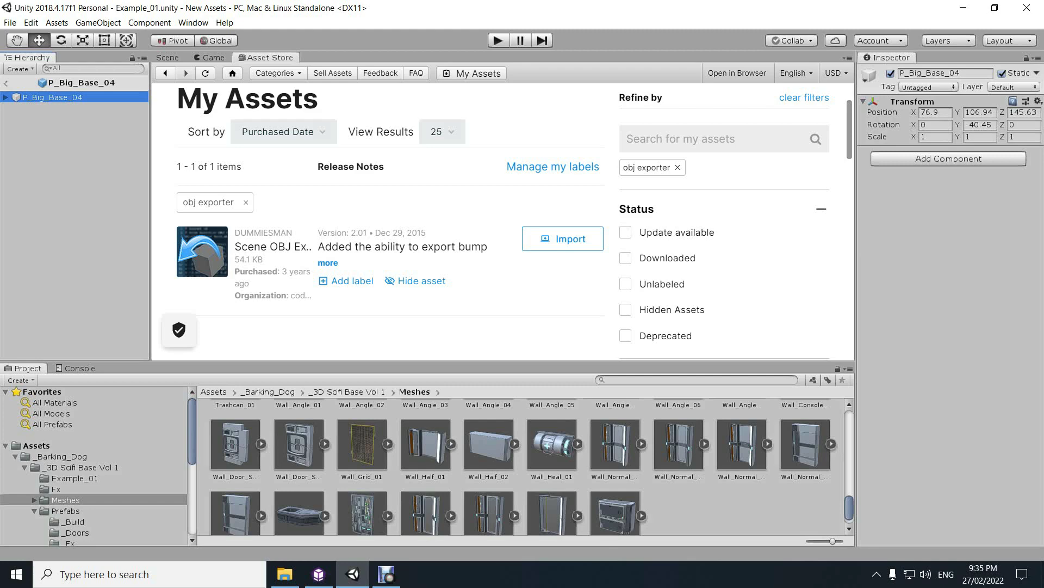
Examine the Scene OBJ Exporter asset's details and locate the Wavefront OBJ export command
{"action": "left_click", "coordinate": [268, 247]}
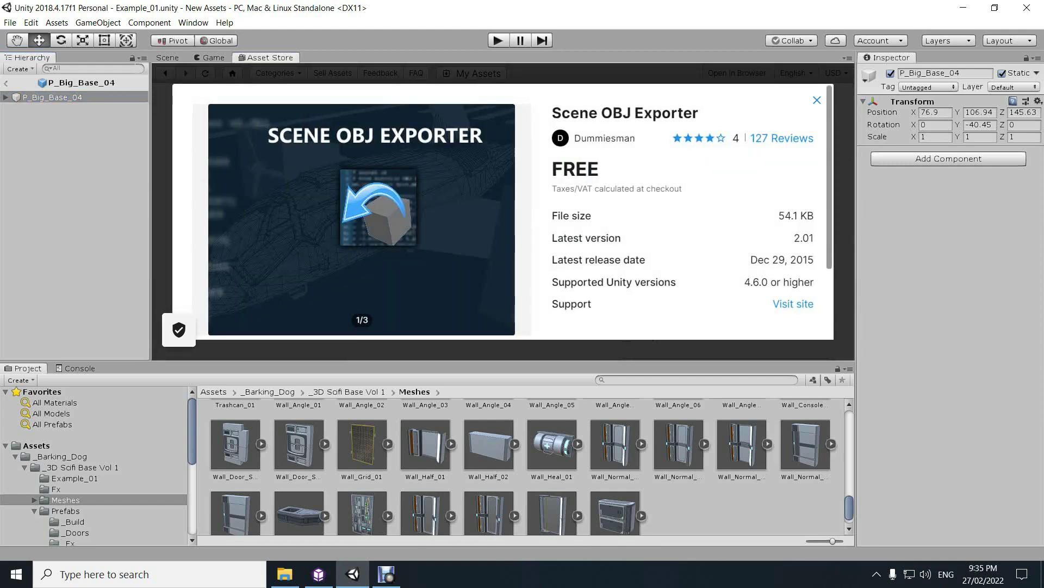
{"action": "key", "text": "Escape"}
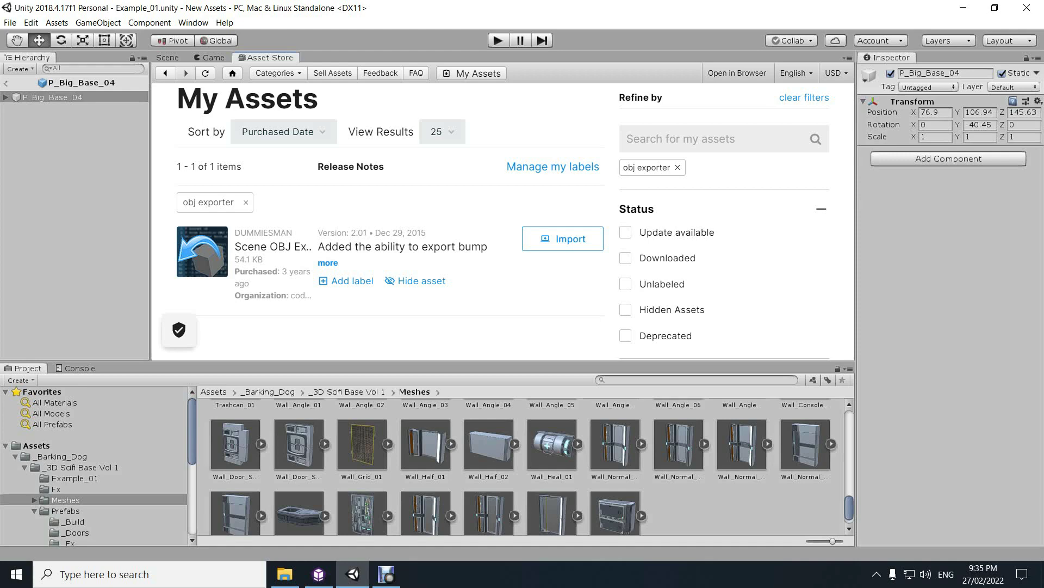
{"action": "key", "text": "alt+f"}
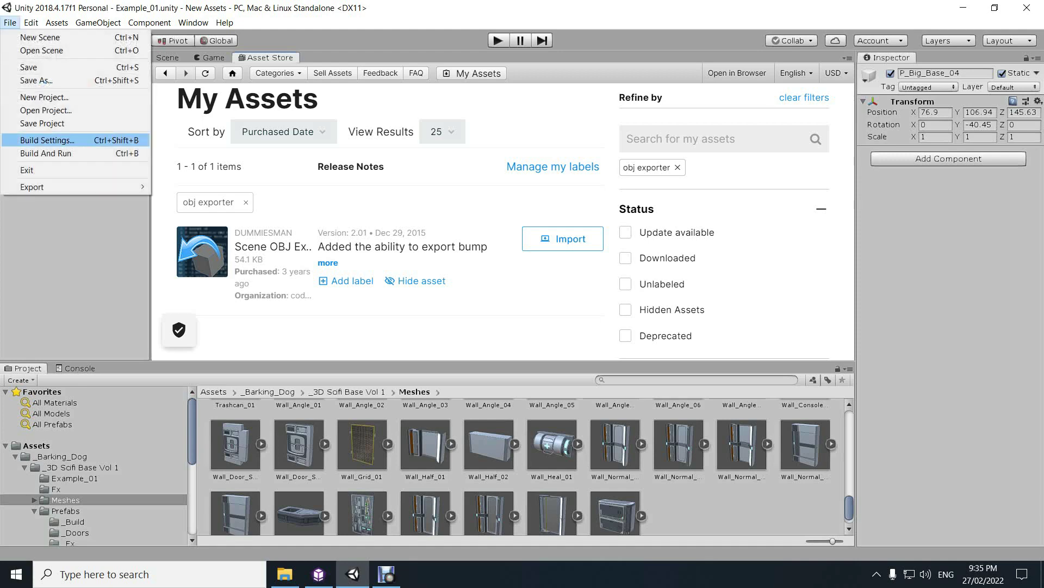
{"action": "mouse_move", "coordinate": [76, 186]}
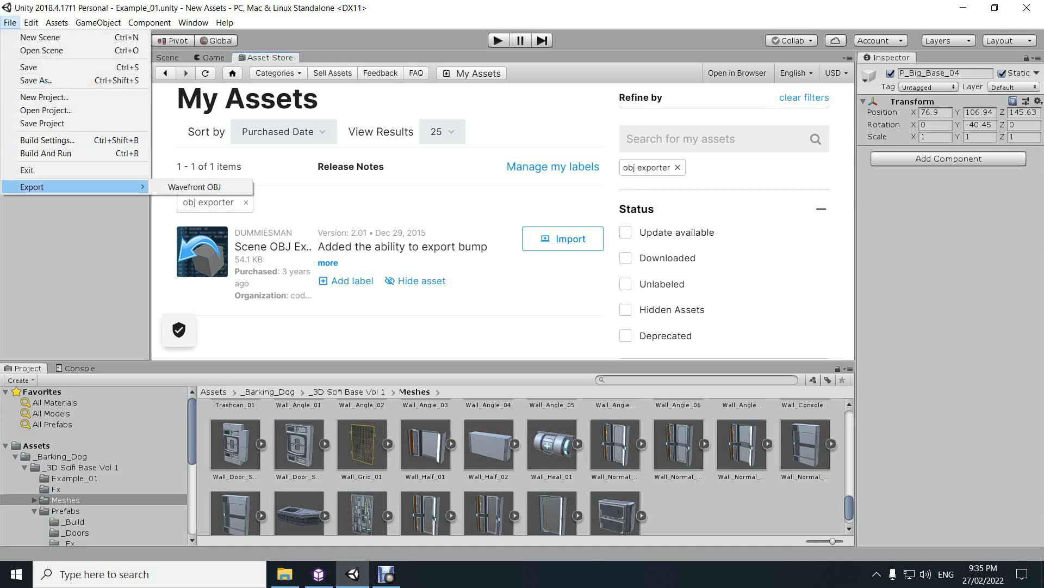
{"action": "key", "text": "Right"}
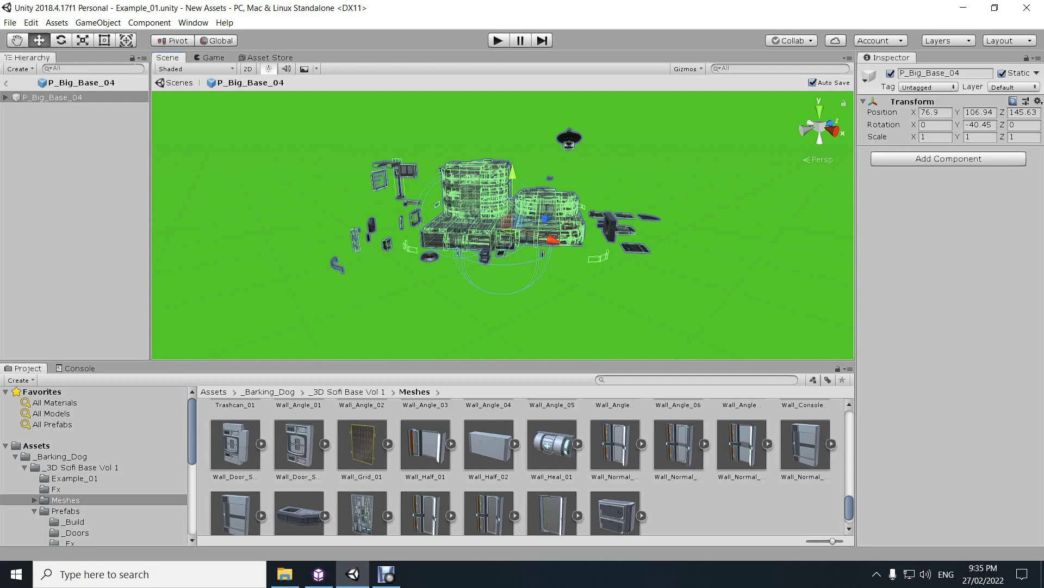
Select all parts of the base in the scene view and set up a Wavefront OBJ export with Only Selected Objects enabled
{"action": "left_click_drag", "start_coordinate": [285, 122], "coordinate": [690, 313]}
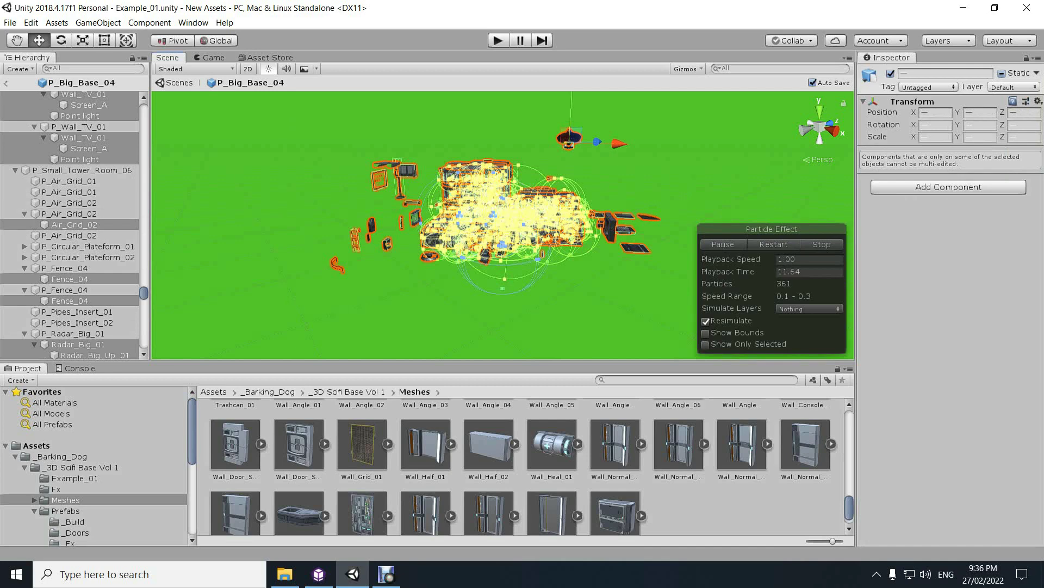
{"action": "left_click", "coordinate": [10, 22]}
{"action": "mouse_move", "coordinate": [109, 186]}
{"action": "left_click", "coordinate": [209, 186]}
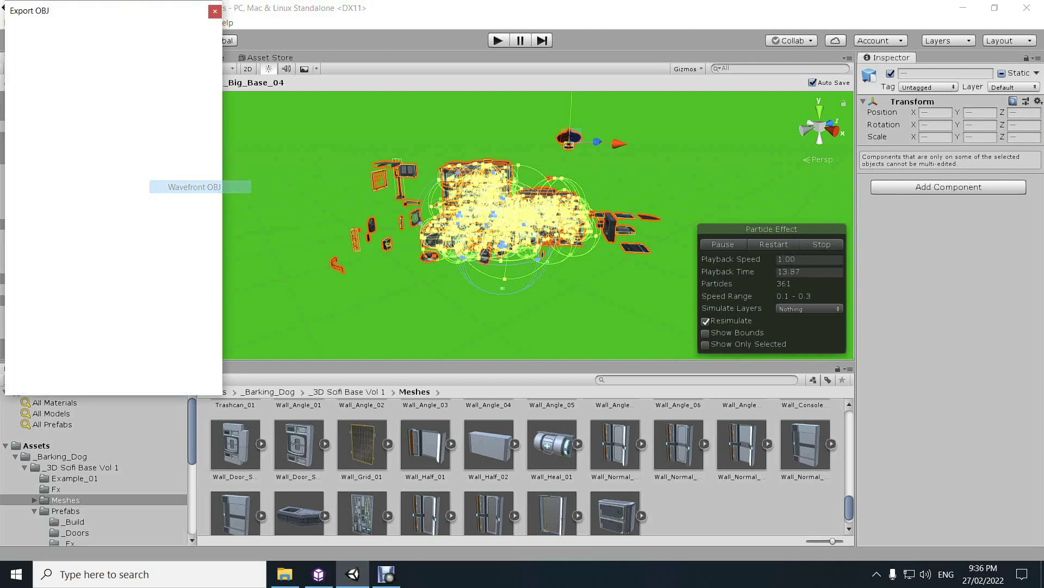
{"action": "left_click", "coordinate": [114, 53]}
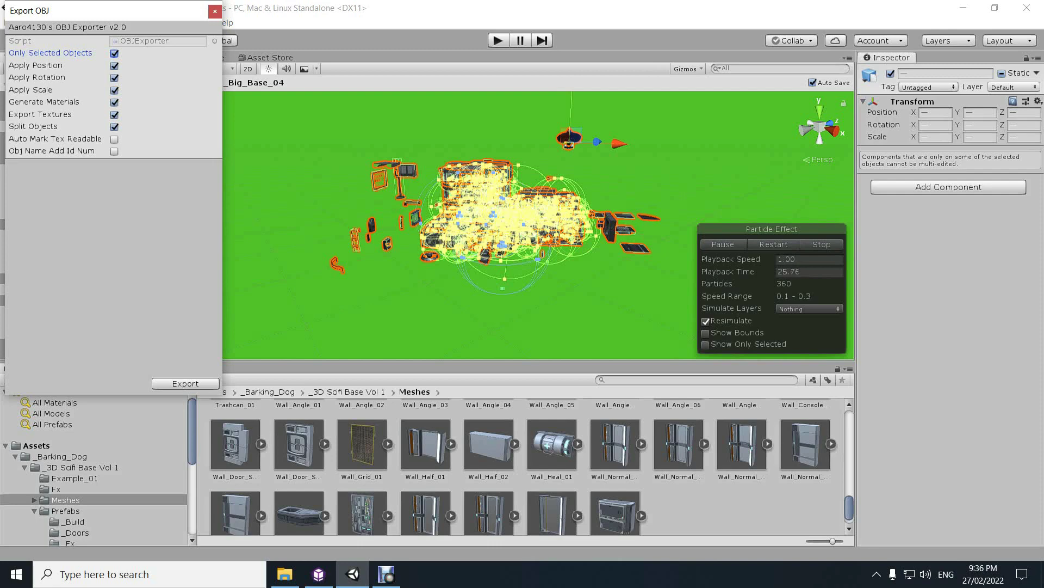
Export the selection as unity1.obj in the UNITY exports folder under Downloads, replacing the existing file
{"action": "left_click", "coordinate": [185, 383]}
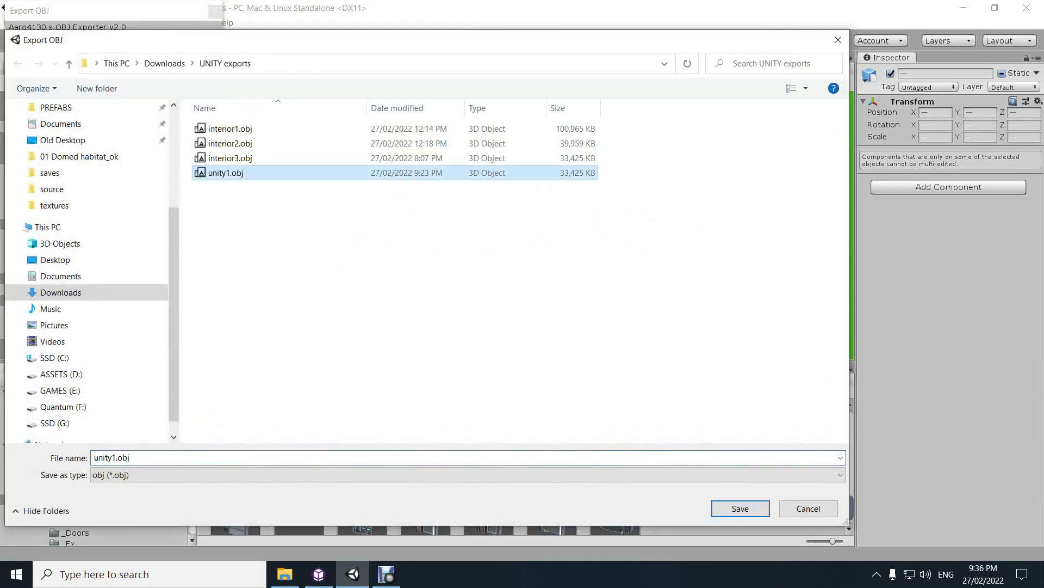
{"action": "left_click", "coordinate": [740, 508]}
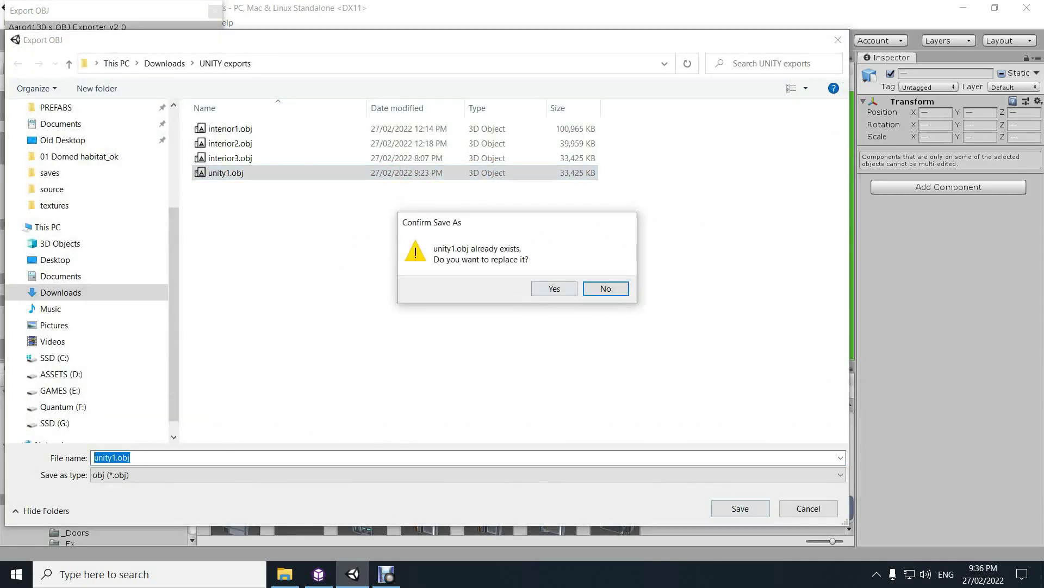
{"action": "left_click", "coordinate": [553, 288]}
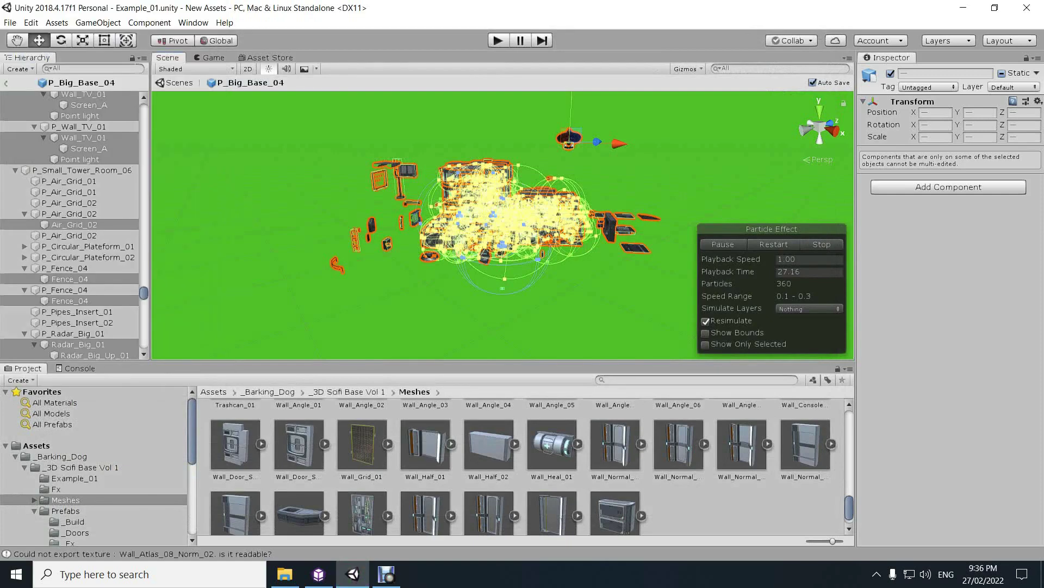
Minimize Unity, launch Blender 2.79 from the desktop and maximize its window
{"action": "left_click", "coordinate": [964, 8]}
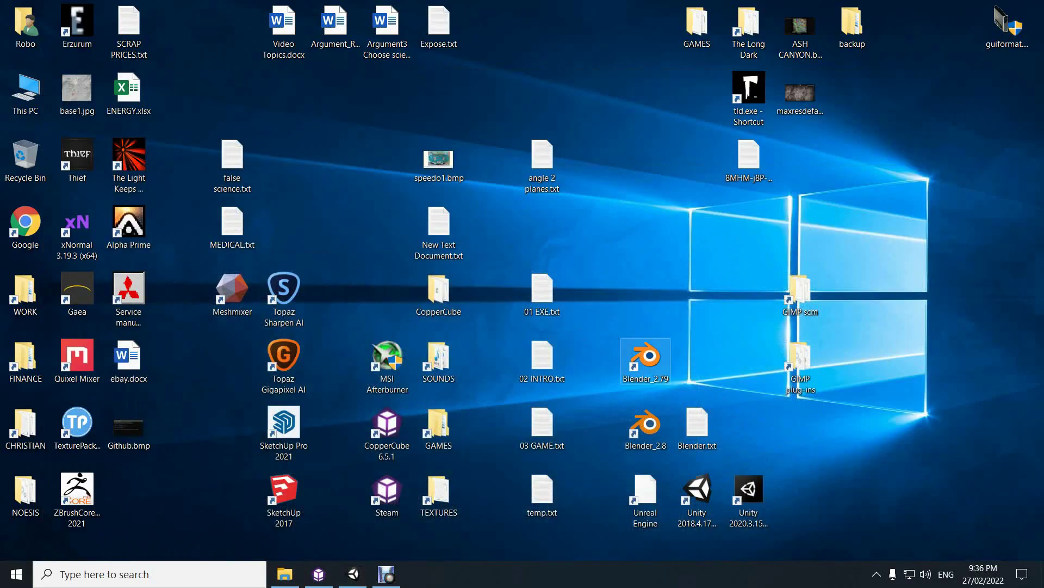
{"action": "double_click", "coordinate": [647, 358]}
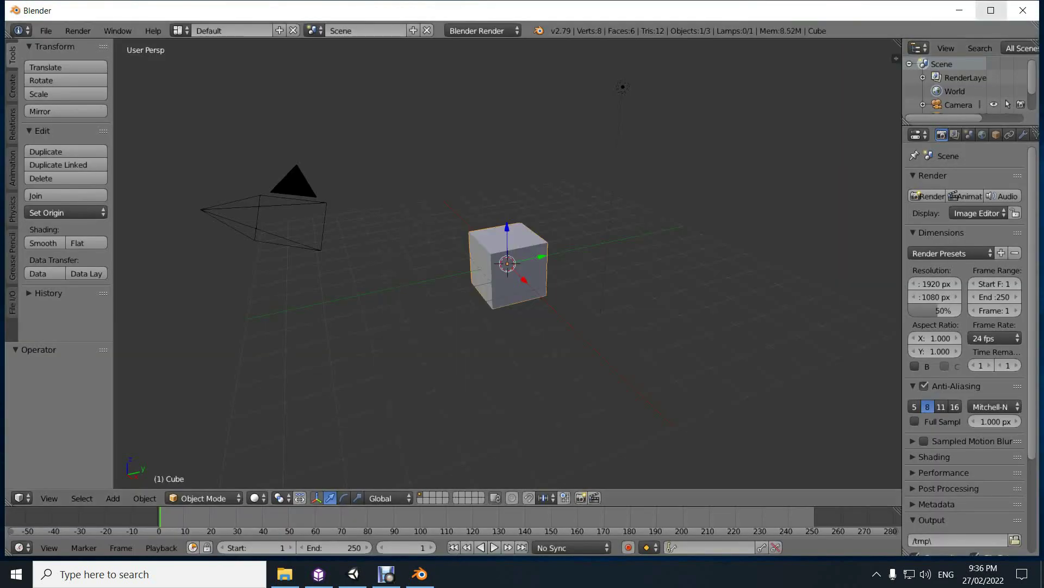
{"action": "left_click", "coordinate": [991, 10]}
Delete the default cube and enlarge the outliner and properties areas
{"action": "key", "text": "x"}
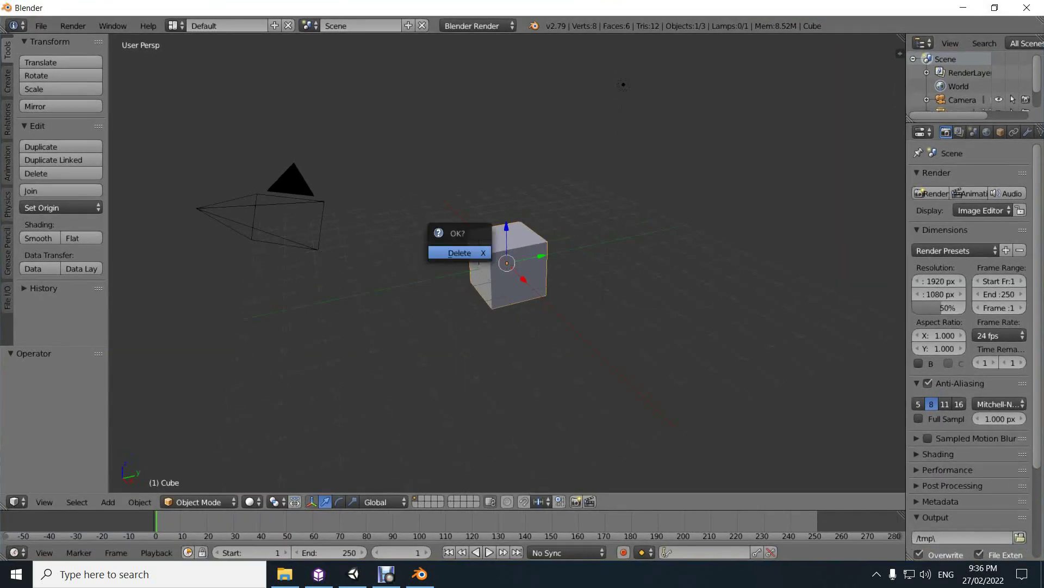
{"action": "key", "text": "Return"}
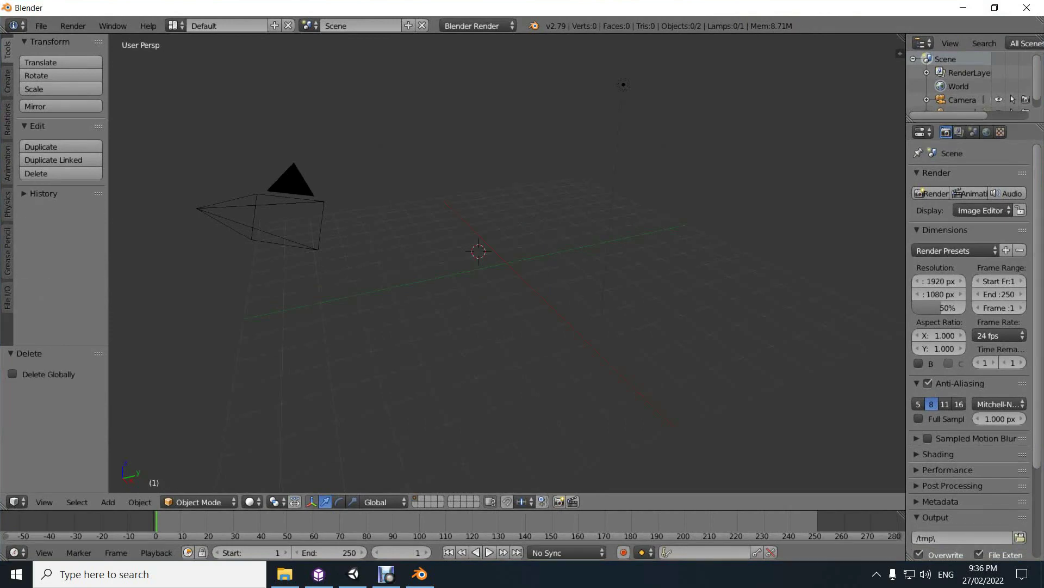
{"action": "left_click_drag", "start_coordinate": [974, 123], "coordinate": [973, 196]}
{"action": "left_click_drag", "start_coordinate": [906, 261], "coordinate": [851, 261]}
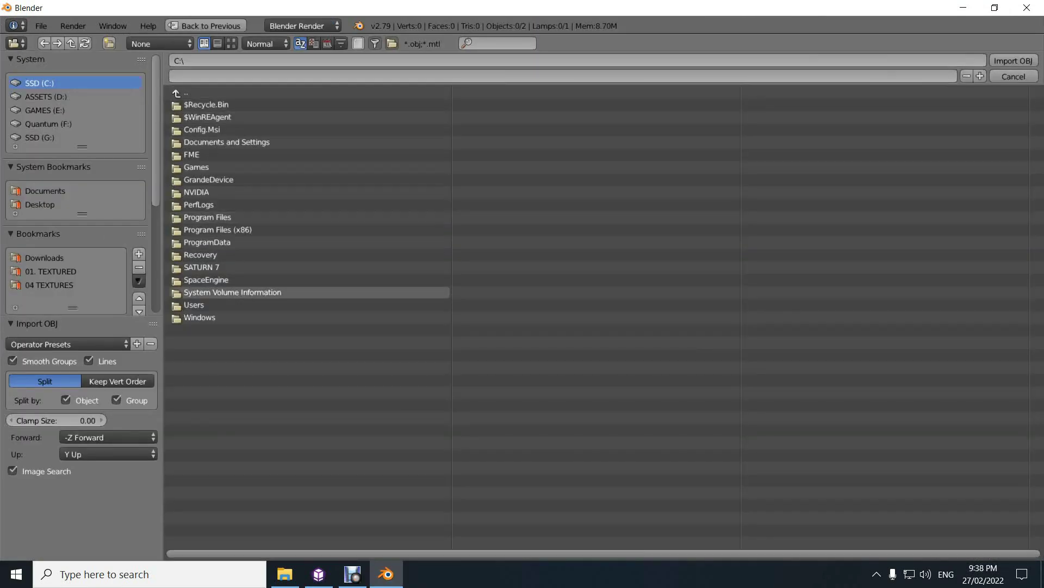
Import unity1.obj from the UNITY exports folder in Downloads with the default OBJ import settings
{"action": "left_click", "coordinate": [195, 305]}
{"action": "left_click", "coordinate": [193, 142]}
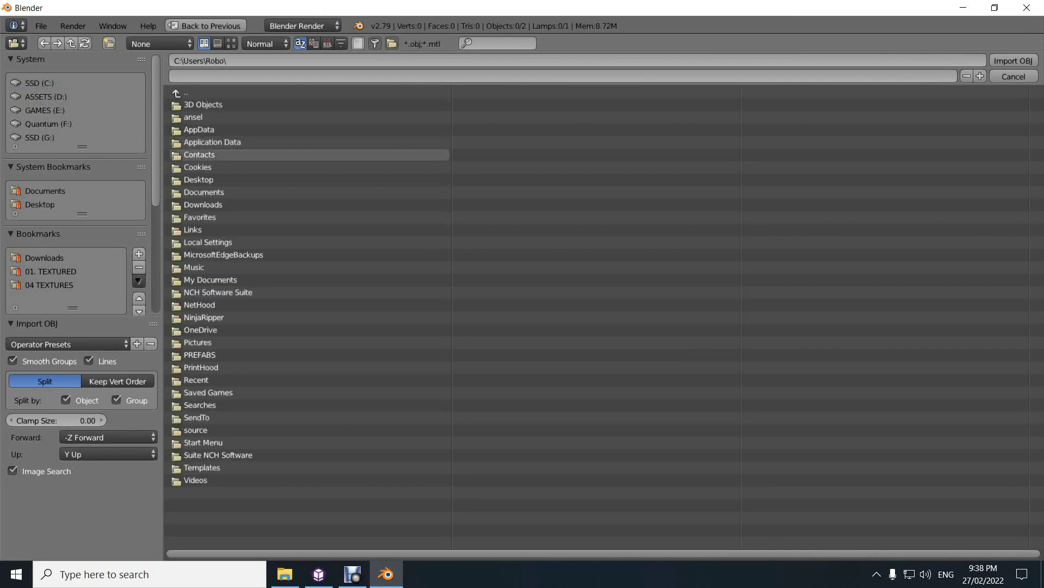
{"action": "left_click", "coordinate": [202, 205]}
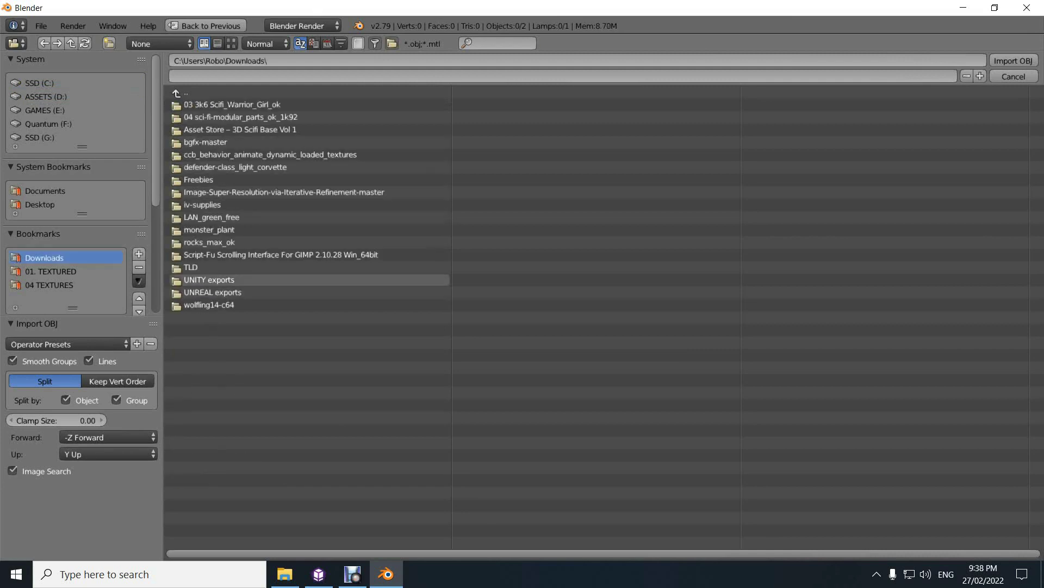
{"action": "left_click", "coordinate": [209, 279]}
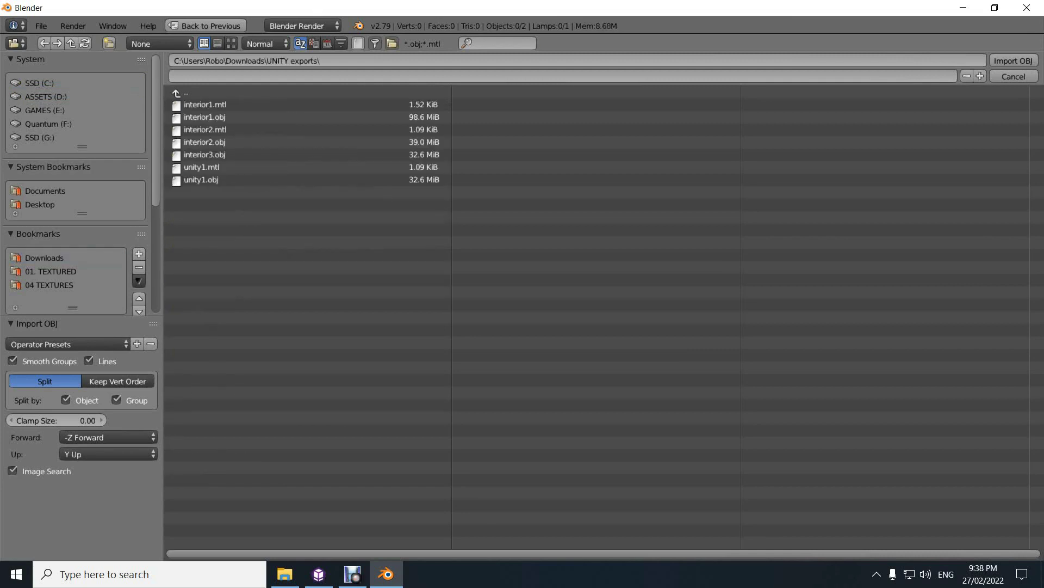
{"action": "left_click", "coordinate": [202, 179]}
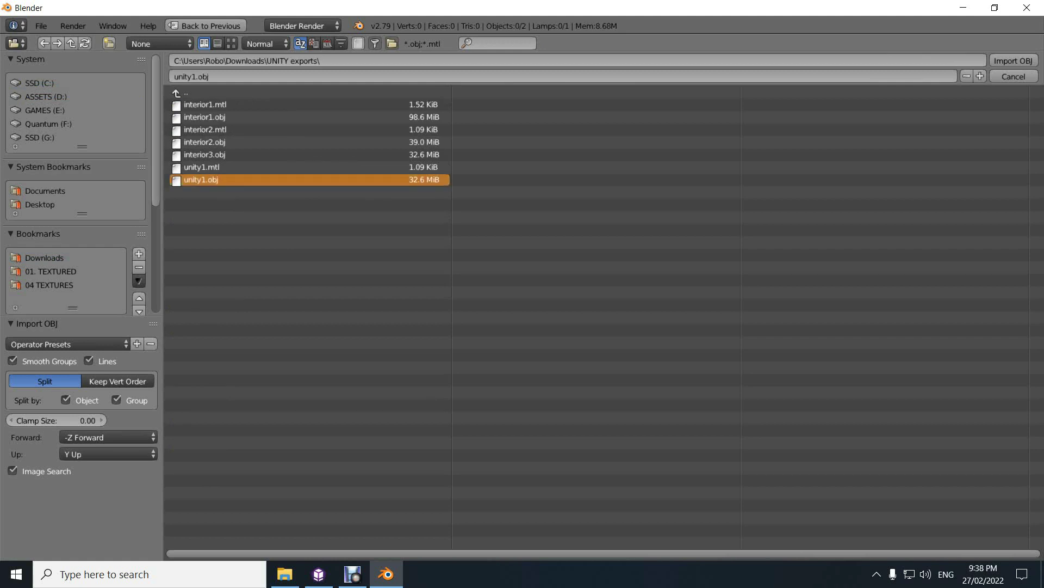
{"action": "left_click", "coordinate": [1013, 61]}
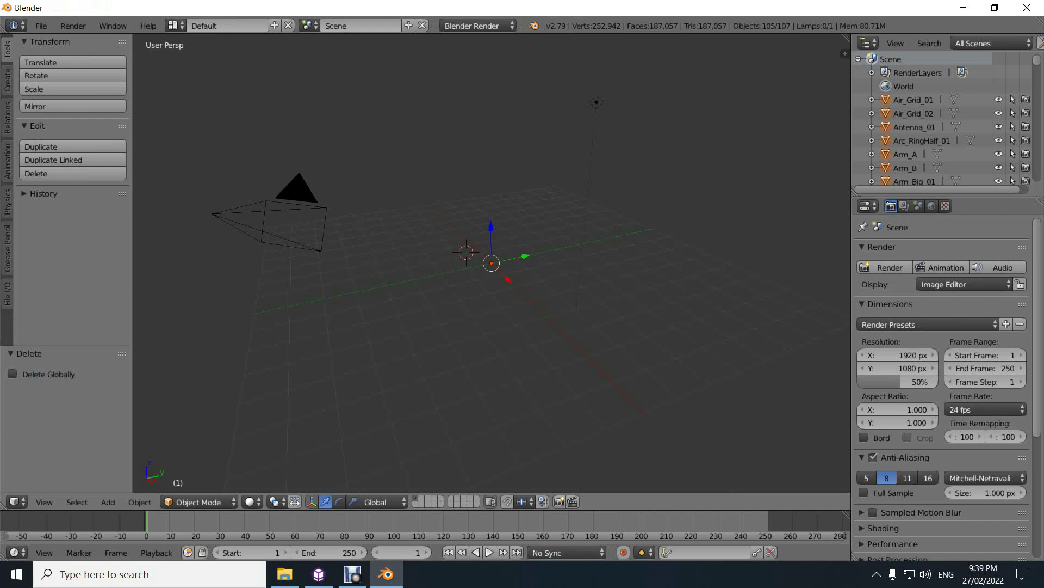
Translate the imported base near the scene origin, by about 31.5 in X, 36.5 in Y and -145.1 in Z
{"action": "scroll", "coordinate": [468, 272], "scroll_direction": "down", "scroll_amount": 7}
{"action": "middle_click_drag", "start_coordinate": [468, 272], "coordinate": [347, 302]}
{"action": "scroll", "coordinate": [346, 279], "scroll_direction": "down", "scroll_amount": 8}
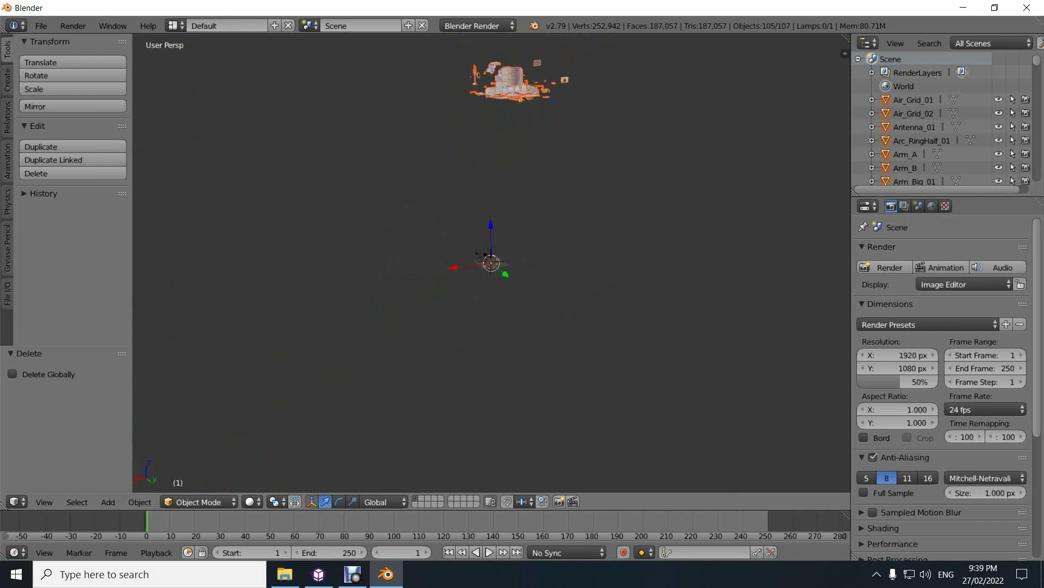
{"action": "left_click", "coordinate": [73, 62]}
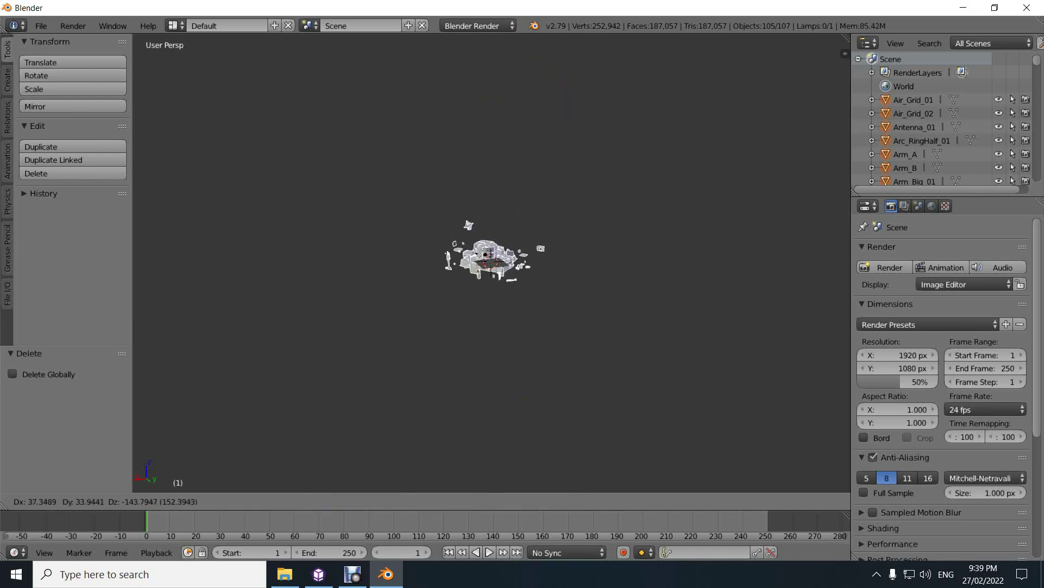
{"action": "key", "text": "Return"}
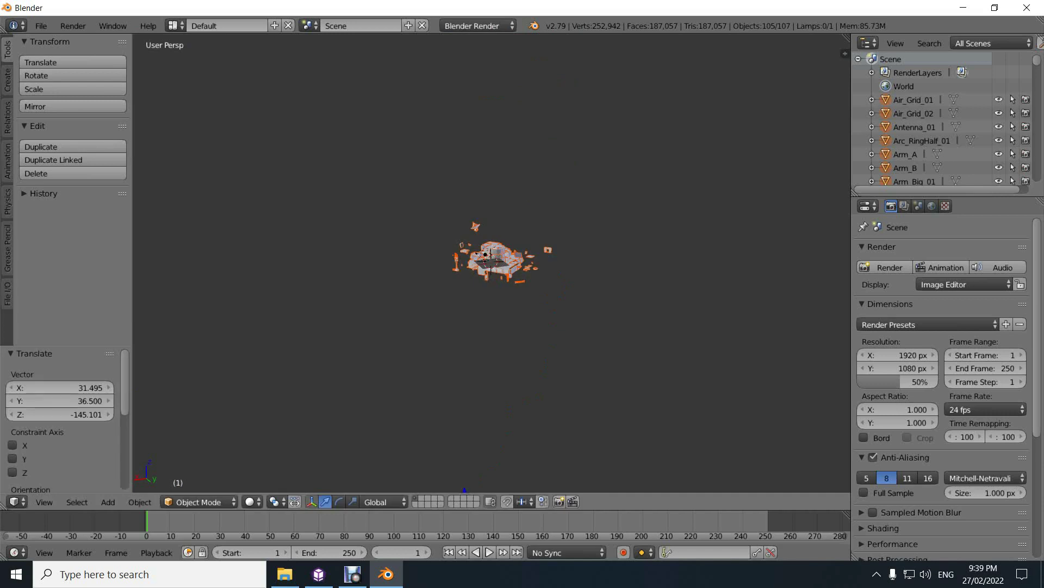
Select only the antenna tower standing apart from the base
{"action": "left_click", "coordinate": [400, 289]}
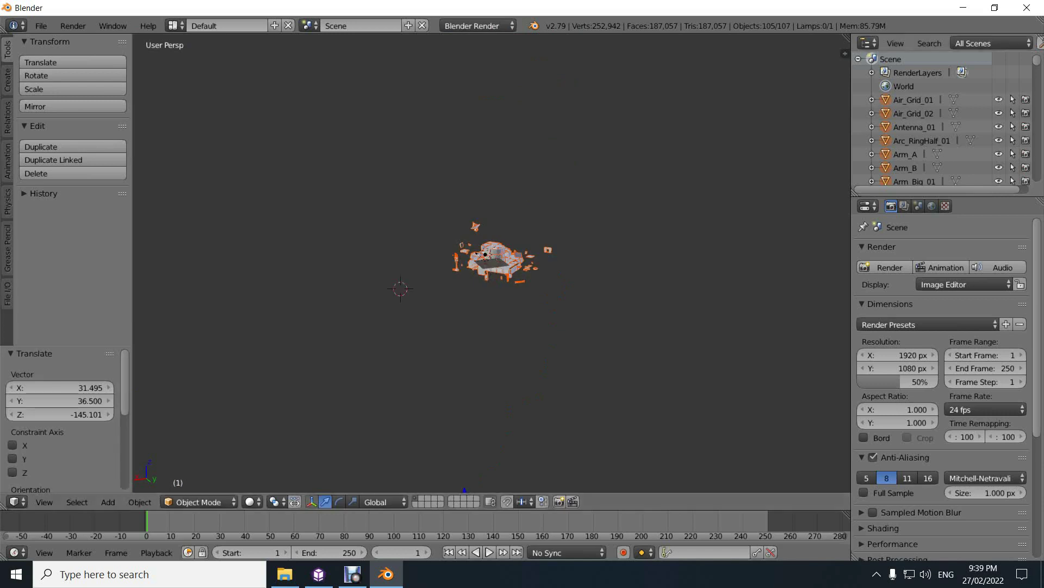
{"action": "right_click", "coordinate": [456, 262]}
{"action": "scroll", "coordinate": [456, 262], "scroll_direction": "up", "scroll_amount": 7}
{"action": "mouse_move", "coordinate": [456, 262]}
{"action": "middle_mouse_down"}
{"action": "mouse_move", "coordinate": [454, 282]}
{"action": "mouse_move", "coordinate": [392, 285]}
{"action": "mouse_move", "coordinate": [461, 275]}
{"action": "middle_mouse_up"}
{"action": "key", "text": "Right"}
{"action": "key", "text": "Right"}
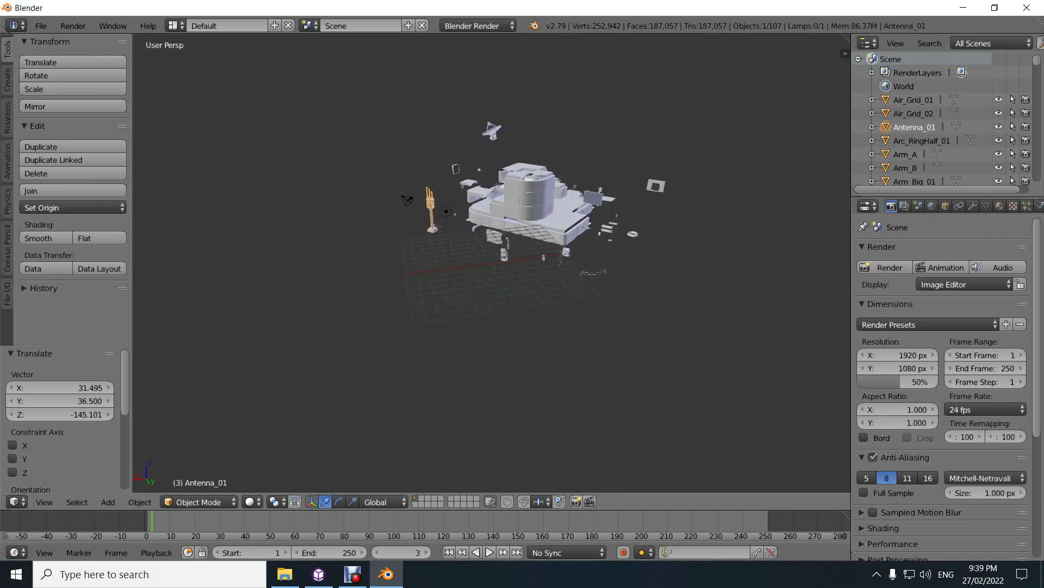
Use Walk Navigation to inspect the imported base and its scattered parts up close
{"action": "left_click", "coordinate": [44, 502]}
{"action": "mouse_move", "coordinate": [109, 317]}
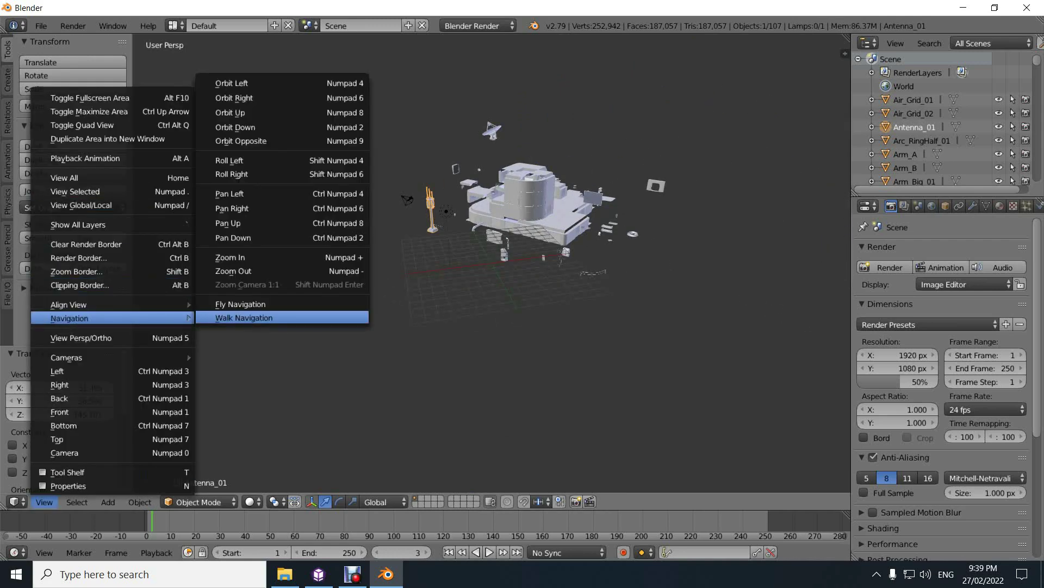
{"action": "left_click", "coordinate": [244, 318]}
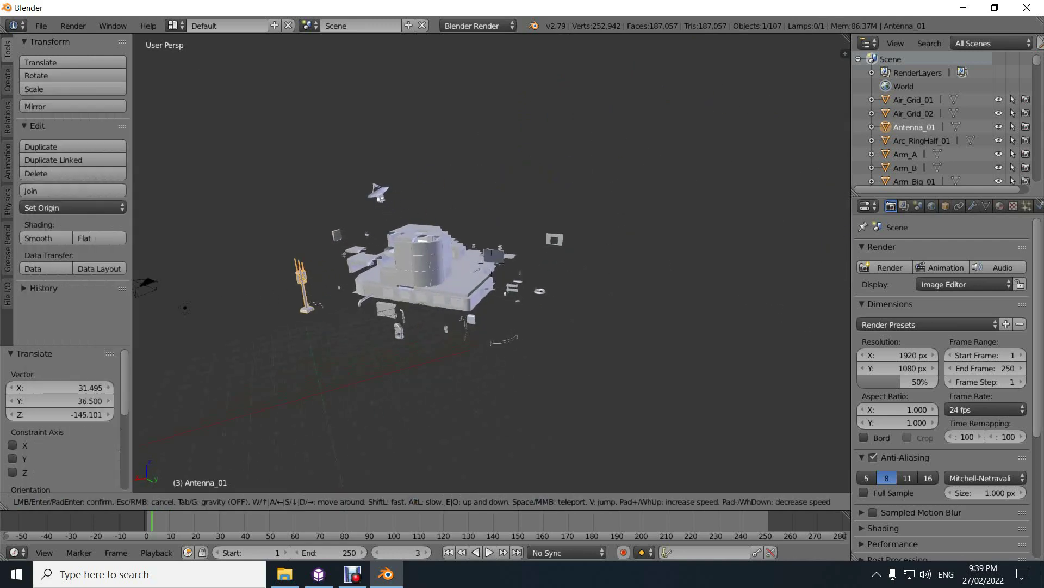
{"action": "key", "text": "w"}
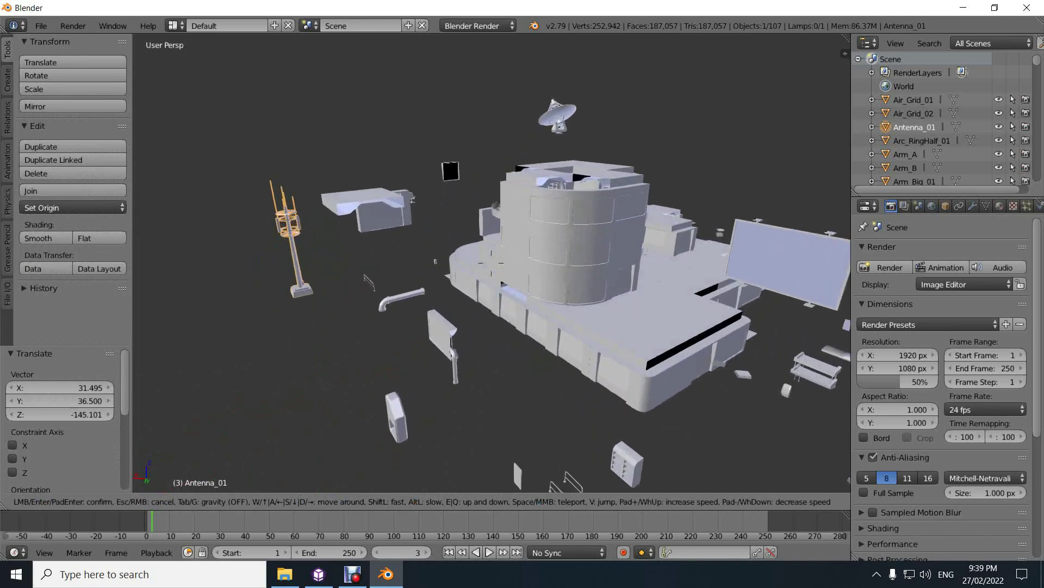
{"action": "key", "text": "s"}
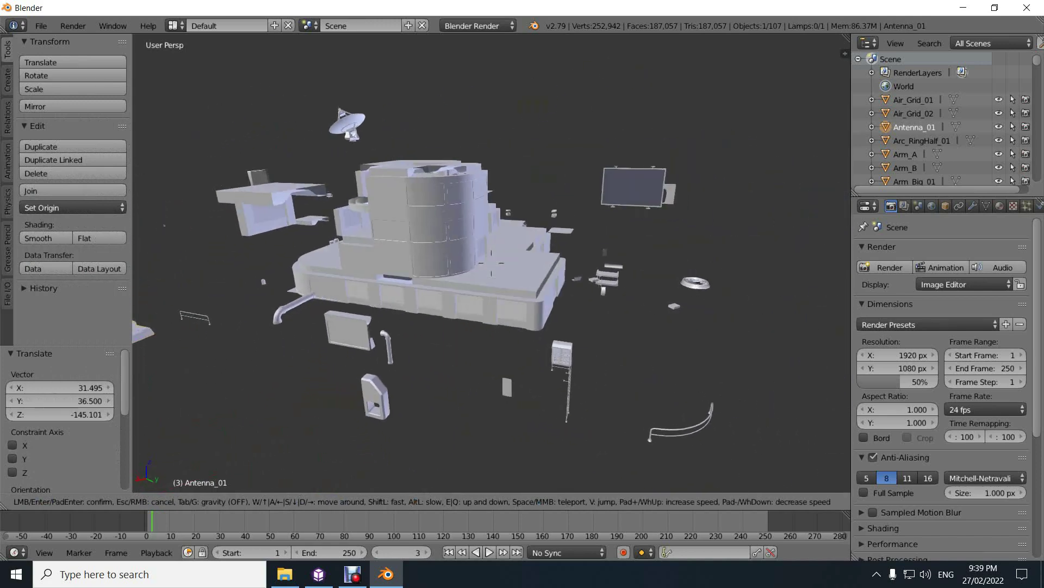
{"action": "key", "text": "Return"}
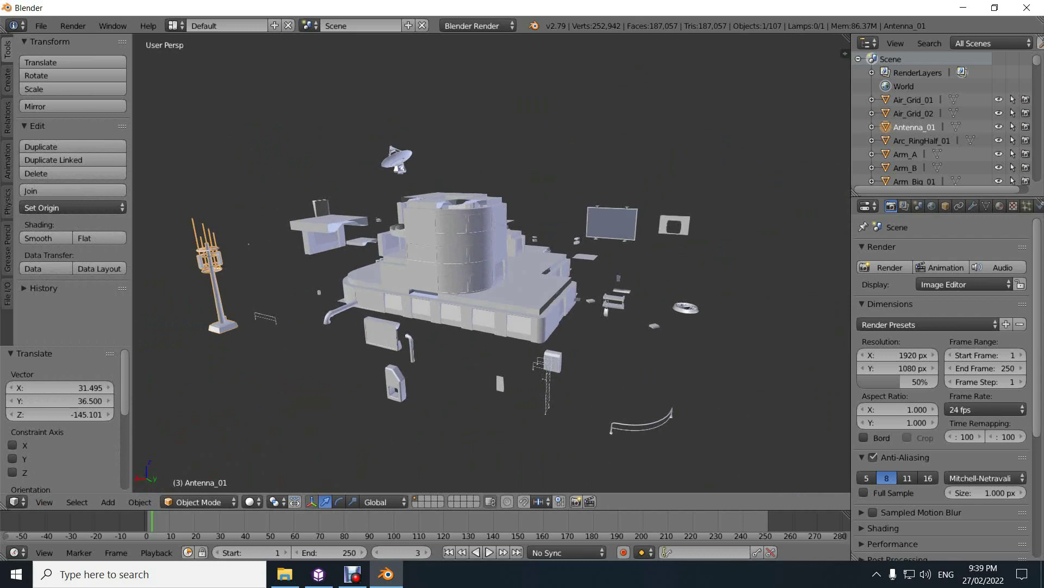
Switch the viewport to Material shading and add a Sun lamp to light the imported base
{"action": "left_click", "coordinate": [249, 502]}
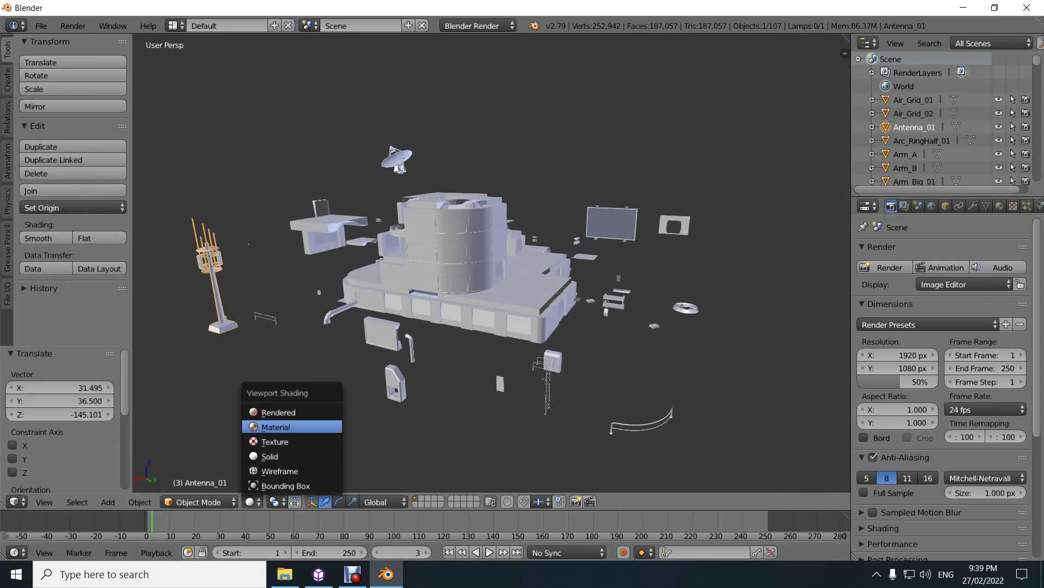
{"action": "left_click", "coordinate": [276, 427]}
{"action": "key", "text": "space"}
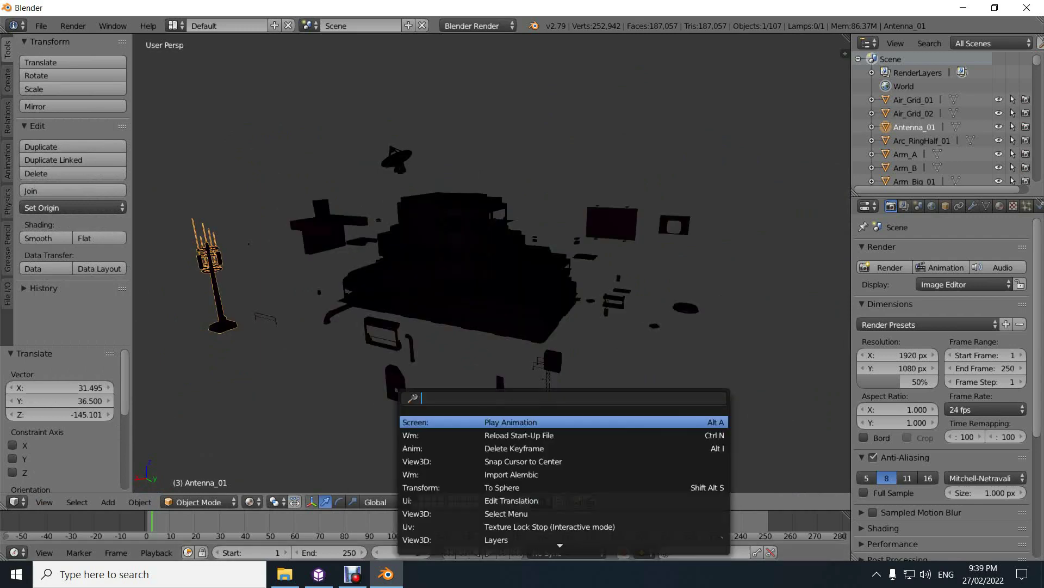
{"action": "type", "text": "lamp"}
{"action": "key", "text": "Return"}
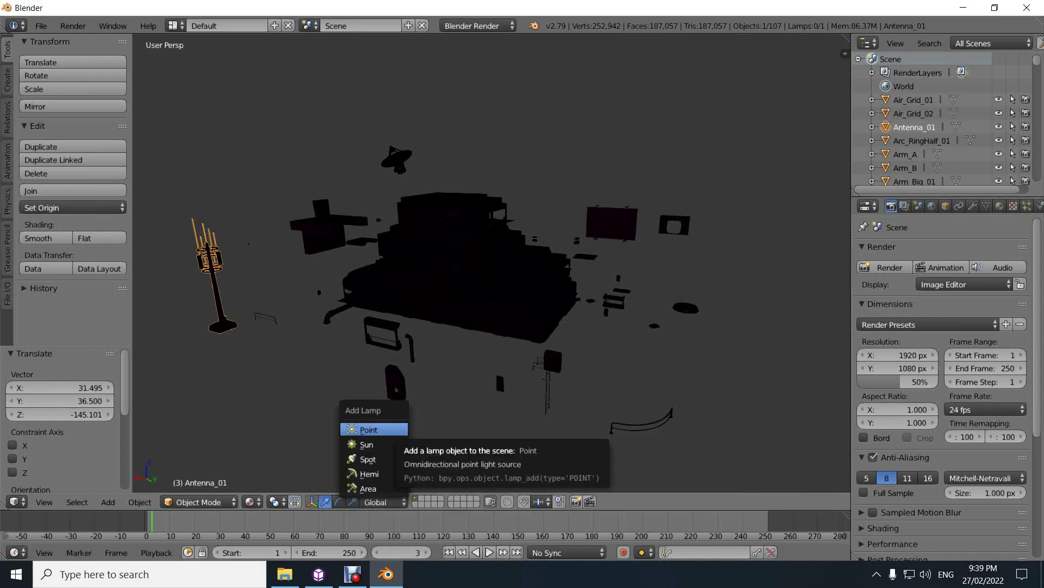
{"action": "key", "text": "Return"}
{"action": "key", "text": "KP_4"}
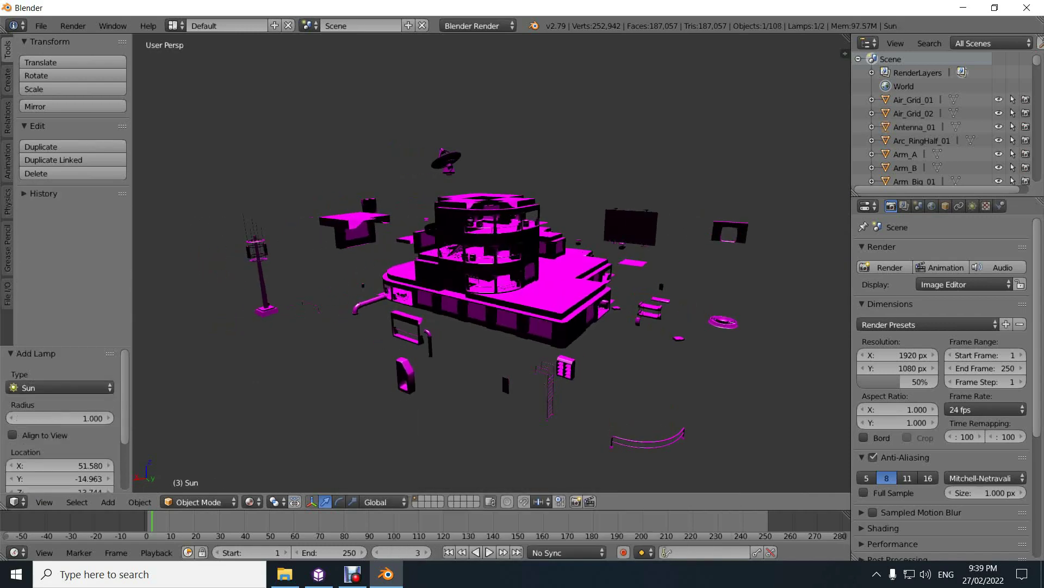
Show the materials of Air_Grid_01 in a widened properties editor and make Wall_Atlas_05_Dif the active slot
{"action": "left_click", "coordinate": [913, 99]}
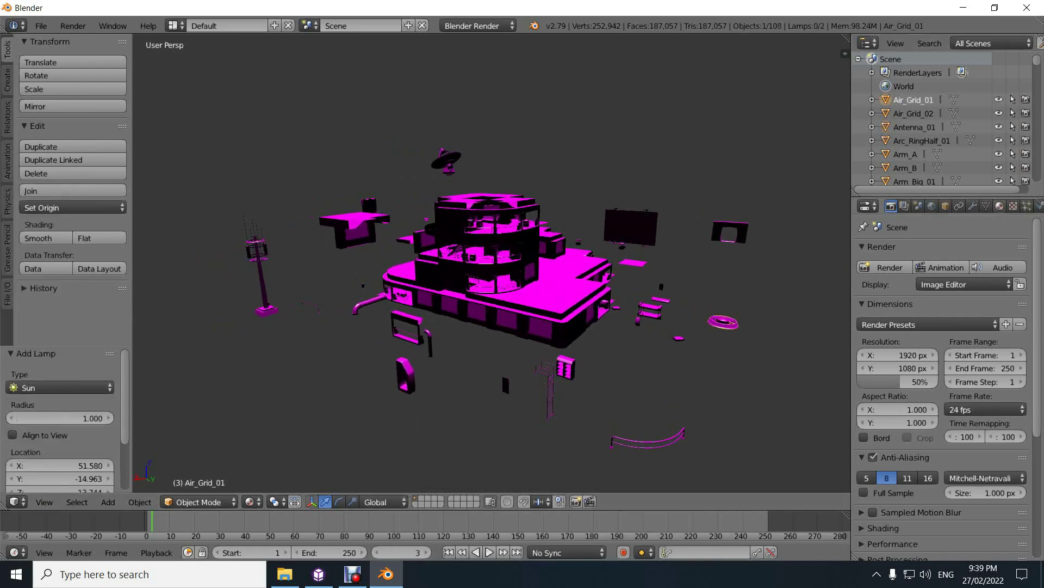
{"action": "left_click", "coordinate": [1000, 205]}
{"action": "left_click_drag", "start_coordinate": [851, 326], "coordinate": [800, 327]}
{"action": "left_click", "coordinate": [855, 269]}
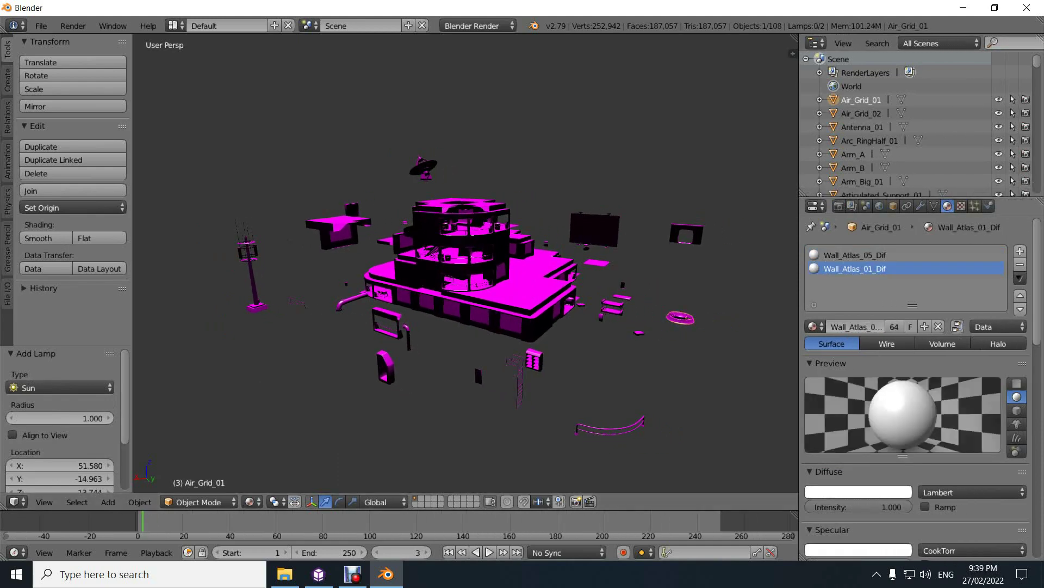
{"action": "left_click", "coordinate": [855, 254]}
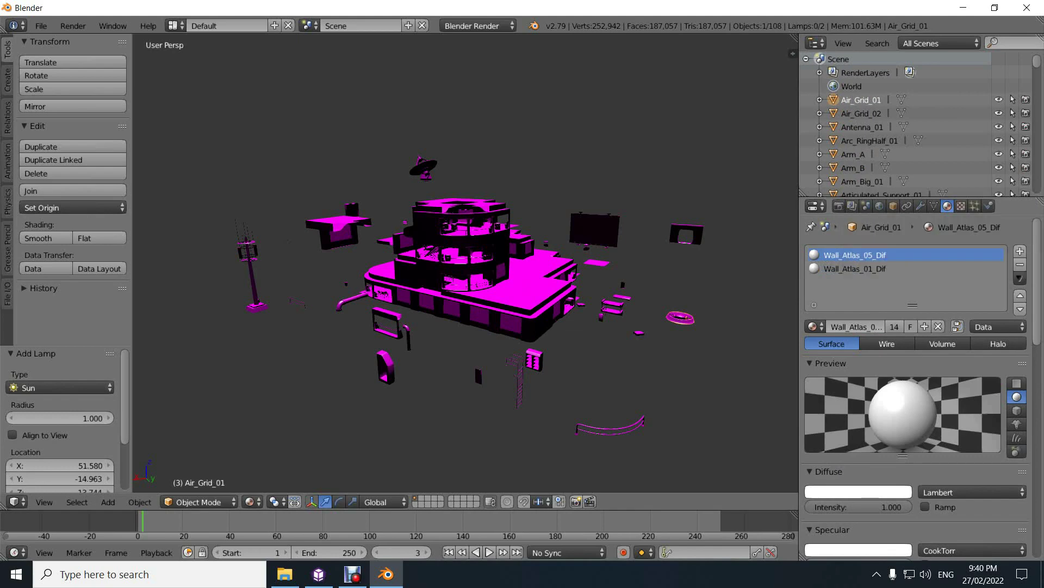
{"action": "left_click", "coordinate": [855, 268]}
{"action": "left_click", "coordinate": [855, 255]}
Load Wall_Atlas_05_4k.png from the 01 Domed habitat_ok textures folder as the Kd.007 image of Wall_Atlas_05_Dif
{"action": "left_click", "coordinate": [961, 206]}
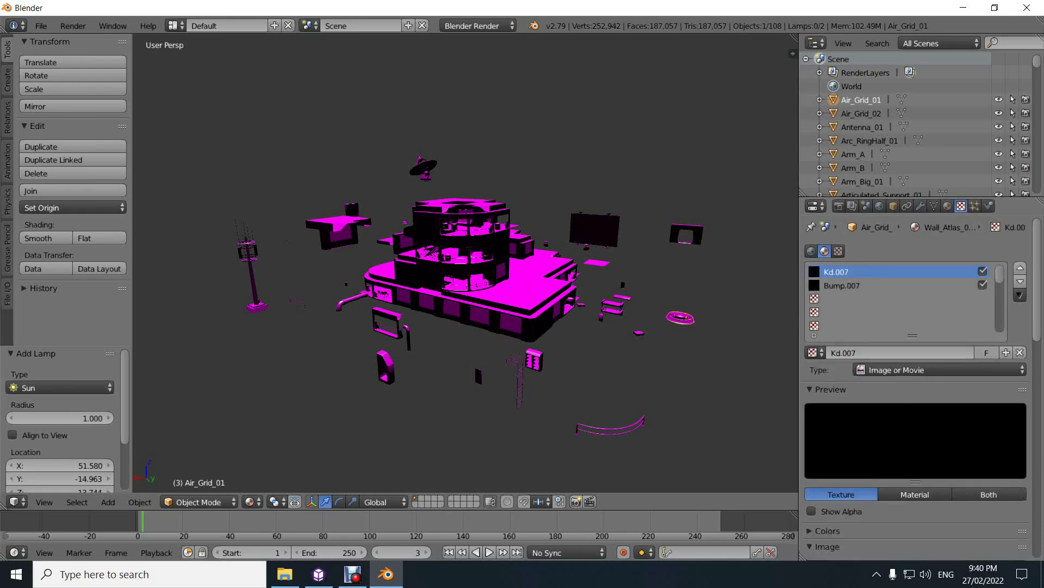
{"action": "scroll", "coordinate": [916, 381], "scroll_direction": "down", "scroll_amount": 5}
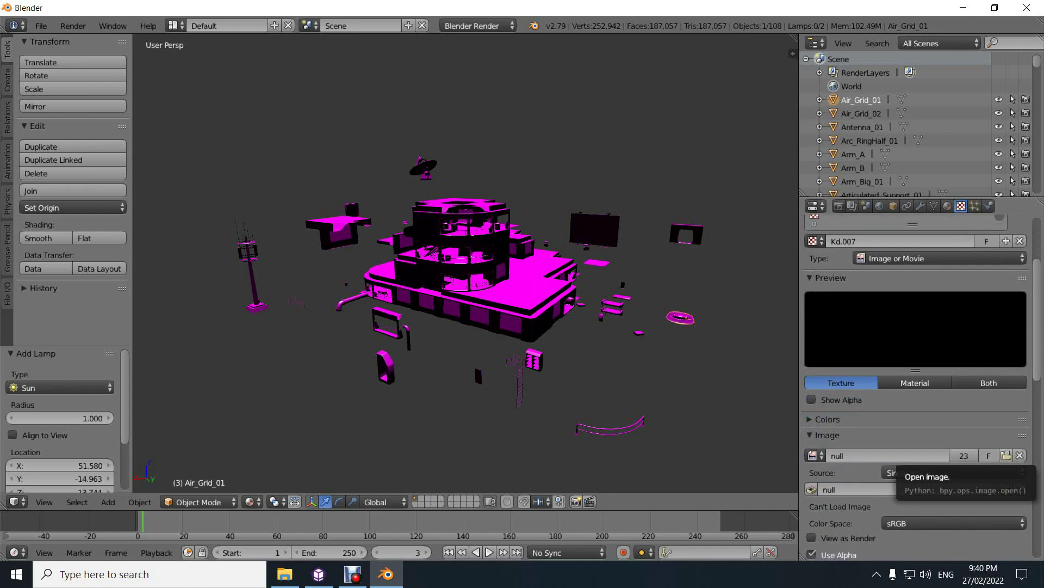
{"action": "left_click", "coordinate": [1006, 456]}
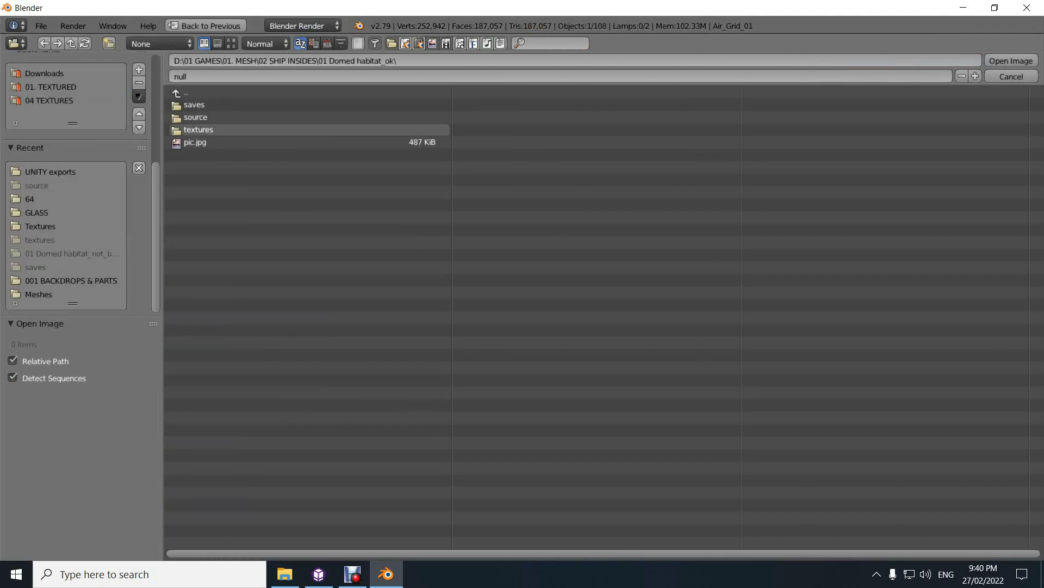
{"action": "left_click", "coordinate": [199, 129]}
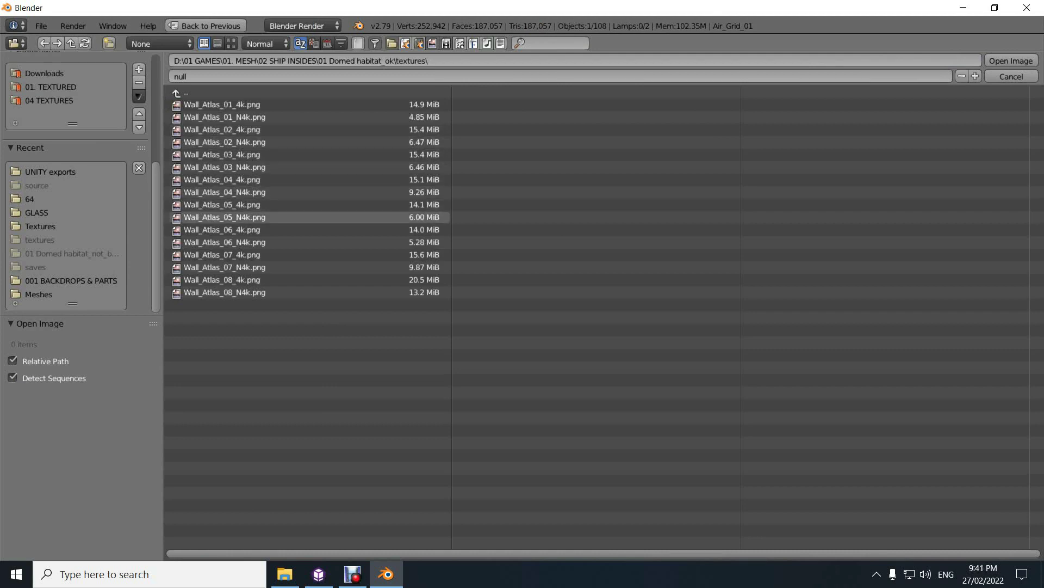
{"action": "left_click", "coordinate": [222, 204]}
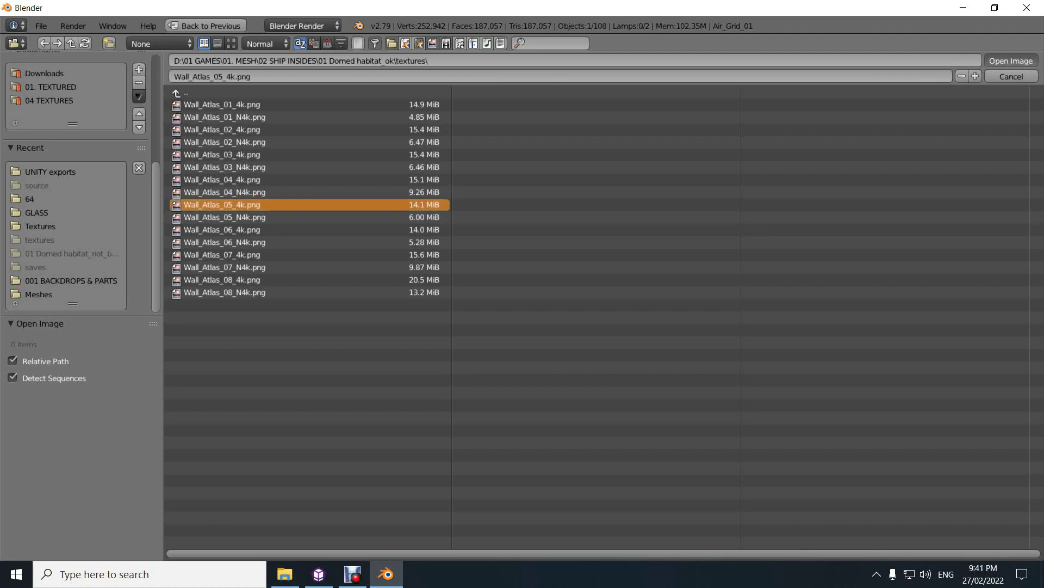
{"action": "left_click", "coordinate": [1011, 61]}
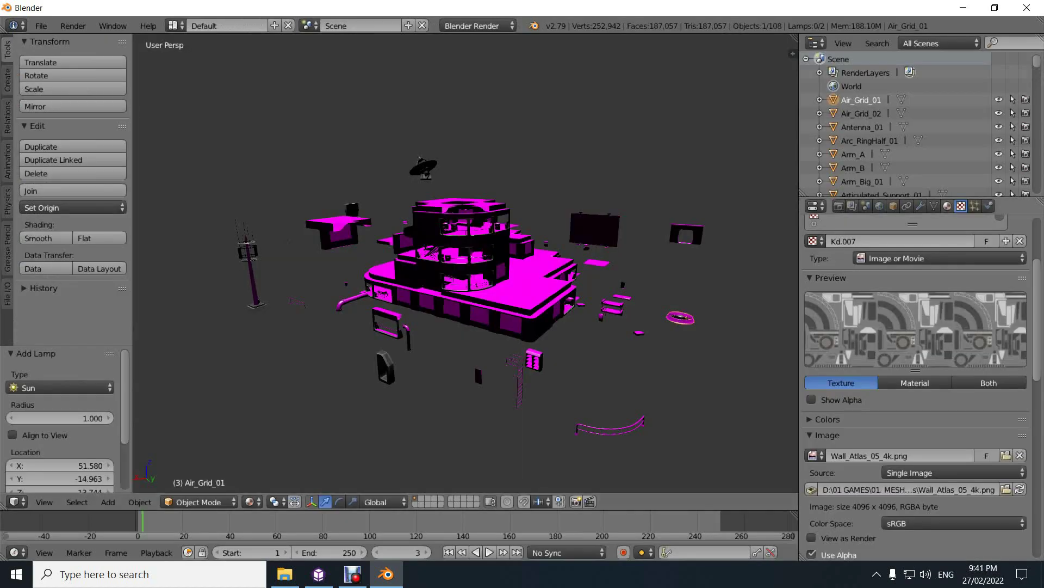
Load Wall_Atlas_01_4k.png from the same textures folder as the diffuse image of Air_Grid_01's Wall_Atlas_01_Dif material
{"action": "left_click", "coordinate": [947, 205]}
{"action": "left_click", "coordinate": [854, 268]}
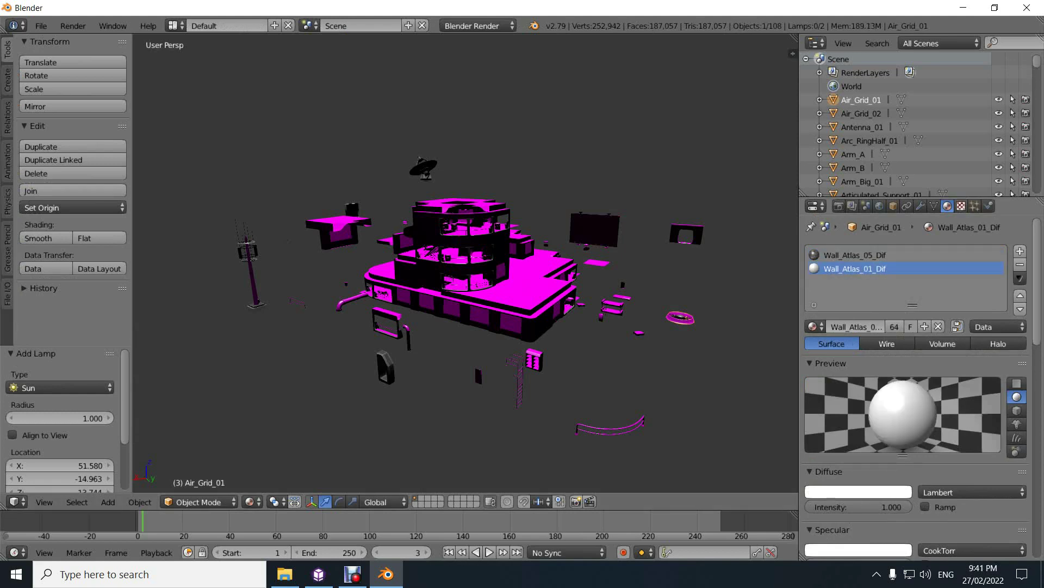
{"action": "left_click", "coordinate": [961, 205]}
{"action": "scroll", "coordinate": [915, 380], "scroll_direction": "down", "scroll_amount": 3}
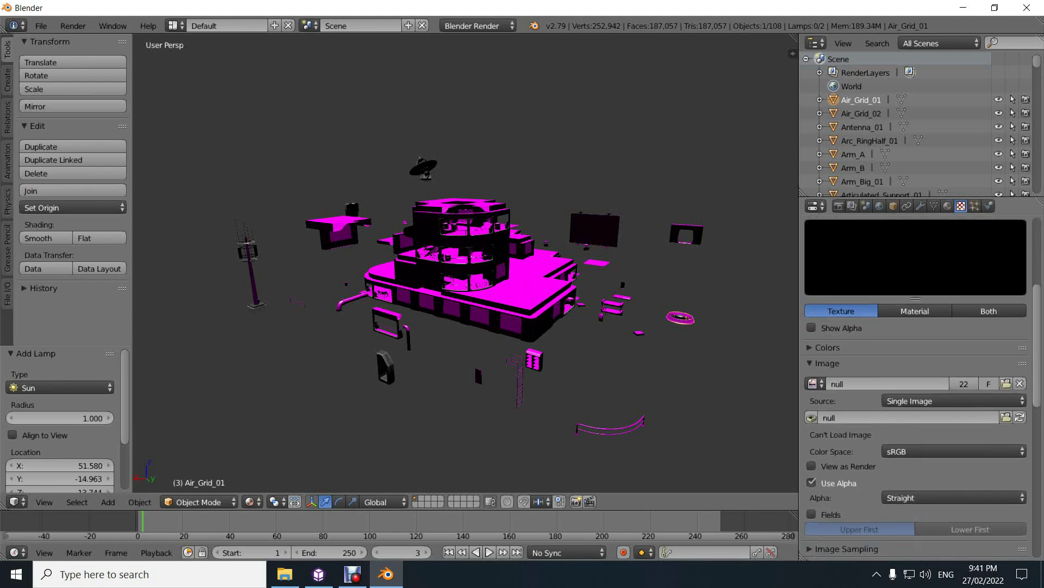
{"action": "left_click", "coordinate": [1006, 383]}
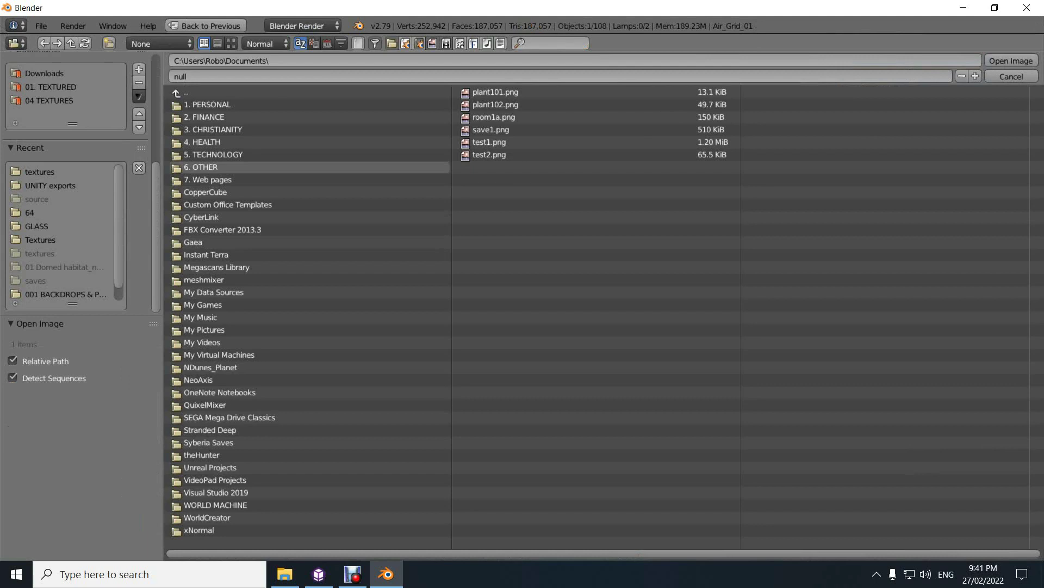
{"action": "left_click", "coordinate": [40, 171]}
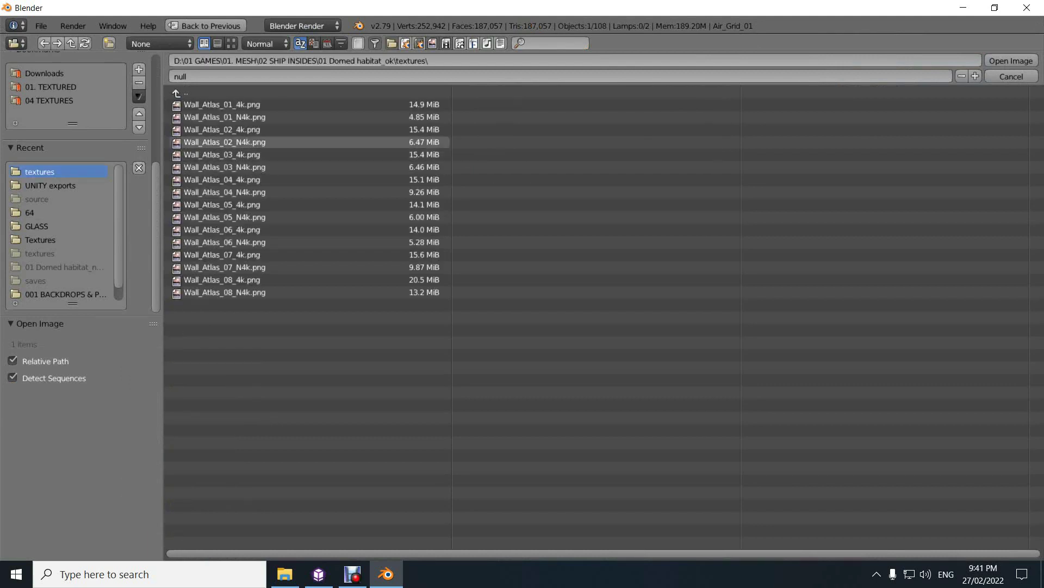
{"action": "left_click", "coordinate": [229, 104]}
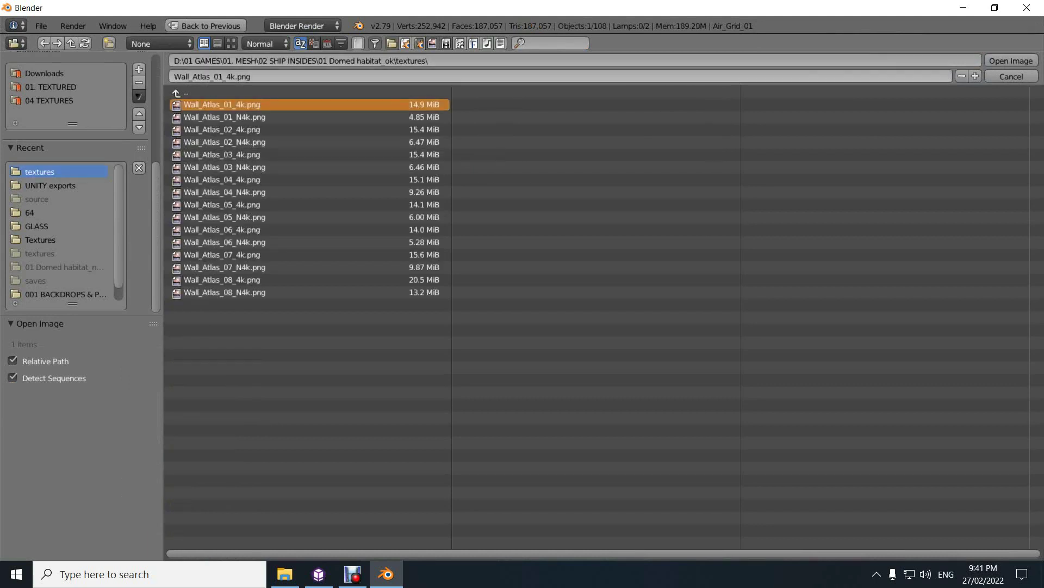
{"action": "left_click", "coordinate": [1011, 61]}
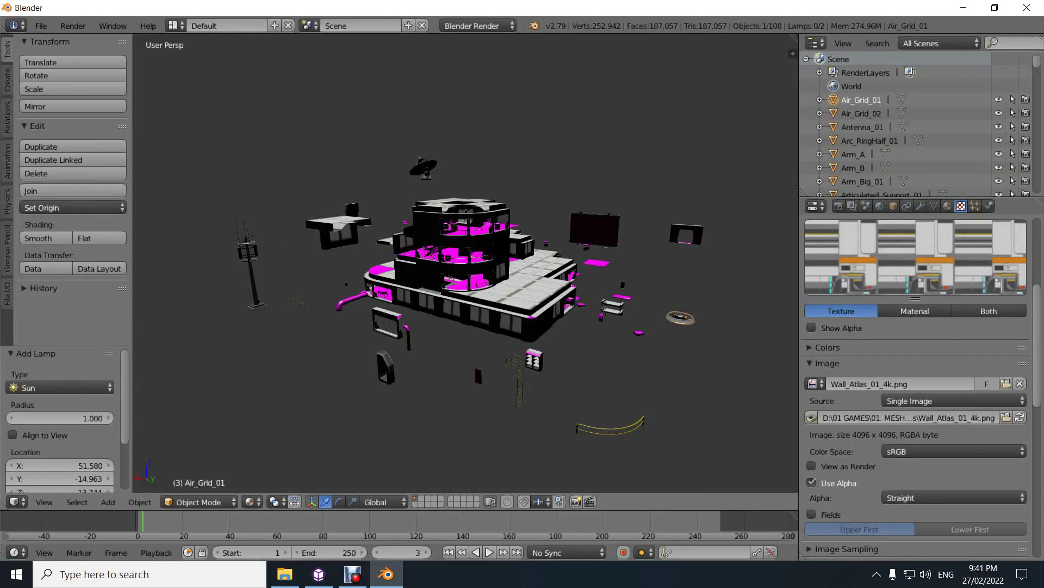
Check the materials of Air_Grid_02, Antenna_01, Arc_RingHalf_01, Arm_A and Arm_B for missing textures
{"action": "left_click", "coordinate": [861, 114]}
{"action": "left_click", "coordinate": [948, 206]}
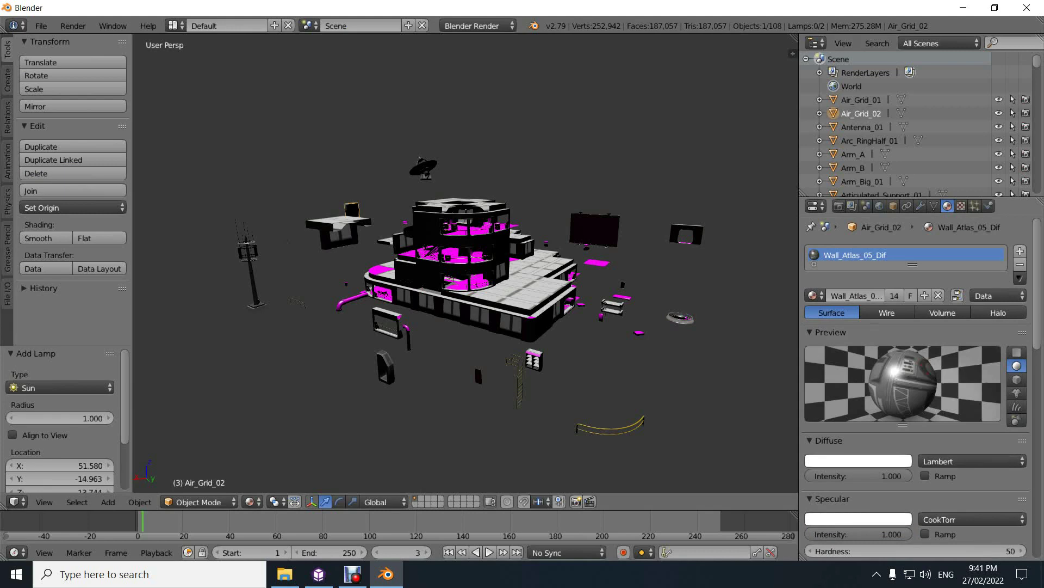
{"action": "left_click", "coordinate": [863, 128]}
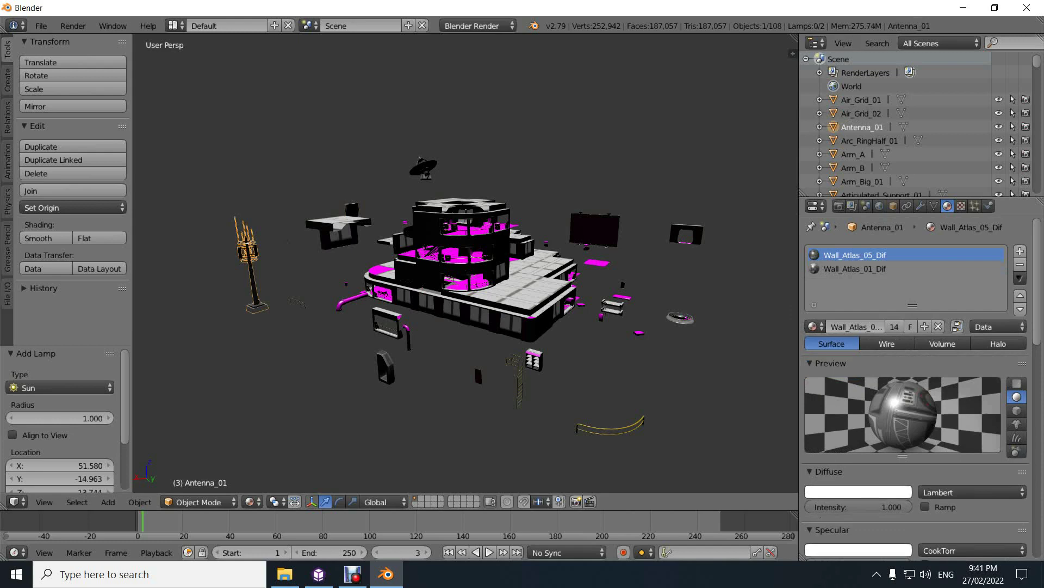
{"action": "left_click", "coordinate": [869, 141]}
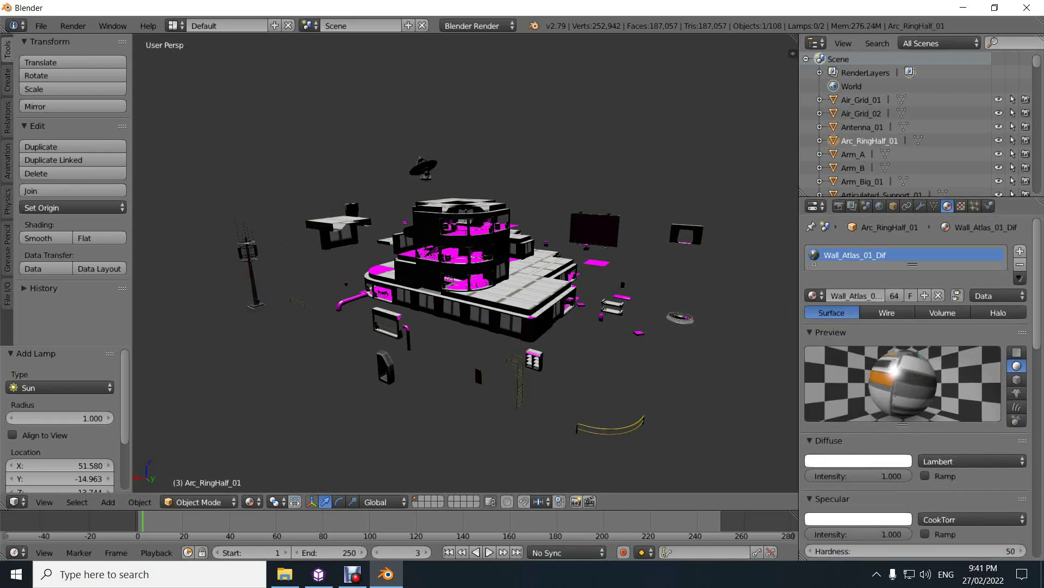
{"action": "left_click", "coordinate": [853, 154]}
{"action": "left_click", "coordinate": [853, 168]}
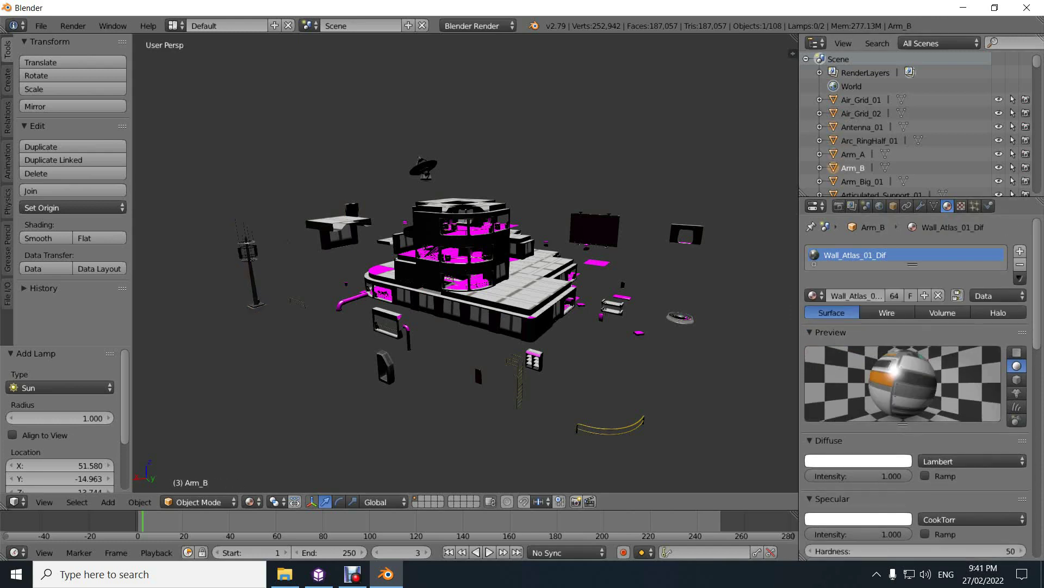
Load Wall_Atlas_04_4k.png from the textures folder as the diffuse image of Arm_Big_01's Wall_Atlas_04_Dif material
{"action": "left_click", "coordinate": [862, 182]}
{"action": "scroll", "coordinate": [870, 125], "scroll_direction": "down", "scroll_amount": 1}
{"action": "scroll", "coordinate": [914, 125], "scroll_direction": "down", "scroll_amount": 1}
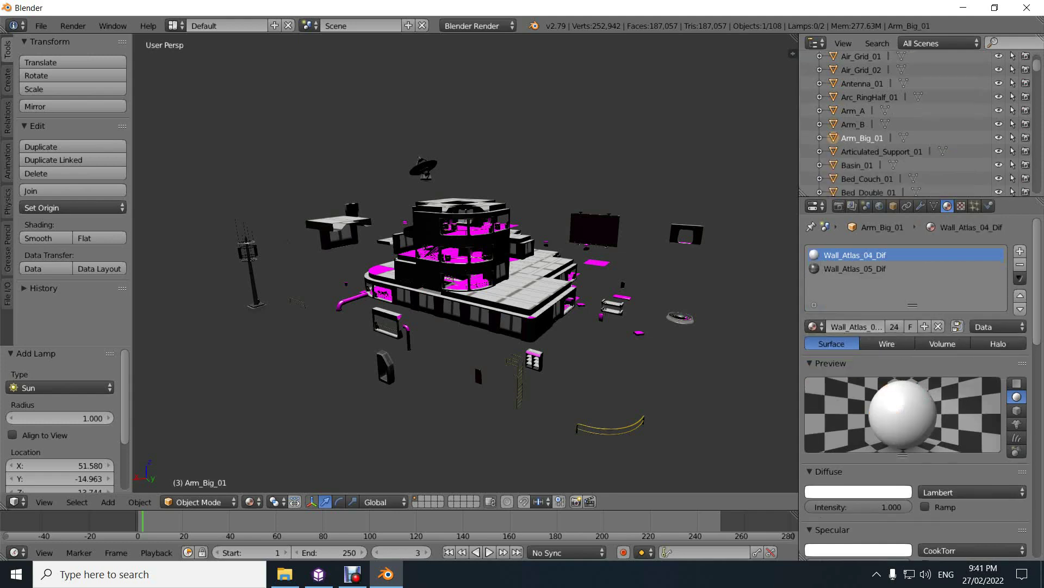
{"action": "left_click", "coordinate": [961, 206]}
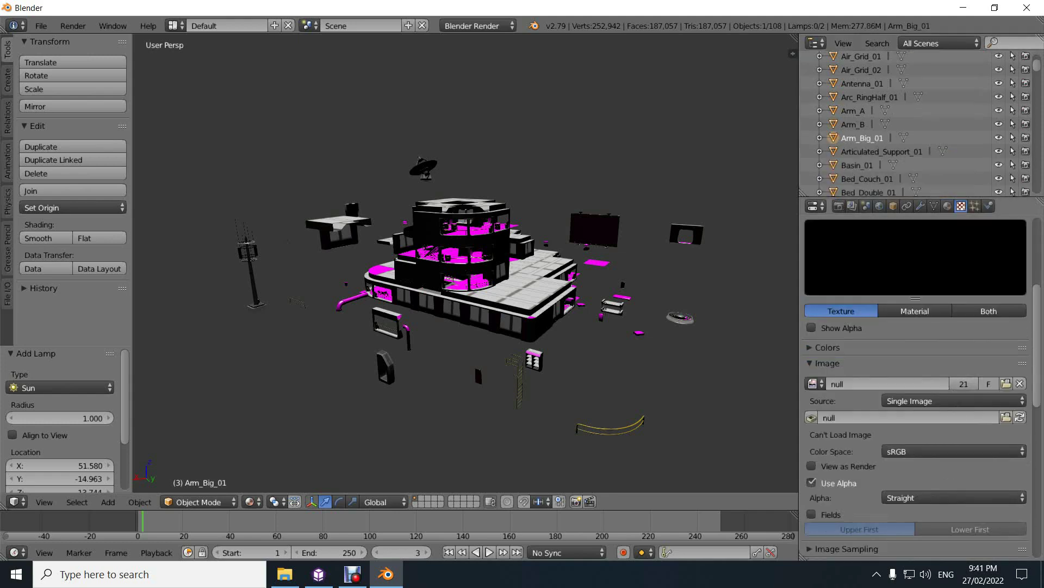
{"action": "left_click", "coordinate": [1006, 383]}
{"action": "left_click", "coordinate": [39, 172]}
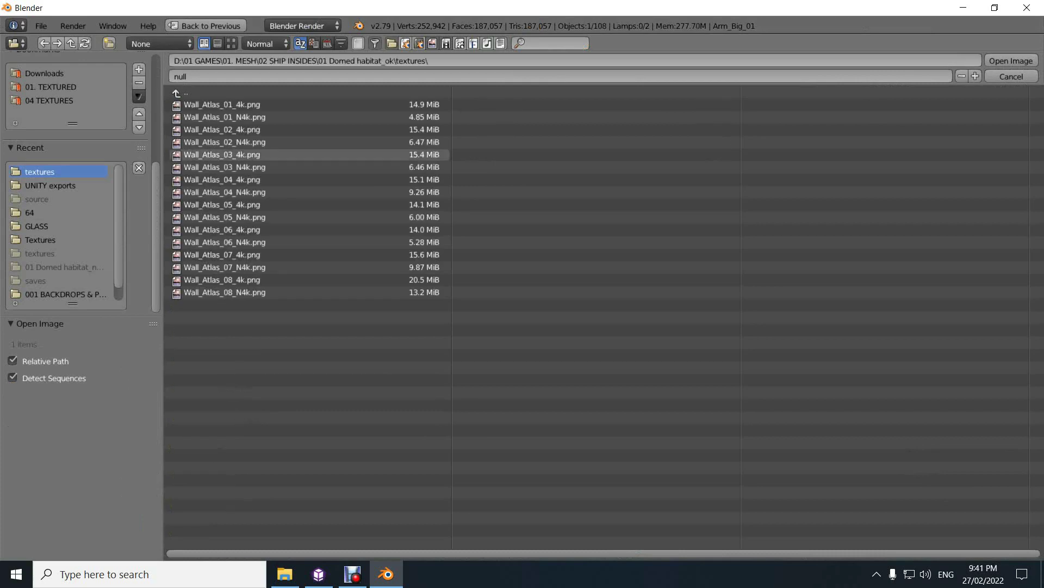
{"action": "left_click", "coordinate": [222, 180]}
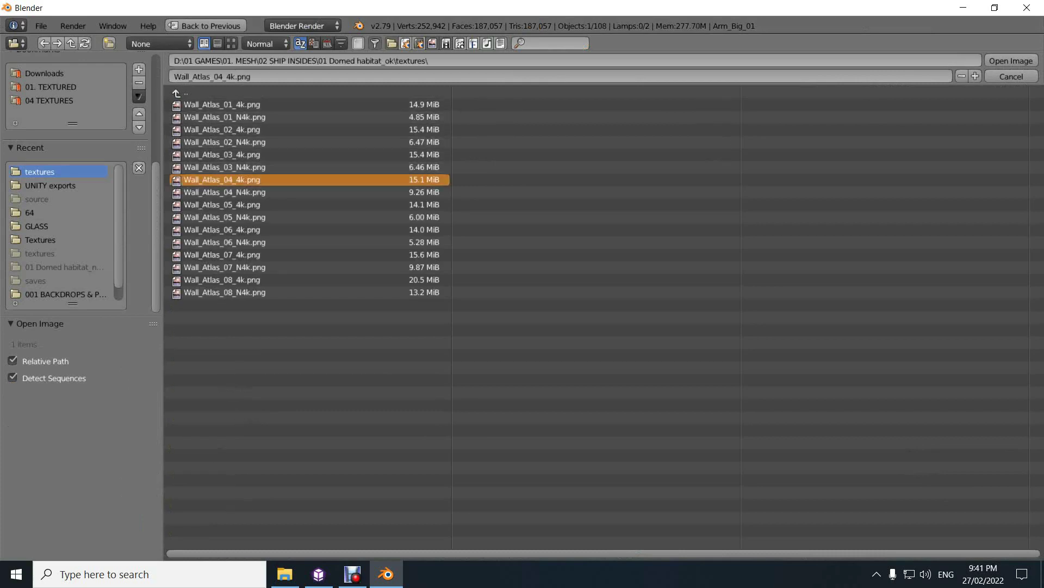
{"action": "left_click", "coordinate": [1010, 61]}
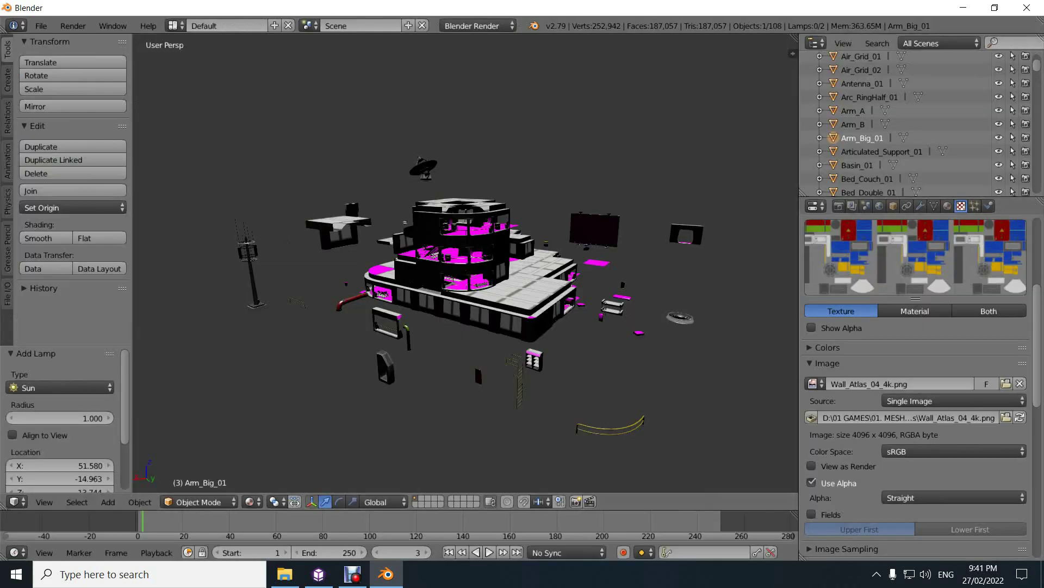
Check Articulated_Support_01's materials and load Wall_Atlas_08_4k.png as the diffuse image of Basin_01's Wall_Atlas_08_Dif material
{"action": "left_click", "coordinate": [947, 206]}
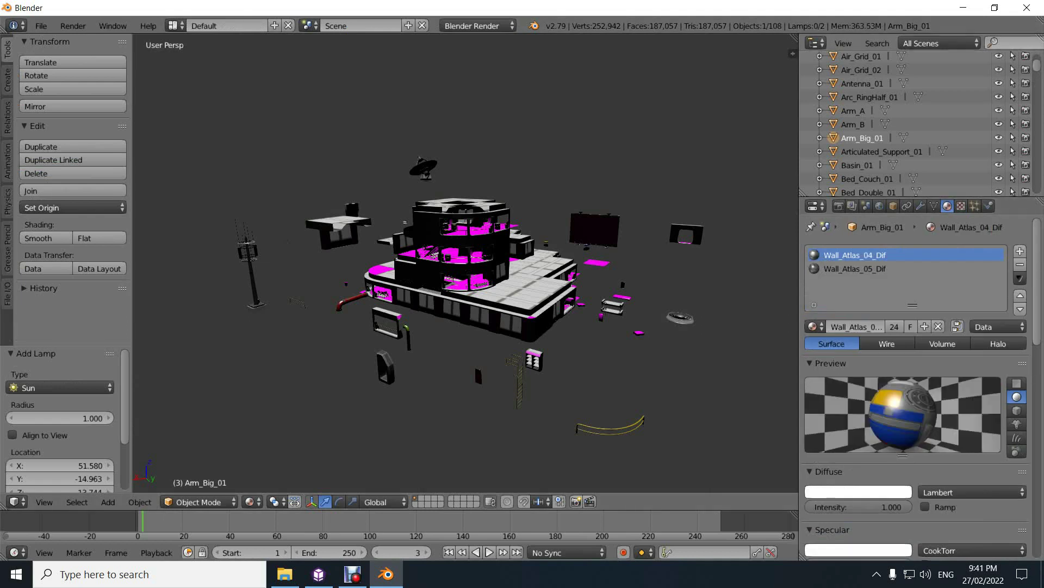
{"action": "left_click", "coordinate": [881, 151]}
{"action": "left_click", "coordinate": [858, 165]}
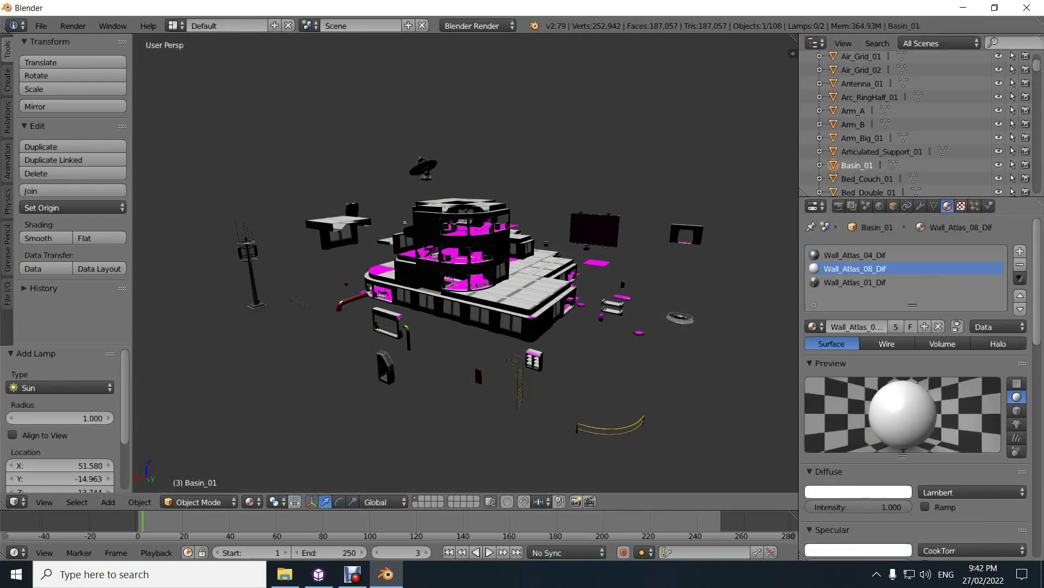
{"action": "left_click", "coordinate": [961, 205]}
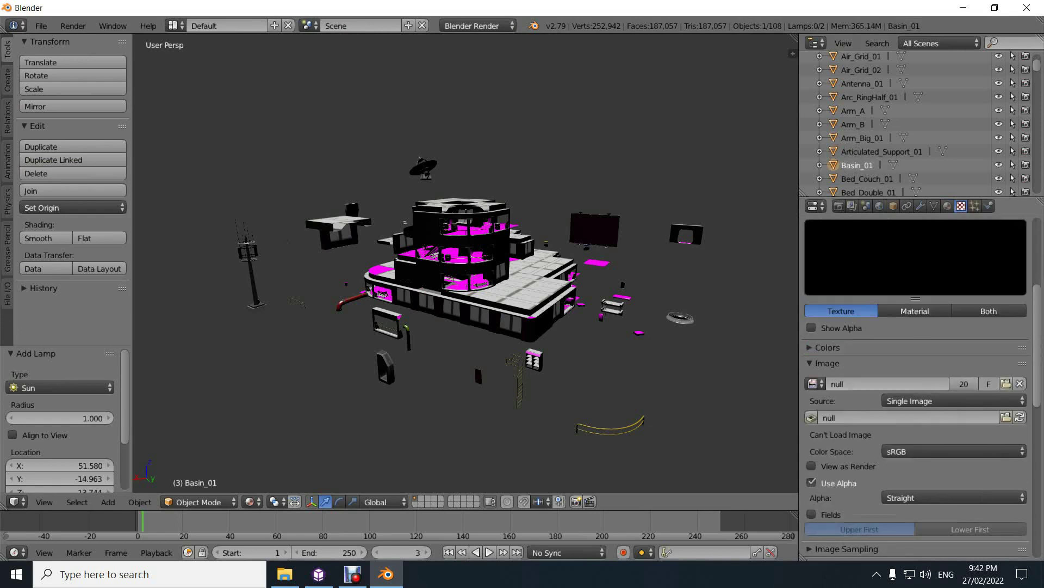
{"action": "left_click", "coordinate": [1007, 383]}
{"action": "left_click", "coordinate": [60, 172]}
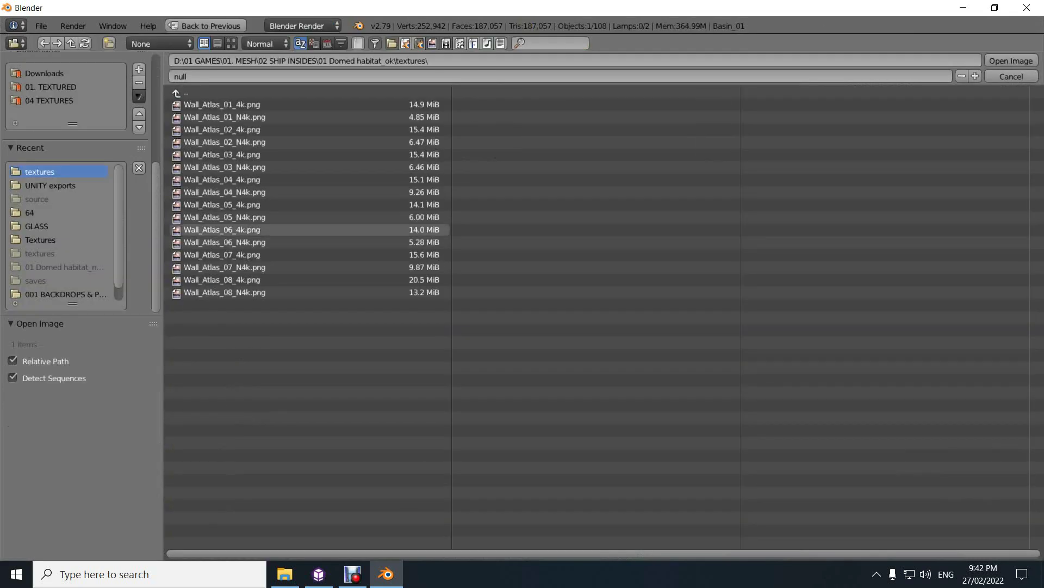
{"action": "left_click", "coordinate": [223, 280]}
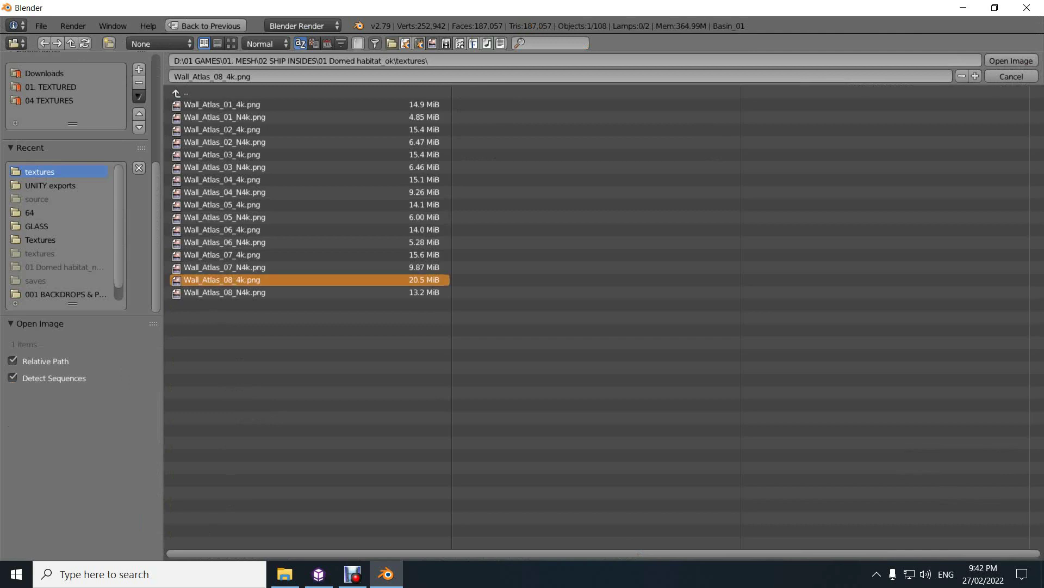
{"action": "left_click", "coordinate": [1011, 61]}
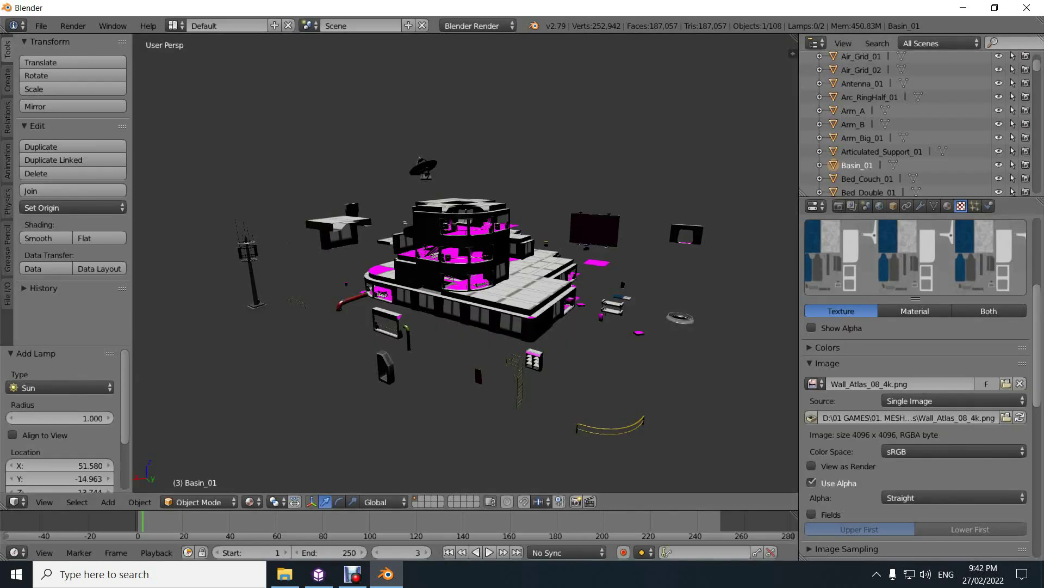
{"action": "scroll", "coordinate": [914, 125], "scroll_direction": "down", "scroll_amount": 1}
{"action": "left_click", "coordinate": [947, 206]}
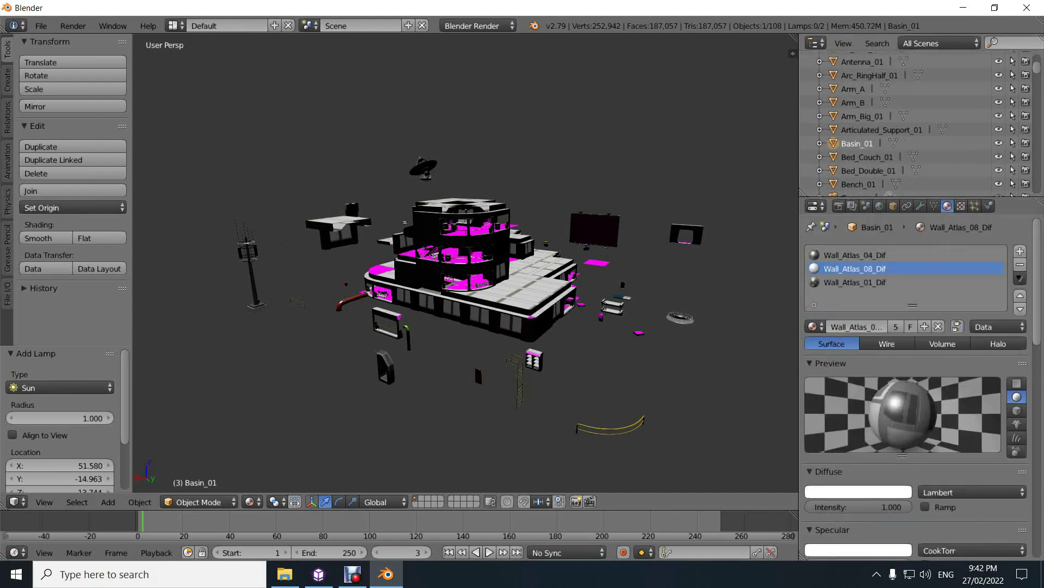
Check the materials of Bed_Couch_01, Bed_Double_01, Bench_01 and Can_Blue_01 for missing textures
{"action": "left_click", "coordinate": [867, 157]}
{"action": "scroll", "coordinate": [914, 444], "scroll_direction": "down", "scroll_amount": 1}
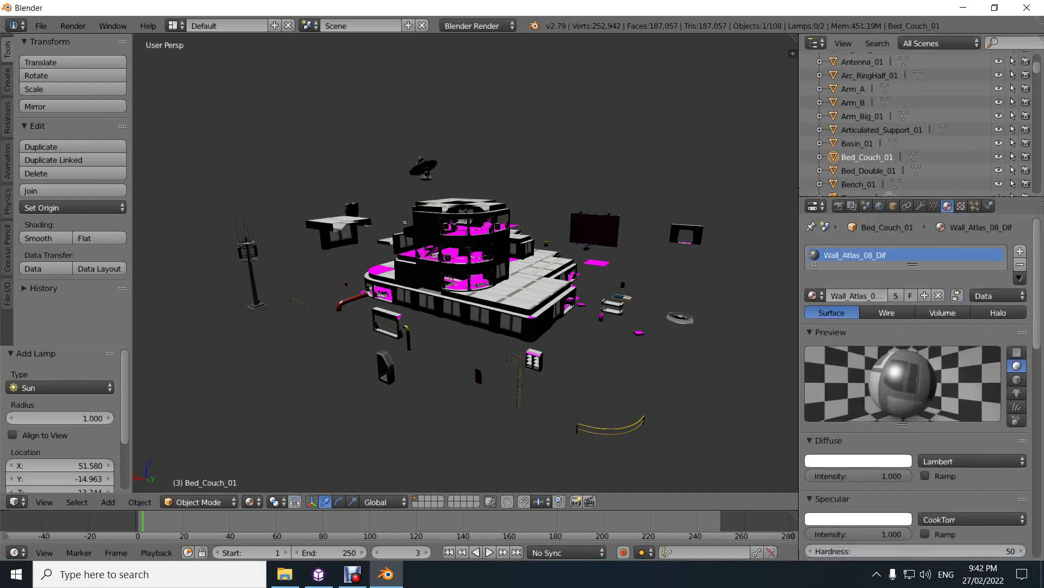
{"action": "left_click", "coordinate": [868, 171]}
{"action": "scroll", "coordinate": [868, 164], "scroll_direction": "down", "scroll_amount": 2}
{"action": "left_click", "coordinate": [860, 141]}
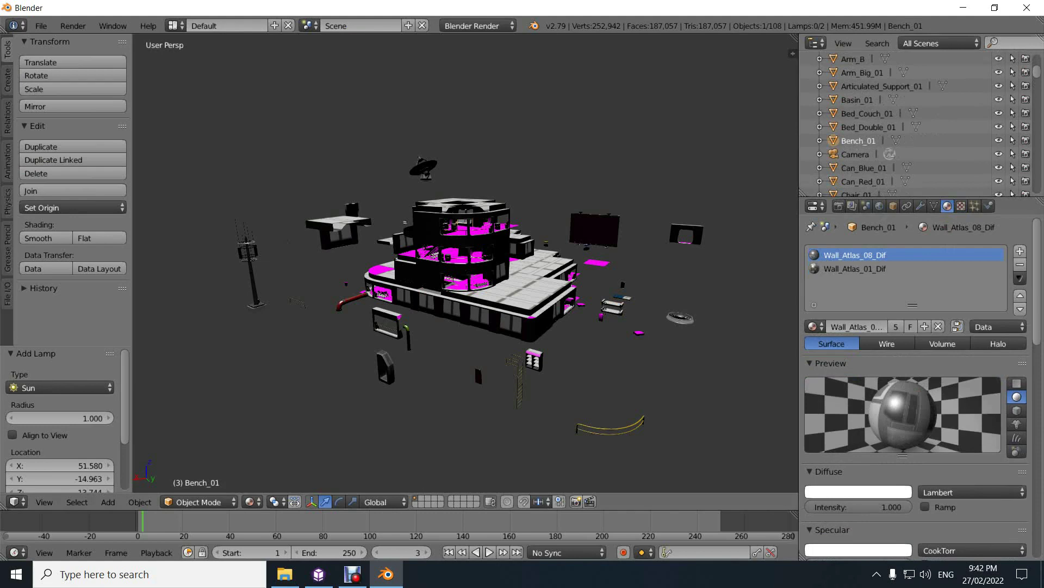
{"action": "left_click", "coordinate": [864, 167]}
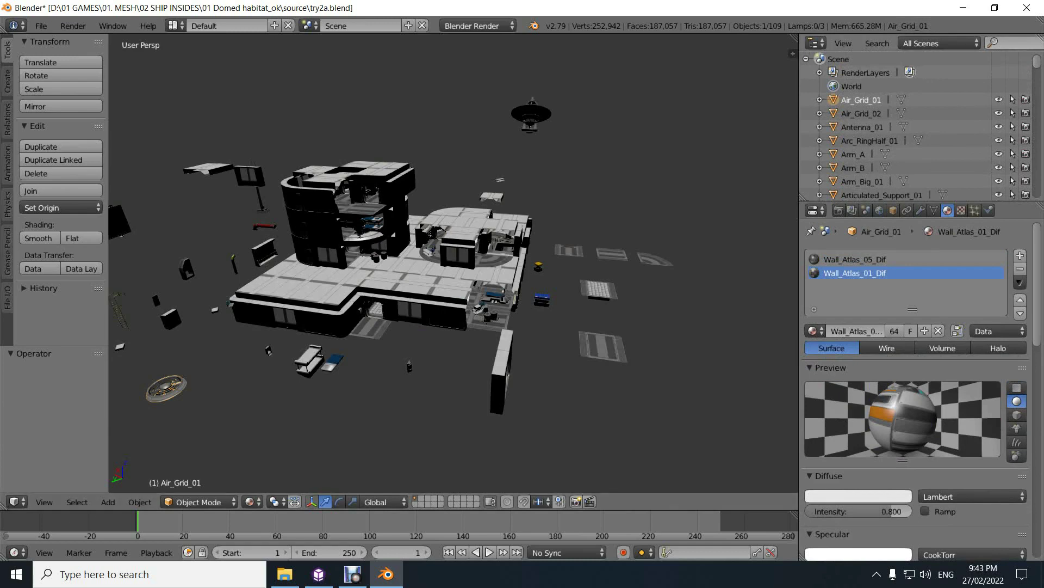
Review the relinked materials of Air_Grid_01, Air_Grid_02 and Antenna_01 in try2a.blend
{"action": "left_click", "coordinate": [861, 114]}
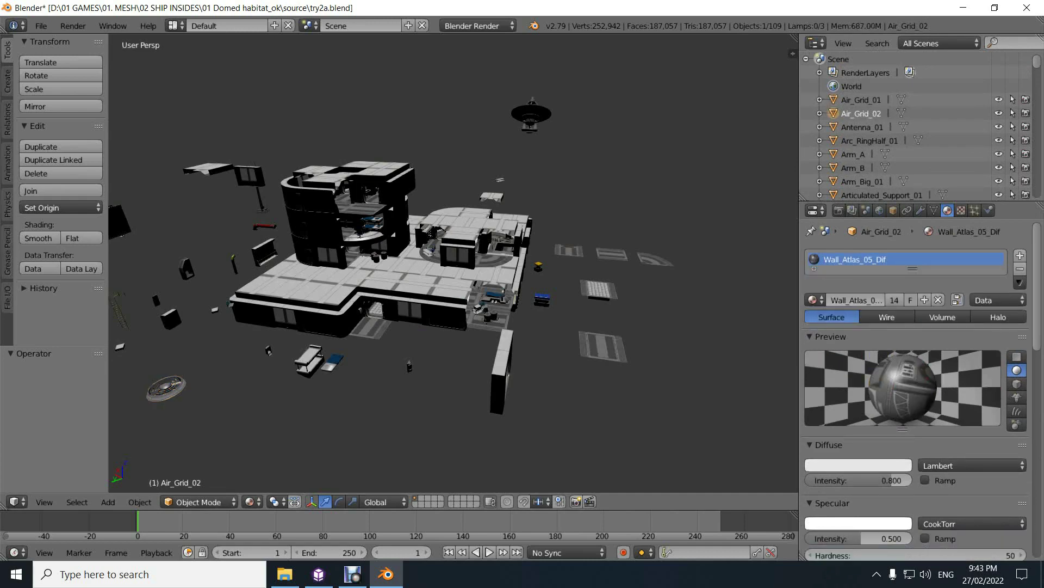
{"action": "left_click", "coordinate": [862, 127]}
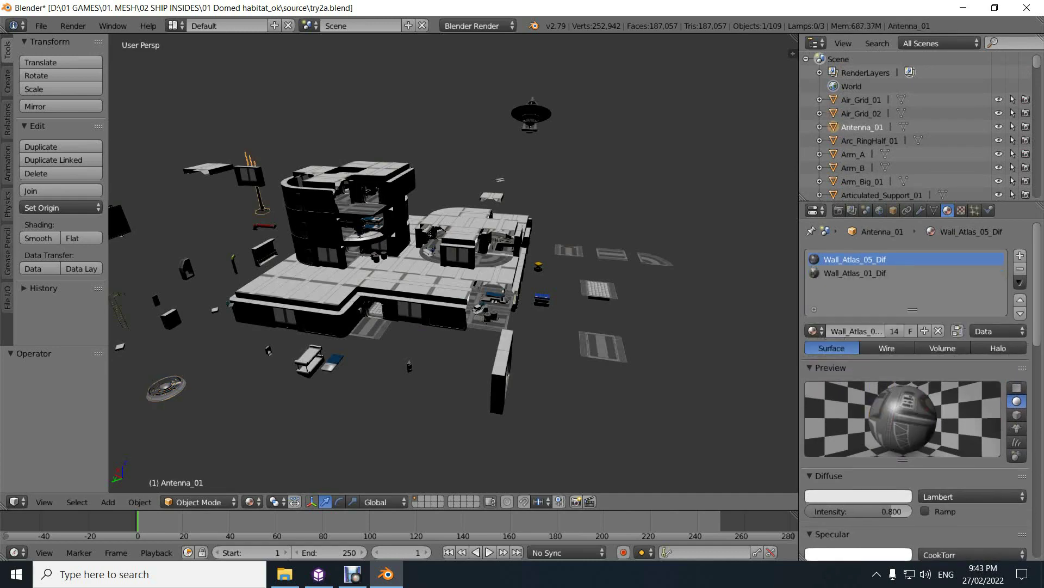
{"action": "scroll", "coordinate": [914, 125], "scroll_direction": "down", "scroll_amount": 4}
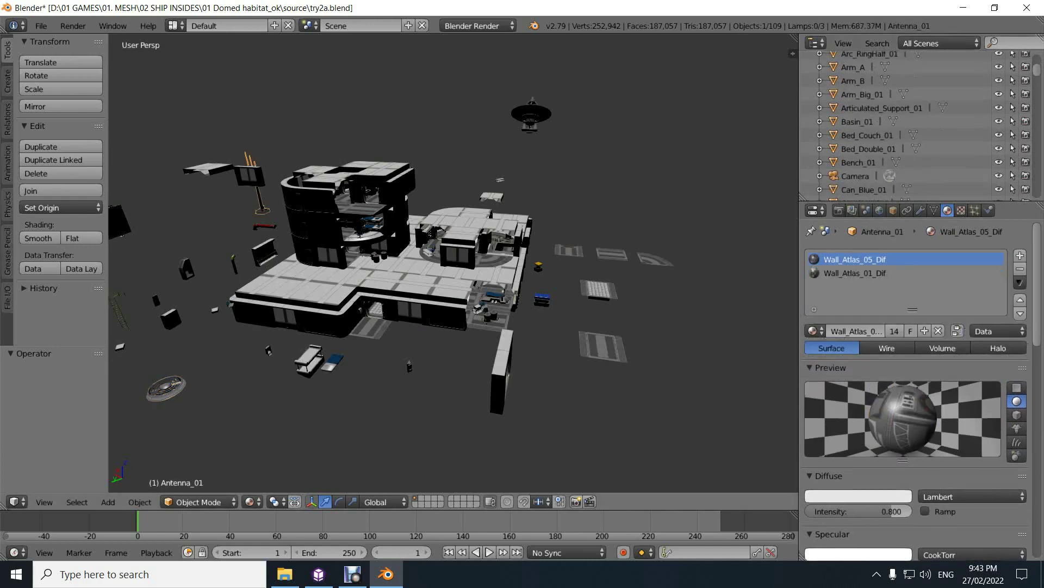
{"action": "left_click", "coordinate": [41, 25]}
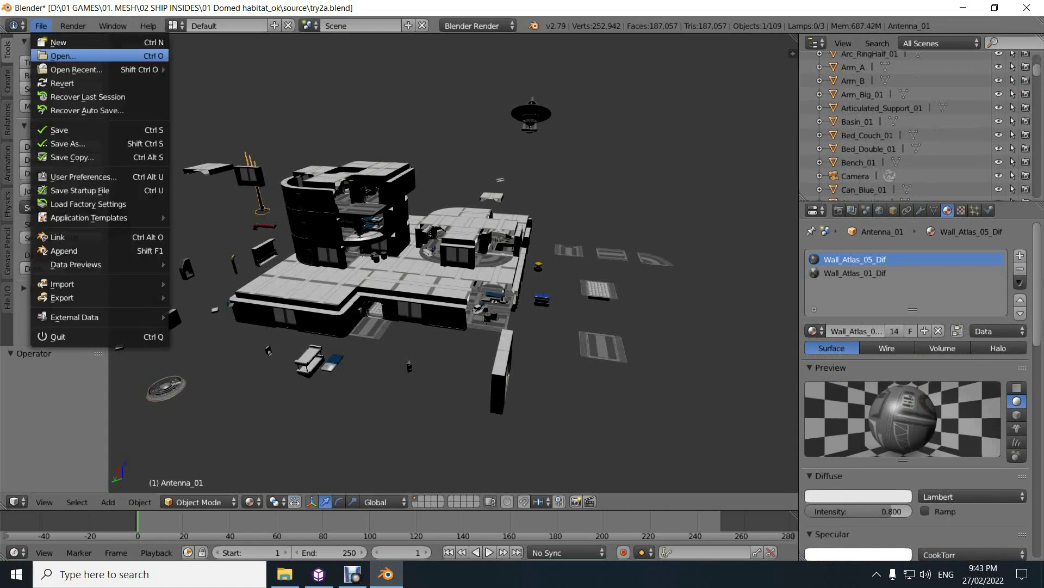
{"action": "left_click", "coordinate": [49, 131]}
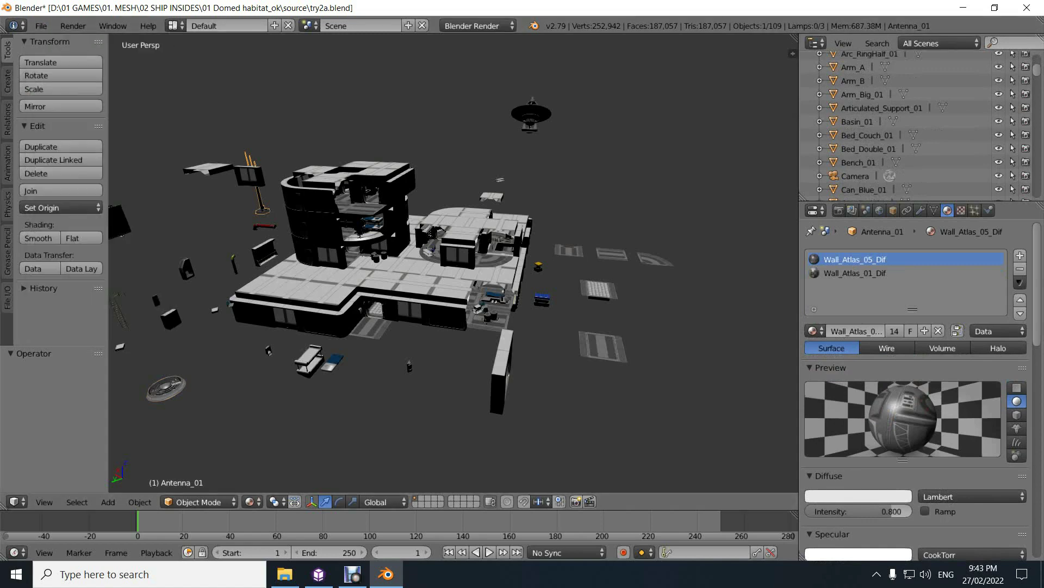
{"action": "scroll", "coordinate": [914, 125], "scroll_direction": "up", "scroll_amount": 1}
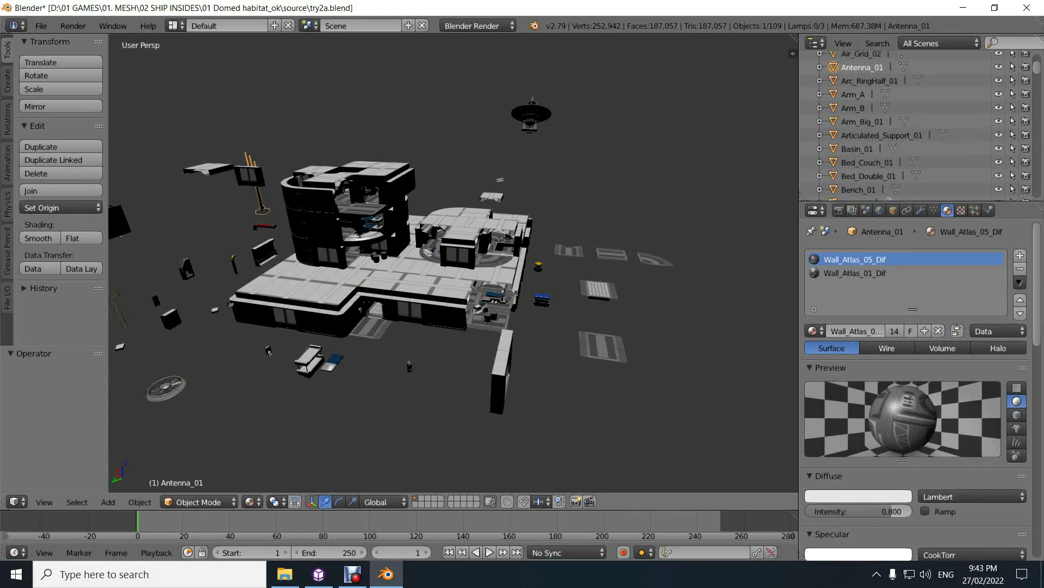
{"action": "scroll", "coordinate": [913, 125], "scroll_direction": "up", "scroll_amount": 3}
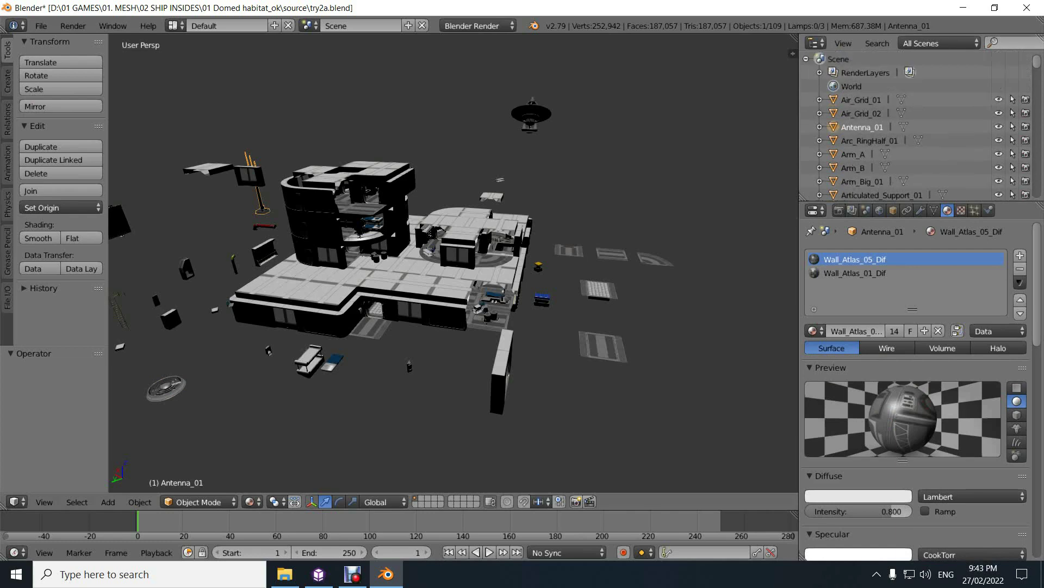
{"action": "left_click", "coordinate": [861, 100]}
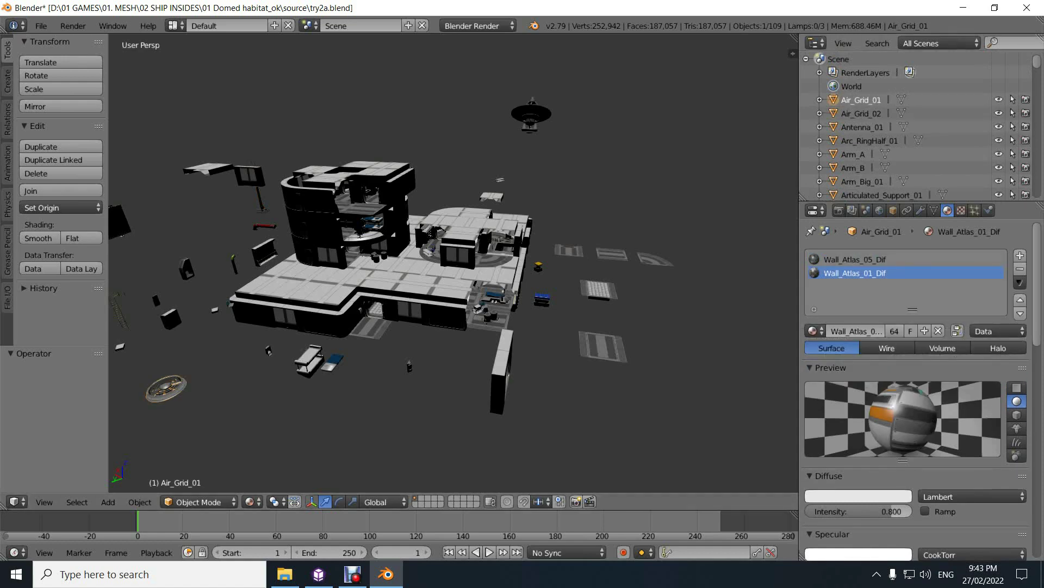
{"action": "left_click", "coordinate": [862, 114]}
{"action": "left_click", "coordinate": [862, 127]}
{"action": "left_click", "coordinate": [861, 100]}
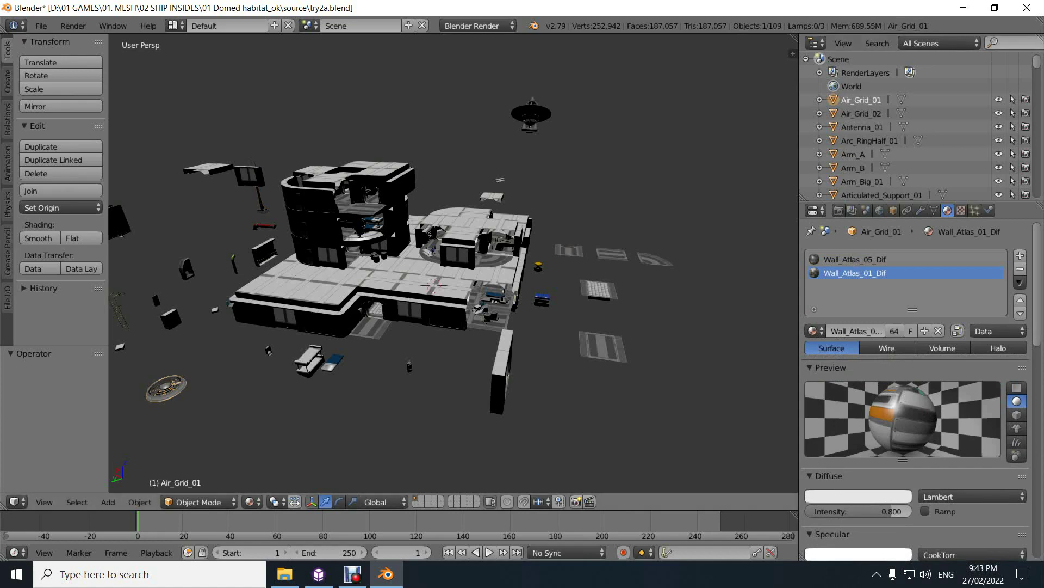
Make Roof_Normal_01 the active object, select everything in the scene and join all the meshes into it
{"action": "left_click", "coordinate": [460, 286]}
{"action": "right_click", "coordinate": [457, 283]}
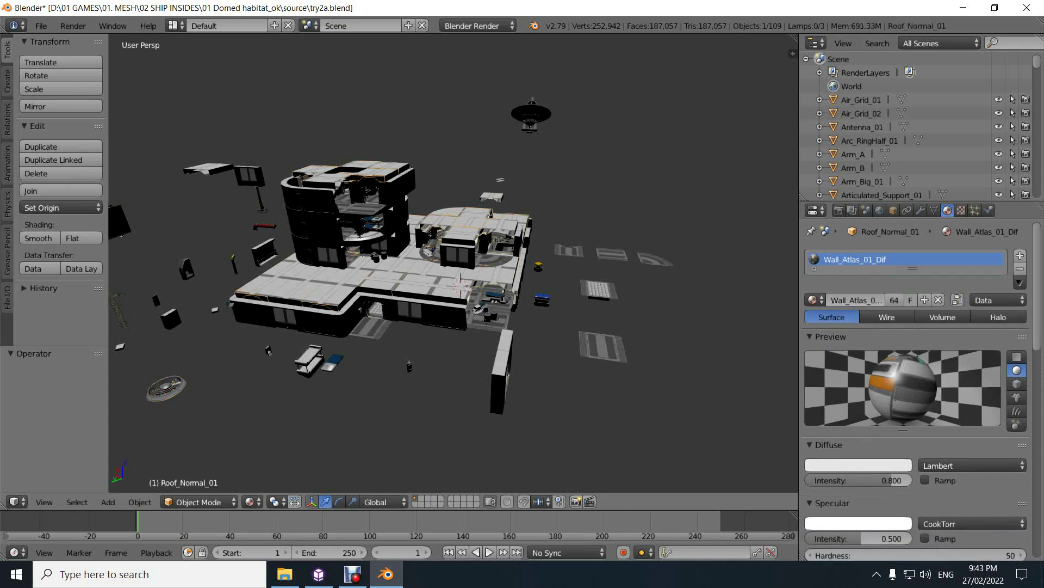
{"action": "key", "text": "a"}
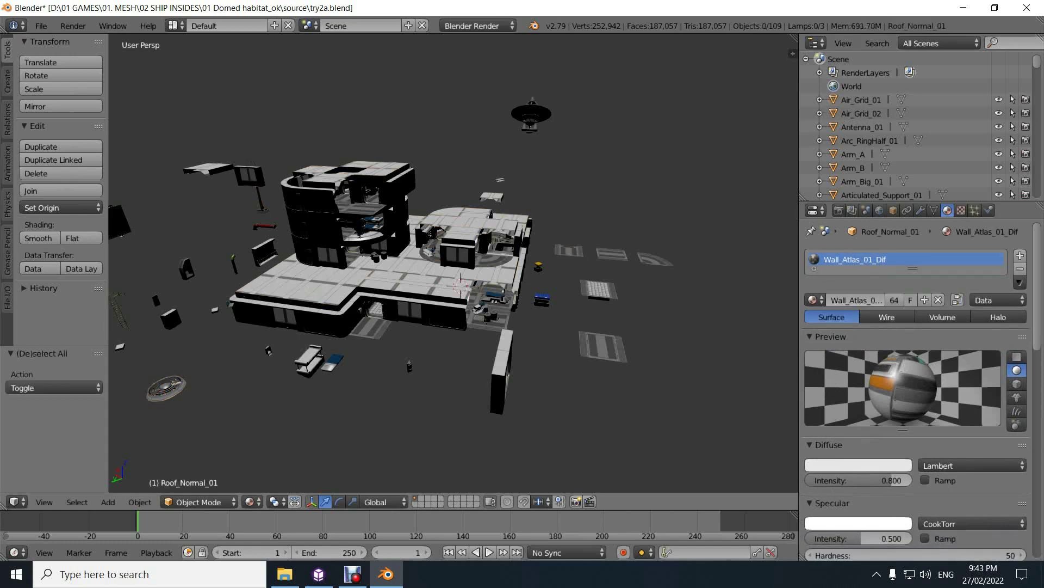
{"action": "key", "text": "a"}
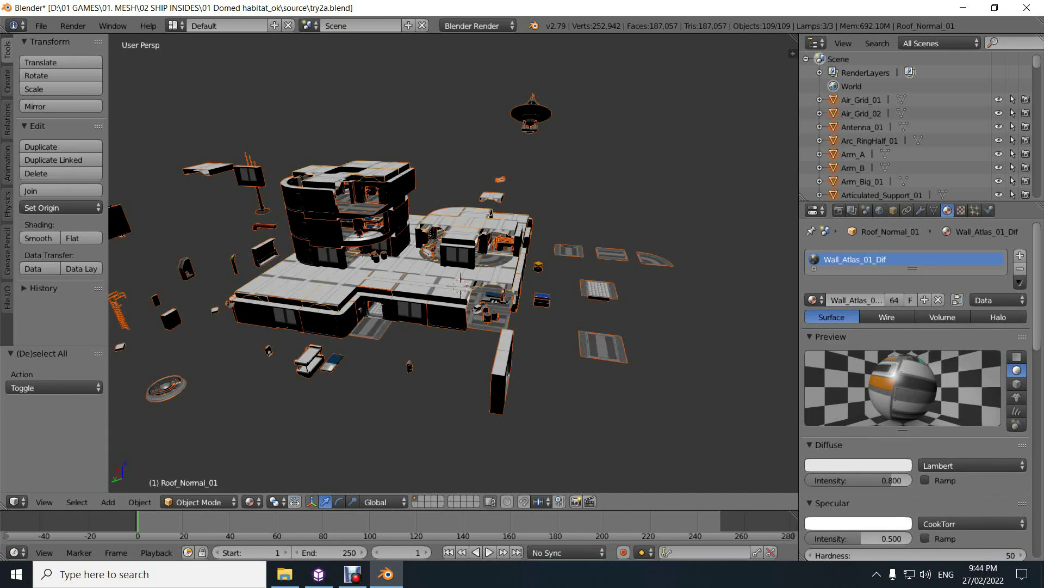
{"action": "key", "text": "ctrl+j"}
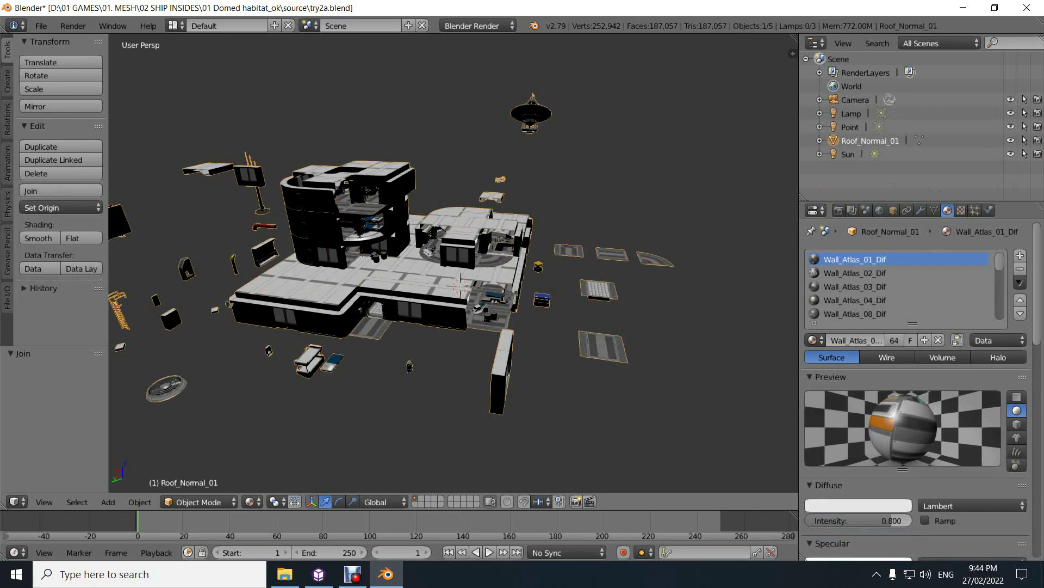
Inspect the joined mesh's material slots, including Glass, Wall_Atlas_06_Dif, Light_Yellow and Light_Red, for missing textures
{"action": "middle_click_drag", "start_coordinate": [453, 264], "coordinate": [455, 274]}
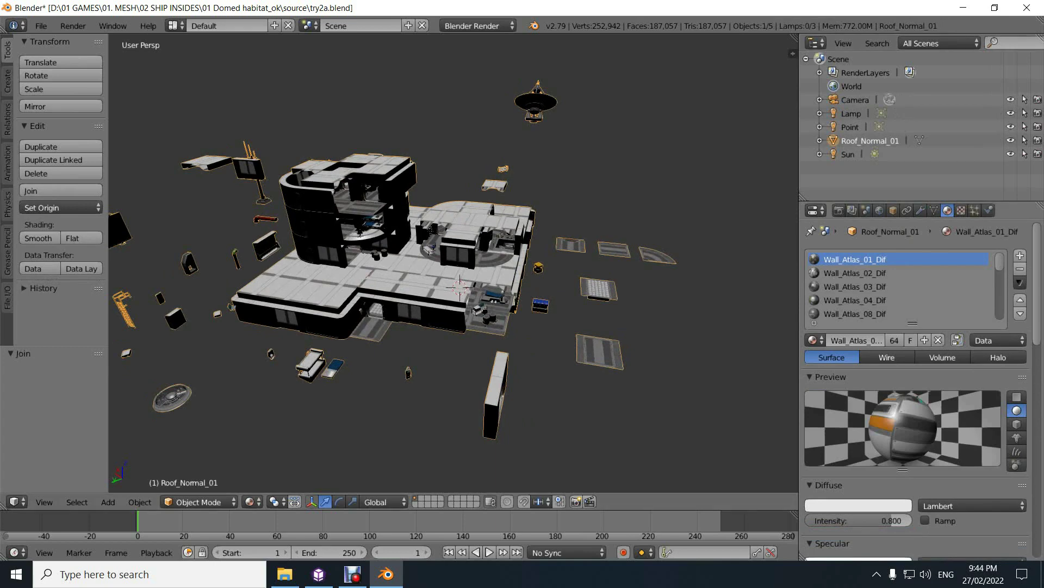
{"action": "scroll", "coordinate": [903, 287], "scroll_direction": "down", "scroll_amount": 5}
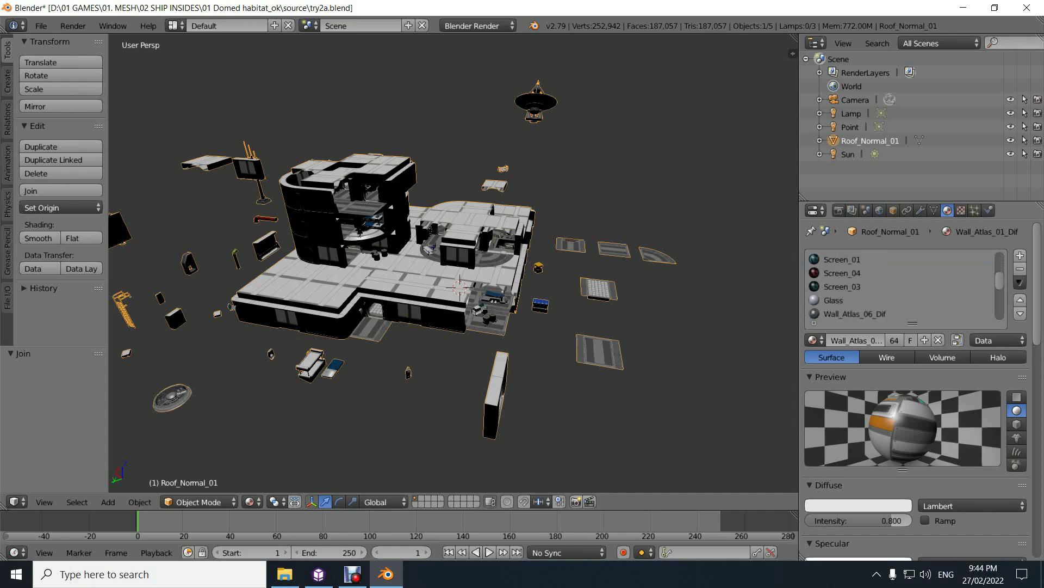
{"action": "scroll", "coordinate": [903, 287], "scroll_direction": "down", "scroll_amount": 2}
{"action": "left_click", "coordinate": [849, 273]}
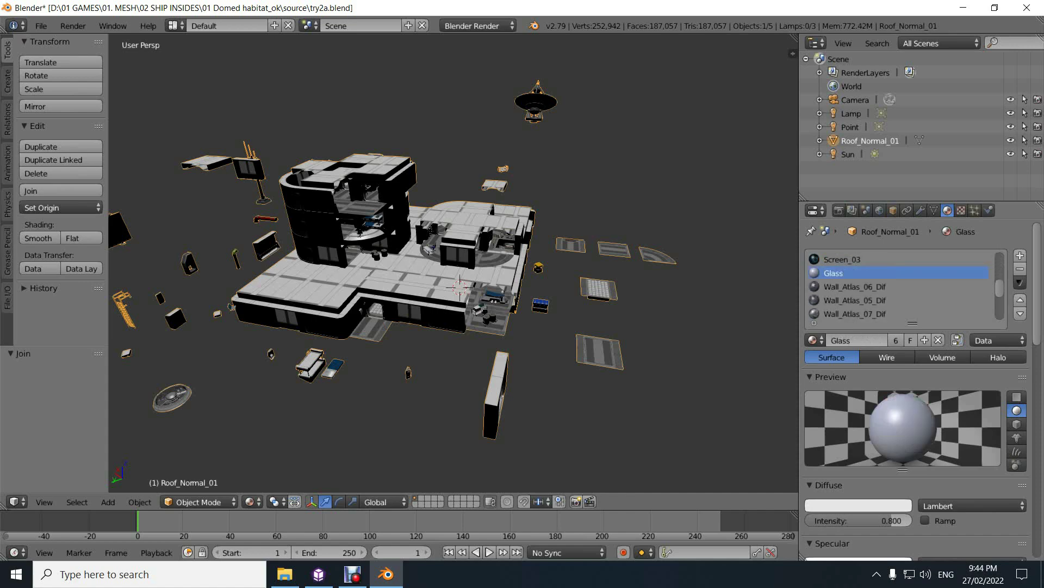
{"action": "left_click", "coordinate": [854, 286]}
{"action": "scroll", "coordinate": [903, 286], "scroll_direction": "down", "scroll_amount": 3}
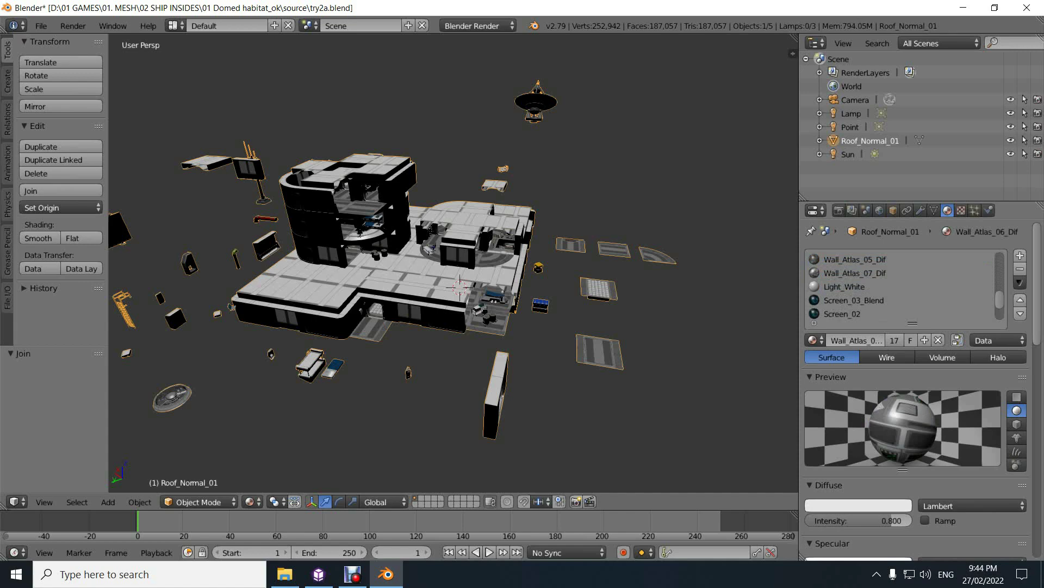
{"action": "left_click", "coordinate": [849, 286]}
{"action": "scroll", "coordinate": [903, 287], "scroll_direction": "down", "scroll_amount": 3}
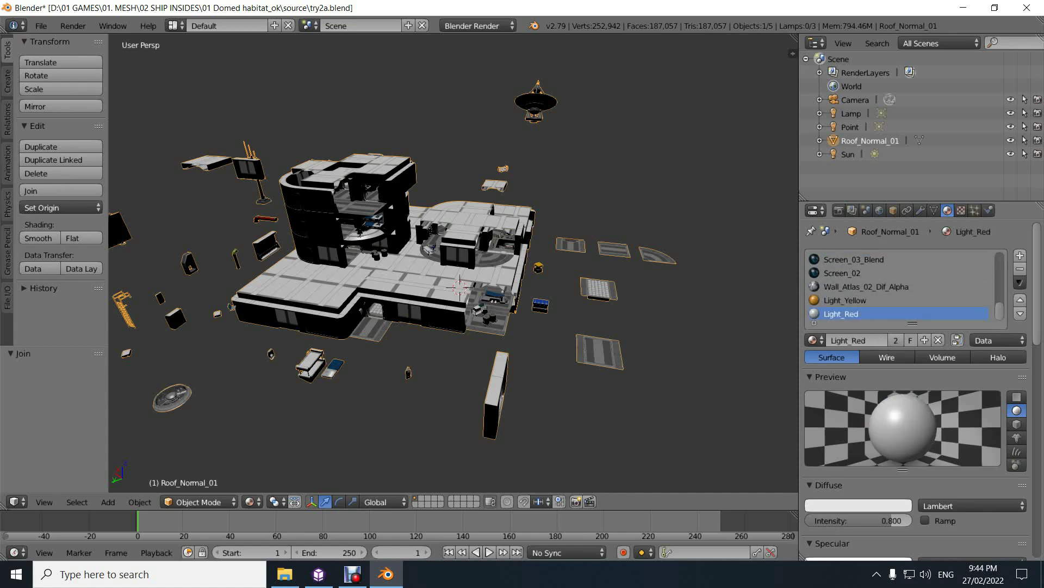
{"action": "left_click", "coordinate": [844, 300]}
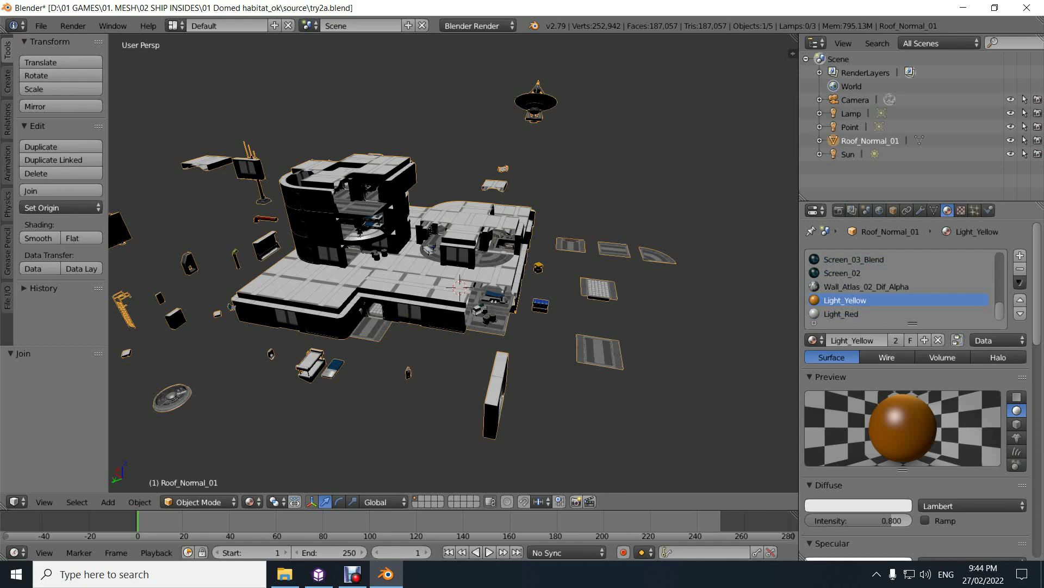
{"action": "left_click", "coordinate": [841, 313]}
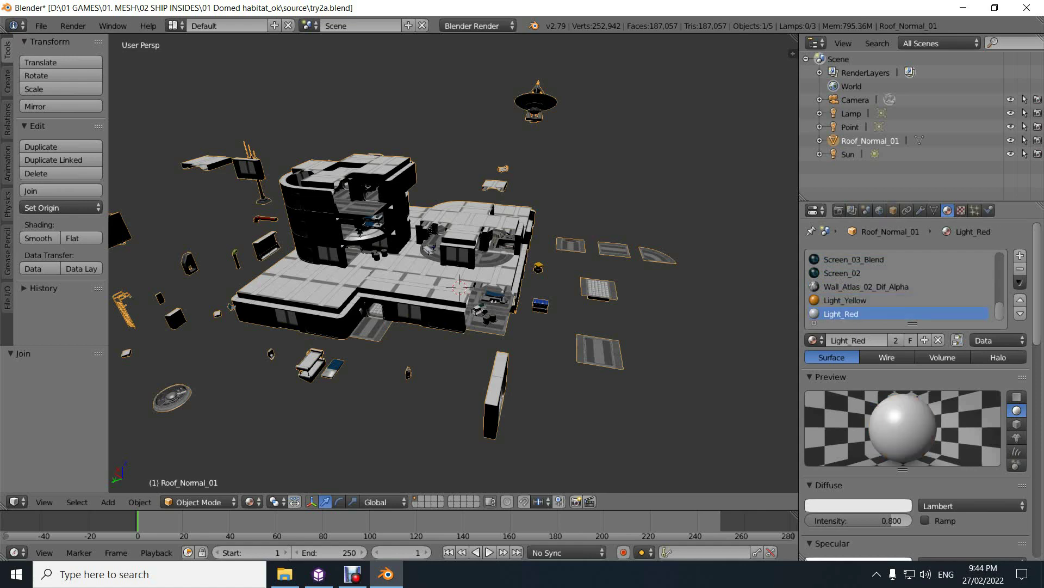
Add a new image texture to the Light_Red material and load red.png from the Basic\64 textures folder
{"action": "left_click", "coordinate": [962, 210]}
{"action": "left_click", "coordinate": [914, 357]}
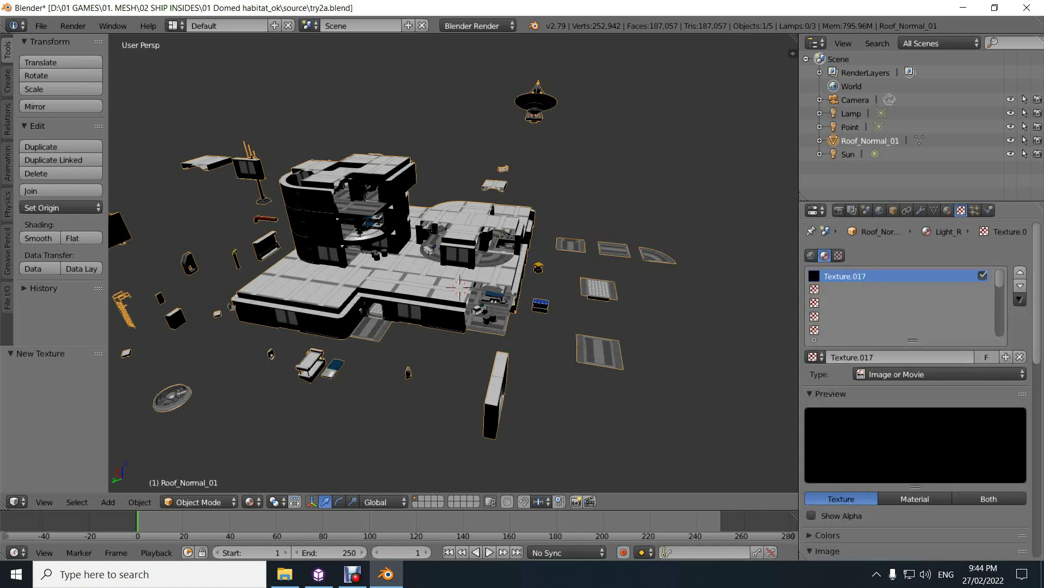
{"action": "scroll", "coordinate": [914, 380], "scroll_direction": "down", "scroll_amount": 3}
{"action": "left_click", "coordinate": [979, 462]}
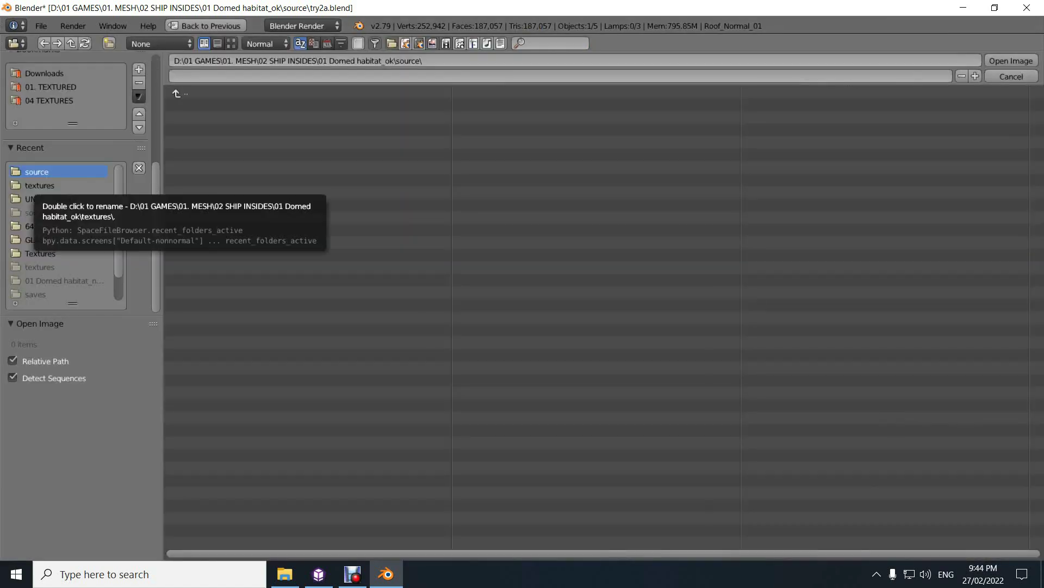
{"action": "left_click", "coordinate": [31, 226]}
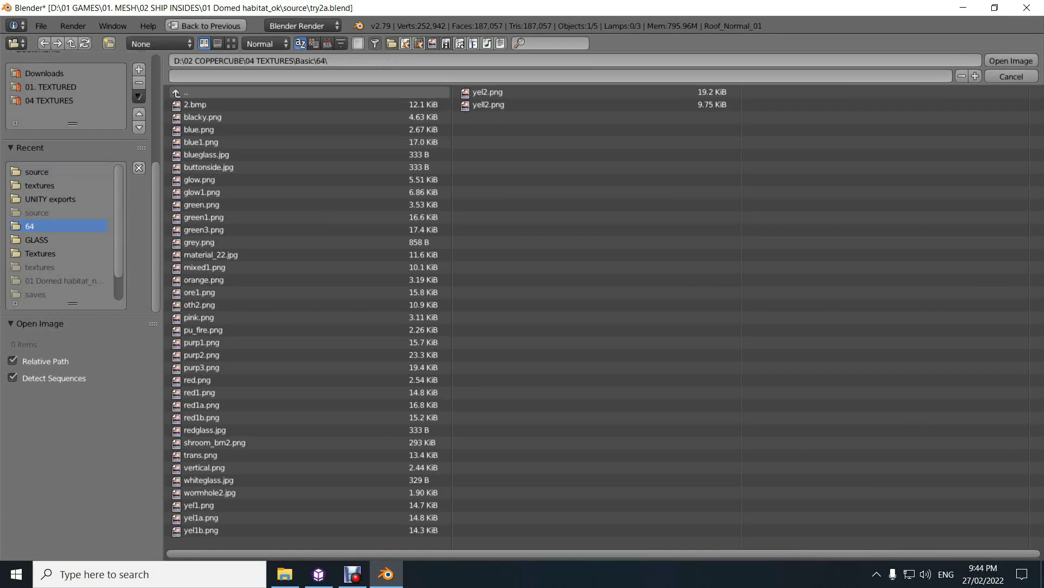
{"action": "left_click", "coordinate": [231, 43]}
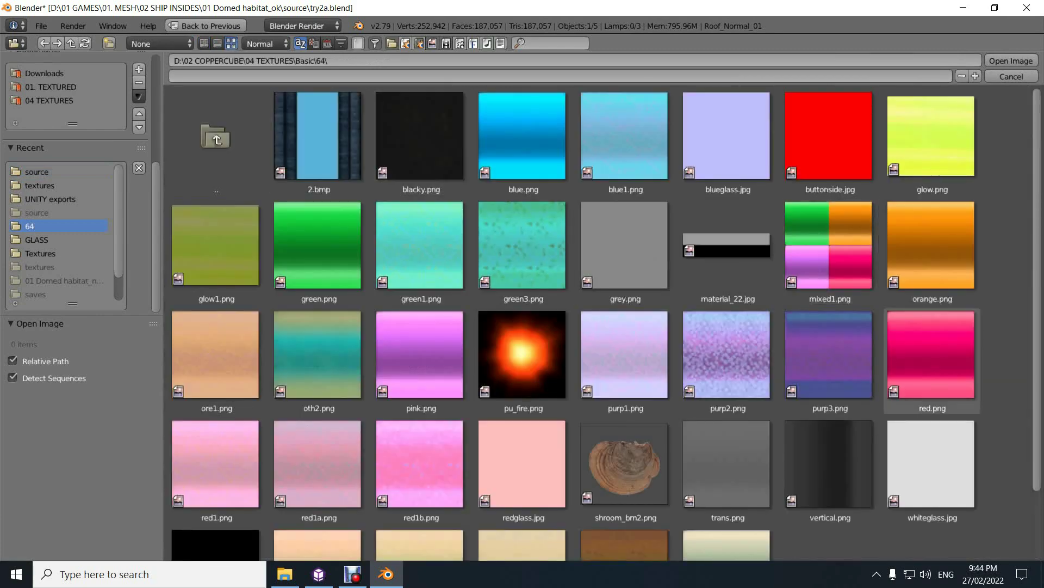
{"action": "left_click", "coordinate": [932, 357]}
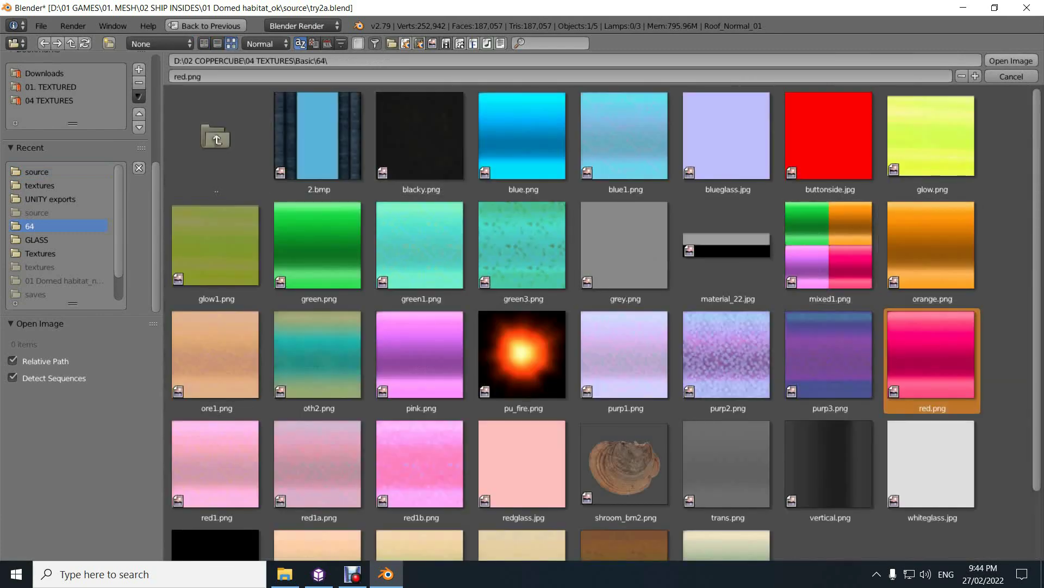
{"action": "left_click", "coordinate": [1011, 61]}
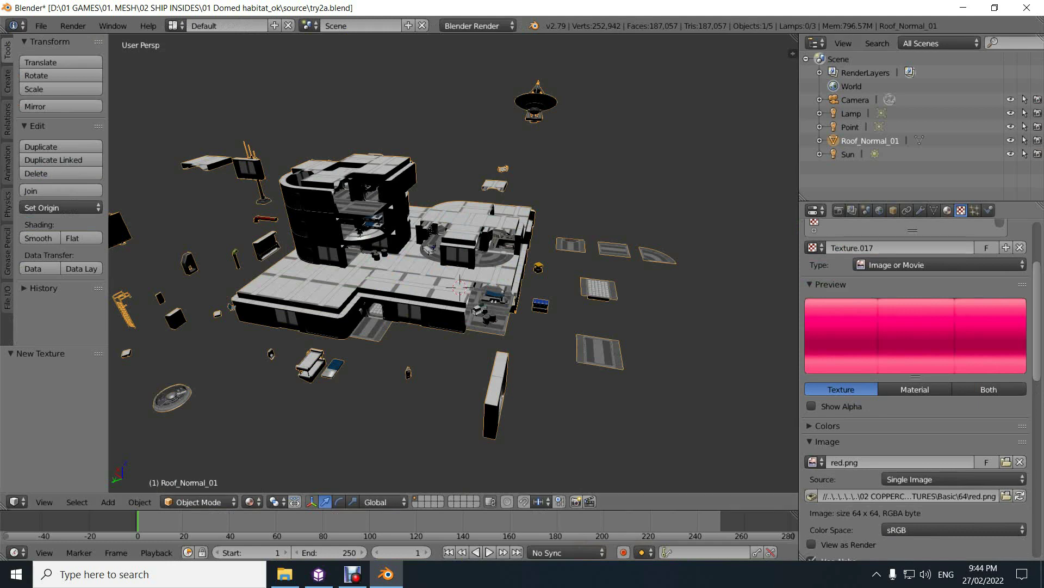
Check the Light_Yellow, Screen_03_Blend and Wall_Atlas_01_Dif materials of the joined mesh
{"action": "left_click", "coordinate": [947, 210]}
{"action": "left_click", "coordinate": [849, 300]}
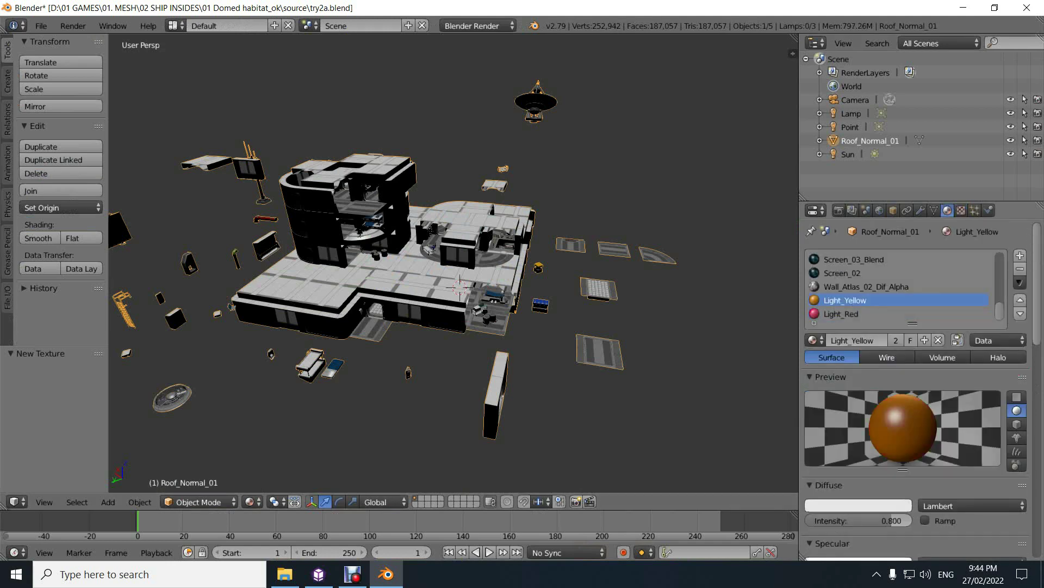
{"action": "scroll", "coordinate": [849, 300], "scroll_direction": "up", "scroll_amount": 3, "text": "ctrl"}
{"action": "scroll", "coordinate": [849, 300], "scroll_direction": "up", "scroll_amount": 5}
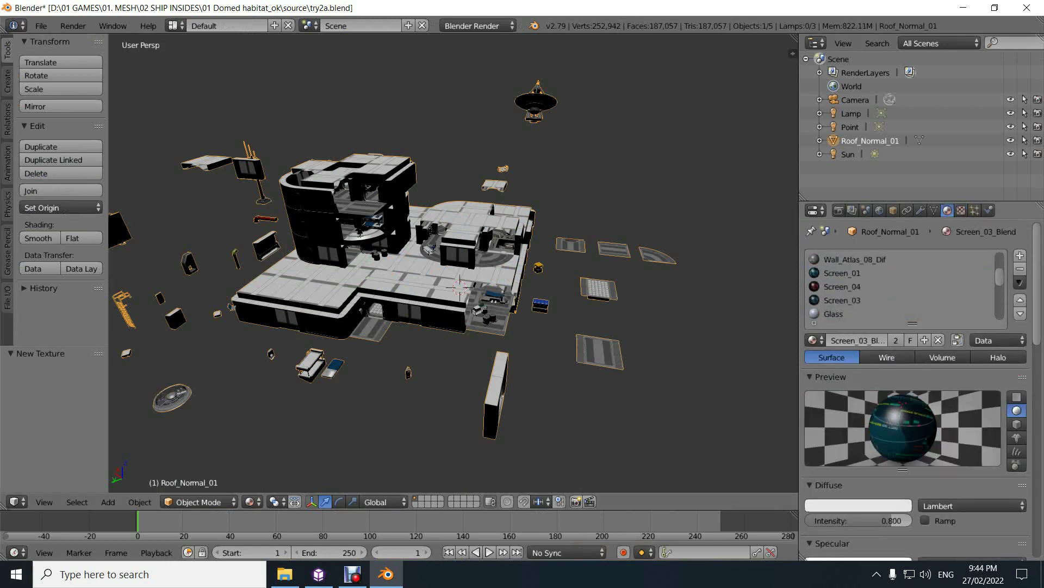
{"action": "scroll", "coordinate": [848, 300], "scroll_direction": "up", "scroll_amount": 4}
{"action": "left_click", "coordinate": [854, 259]}
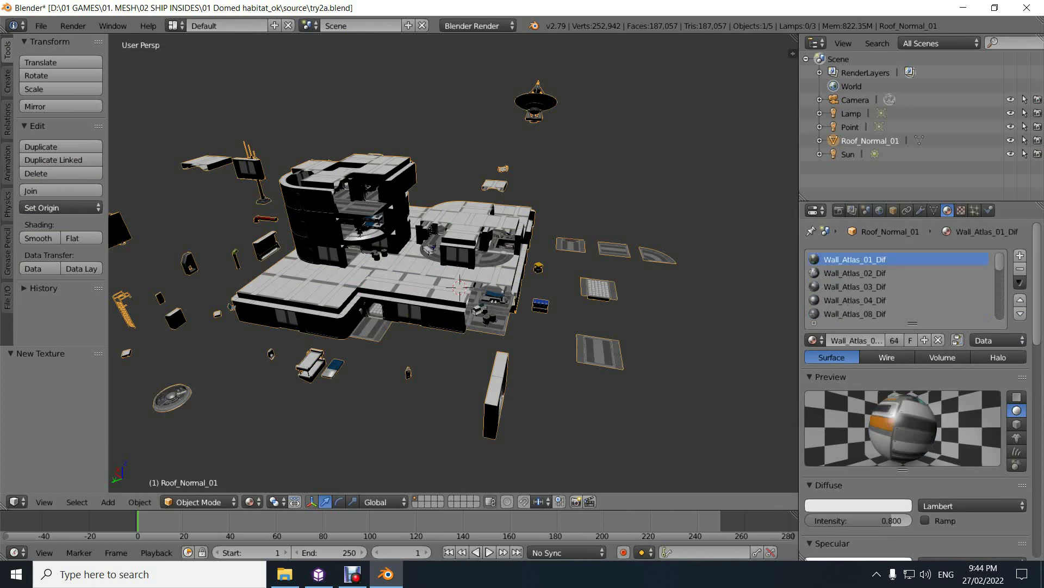
Turn off Auto Smooth for the Roof_Normal_01 mesh and check the railings up close
{"action": "middle_click_drag", "start_coordinate": [451, 261], "coordinate": [495, 250]}
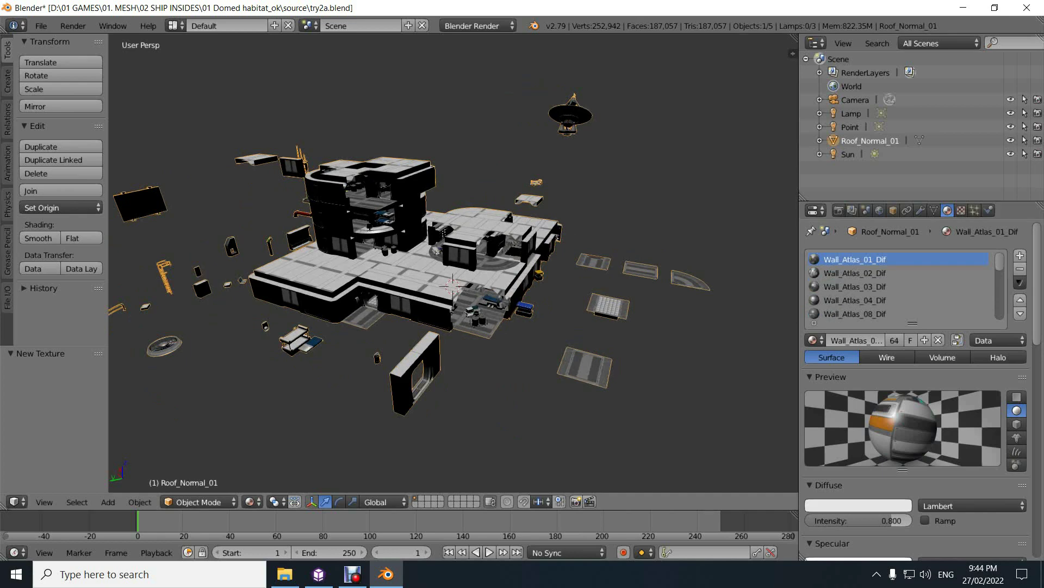
{"action": "scroll", "coordinate": [454, 264], "scroll_direction": "up", "scroll_amount": 8}
{"action": "middle_click_drag", "start_coordinate": [453, 264], "coordinate": [484, 223]}
{"action": "scroll", "coordinate": [446, 260], "scroll_direction": "up", "scroll_amount": 3}
{"action": "scroll", "coordinate": [538, 240], "scroll_direction": "up", "scroll_amount": 4}
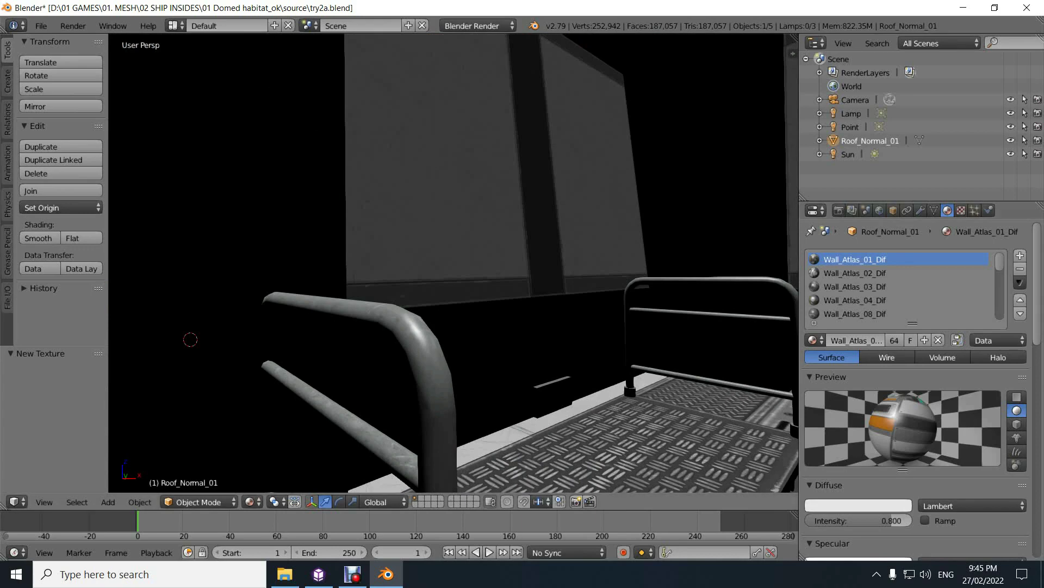
{"action": "left_click", "coordinate": [433, 345]}
{"action": "left_click", "coordinate": [850, 127]}
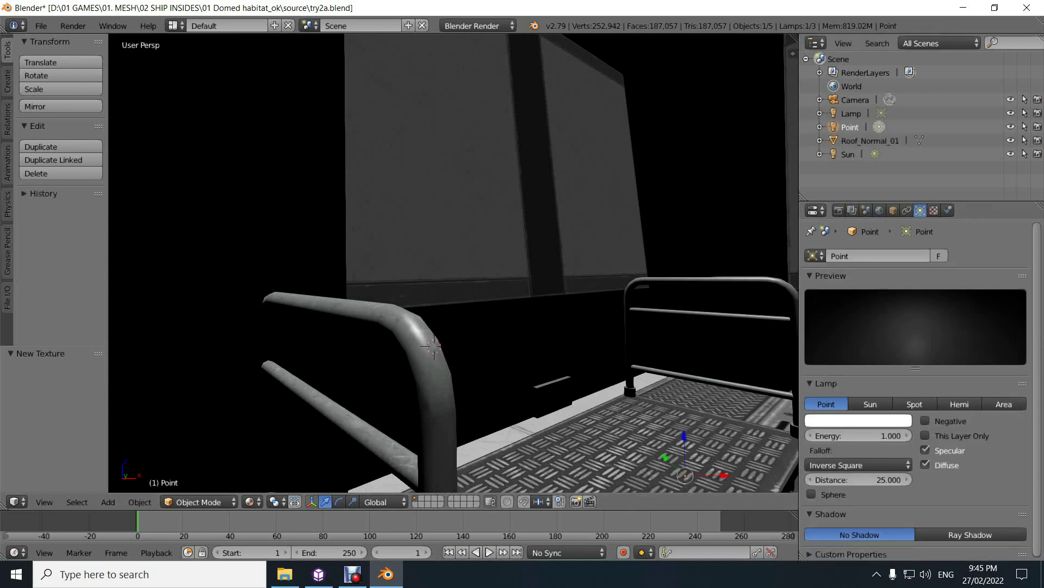
{"action": "left_click", "coordinate": [870, 141]}
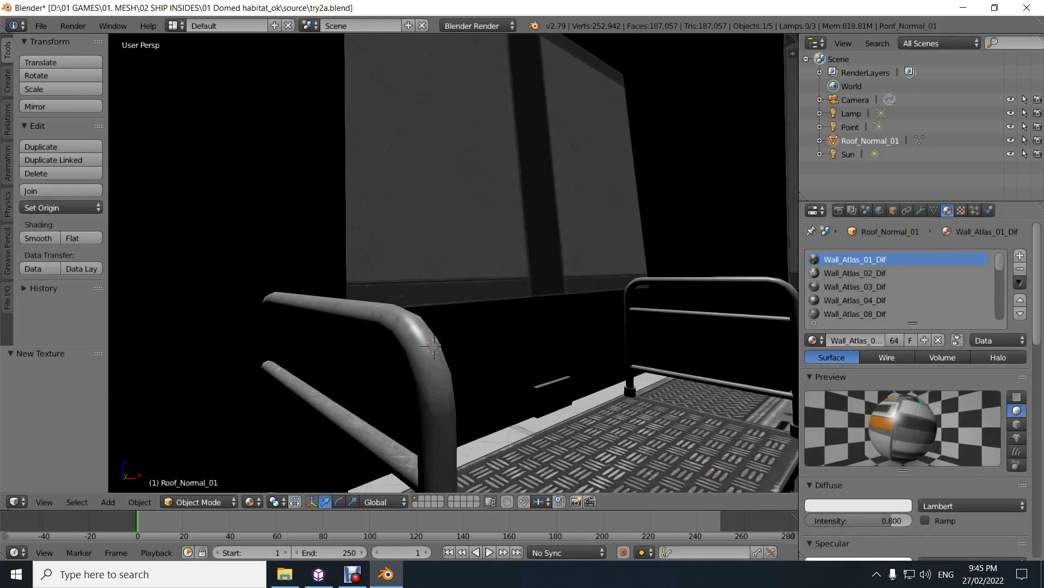
{"action": "left_click", "coordinate": [933, 210]}
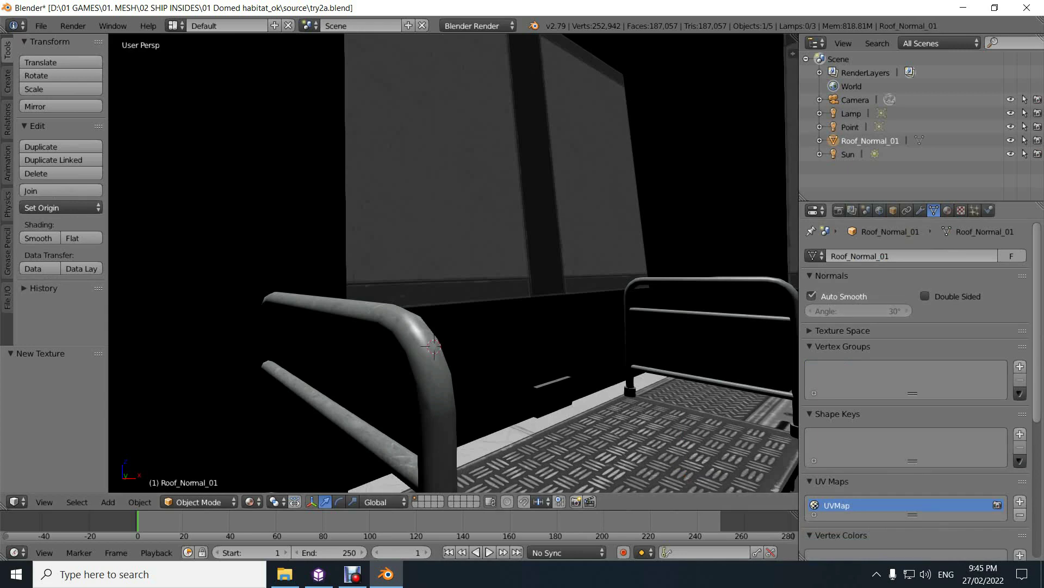
{"action": "left_click", "coordinate": [812, 296]}
{"action": "mouse_move", "coordinate": [544, 315]}
{"action": "middle_mouse_down"}
{"action": "mouse_move", "coordinate": [485, 316]}
{"action": "mouse_move", "coordinate": [463, 331]}
{"action": "mouse_move", "coordinate": [471, 338]}
{"action": "mouse_move", "coordinate": [438, 343]}
{"action": "mouse_move", "coordinate": [474, 340]}
{"action": "middle_mouse_up"}
{"action": "scroll", "coordinate": [453, 264], "scroll_direction": "up", "scroll_amount": 2}
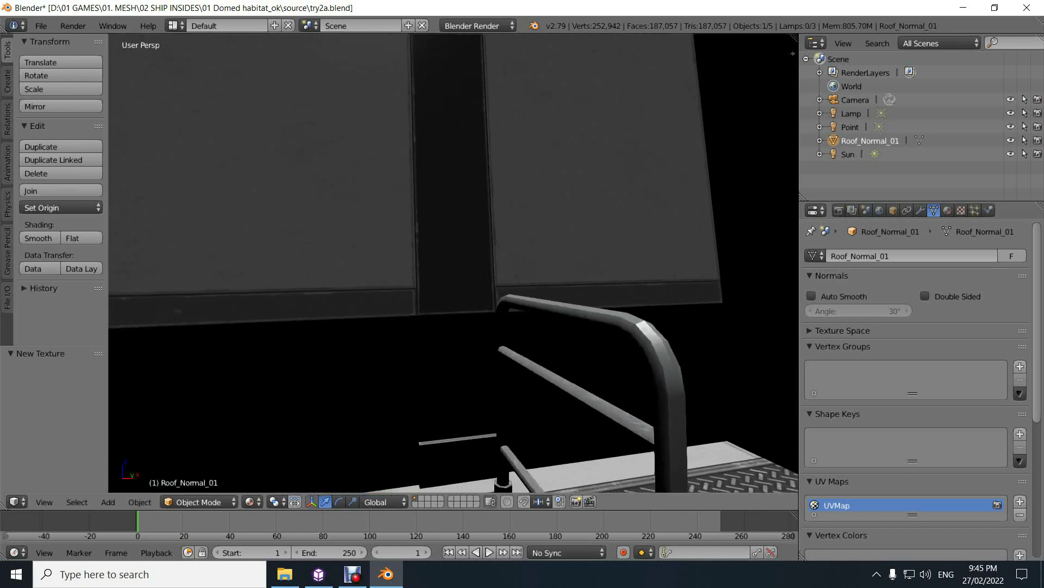
Walk through the base interior with Walk Navigation and examine the shading of the yellow stair railings
{"action": "left_click", "coordinate": [44, 502]}
{"action": "mouse_move", "coordinate": [109, 318]}
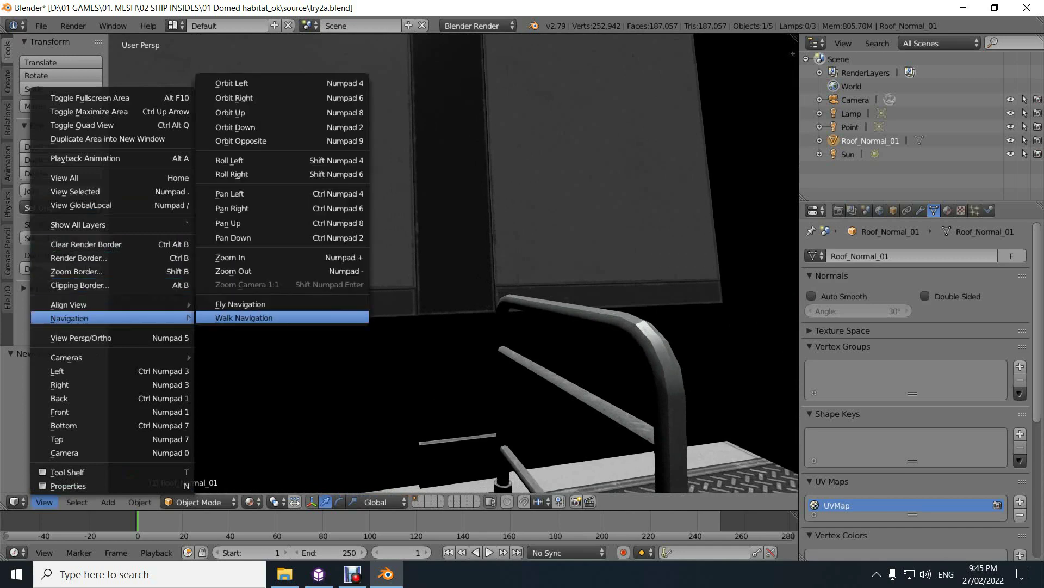
{"action": "left_click", "coordinate": [244, 318]}
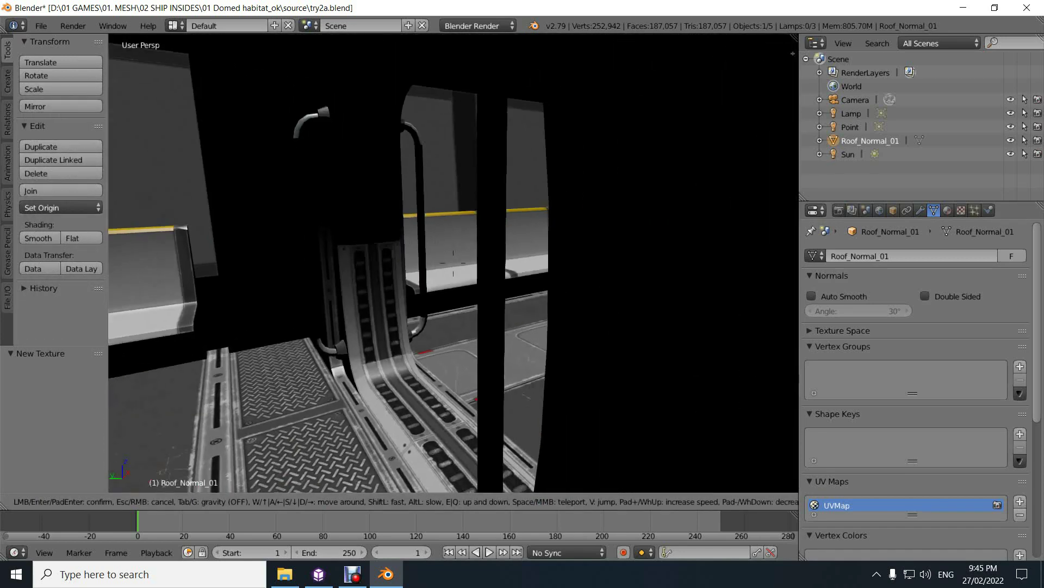
{"action": "key", "text": "w"}
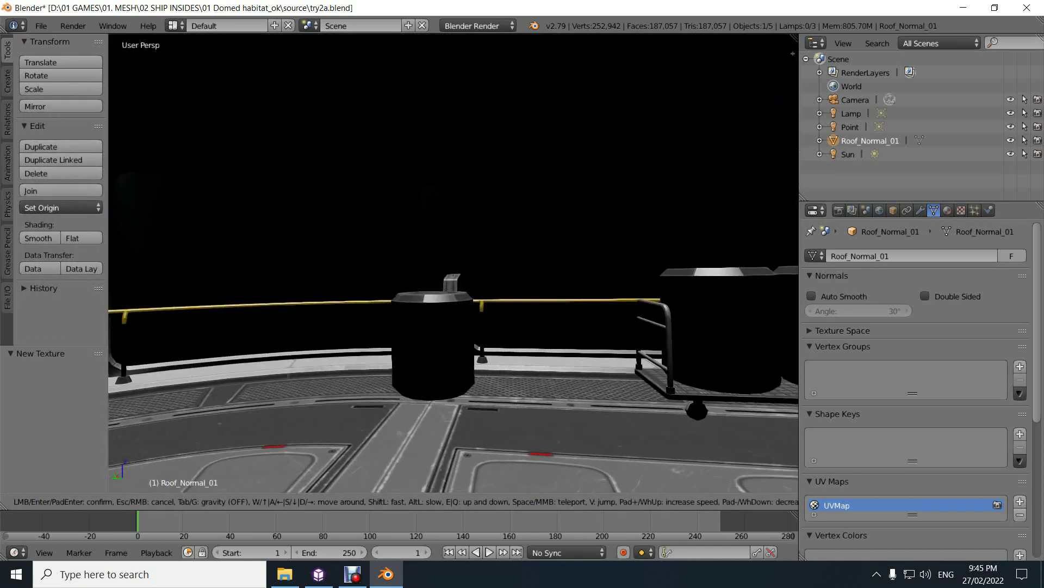
{"action": "key", "text": "w"}
{"action": "key", "text": "s"}
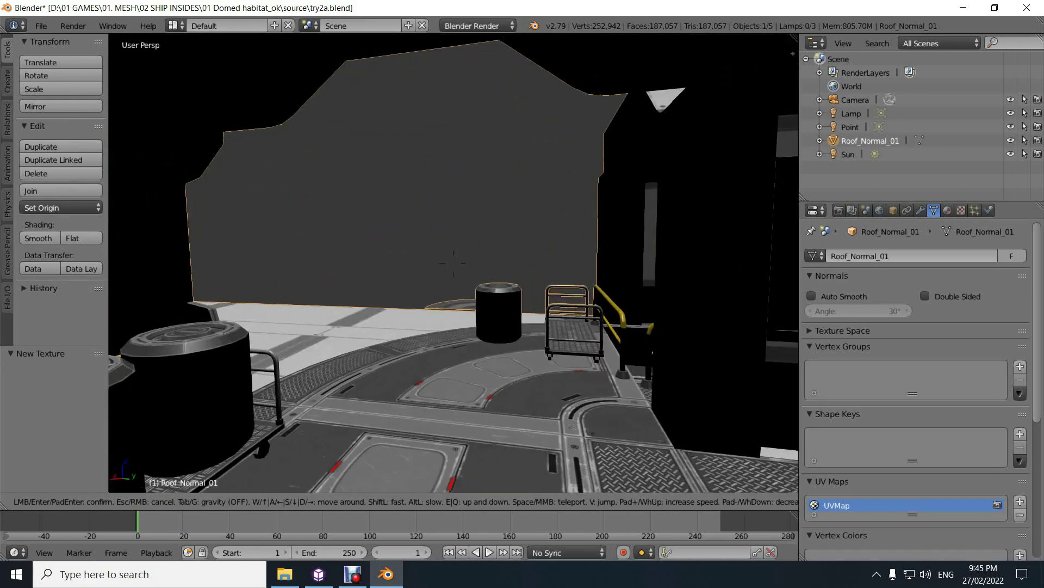
{"action": "key", "text": "w"}
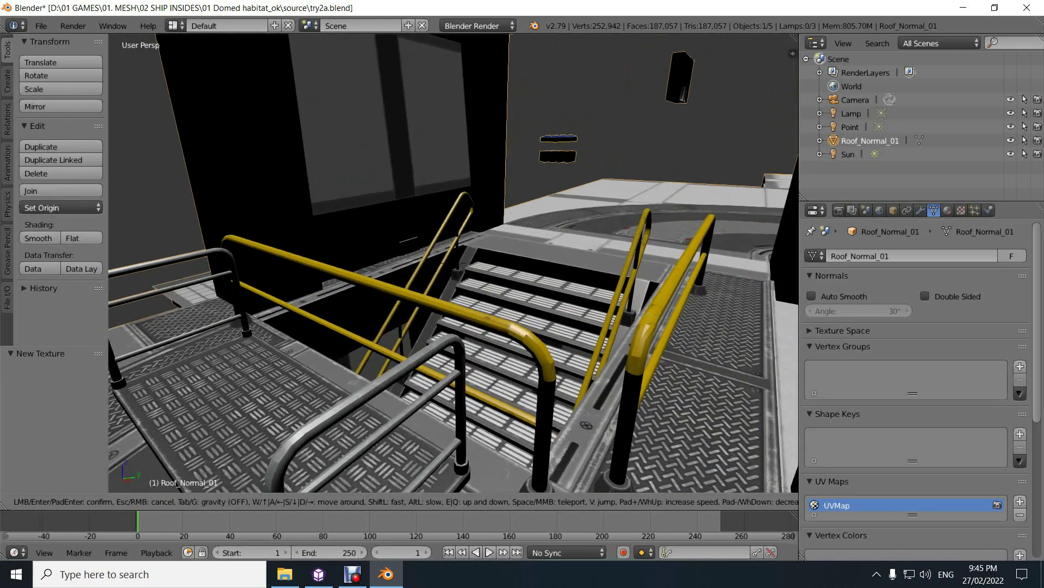
{"action": "key", "text": "w"}
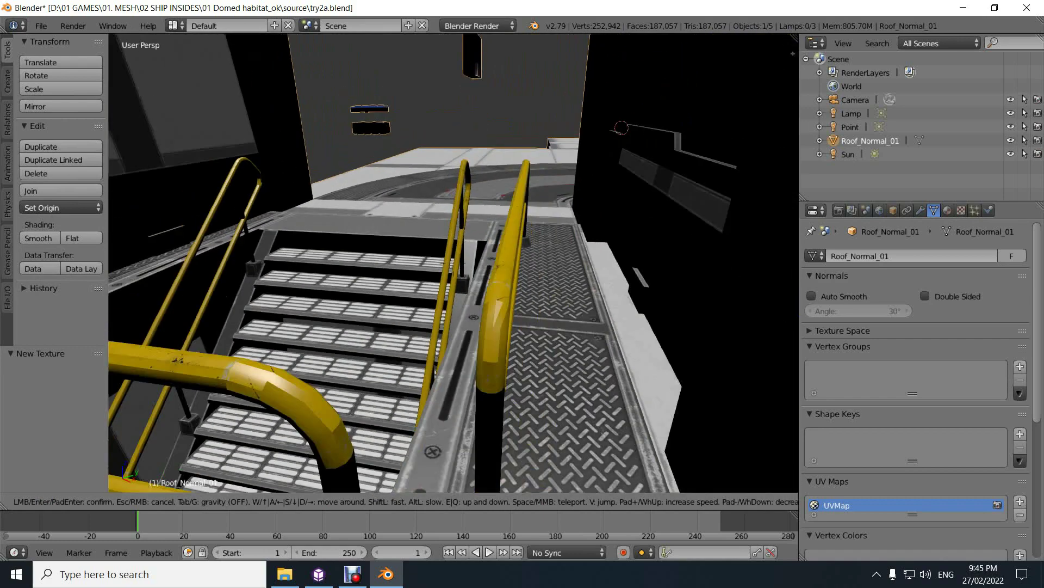
{"action": "key", "text": "w"}
{"action": "key", "text": "s"}
{"action": "key", "text": "d"}
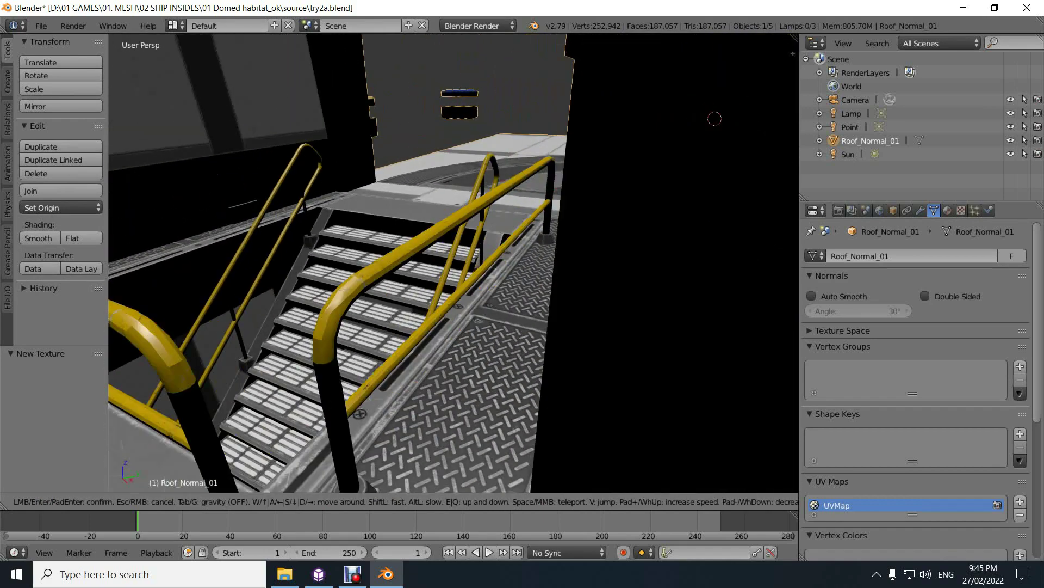
{"action": "key", "text": "d"}
{"action": "key", "text": "w"}
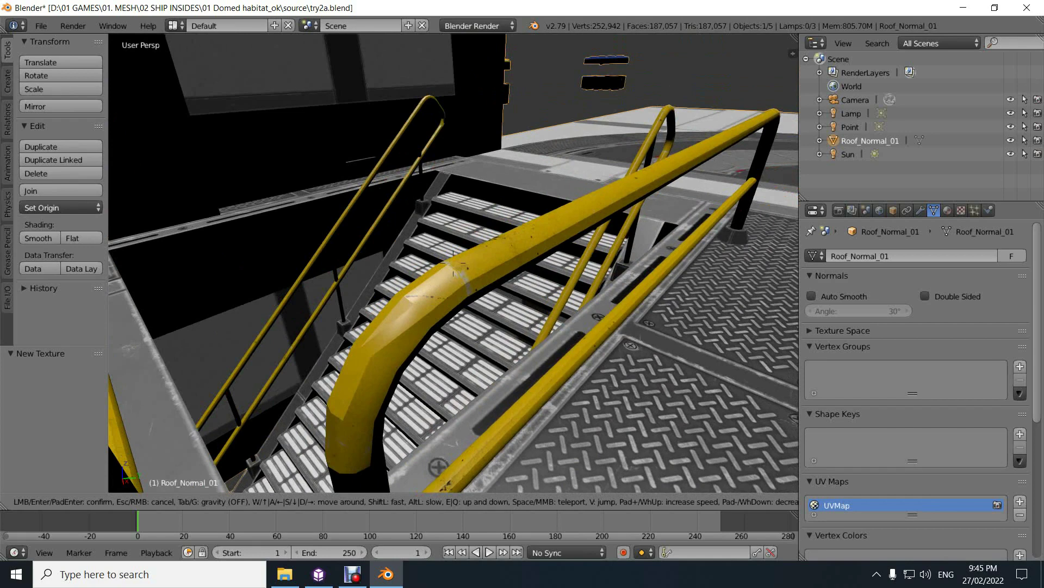
{"action": "key", "text": "Return"}
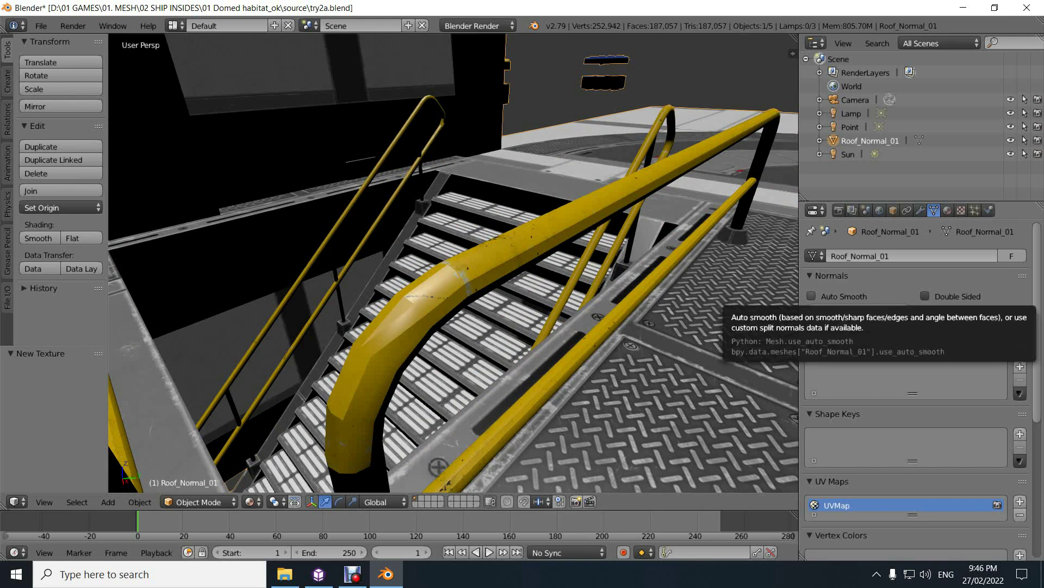
Enable Auto Smooth for Roof_Normal_01 and save the file as test1.blend in the source folder
{"action": "left_click", "coordinate": [811, 296]}
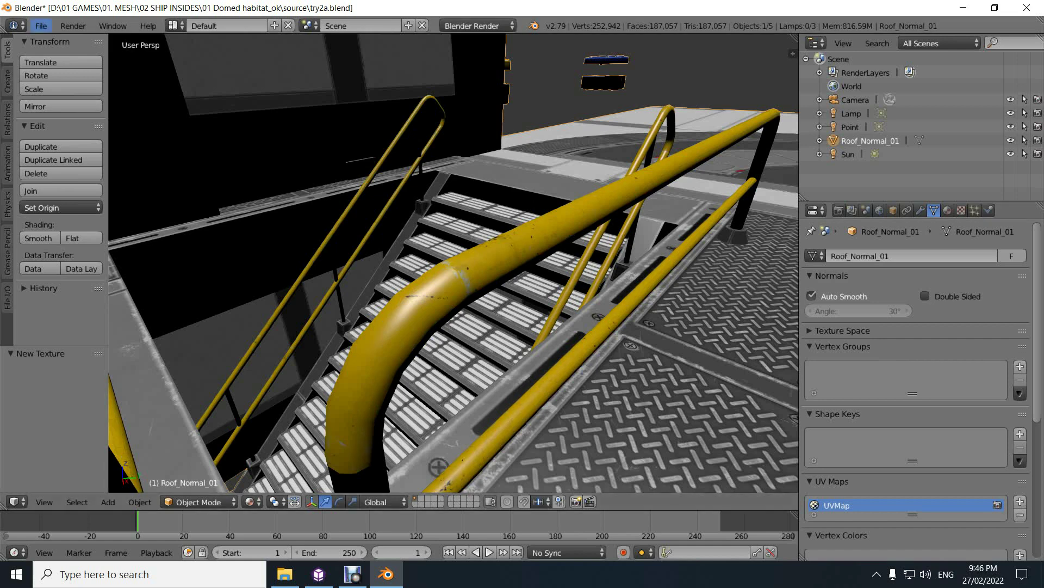
{"action": "left_click", "coordinate": [40, 26]}
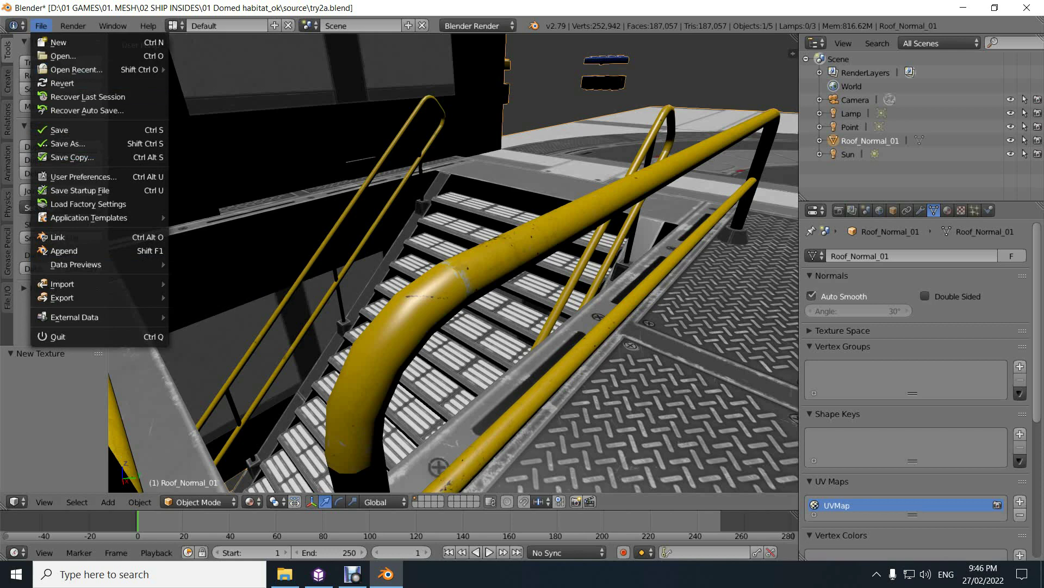
{"action": "left_click", "coordinate": [67, 143]}
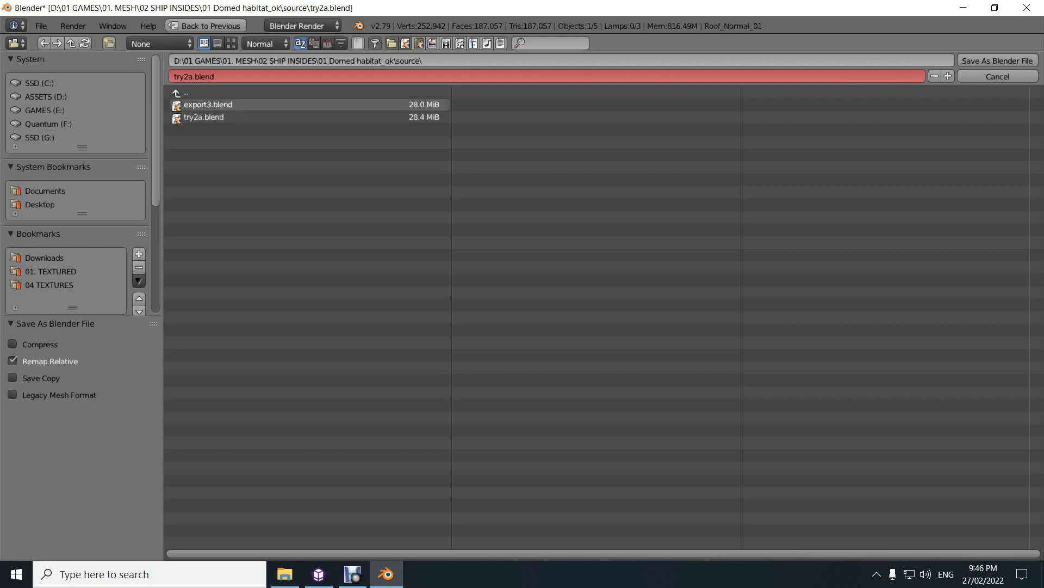
{"action": "left_click", "coordinate": [222, 77]}
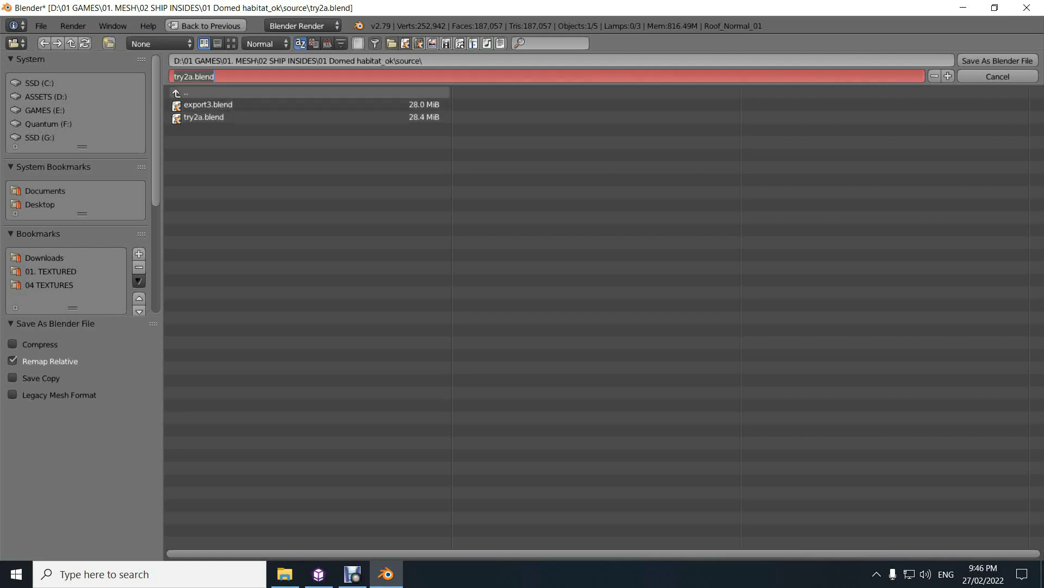
{"action": "type", "text": "test1"}
{"action": "key", "text": "Return"}
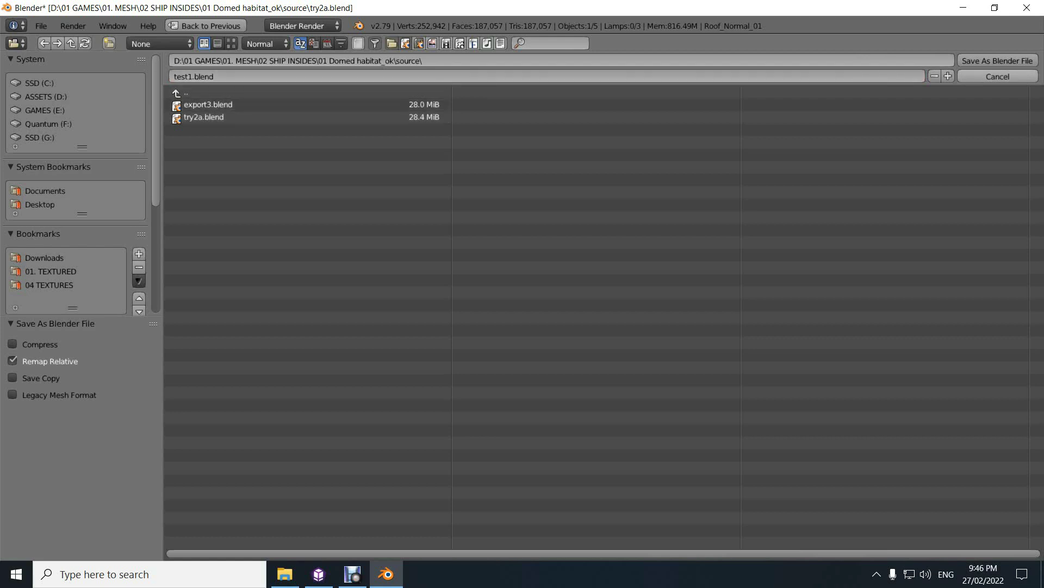
{"action": "key", "text": "Return"}
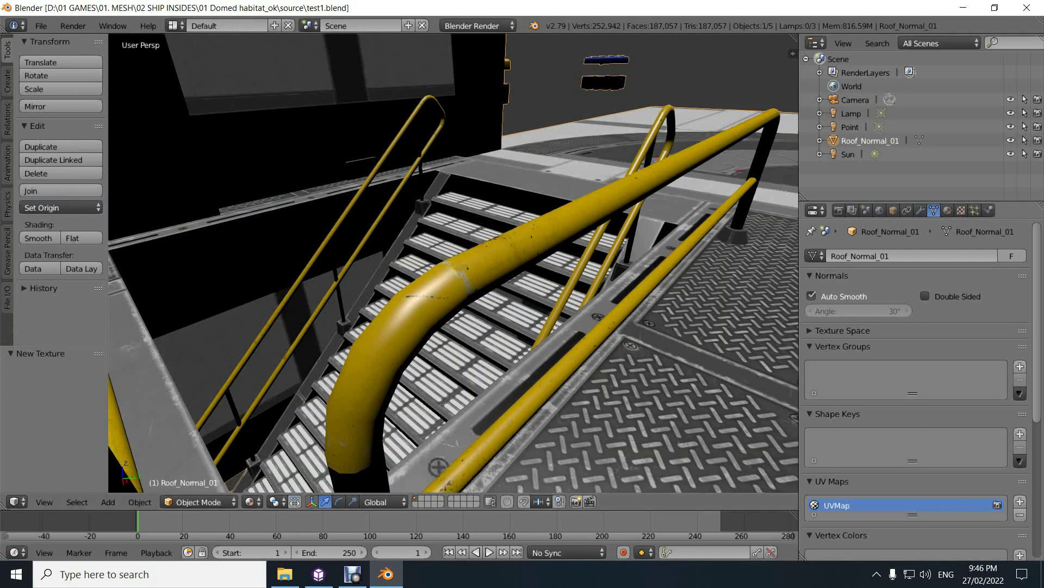
Disable Auto Smooth and apply Shade Smooth to the whole Roof_Normal_01 mesh in Edit Mode
{"action": "left_click", "coordinate": [811, 296]}
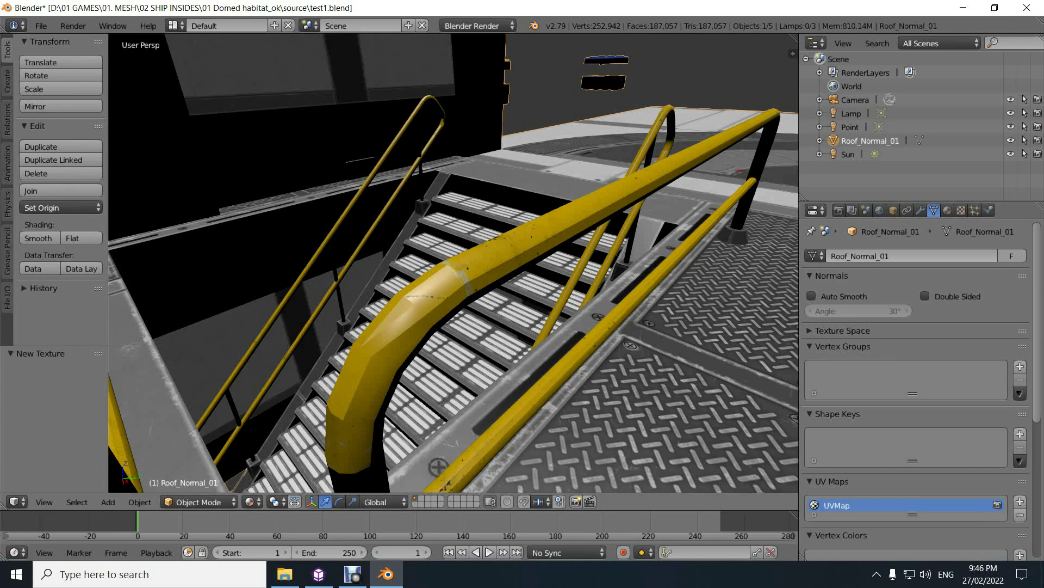
{"action": "key", "text": "Tab"}
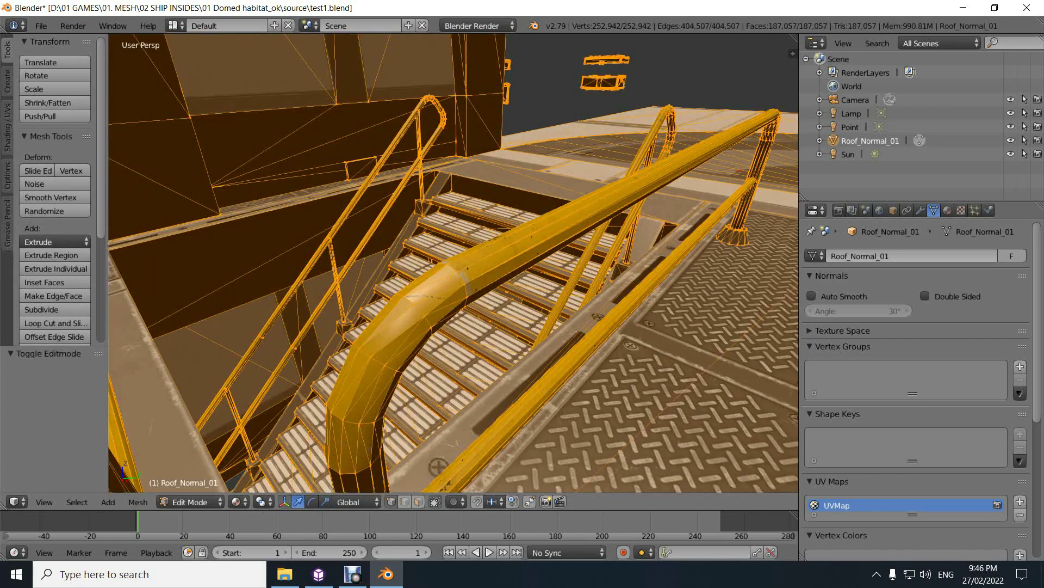
{"action": "key", "text": "space"}
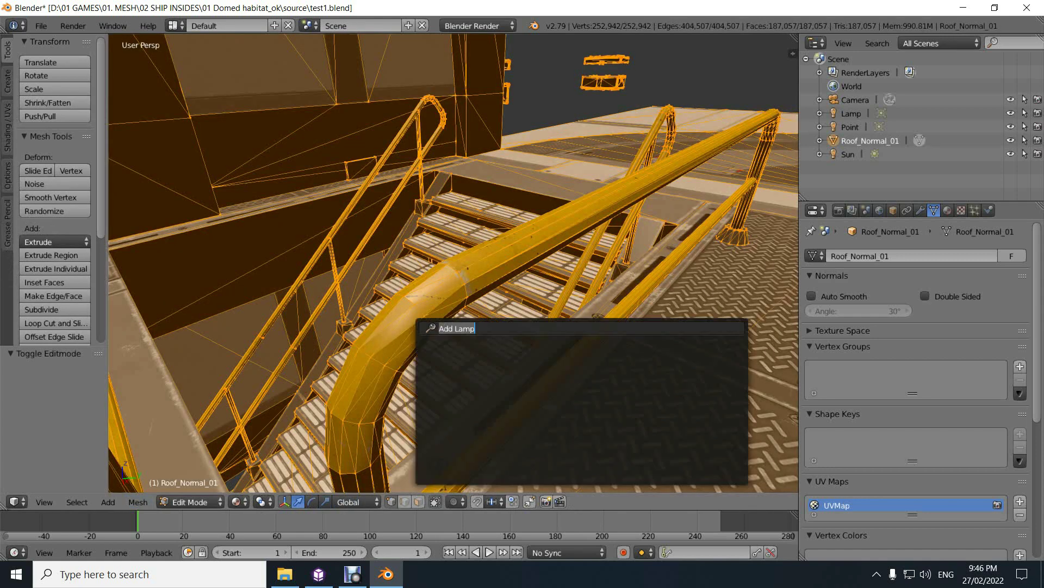
{"action": "type", "text": "shade"}
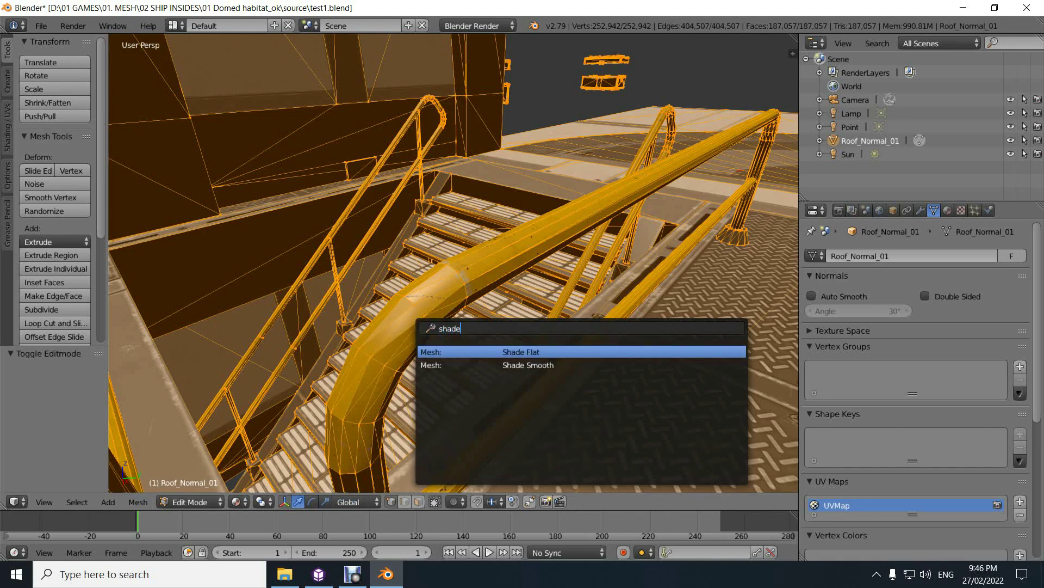
{"action": "key", "text": "Down"}
{"action": "key", "text": "Return"}
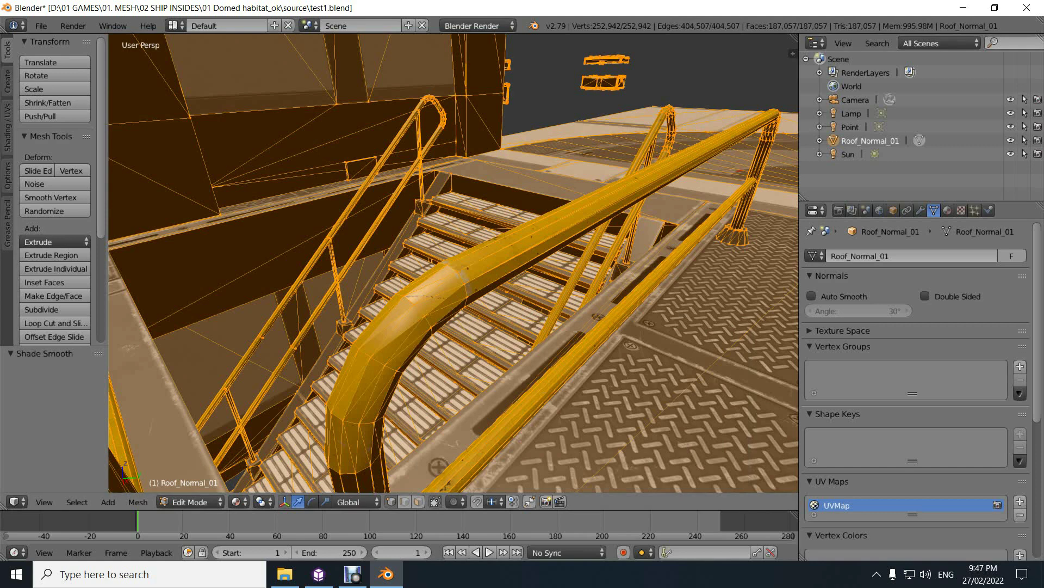
{"action": "key", "text": "Tab"}
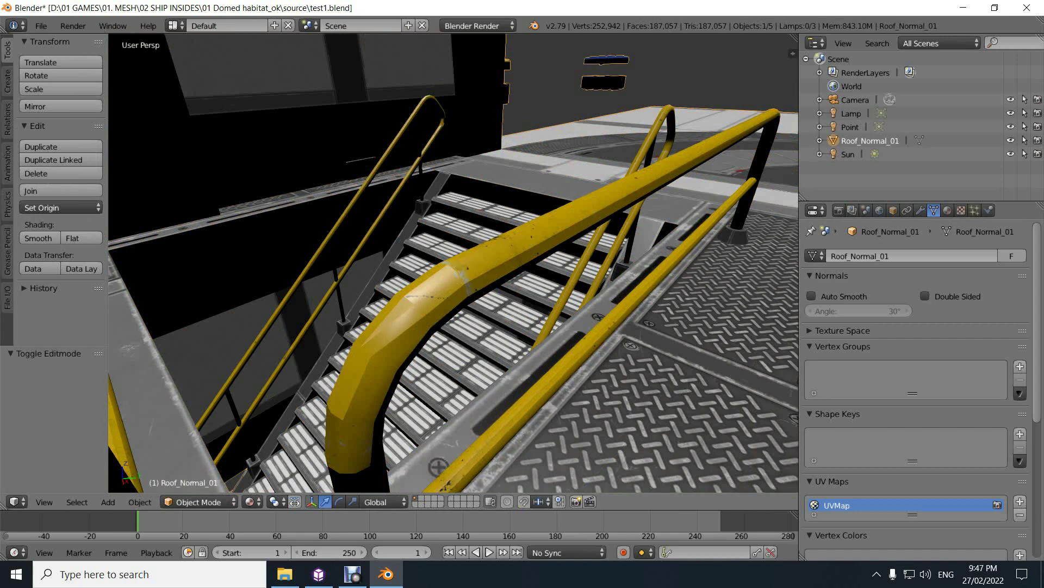
Collapse the Vertex Groups and Shape Keys sections and re-enable Auto Smooth for the mesh
{"action": "left_click", "coordinate": [810, 346]}
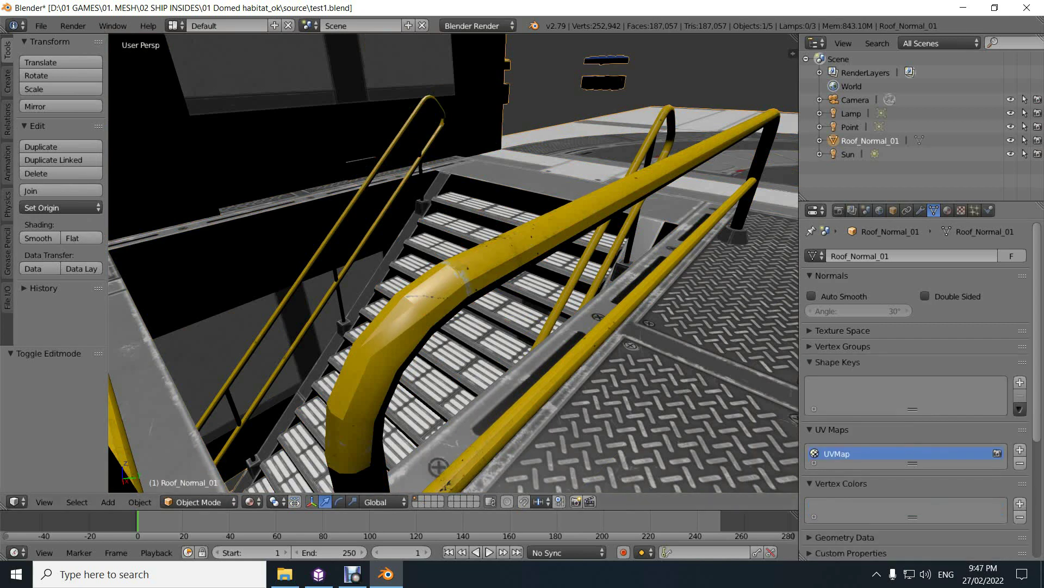
{"action": "left_click", "coordinate": [810, 362]}
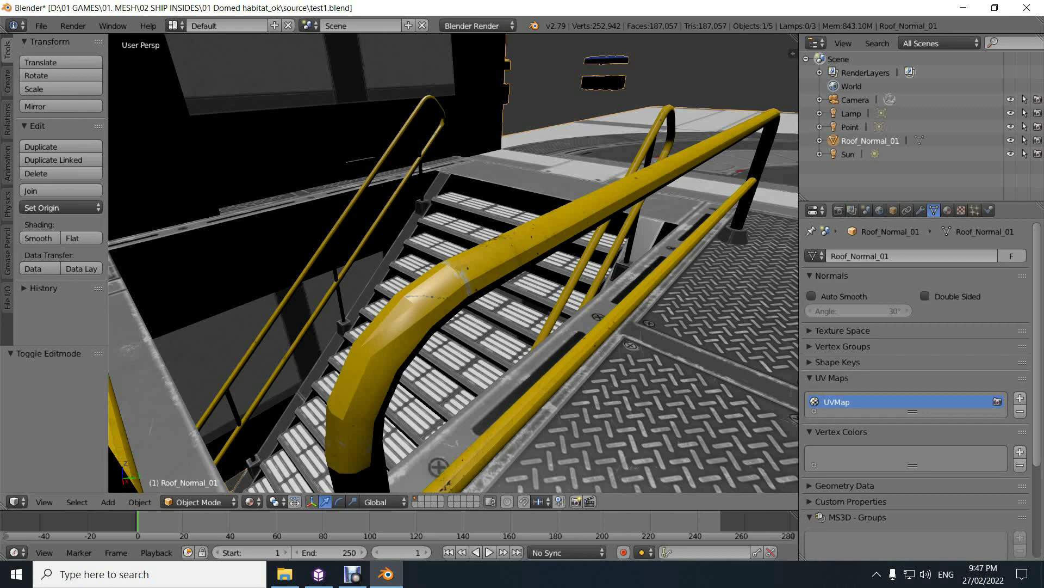
{"action": "left_click", "coordinate": [811, 296]}
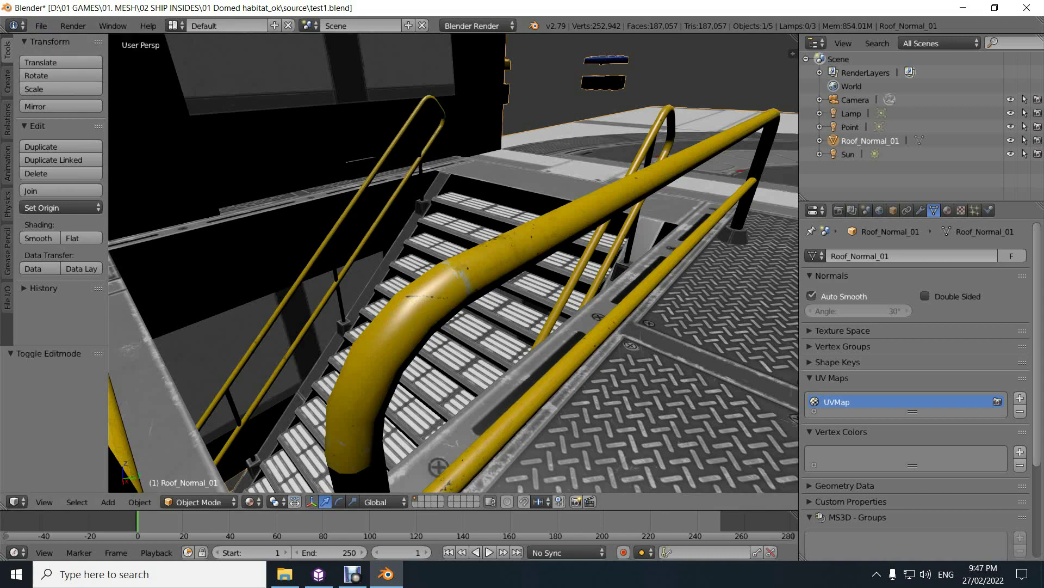
Switch to CopperCube 6 and import test1.blend from the source folder into the scene as a mesh
{"action": "left_click", "coordinate": [318, 574]}
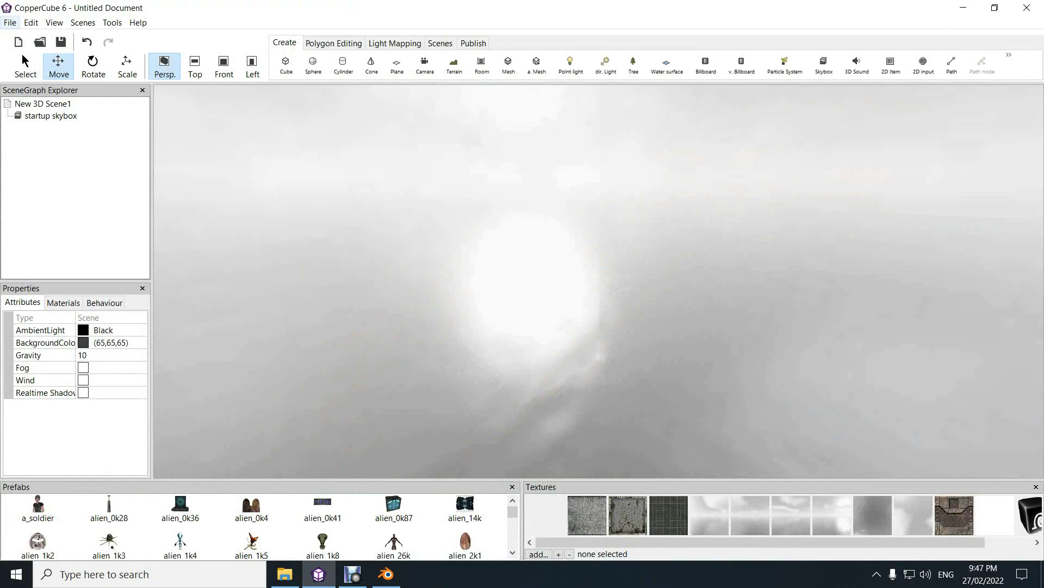
{"action": "left_click", "coordinate": [10, 22]}
{"action": "mouse_move", "coordinate": [71, 122]}
{"action": "left_click", "coordinate": [200, 135]}
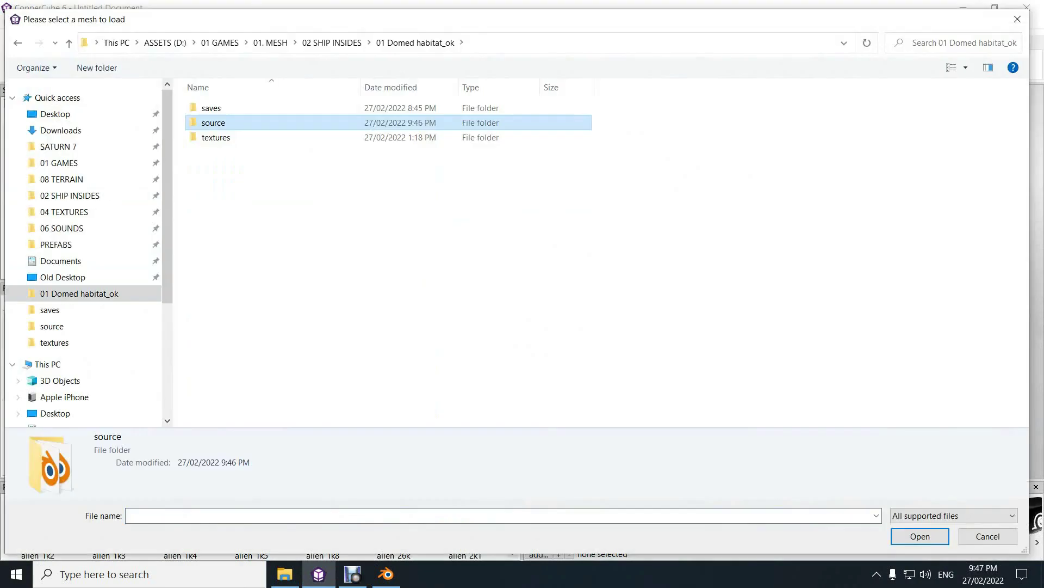
{"action": "double_click", "coordinate": [210, 122]}
{"action": "left_click", "coordinate": [222, 181]}
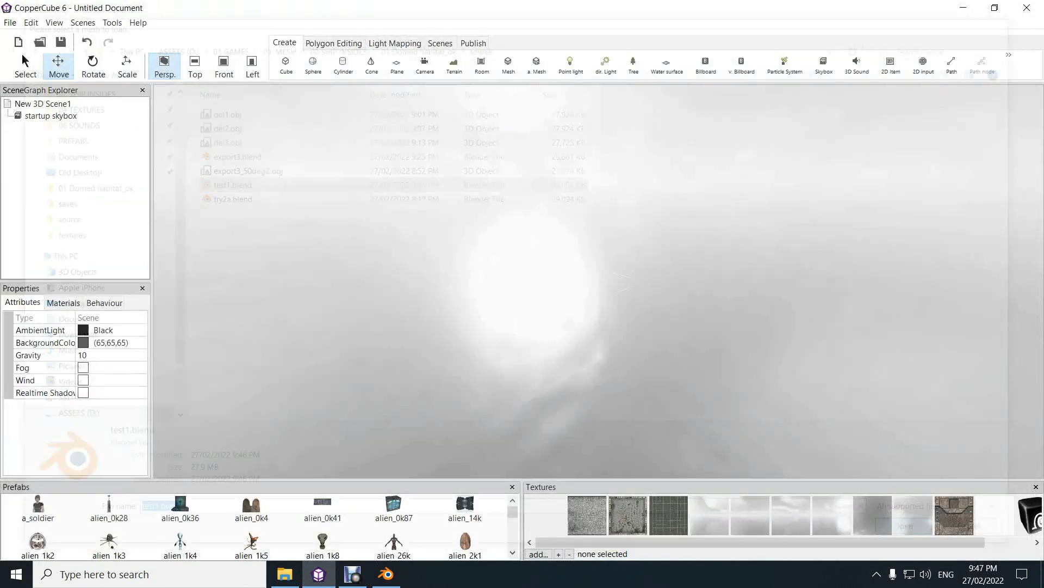
{"action": "left_click", "coordinate": [919, 535]}
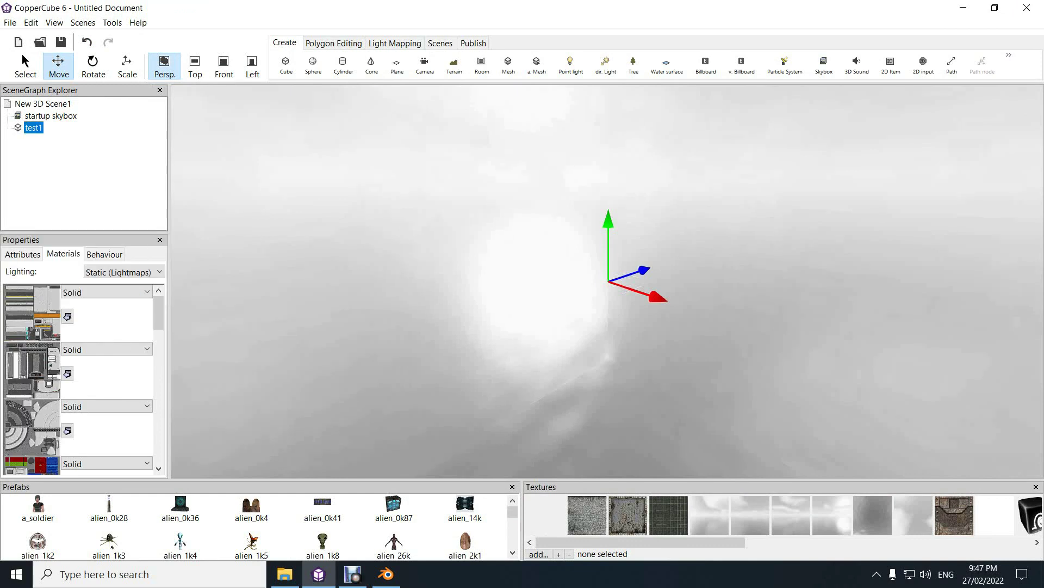
{"action": "key", "text": "Up"}
{"action": "key", "text": "Down"}
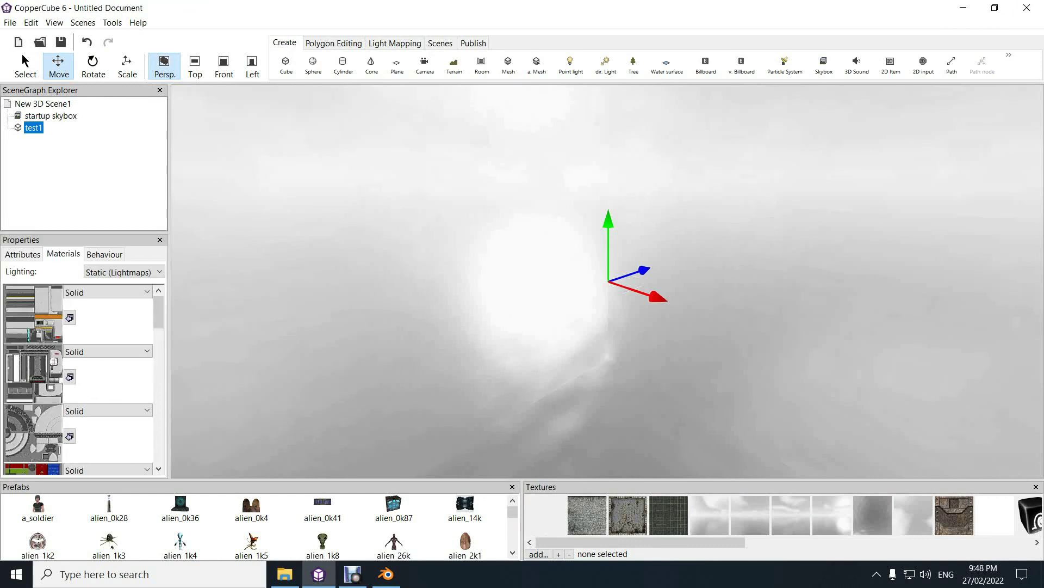
Center the pivot point of the test1 mesh and set its position to 0, 0, 0
{"action": "scroll", "coordinate": [82, 380], "scroll_direction": "down", "scroll_amount": 3}
{"action": "scroll", "coordinate": [82, 381], "scroll_direction": "up", "scroll_amount": 3}
{"action": "right_click", "coordinate": [33, 127]}
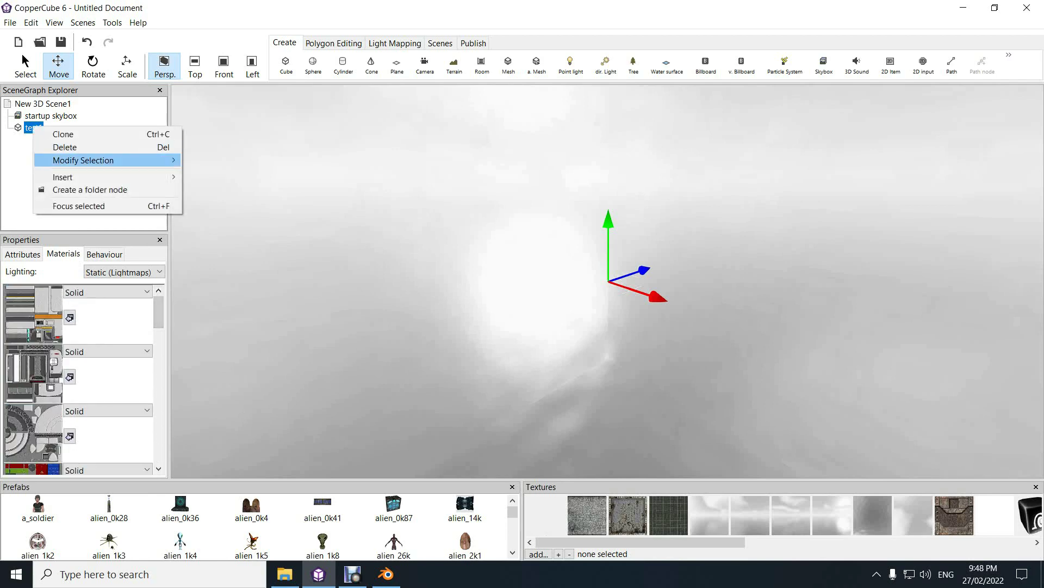
{"action": "mouse_move", "coordinate": [98, 160]}
{"action": "left_click", "coordinate": [231, 186]}
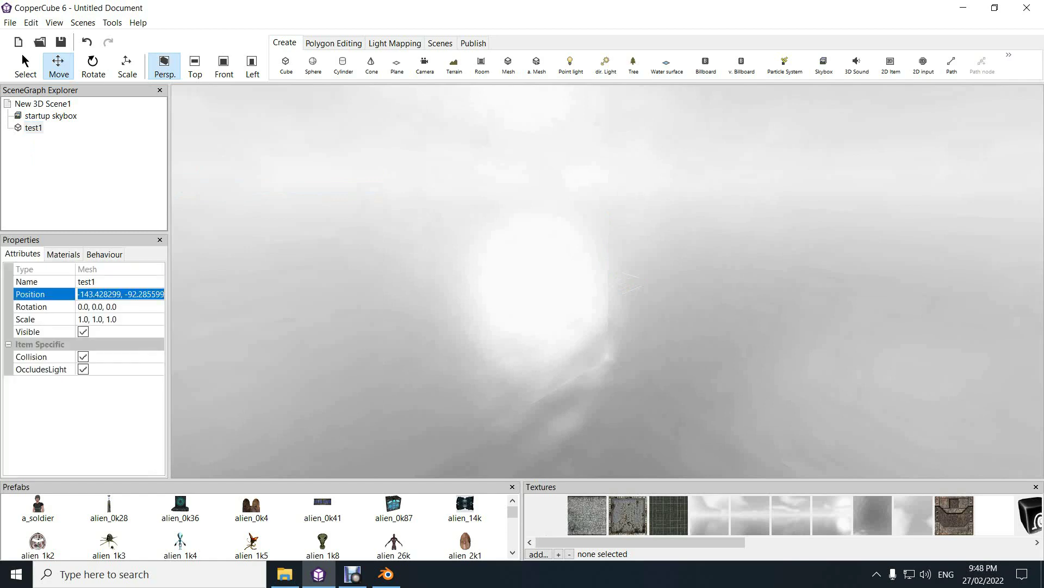
{"action": "type", "text": "0"}
{"action": "key", "text": "Return"}
Set the scale of the test1 mesh to 9, 9, 9
{"action": "left_click", "coordinate": [98, 319]}
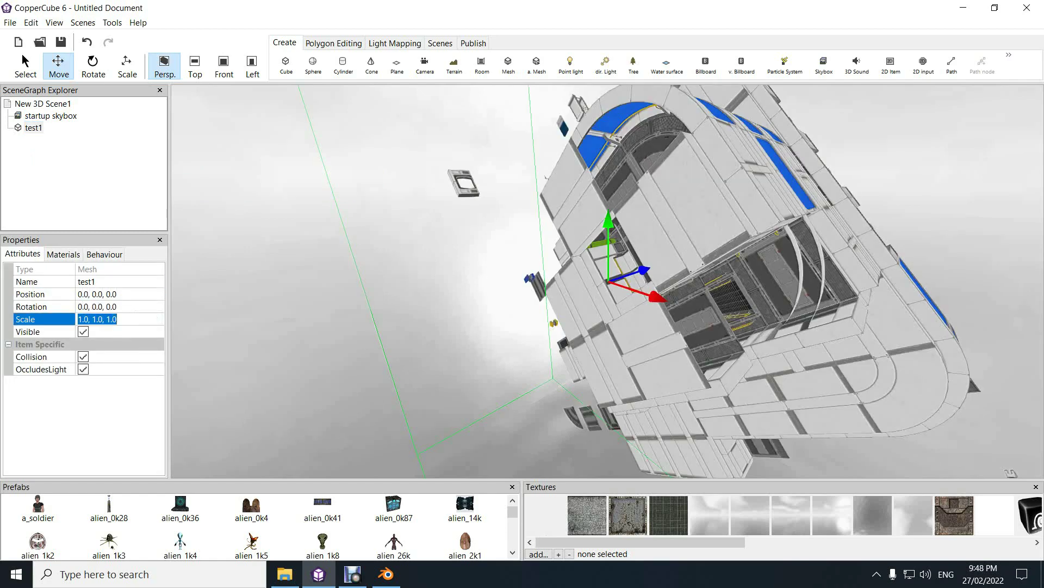
{"action": "type", "text": "9,9,9"}
{"action": "key", "text": "Return"}
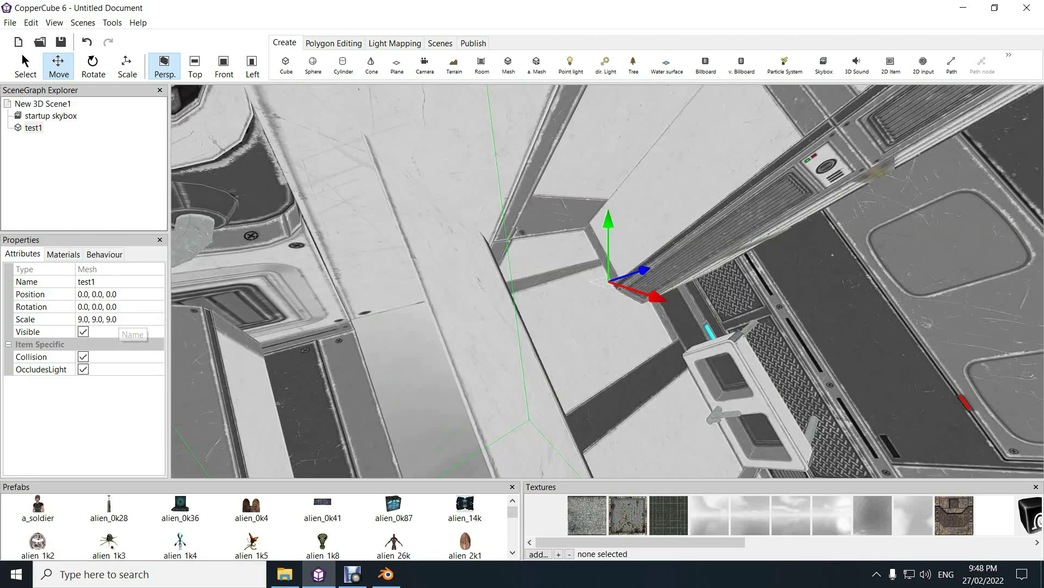
Rotate the test1 mesh upright by setting its rotation to 90, 0, 0
{"action": "left_click_drag", "start_coordinate": [577, 229], "coordinate": [609, 327]}
{"action": "scroll", "coordinate": [608, 281], "scroll_direction": "down", "scroll_amount": 5}
{"action": "scroll", "coordinate": [607, 281], "scroll_direction": "down", "scroll_amount": 10}
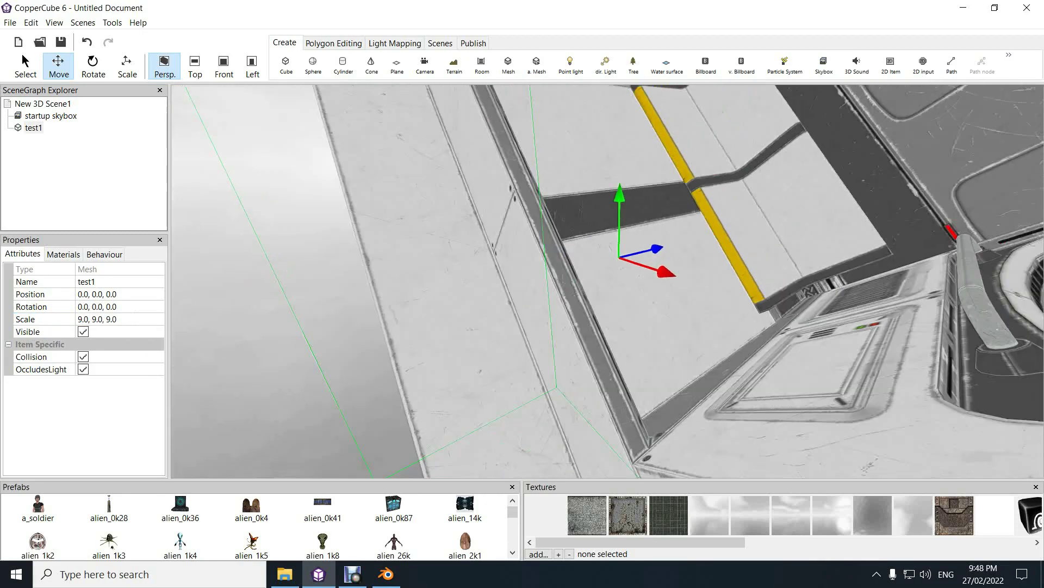
{"action": "scroll", "coordinate": [607, 281], "scroll_direction": "down", "scroll_amount": 3}
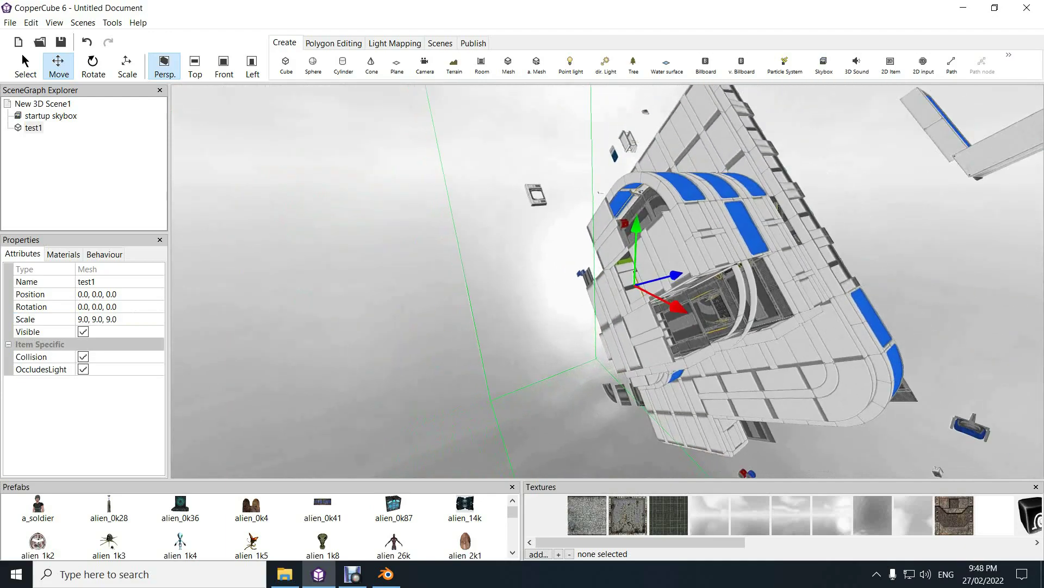
{"action": "left_click", "coordinate": [93, 65]}
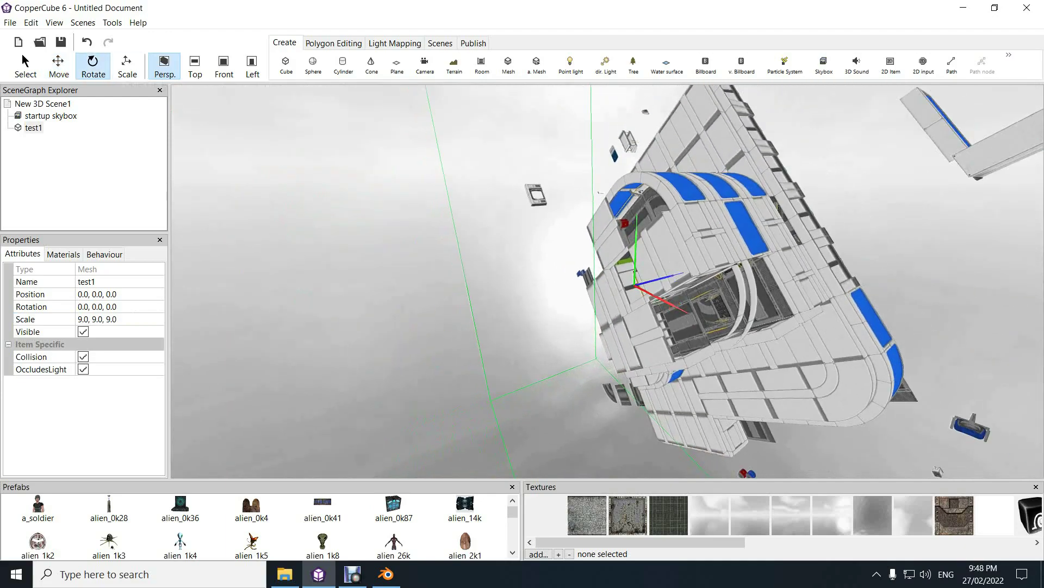
{"action": "left_click_drag", "start_coordinate": [664, 300], "coordinate": [712, 322]}
{"action": "left_click", "coordinate": [87, 307]}
{"action": "left_click", "coordinate": [87, 307]}
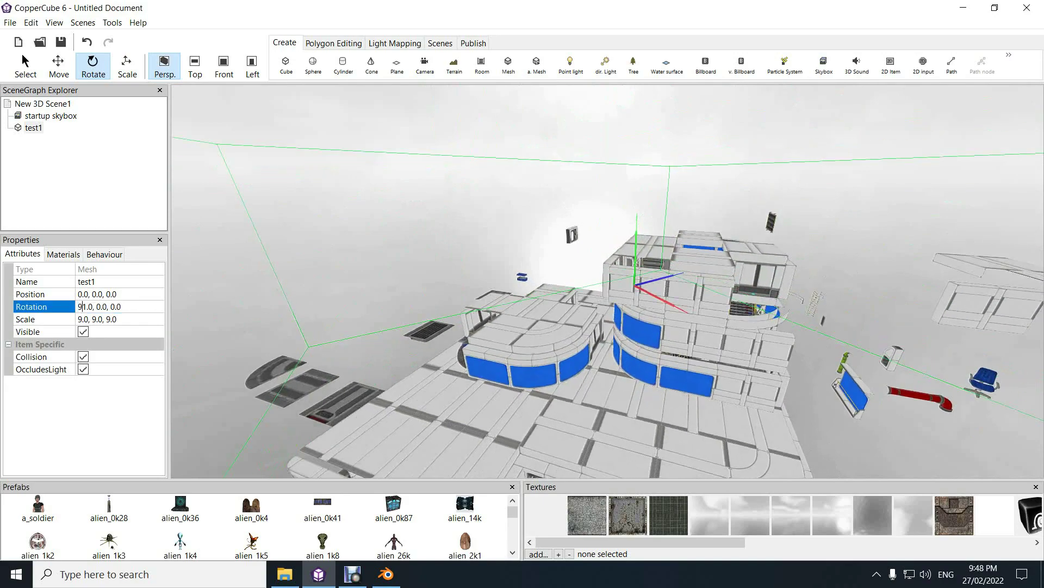
{"action": "key", "text": "BackSpace"}
{"action": "type", "text": "0"}
{"action": "key", "text": "Return"}
Inspect the interior of the base, moving through the rooms up to the yellow railings around the staircase
{"action": "left_click_drag", "start_coordinate": [381, 240], "coordinate": [283, 299]}
{"action": "scroll", "coordinate": [608, 282], "scroll_direction": "up", "scroll_amount": 5}
{"action": "scroll", "coordinate": [607, 281], "scroll_direction": "up", "scroll_amount": 10}
{"action": "left_click_drag", "start_coordinate": [608, 281], "coordinate": [881, 248]}
{"action": "key", "text": "Up"}
{"action": "key", "text": "Up"}
{"action": "key", "text": "Up"}
{"action": "key", "text": "Up"}
{"action": "key", "text": "Up"}
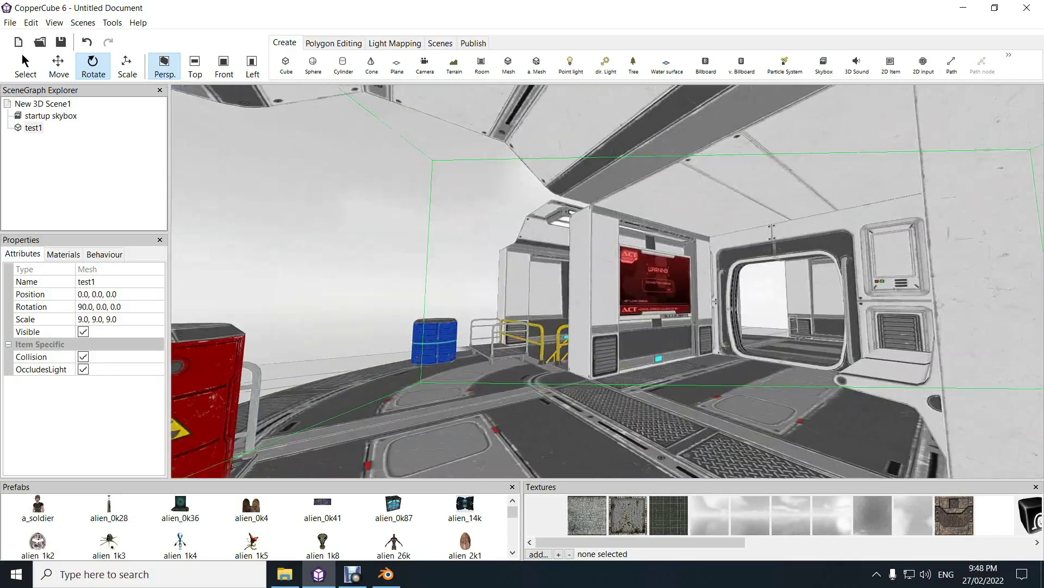
{"action": "key", "text": "Up"}
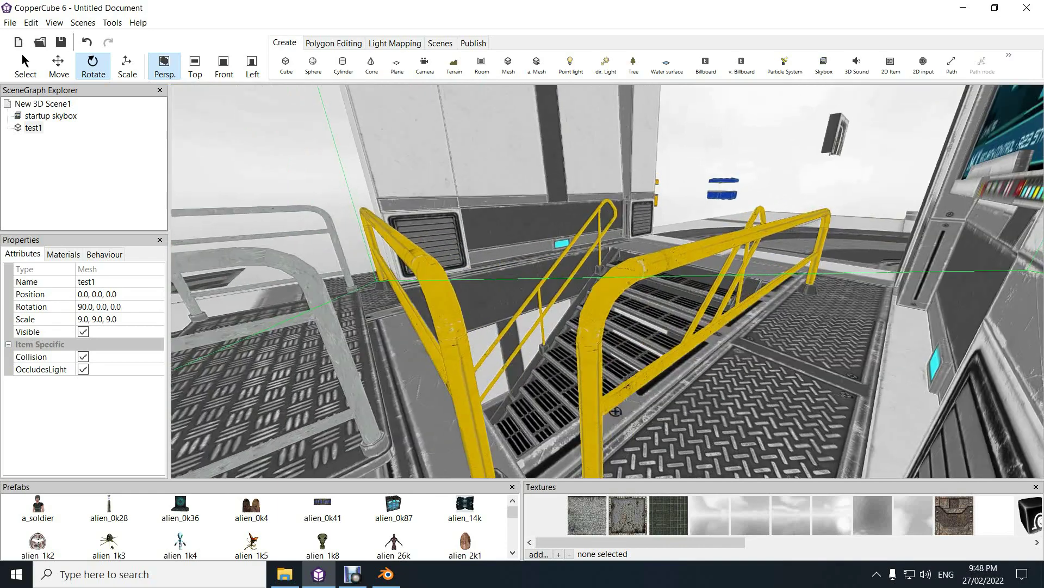
{"action": "key", "text": "Up"}
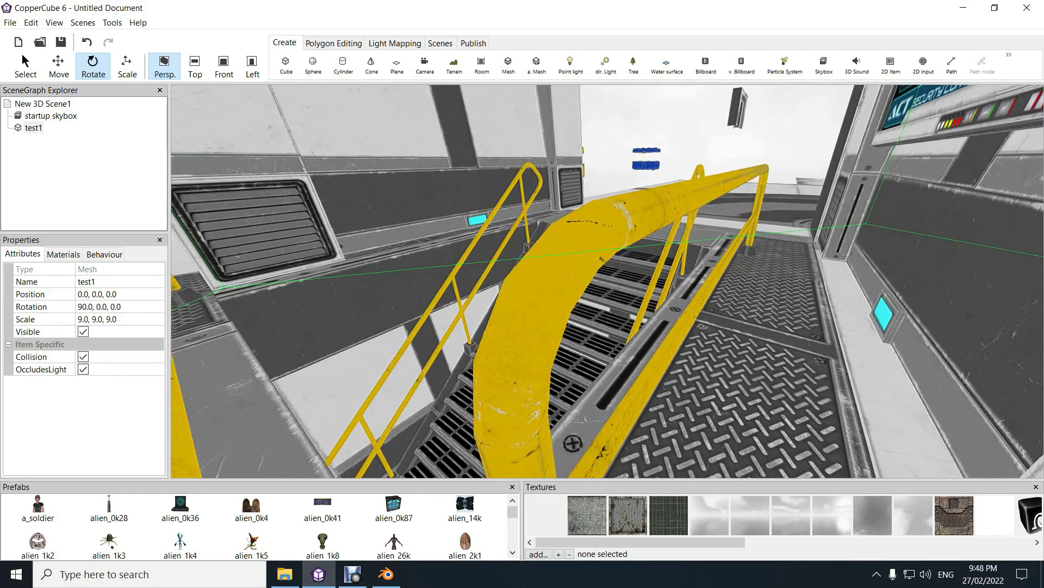
Set the lighting of the test1 mesh's materials to Dynamic
{"action": "left_click", "coordinate": [63, 254]}
{"action": "left_click", "coordinate": [124, 271]}
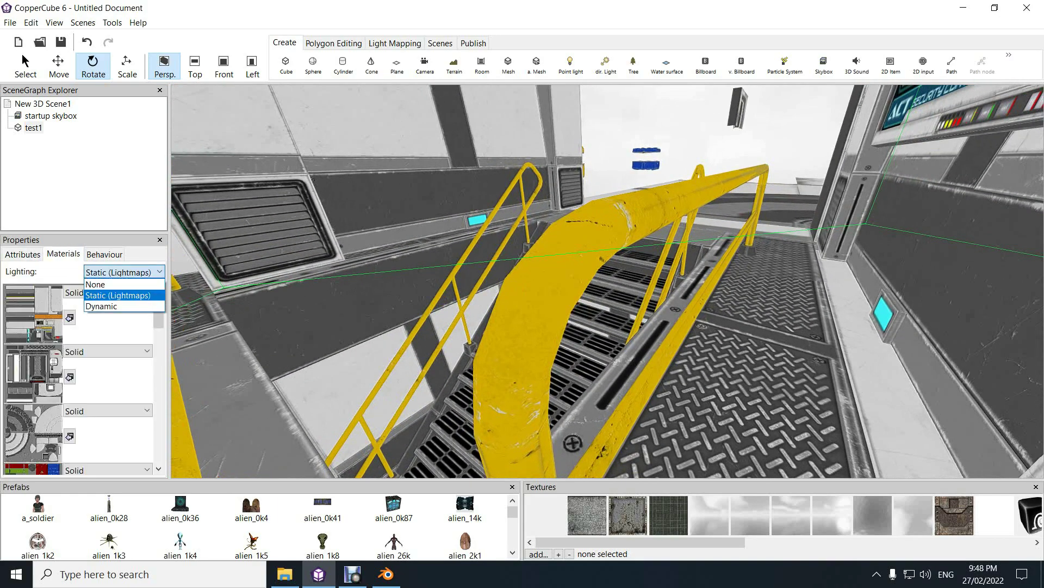
{"action": "left_click", "coordinate": [101, 305]}
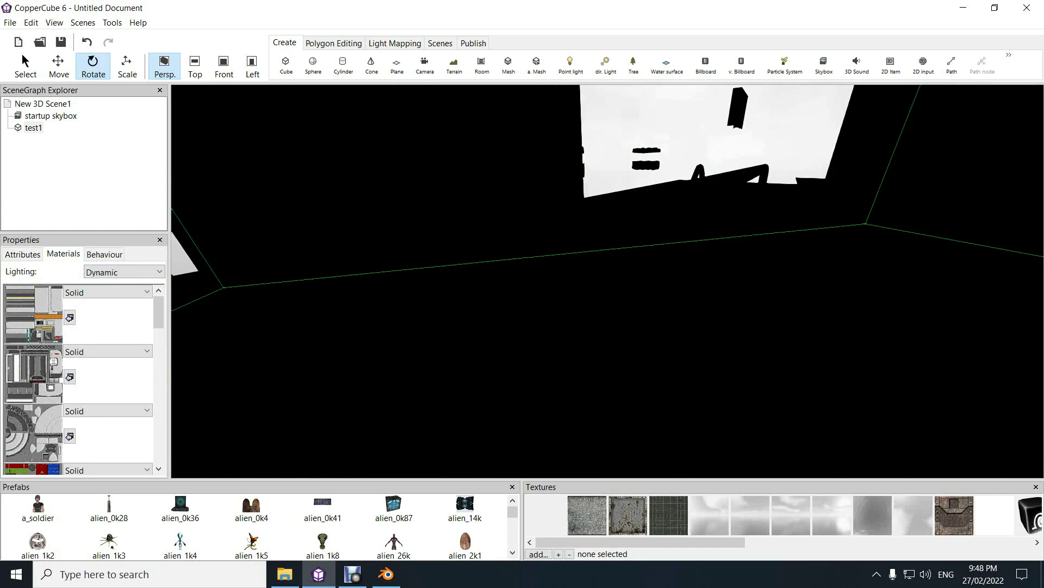
Add a directional light near the staircase and move it upward above the railings
{"action": "left_click", "coordinate": [605, 64]}
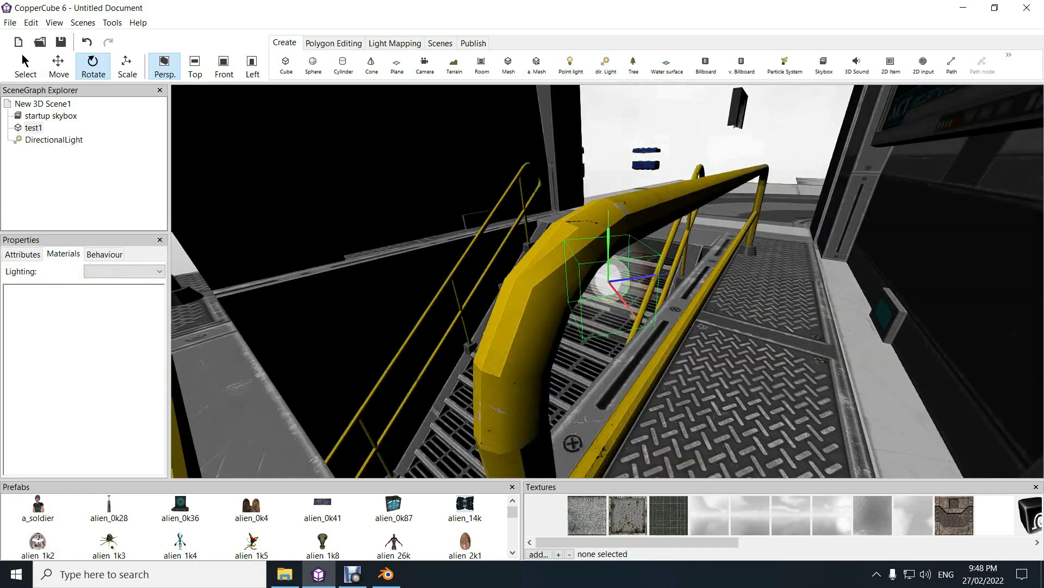
{"action": "left_click", "coordinate": [54, 139]}
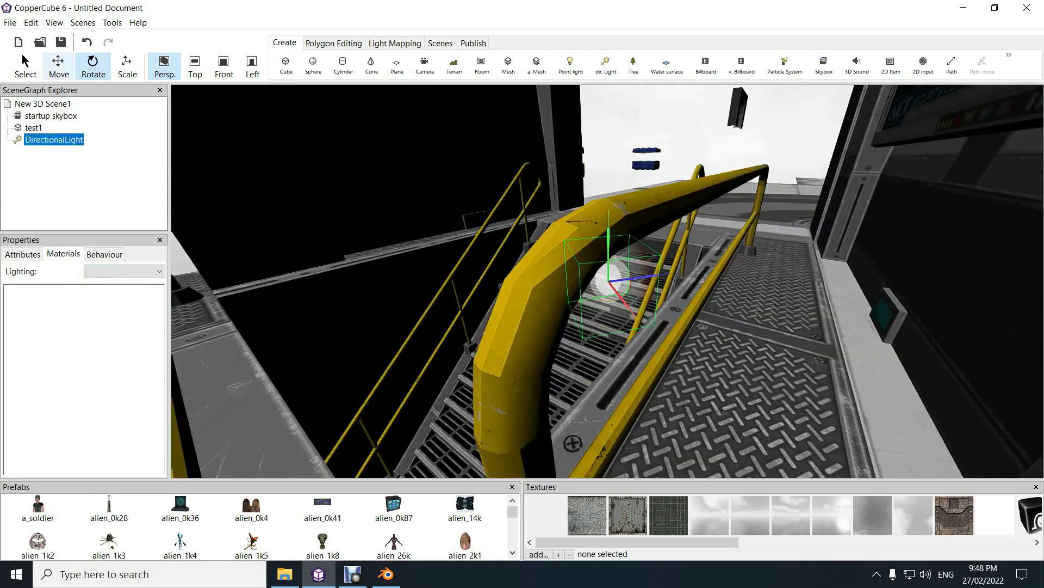
{"action": "left_click", "coordinate": [58, 66]}
{"action": "left_click_drag", "start_coordinate": [608, 232], "coordinate": [610, 104]}
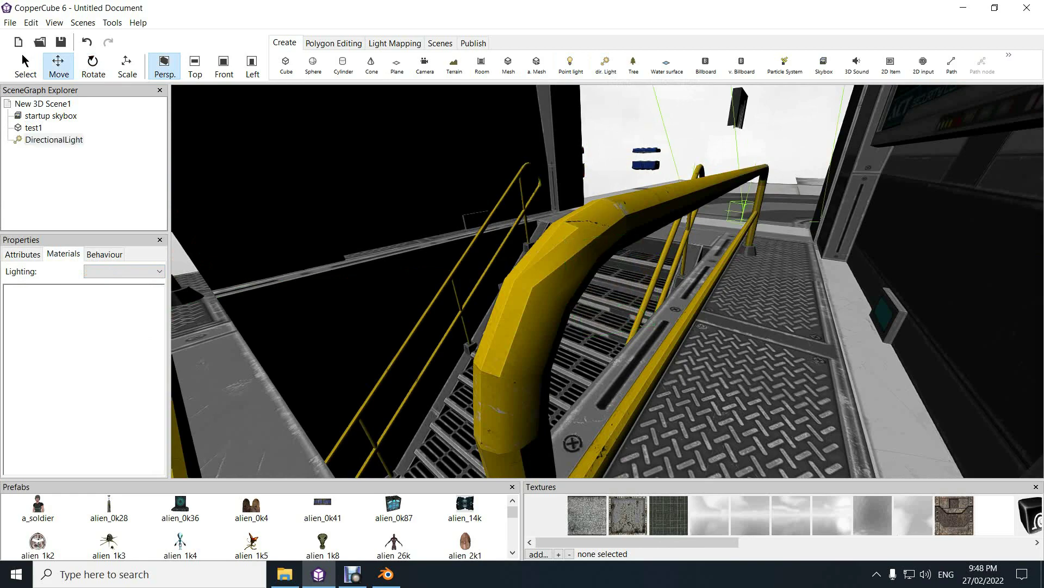
{"action": "left_click_drag", "start_coordinate": [626, 305], "coordinate": [616, 68]}
{"action": "left_click_drag", "start_coordinate": [614, 207], "coordinate": [556, 361]}
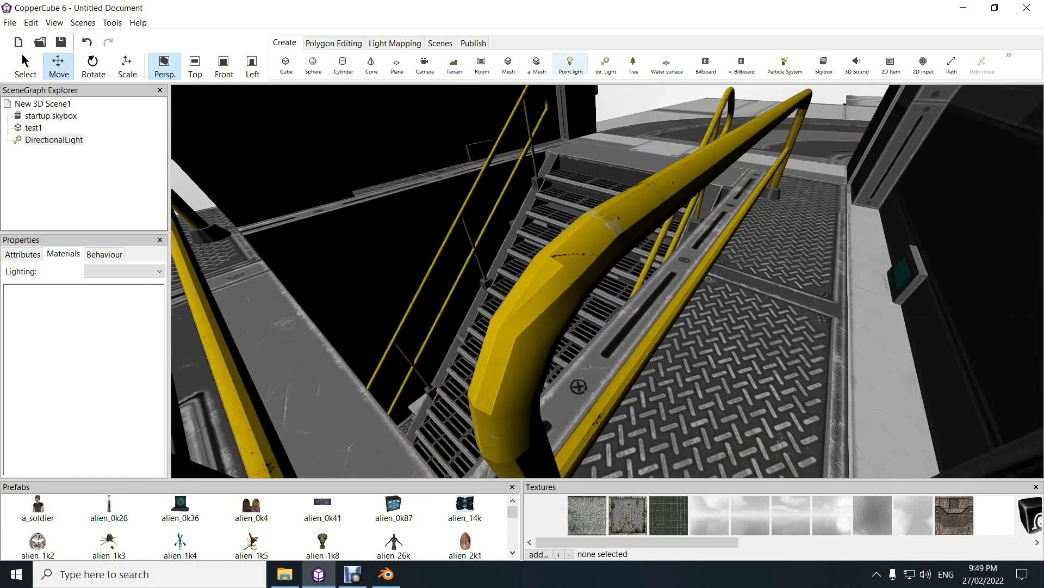
Add a point light near the staircase and raise it toward the ceiling
{"action": "left_click", "coordinate": [570, 64]}
{"action": "left_click_drag", "start_coordinate": [609, 229], "coordinate": [612, 66]}
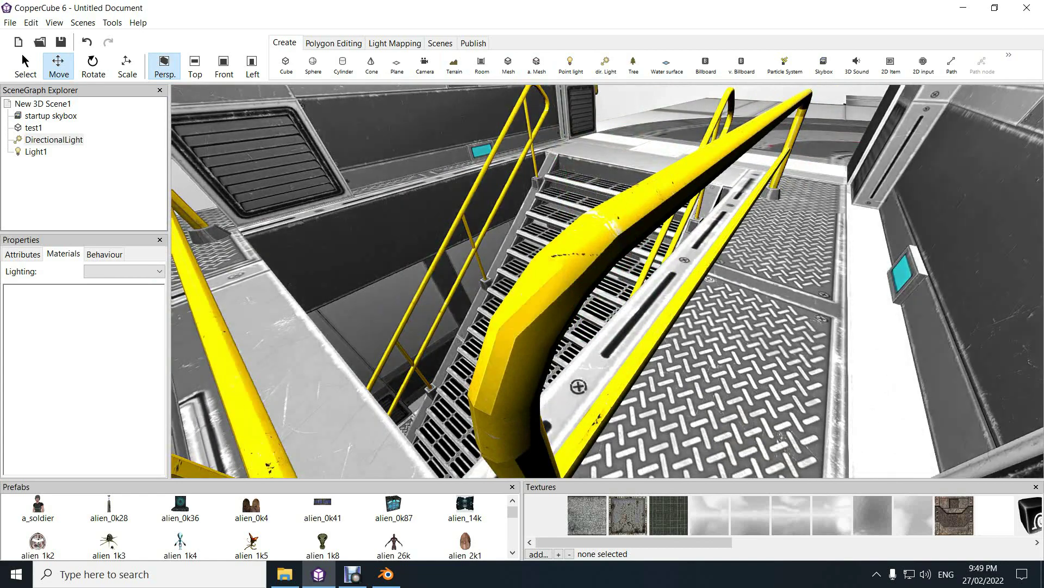
{"action": "left_click_drag", "start_coordinate": [608, 281], "coordinate": [607, 180]}
{"action": "left_click_drag", "start_coordinate": [576, 291], "coordinate": [645, 117]}
{"action": "mouse_move", "coordinate": [631, 163]}
{"action": "left_mouse_down"}
{"action": "mouse_move", "coordinate": [617, 280]}
{"action": "mouse_move", "coordinate": [618, 155]}
{"action": "left_mouse_up"}
{"action": "scroll", "coordinate": [617, 280], "scroll_direction": "down", "scroll_amount": 5}
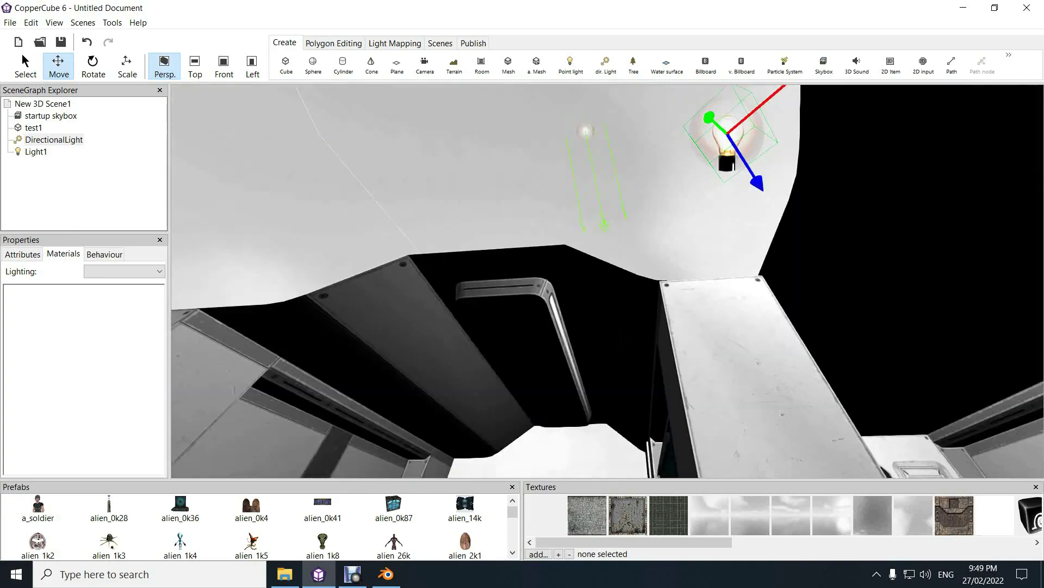
{"action": "left_click_drag", "start_coordinate": [709, 117], "coordinate": [679, 91]}
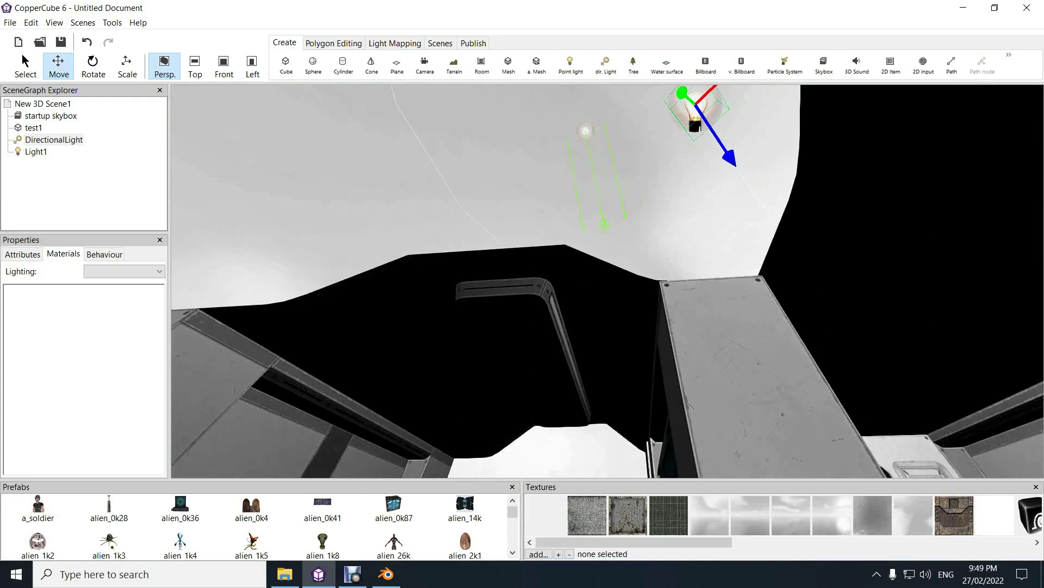
Freeze the scale and normalize the normals of the test1 mesh
{"action": "left_click_drag", "start_coordinate": [647, 125], "coordinate": [600, 356]}
{"action": "scroll", "coordinate": [634, 315], "scroll_direction": "up", "scroll_amount": 3}
{"action": "scroll", "coordinate": [609, 367], "scroll_direction": "down", "scroll_amount": 3}
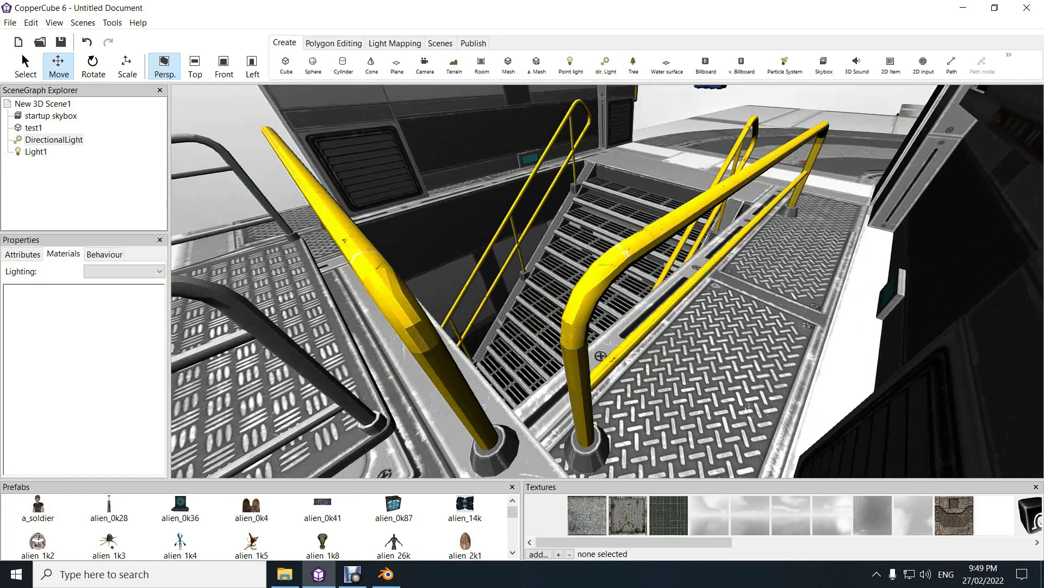
{"action": "left_click", "coordinate": [601, 356]}
{"action": "left_click", "coordinate": [601, 356]}
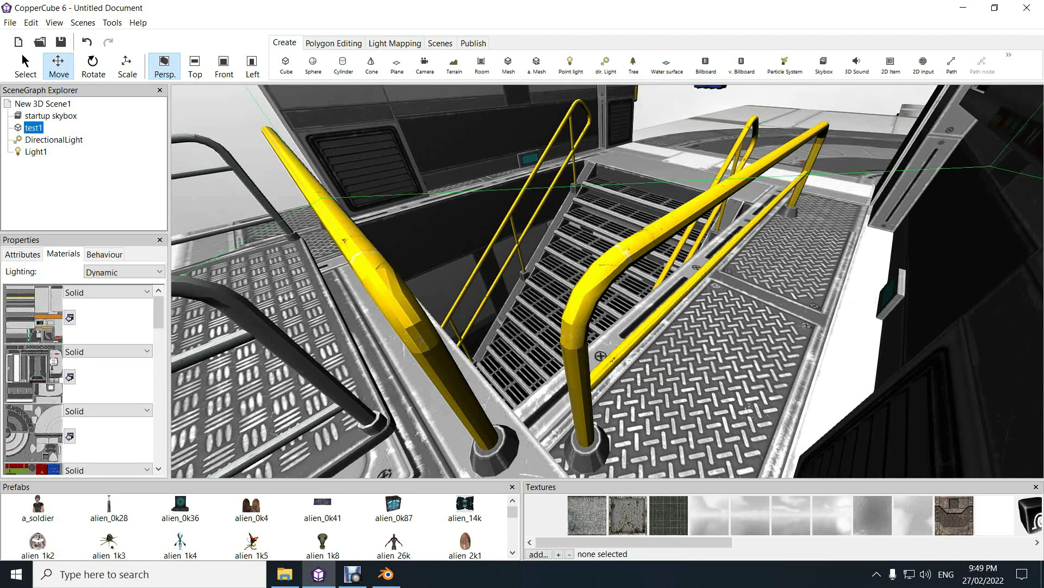
{"action": "right_click", "coordinate": [33, 127]}
{"action": "mouse_move", "coordinate": [80, 161]}
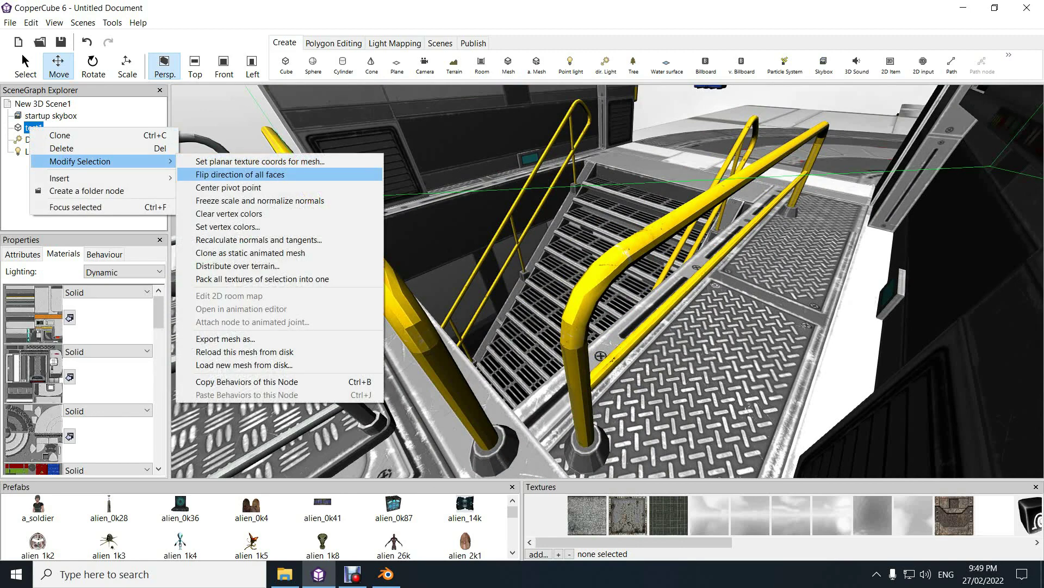
{"action": "left_click", "coordinate": [260, 200]}
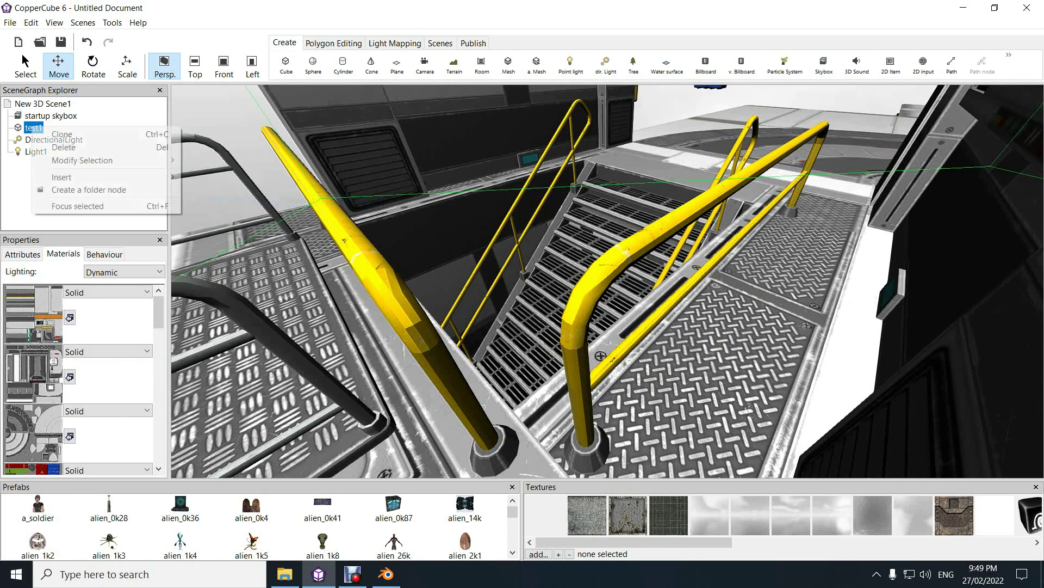
{"action": "mouse_move", "coordinate": [82, 160]}
{"action": "left_click", "coordinate": [344, 238]}
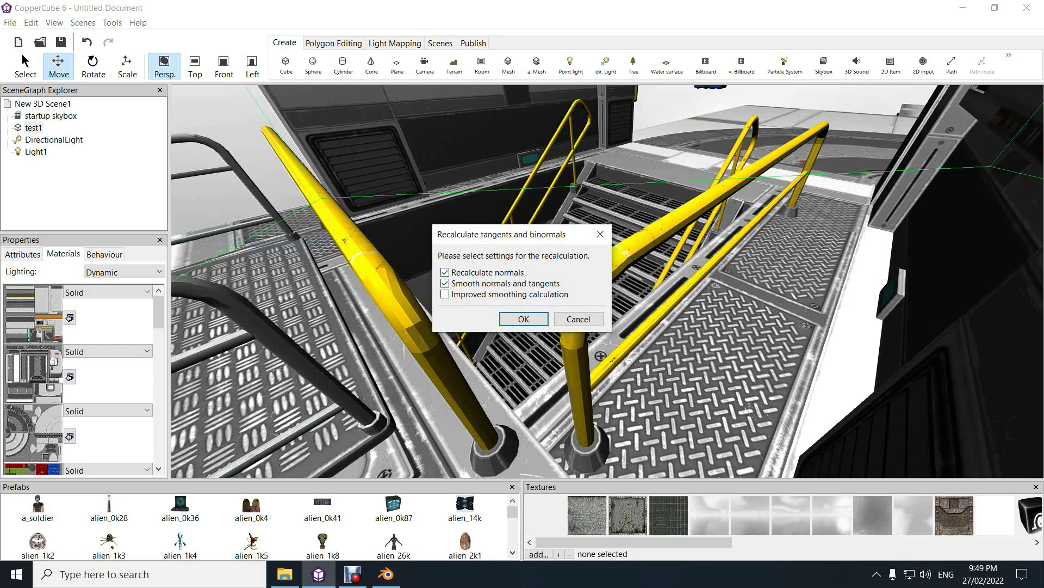
{"action": "left_click", "coordinate": [578, 319]}
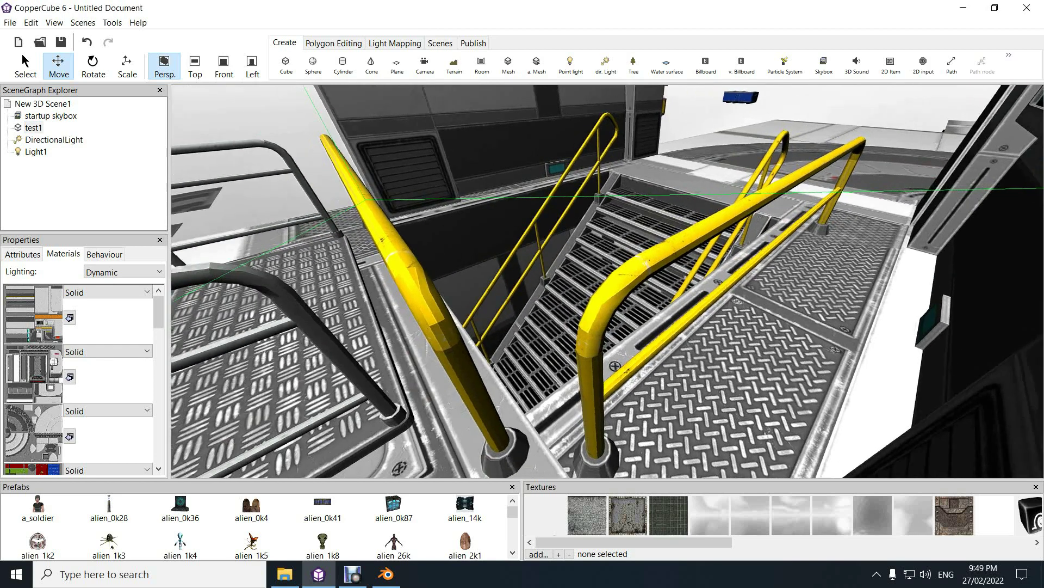
Check the shading of the yellow railings and delete the test1 mesh from the scene
{"action": "left_click_drag", "start_coordinate": [607, 281], "coordinate": [614, 282]}
{"action": "left_click", "coordinate": [618, 372]}
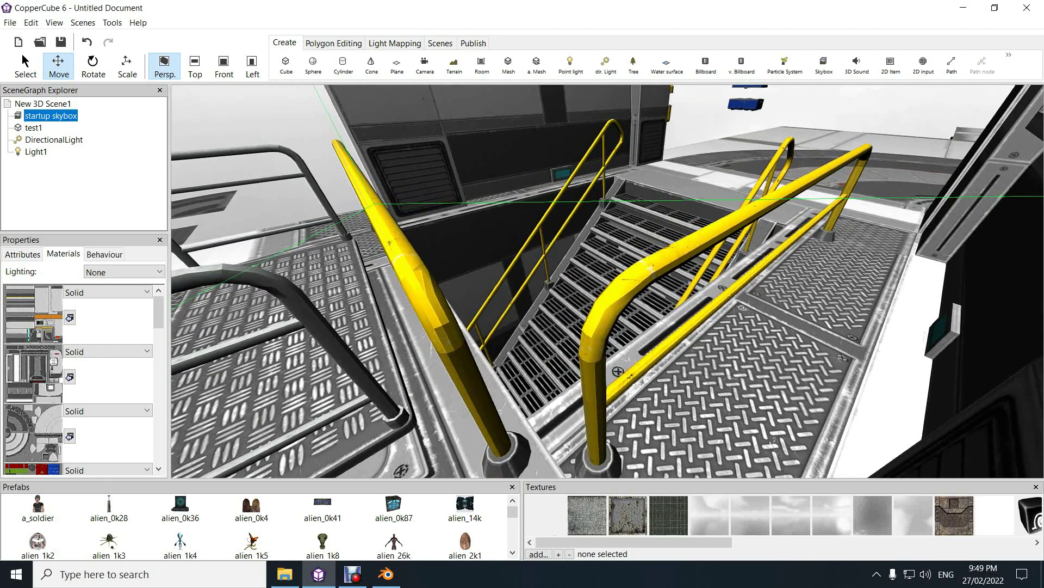
{"action": "left_click_drag", "start_coordinate": [618, 371], "coordinate": [596, 376]}
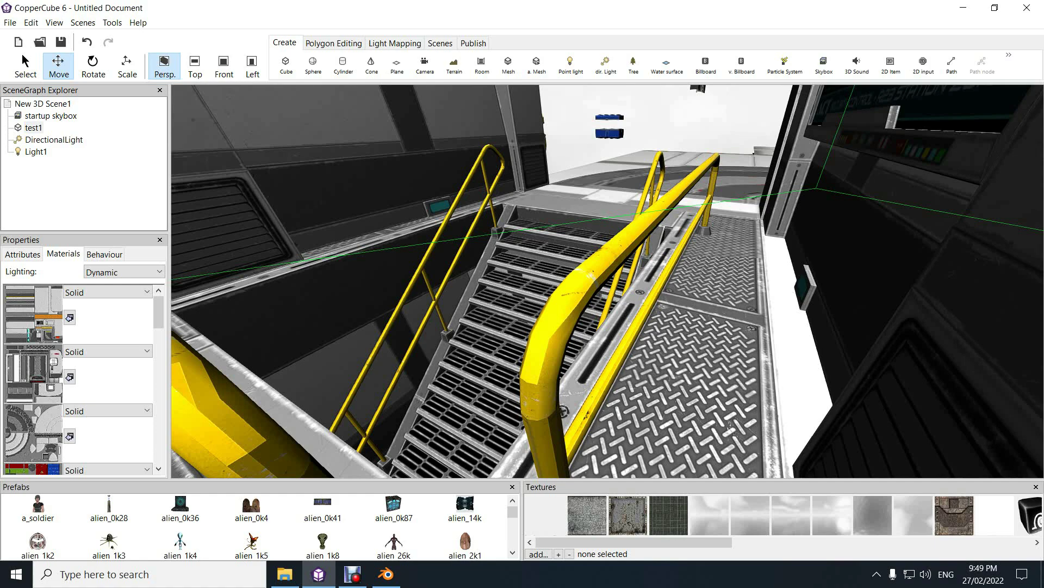
{"action": "left_click", "coordinate": [50, 116]}
{"action": "left_click", "coordinate": [34, 128]}
{"action": "key", "text": "Delete"}
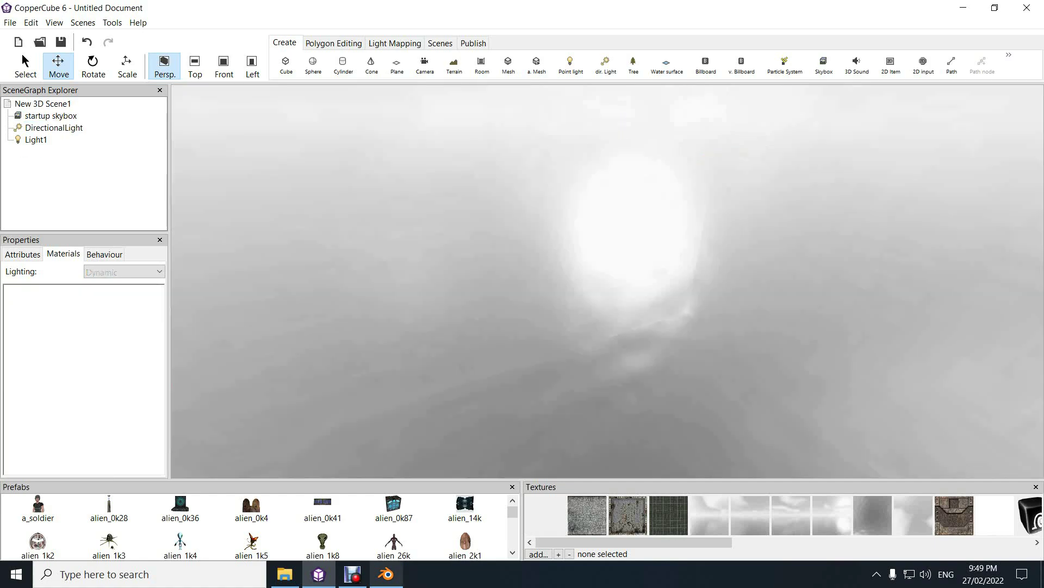
Switch to Blender and export the model as test1a.obj into the source folder with the default OBJ settings
{"action": "left_click", "coordinate": [386, 574]}
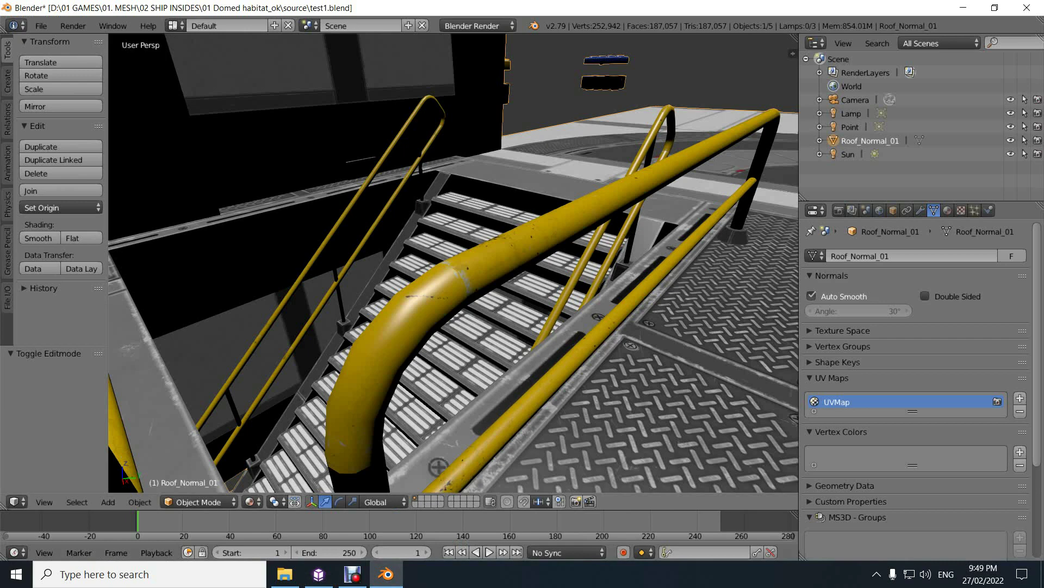
{"action": "left_click", "coordinate": [41, 26]}
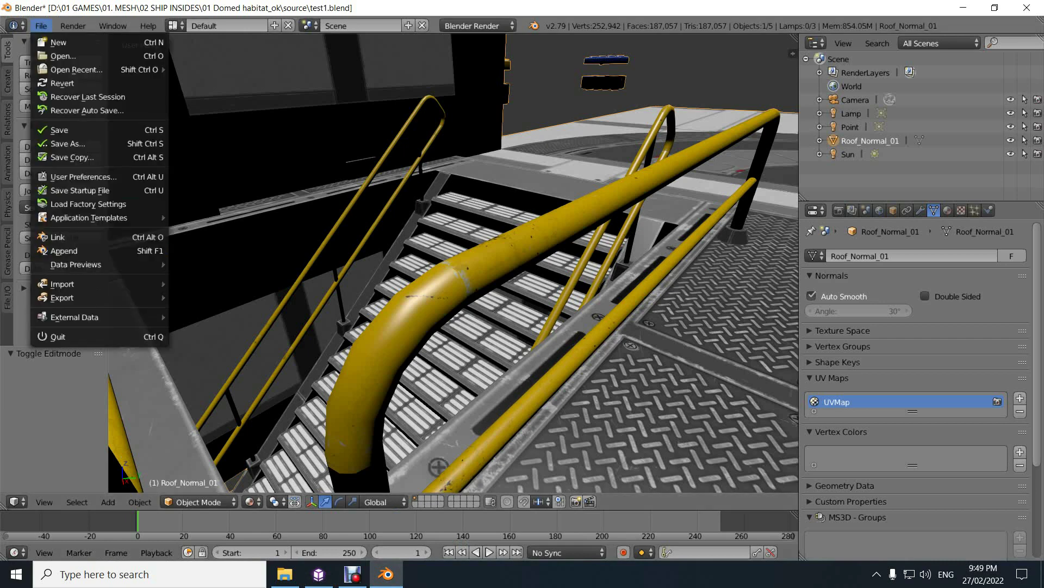
{"action": "mouse_move", "coordinate": [103, 297]}
{"action": "left_click", "coordinate": [218, 364]}
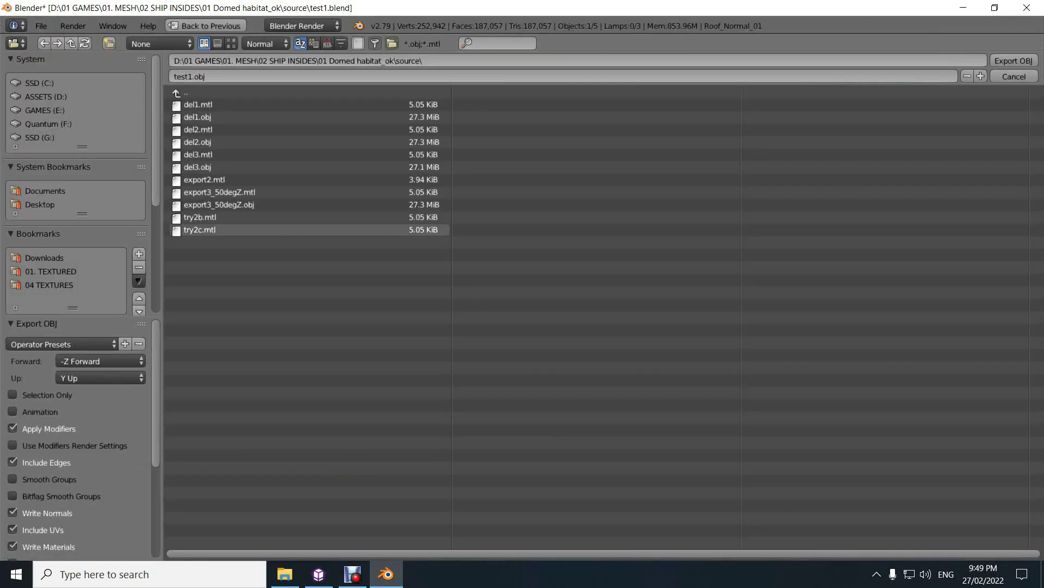
{"action": "left_click", "coordinate": [217, 76]}
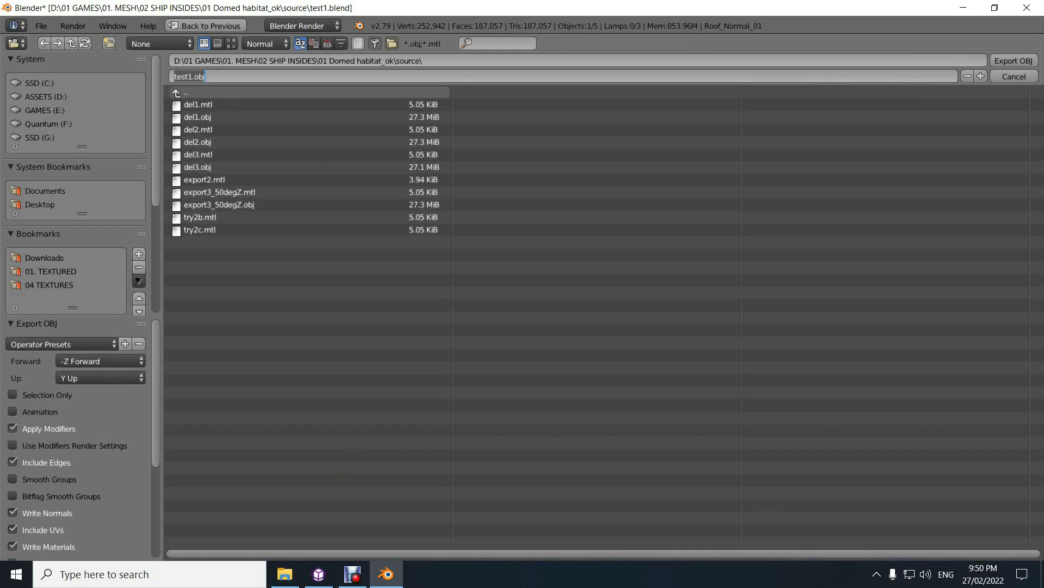
{"action": "left_click", "coordinate": [174, 77]}
{"action": "type", "text": "a"}
{"action": "key", "text": "Return"}
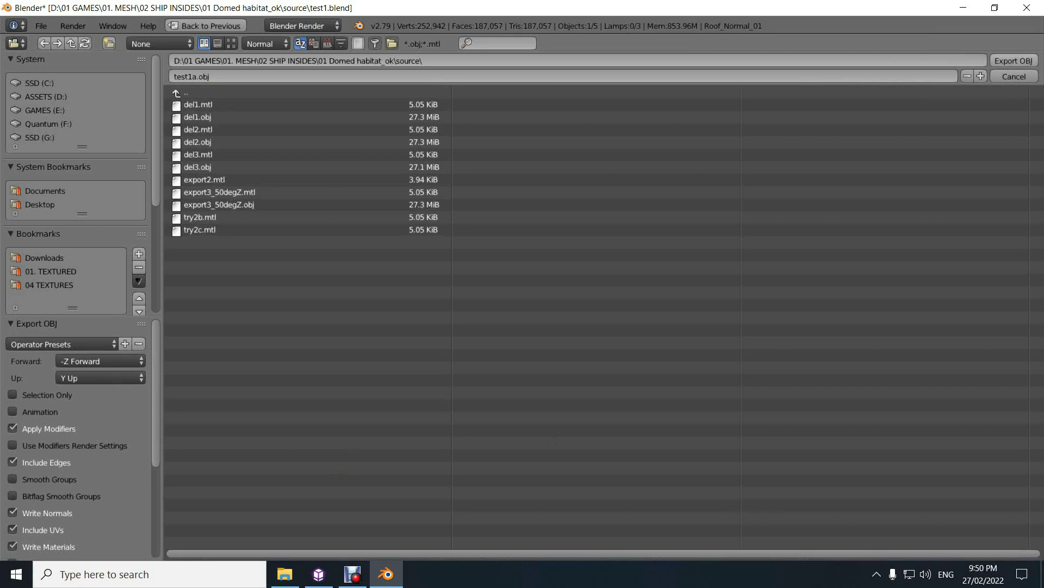
{"action": "left_click", "coordinate": [1014, 61]}
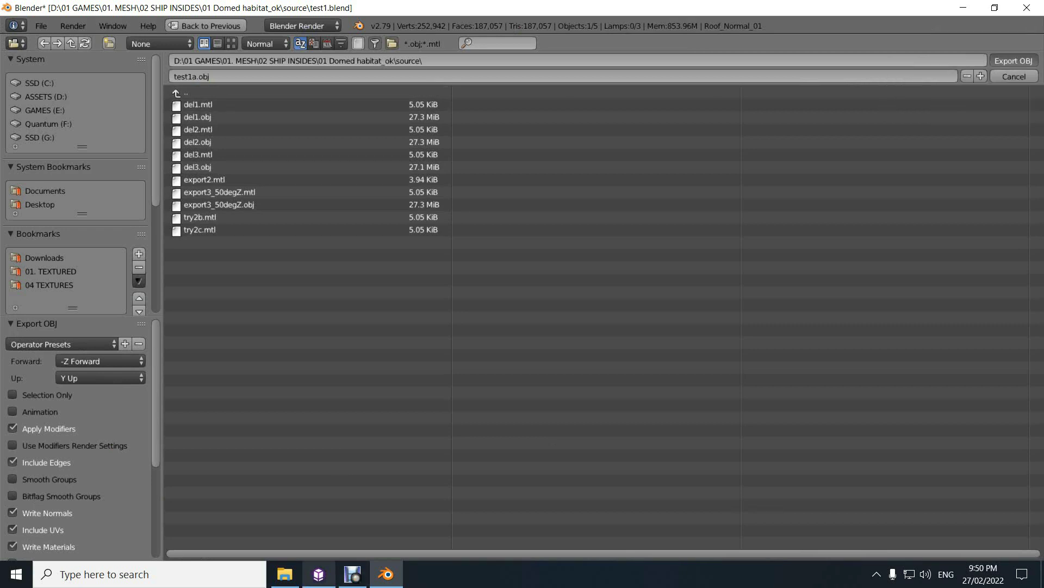
Switch to CopperCube and import test1a.obj from the source folder as a static 3D mesh
{"action": "mouse_move", "coordinate": [319, 574]}
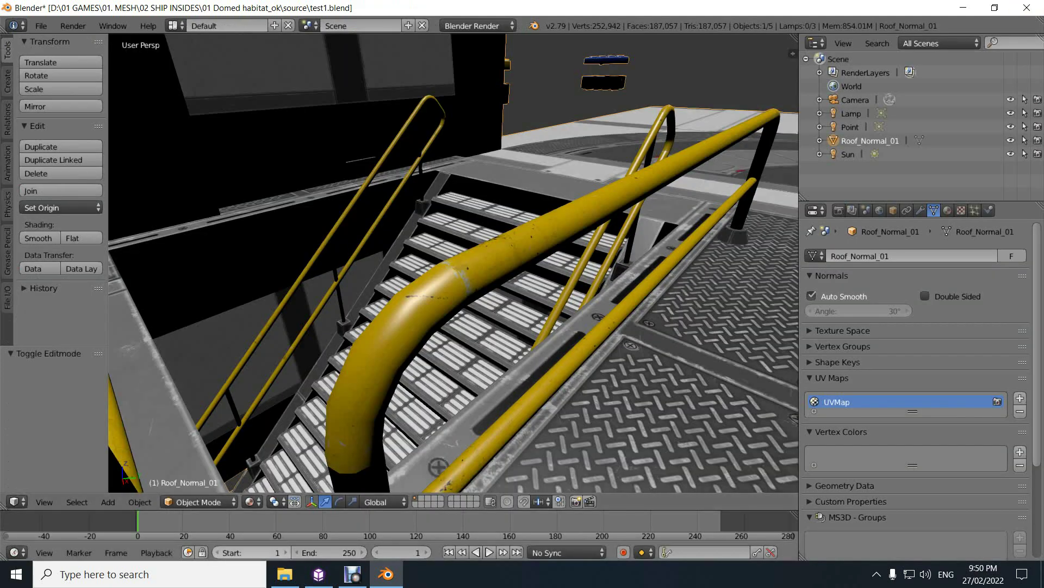
{"action": "left_click", "coordinate": [319, 574]}
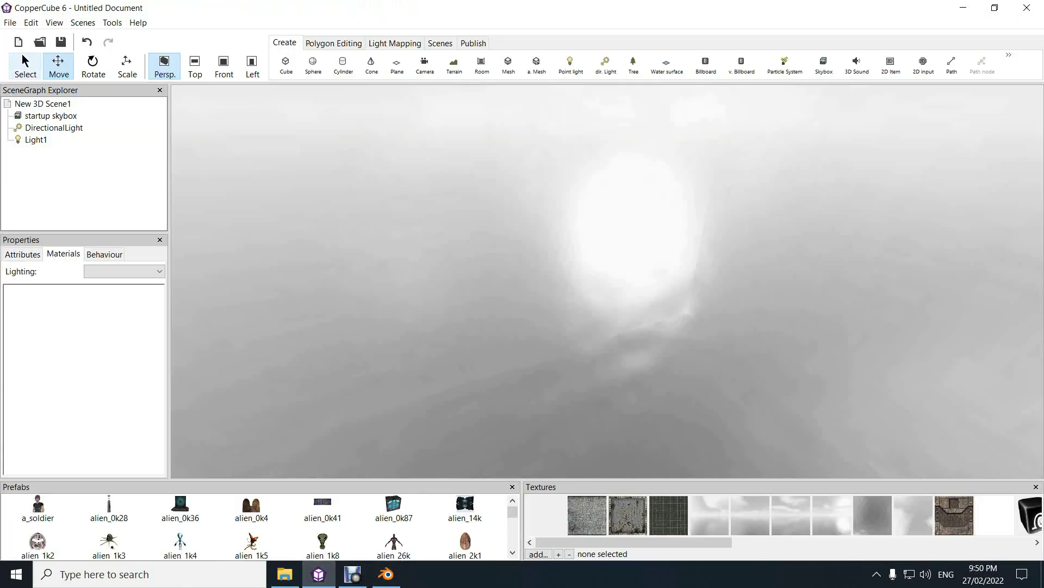
{"action": "left_click", "coordinate": [10, 22]}
{"action": "key", "text": "Right"}
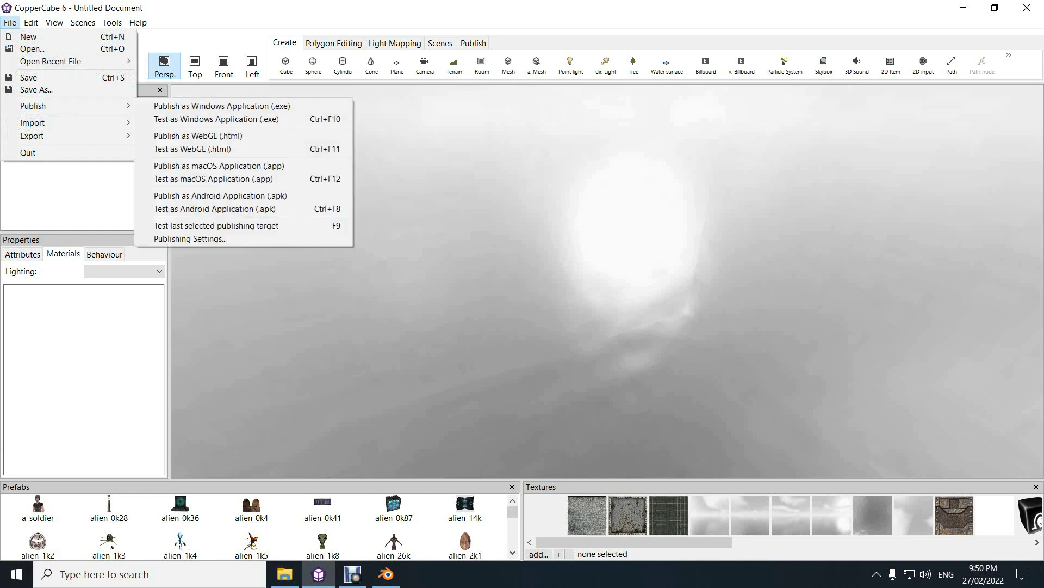
{"action": "key", "text": "Left"}
{"action": "key", "text": "Down"}
{"action": "key", "text": "Right"}
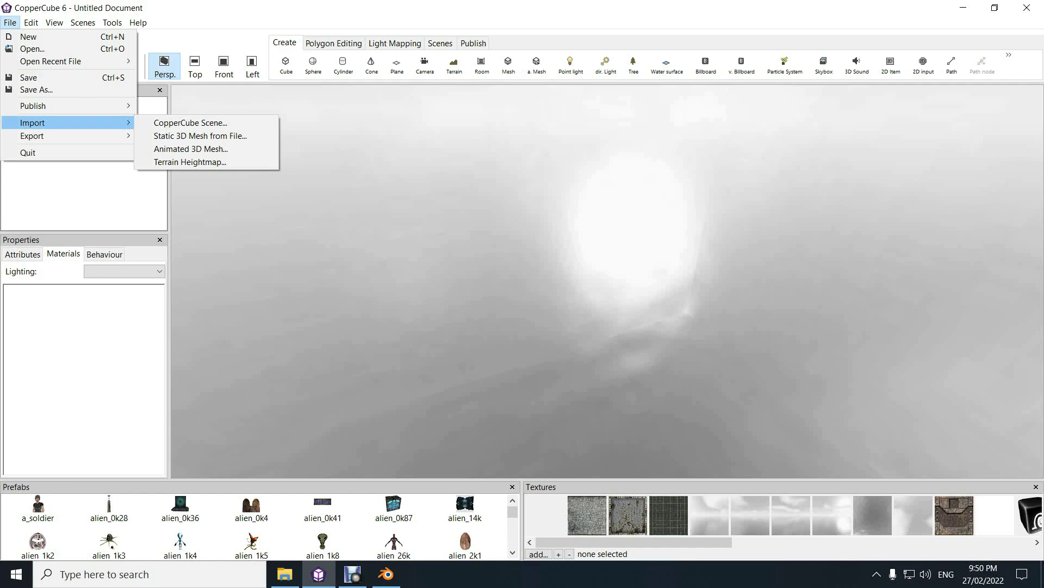
{"action": "left_click", "coordinate": [200, 135]}
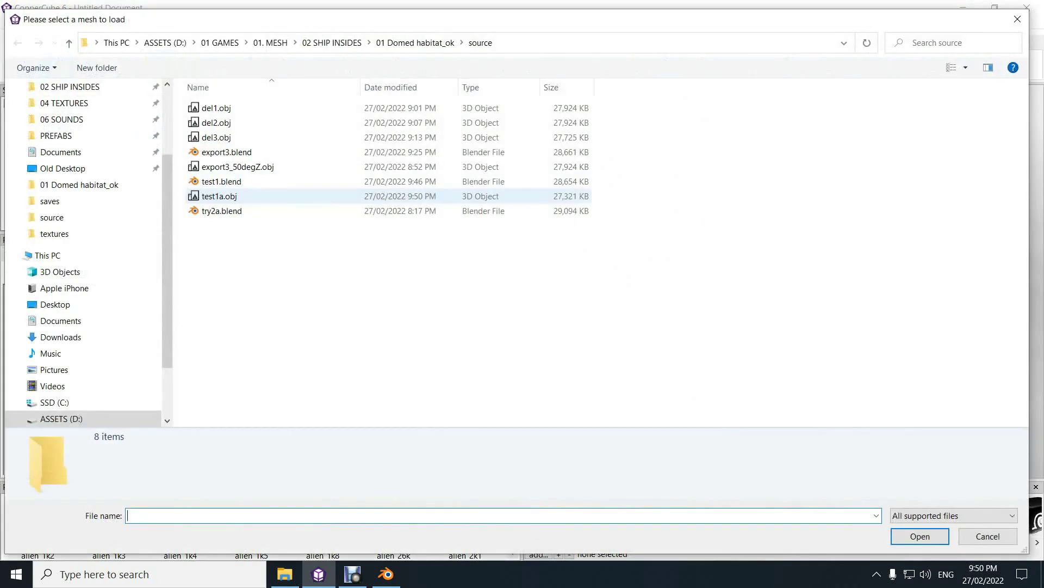
{"action": "left_click", "coordinate": [230, 196]}
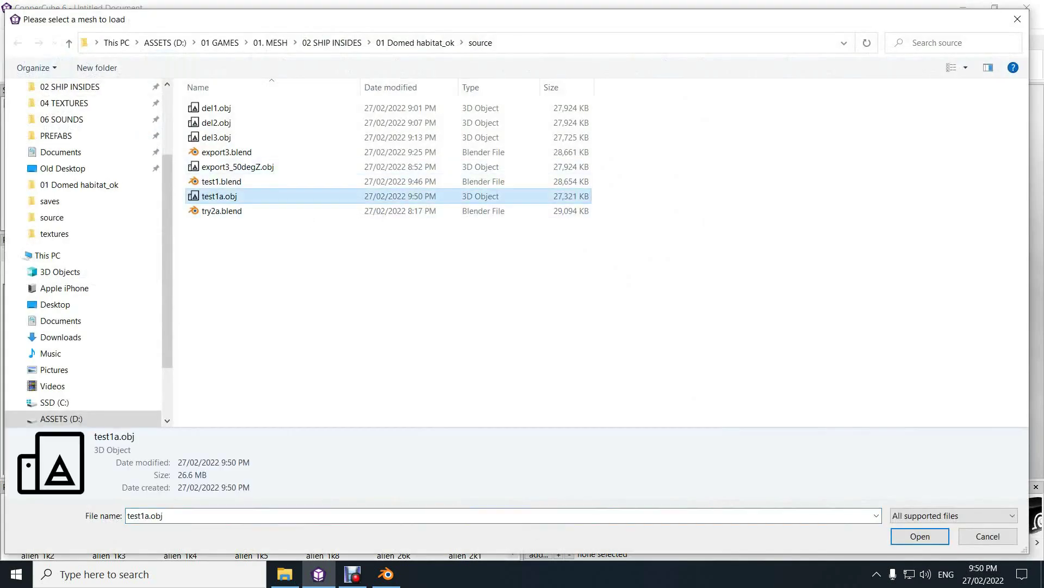
{"action": "key", "text": "Return"}
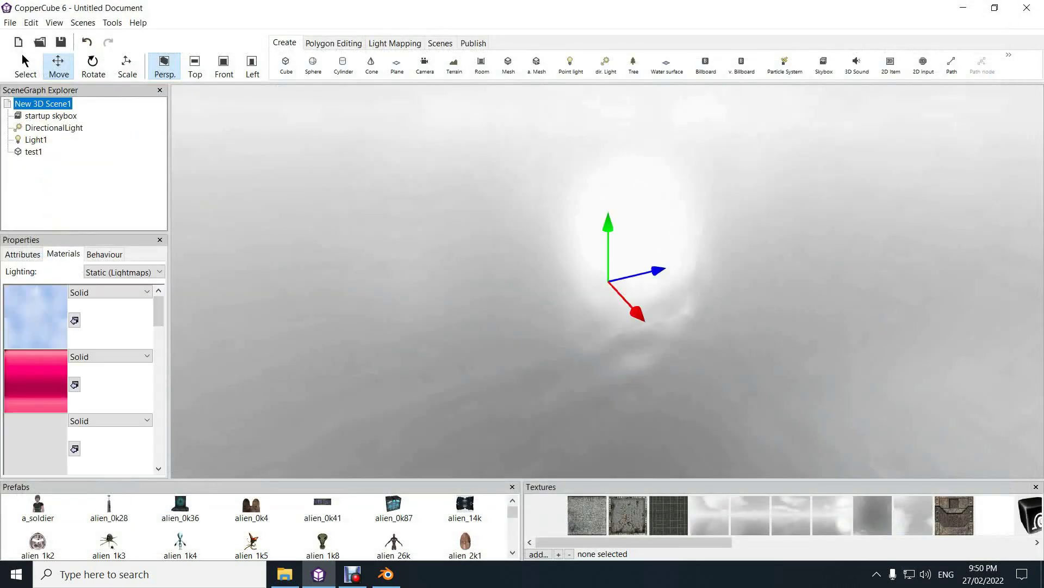
Set the imported test1 mesh's position to 0, 0, 0 and its scale to 9, 9, 9
{"action": "left_click", "coordinate": [33, 151]}
{"action": "right_click", "coordinate": [34, 152]}
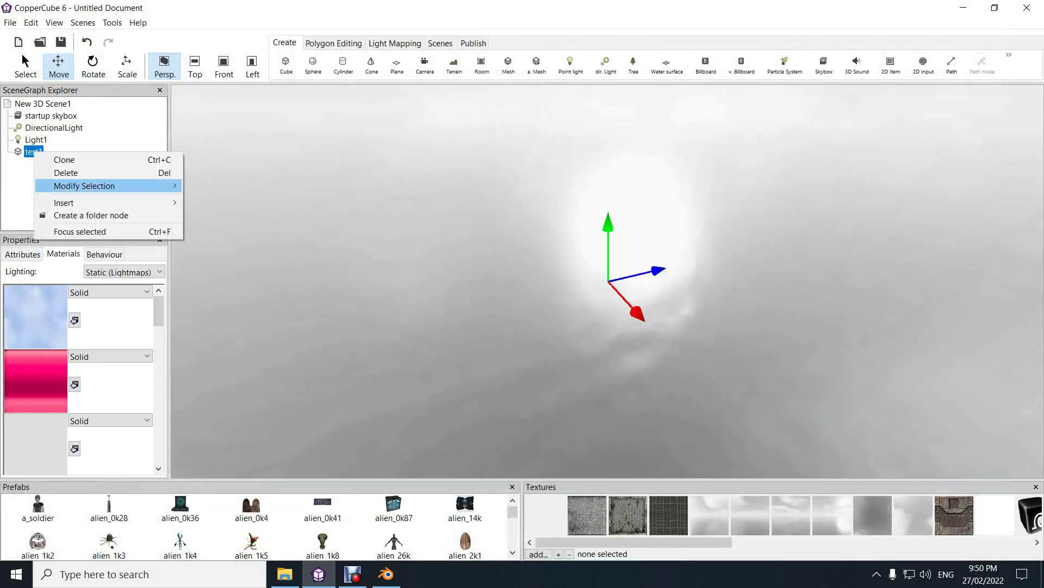
{"action": "mouse_move", "coordinate": [85, 185]}
{"action": "left_click", "coordinate": [244, 199]}
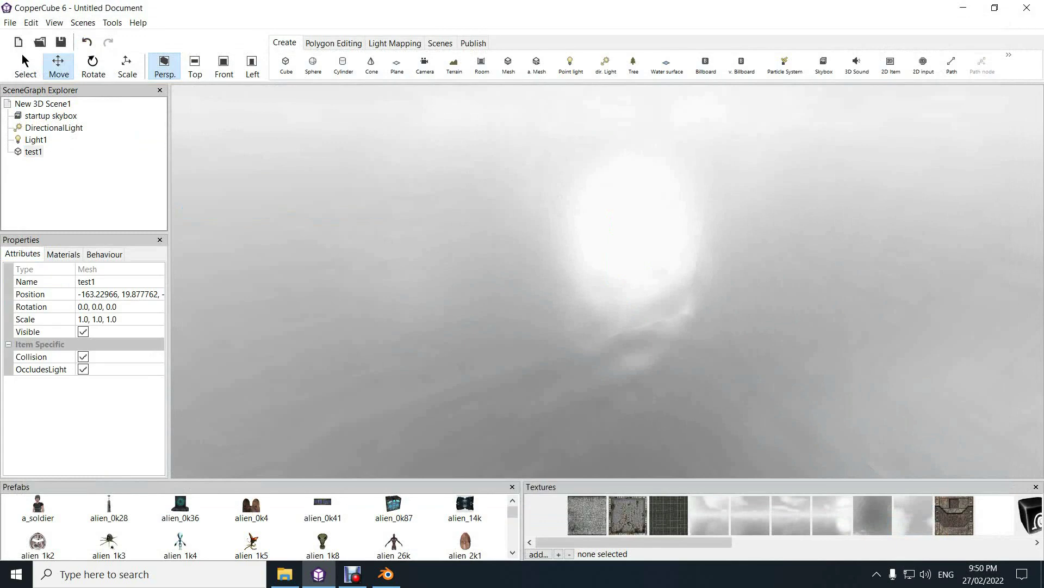
{"action": "left_click", "coordinate": [132, 296]}
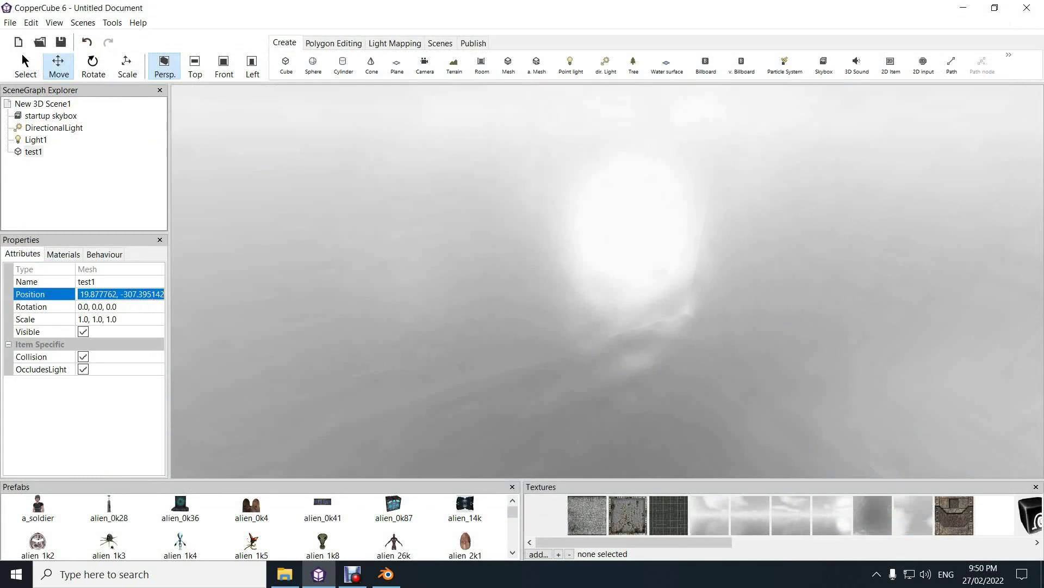
{"action": "type", "text": "0"}
{"action": "key", "text": "Return"}
{"action": "left_click", "coordinate": [131, 318]}
{"action": "type", "text": "9,9,9"}
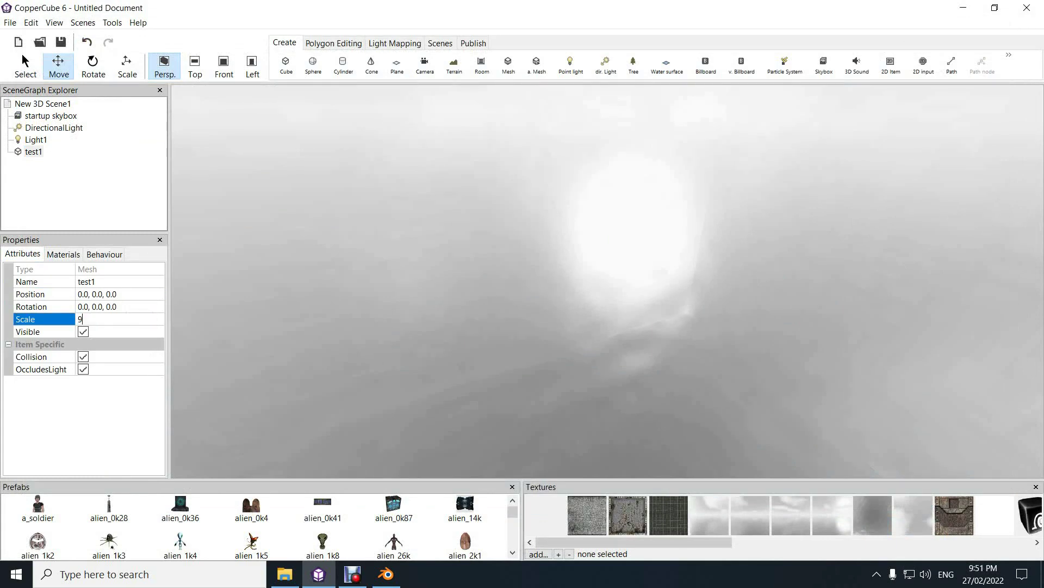
{"action": "key", "text": "Return"}
Set the lighting of the test1 mesh's materials to Dynamic
{"action": "left_click", "coordinate": [63, 254]}
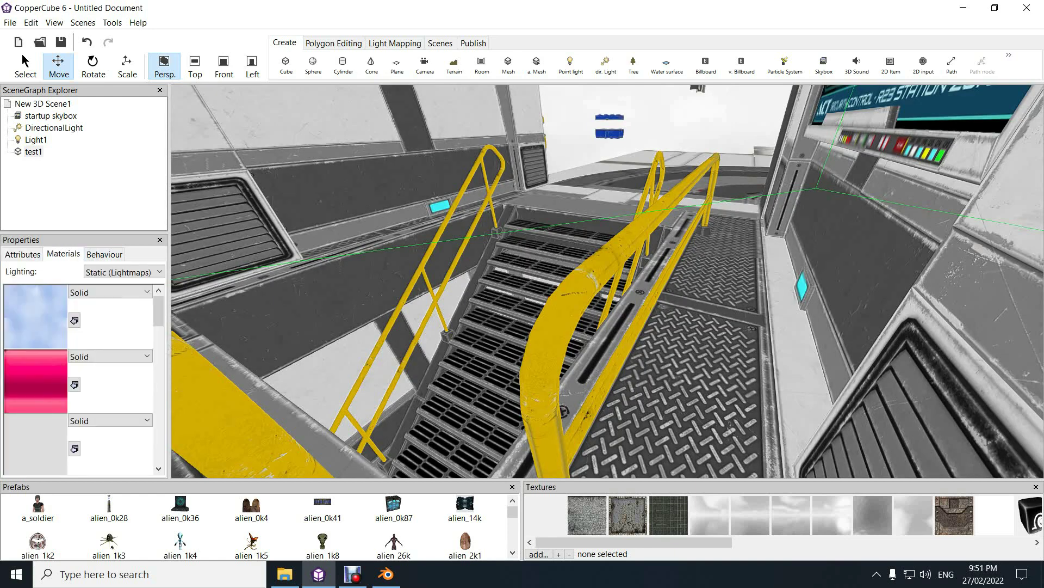
{"action": "mouse_move", "coordinate": [158, 311]}
{"action": "left_mouse_down"}
{"action": "mouse_move", "coordinate": [159, 347]}
{"action": "mouse_move", "coordinate": [159, 311]}
{"action": "left_mouse_up"}
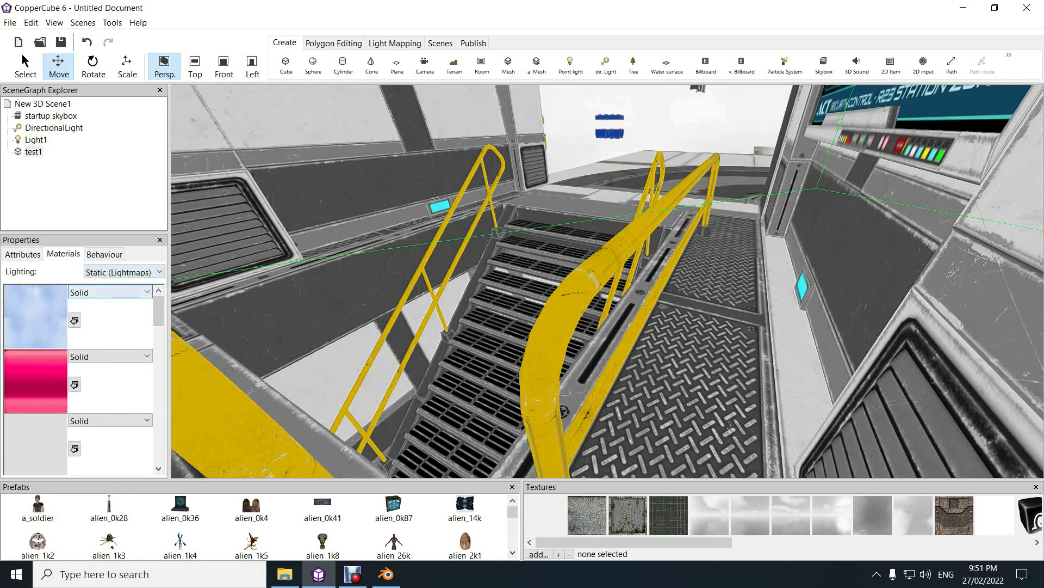
{"action": "left_click", "coordinate": [124, 271]}
{"action": "left_click", "coordinate": [101, 307]}
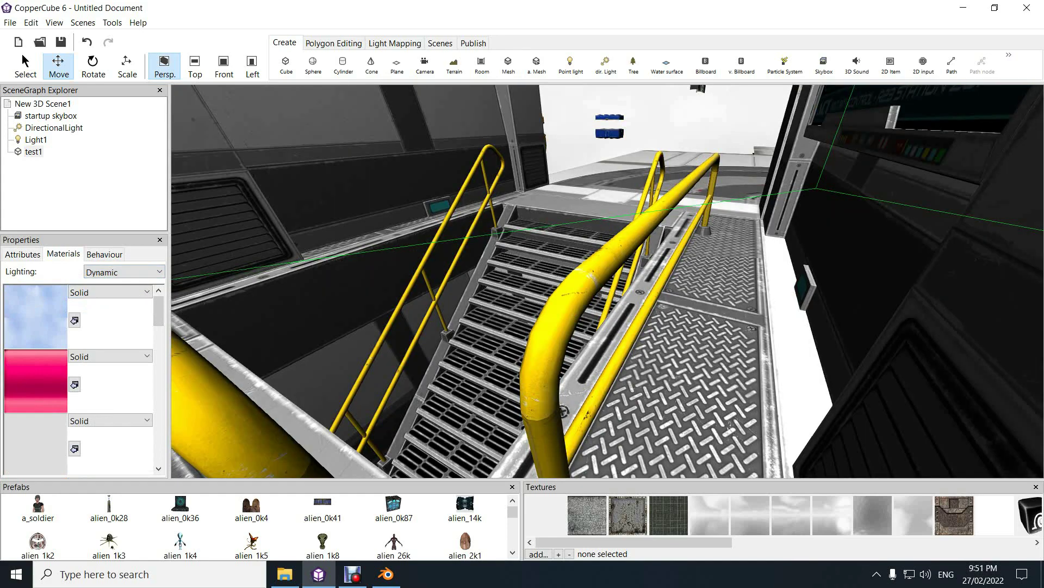
Examine the shading of the yellow railings, grey cart and staircase from several angles
{"action": "key", "text": "Up"}
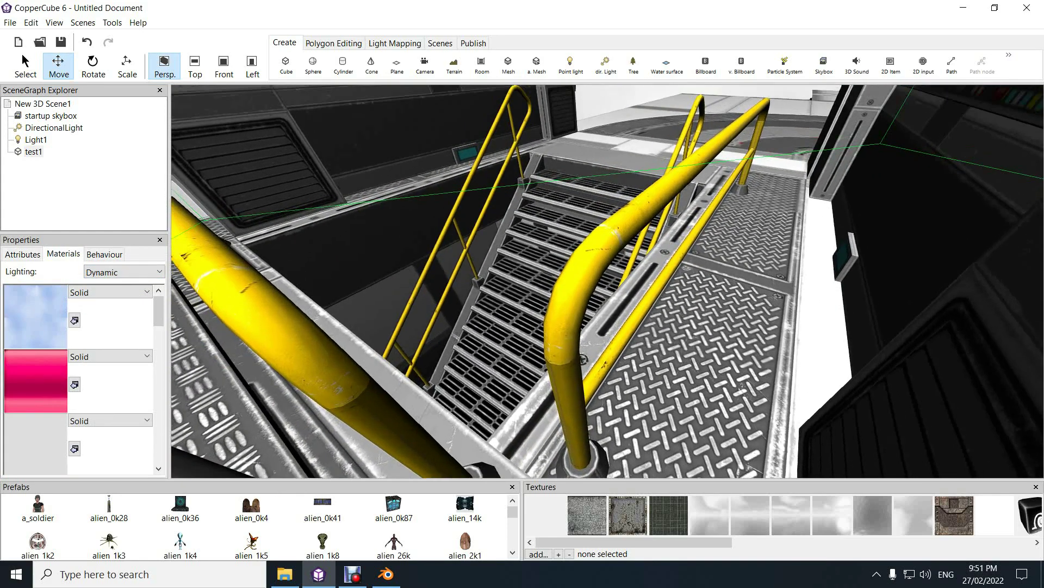
{"action": "key", "text": "Down"}
{"action": "key", "text": "Up"}
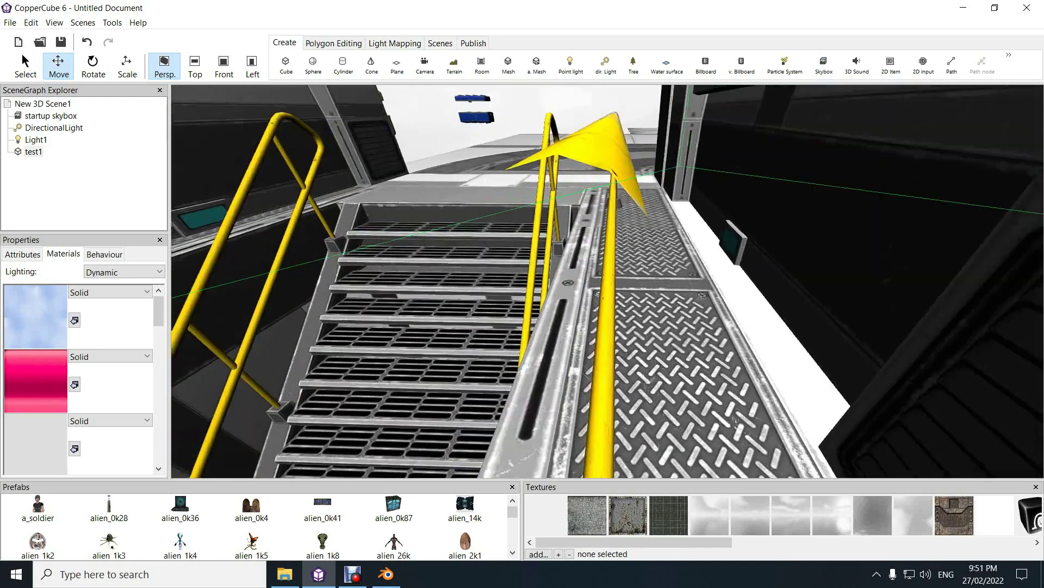
{"action": "key", "text": "Down"}
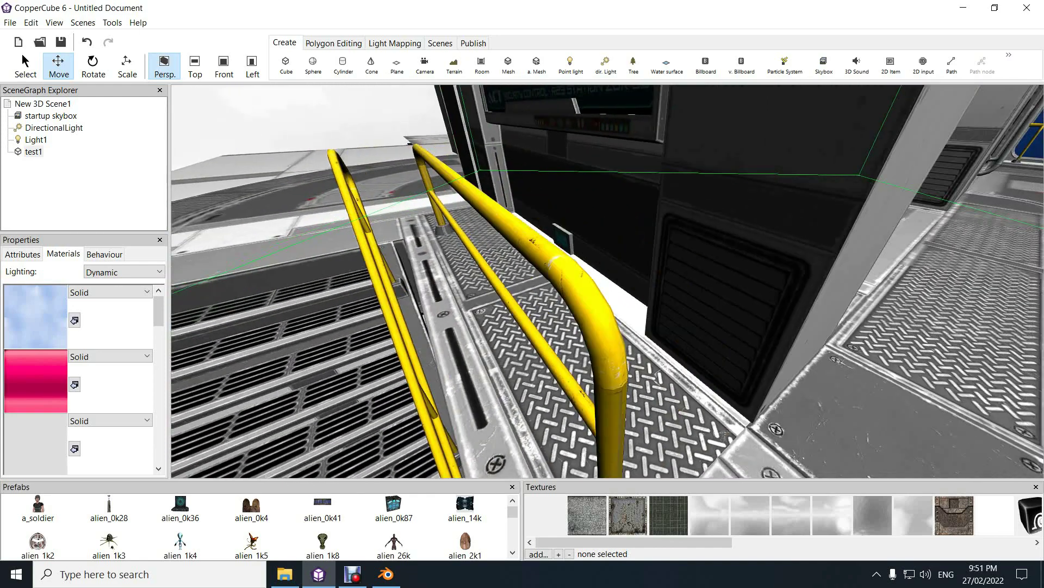
{"action": "key", "text": "Down"}
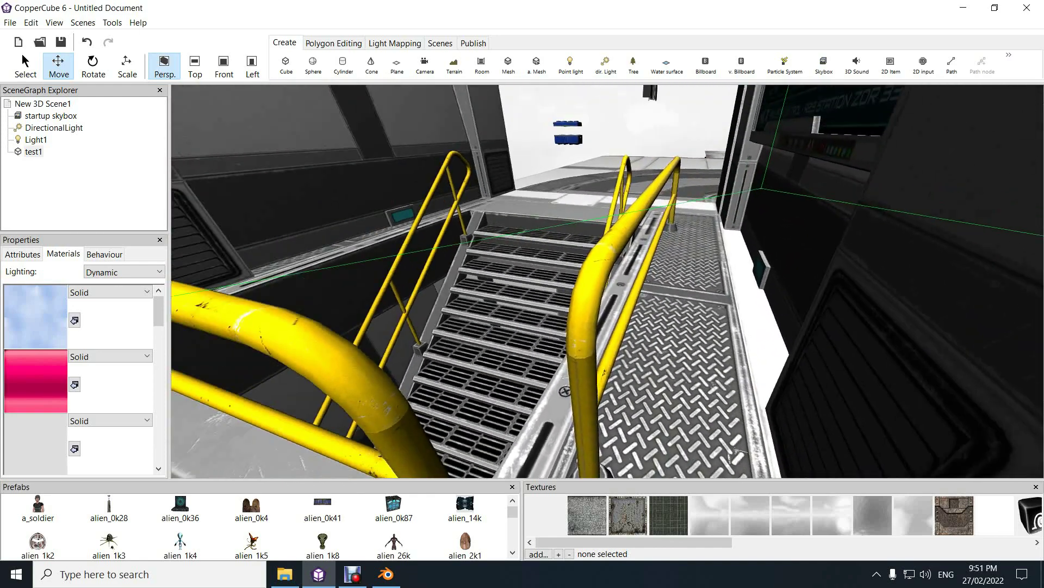
{"action": "key", "text": "Up"}
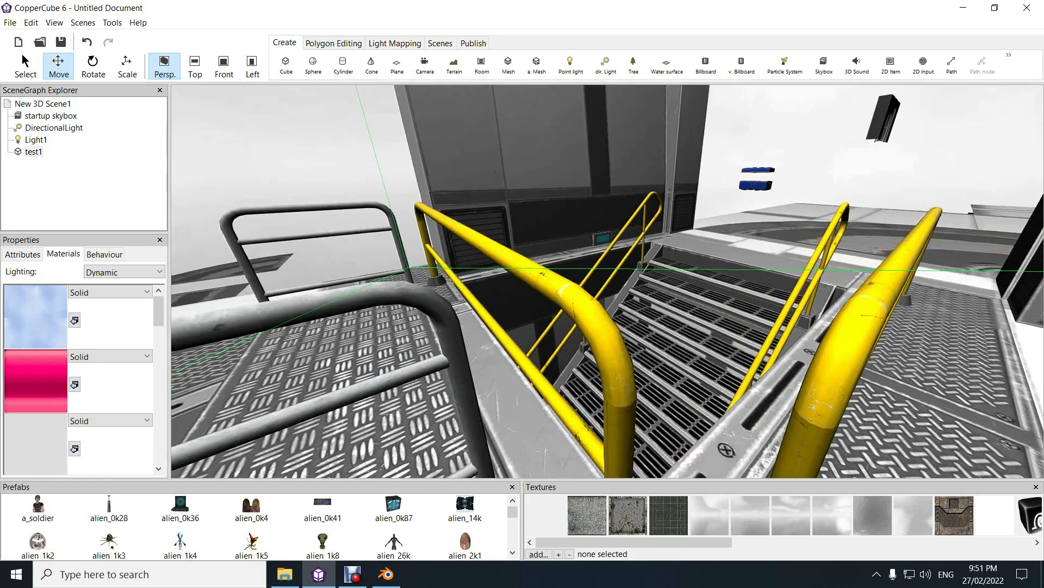
{"action": "key", "text": "Down"}
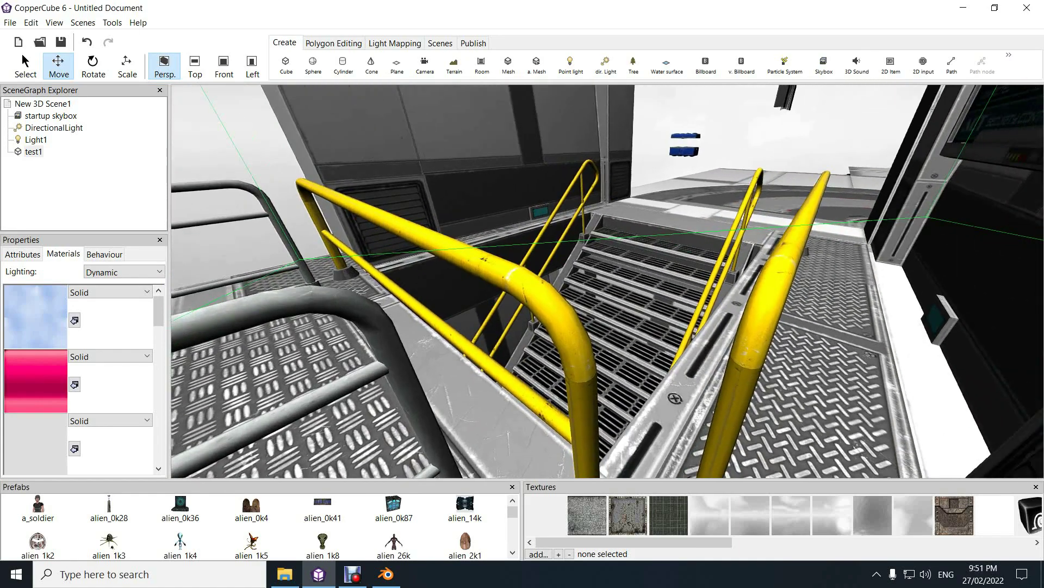
{"action": "key", "text": "Down"}
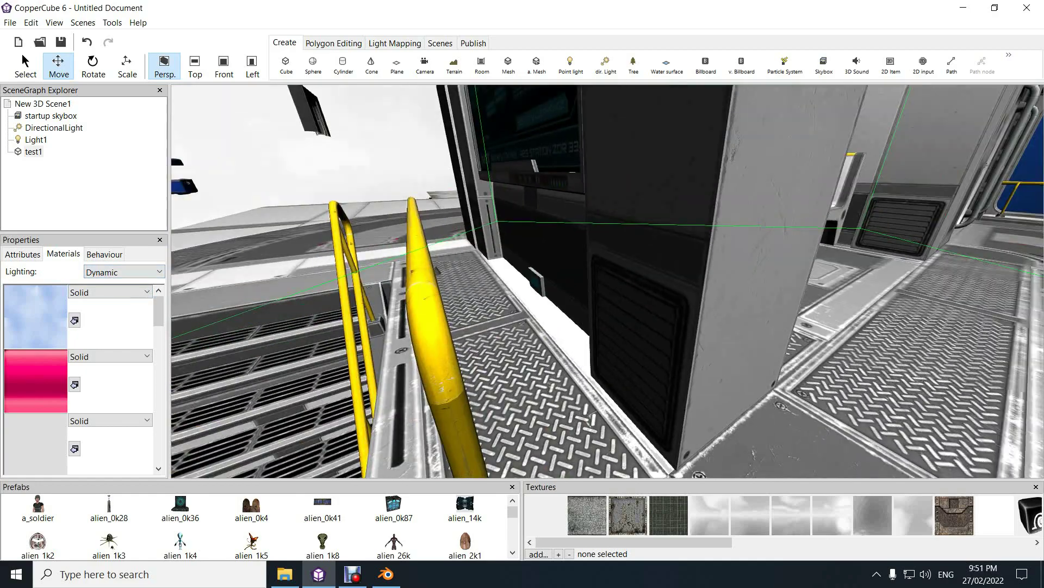
{"action": "key", "text": "Up"}
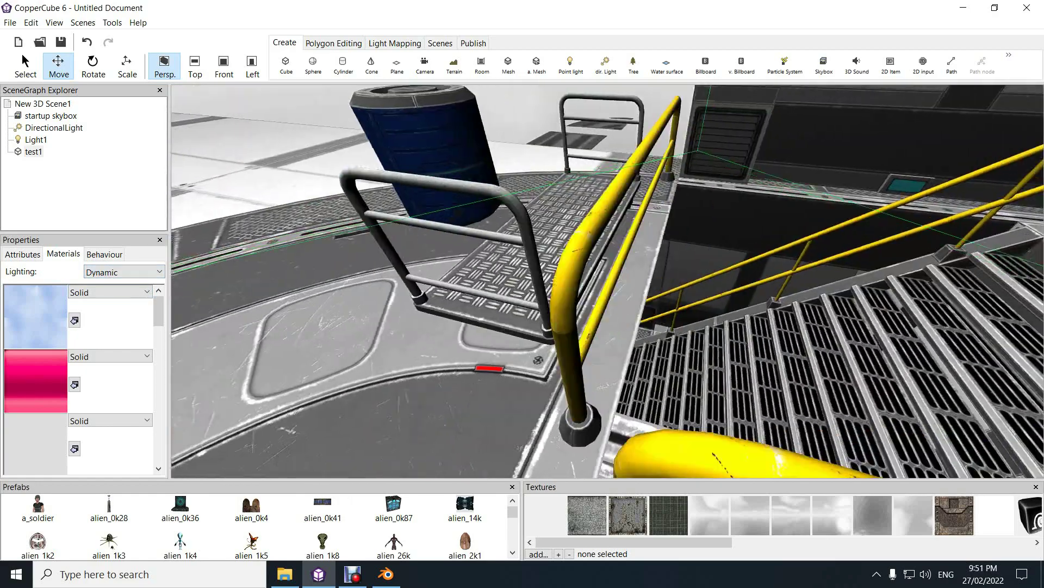
{"action": "key", "text": "Down"}
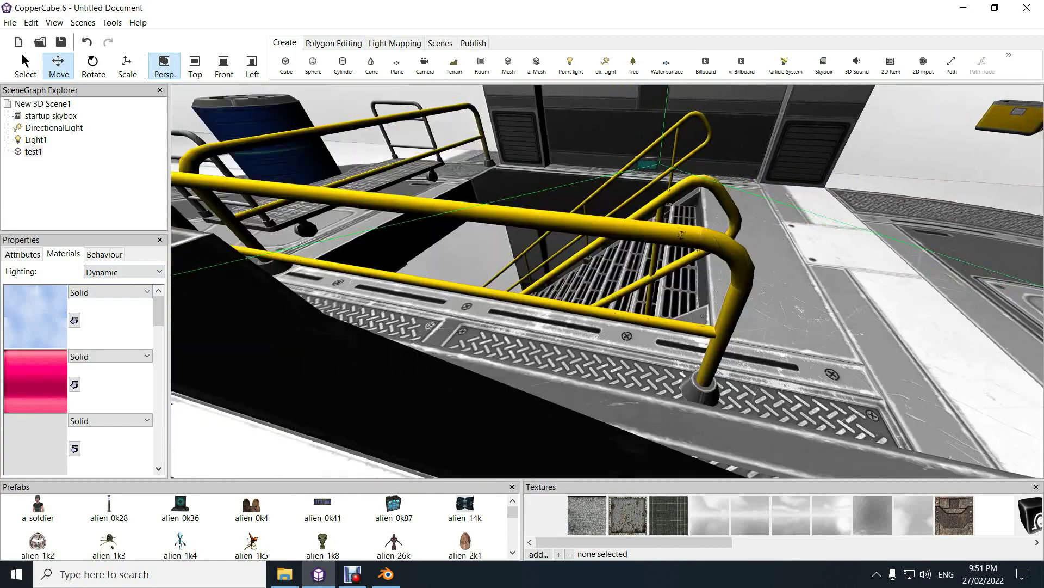
{"action": "key", "text": "Up"}
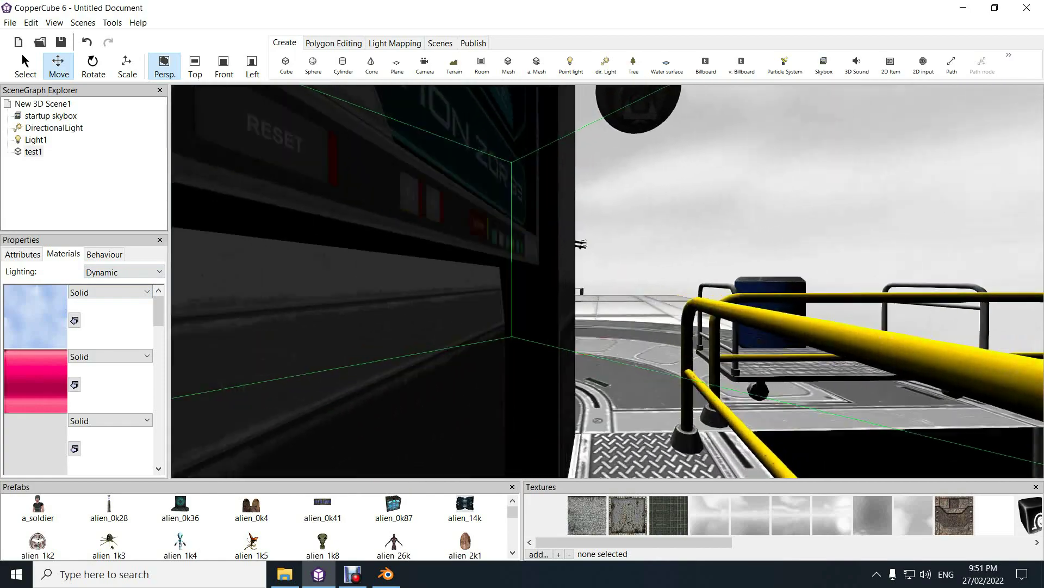
{"action": "key", "text": "Up"}
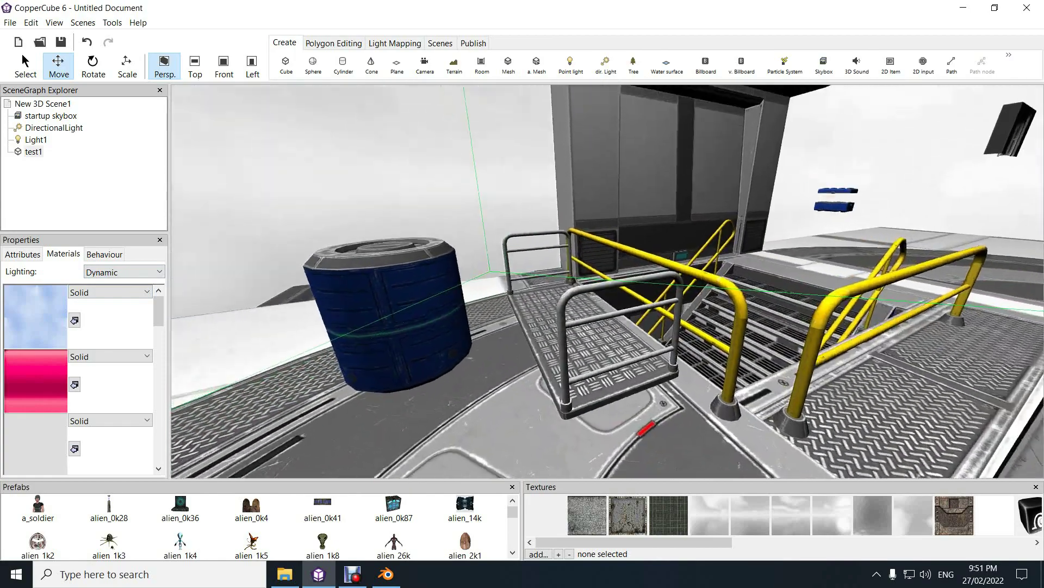
{"action": "key", "text": "Down"}
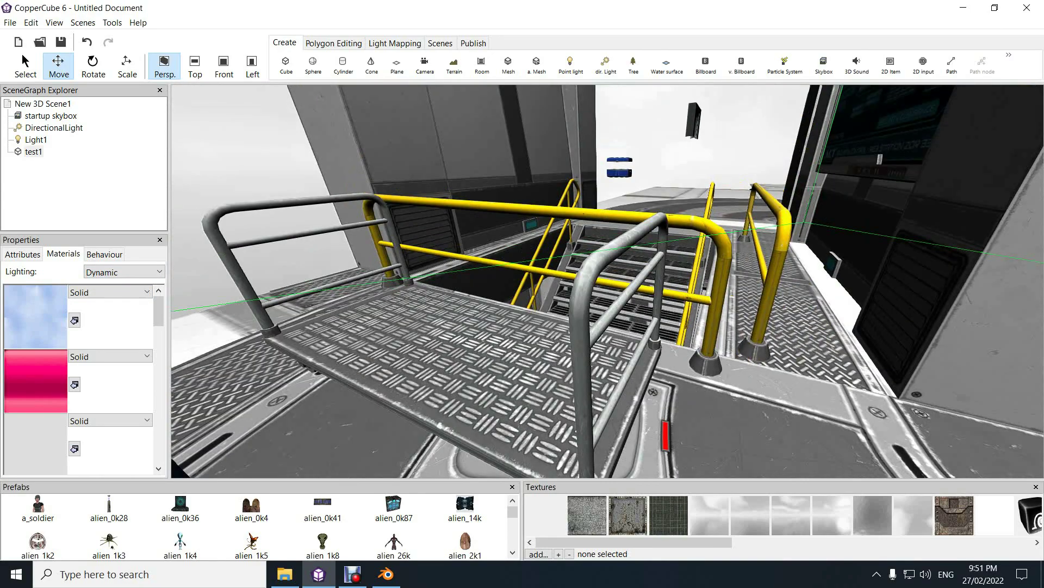
{"action": "key", "text": "Up"}
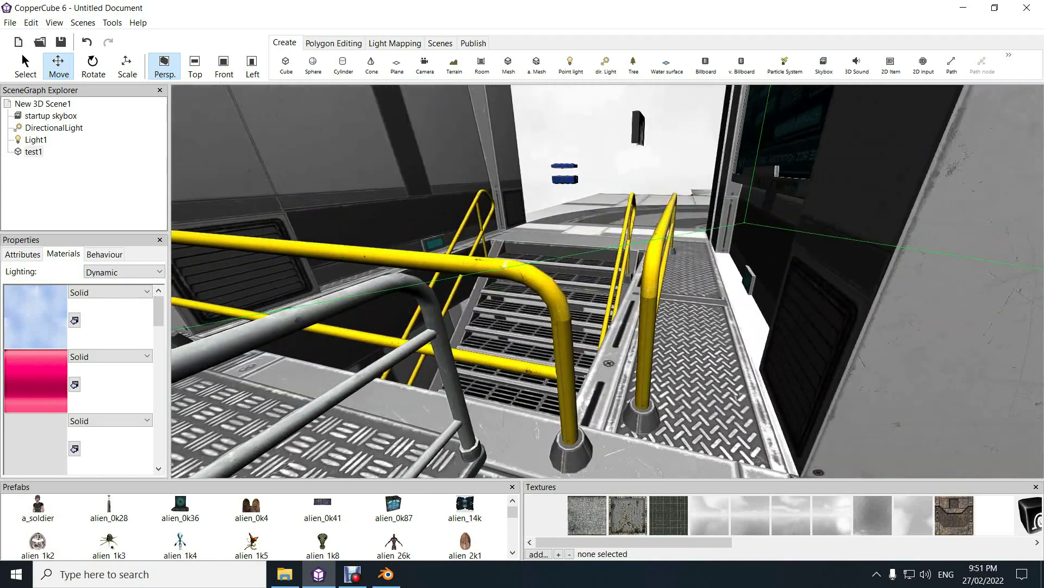
{"action": "key", "text": "Up"}
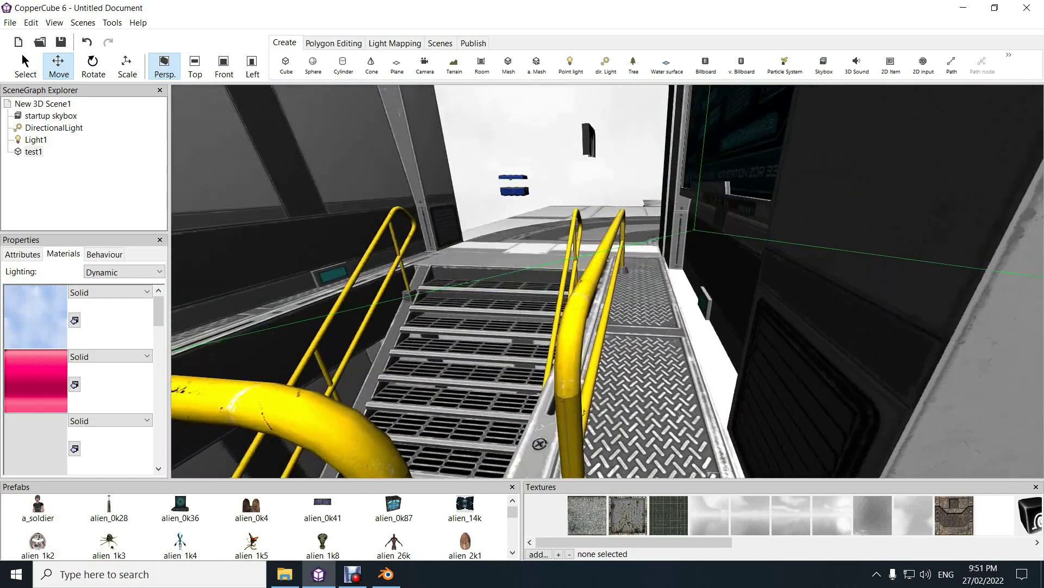
{"action": "key", "text": "Up"}
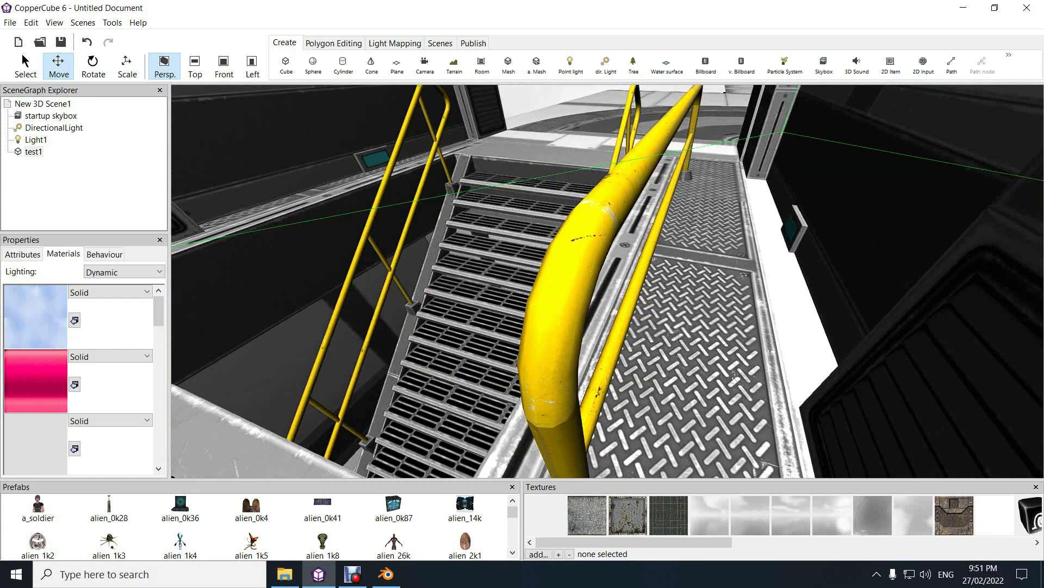
Widen the side panels and bring the test1 mesh's wall atlas materials and textures into view
{"action": "left_click_drag", "start_coordinate": [170, 282], "coordinate": [189, 283]}
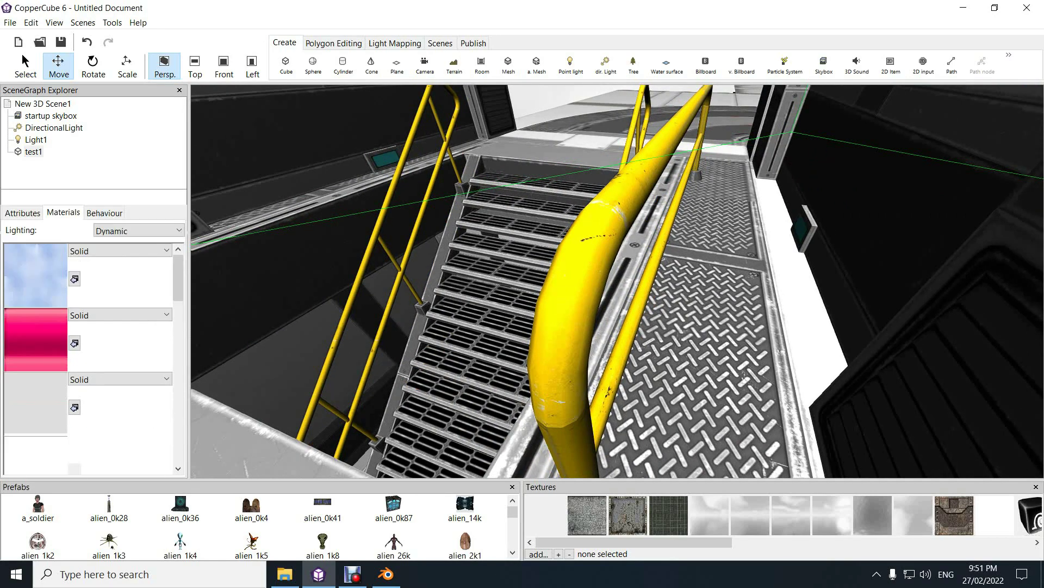
{"action": "left_click", "coordinate": [33, 152]}
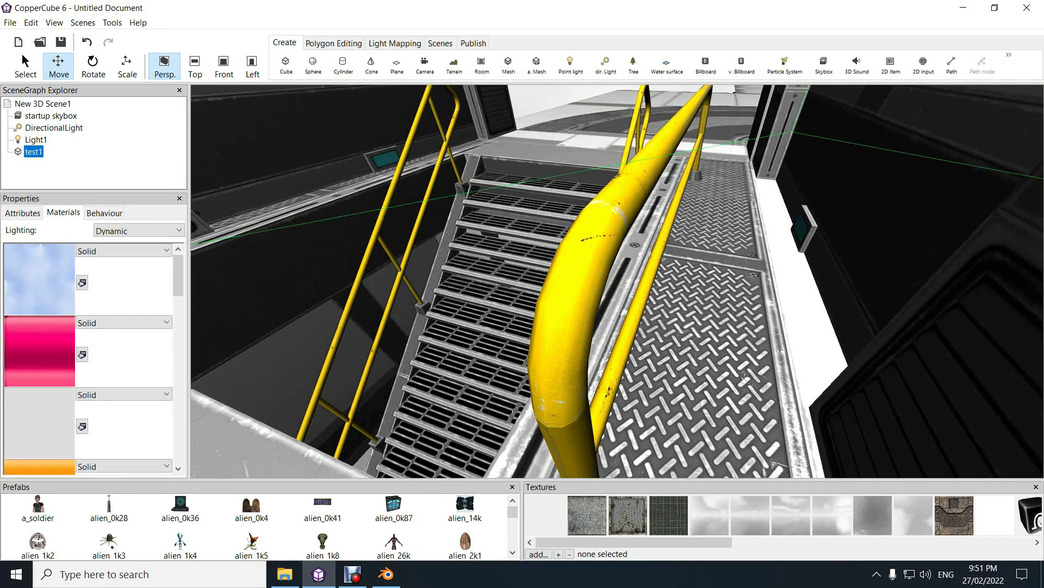
{"action": "left_click_drag", "start_coordinate": [634, 542], "coordinate": [785, 542]}
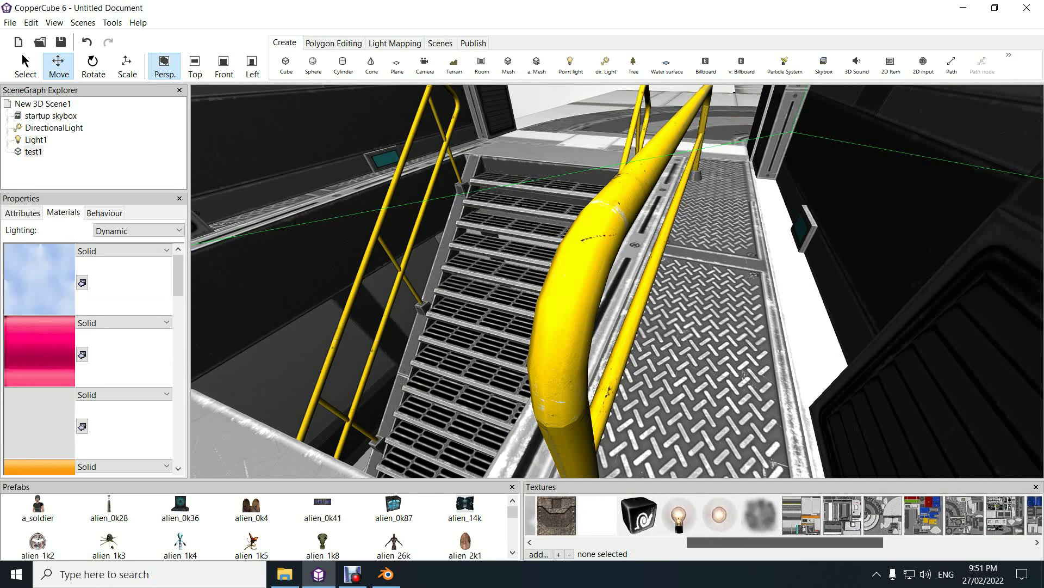
{"action": "left_click_drag", "start_coordinate": [178, 275], "coordinate": [178, 363]}
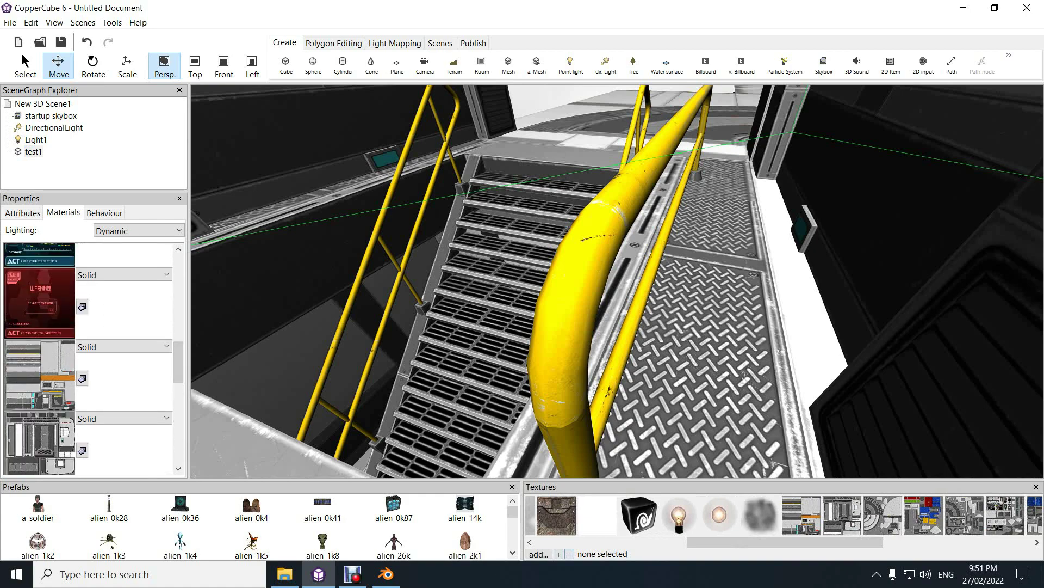
Add Wall_Atlas_01_N4k.png from the 01 Domed habitat_ok textures folder to the project's textures
{"action": "left_click", "coordinate": [539, 554]}
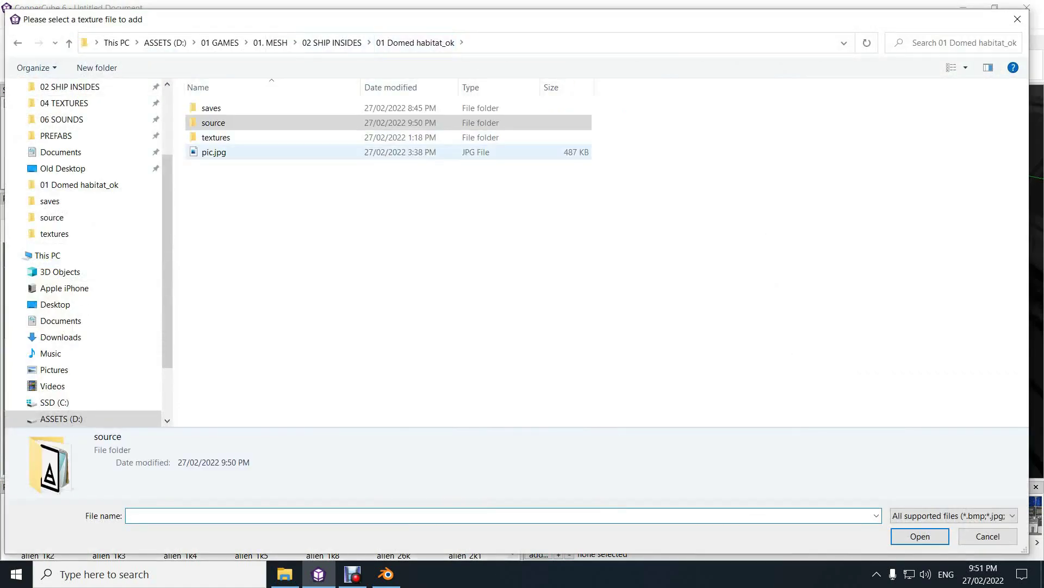
{"action": "double_click", "coordinate": [223, 138]}
{"action": "left_click", "coordinate": [296, 127]}
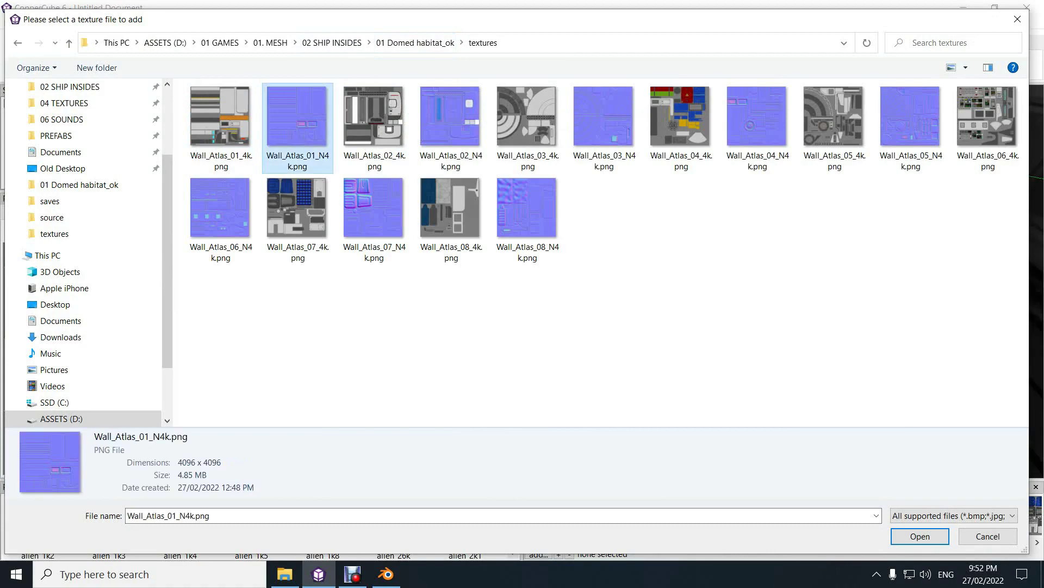
{"action": "left_click", "coordinate": [920, 535]}
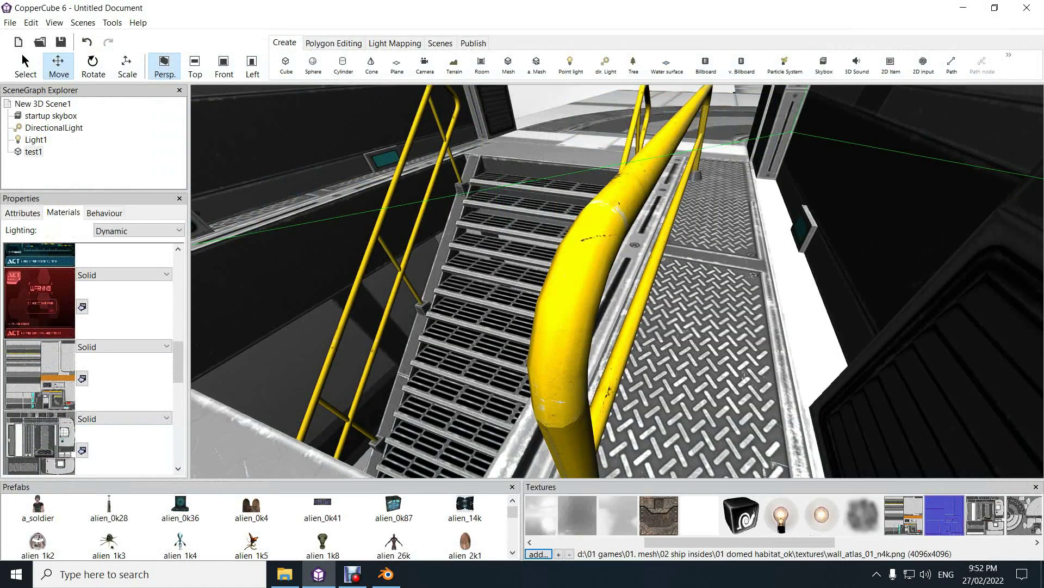
Make the first wall atlas material normal mapped and assign the Wall_Atlas_01_N4k normal map to it
{"action": "left_click", "coordinate": [124, 346]}
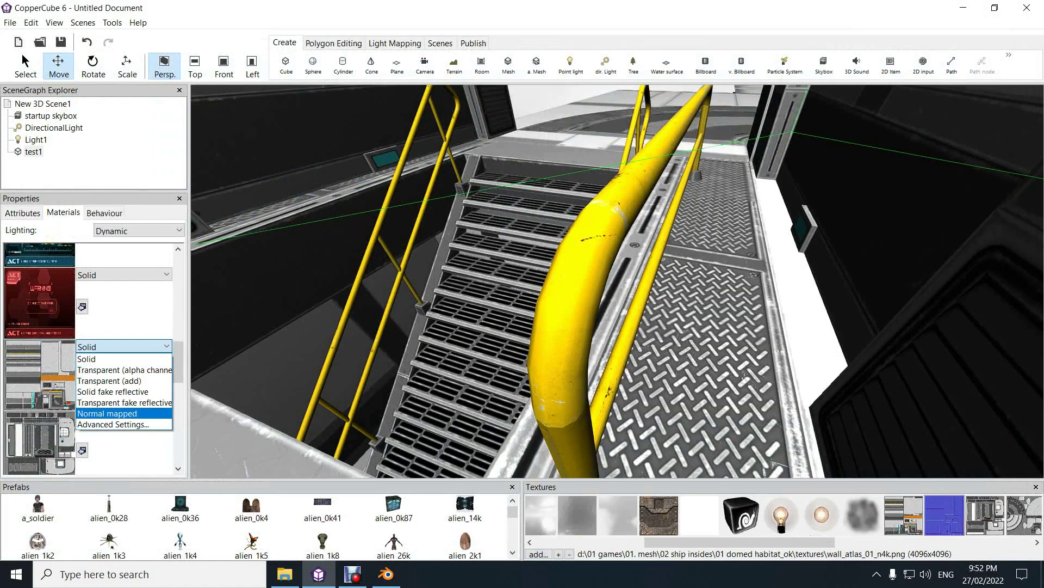
{"action": "key", "text": "Return"}
{"action": "left_click", "coordinate": [139, 361]}
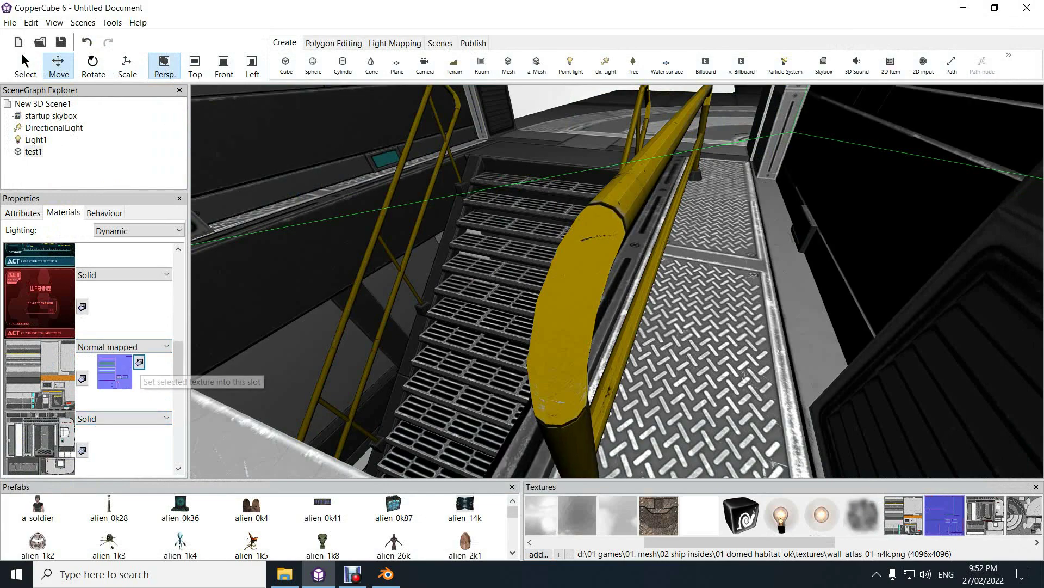
Examine the normal-mapped shading of the yellow railings, staircase and surrounding rooms from several angles
{"action": "left_click_drag", "start_coordinate": [490, 305], "coordinate": [451, 288]}
{"action": "scroll", "coordinate": [451, 288], "scroll_direction": "down", "scroll_amount": 3}
{"action": "right_click_drag", "start_coordinate": [511, 304], "coordinate": [500, 281]}
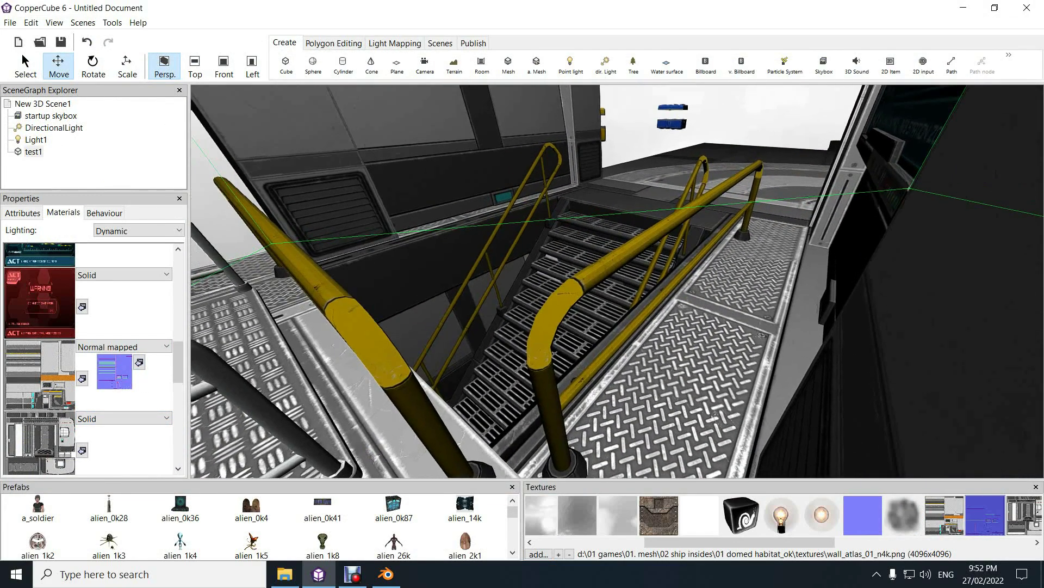
{"action": "middle_click_drag", "start_coordinate": [501, 280], "coordinate": [615, 250]}
{"action": "scroll", "coordinate": [566, 280], "scroll_direction": "up", "scroll_amount": 2}
{"action": "scroll", "coordinate": [566, 280], "scroll_direction": "down", "scroll_amount": 3}
{"action": "scroll", "coordinate": [615, 250], "scroll_direction": "up", "scroll_amount": 2}
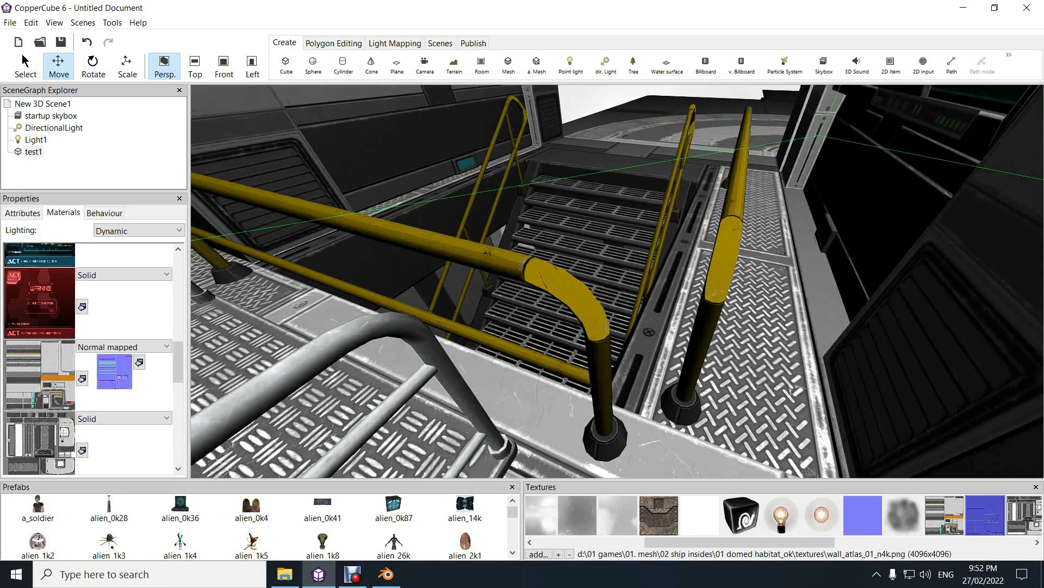
{"action": "scroll", "coordinate": [615, 250], "scroll_direction": "up", "scroll_amount": 2}
{"action": "right_click_drag", "start_coordinate": [615, 250], "coordinate": [636, 237]}
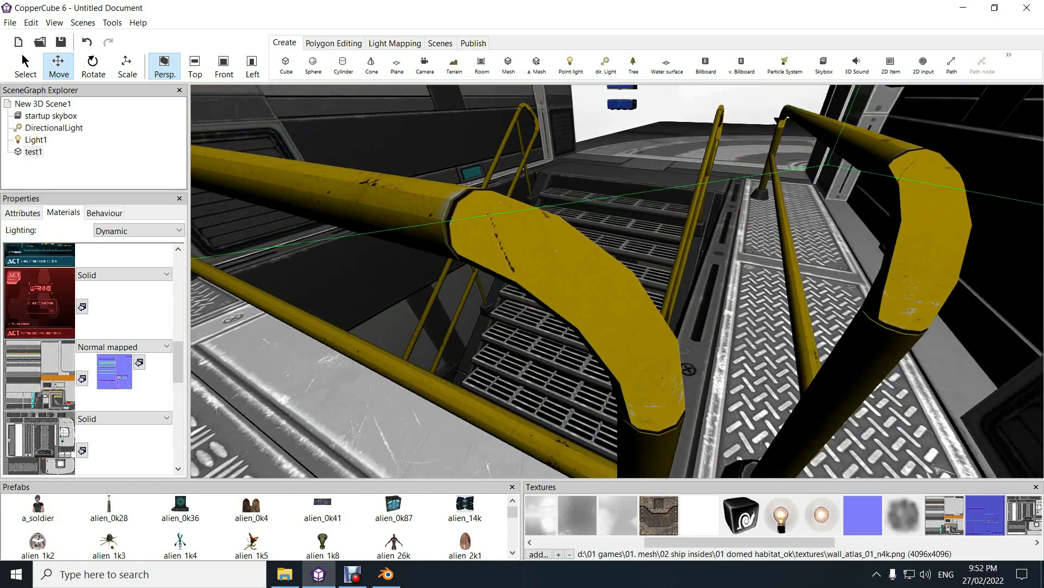
{"action": "scroll", "coordinate": [637, 237], "scroll_direction": "down", "scroll_amount": 3}
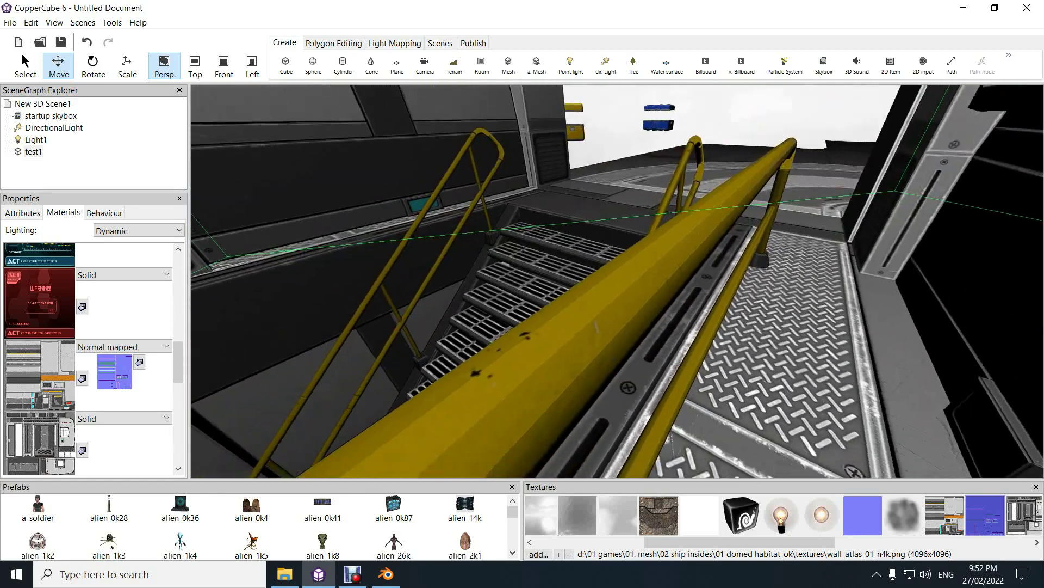
{"action": "right_click_drag", "start_coordinate": [617, 280], "coordinate": [549, 307]}
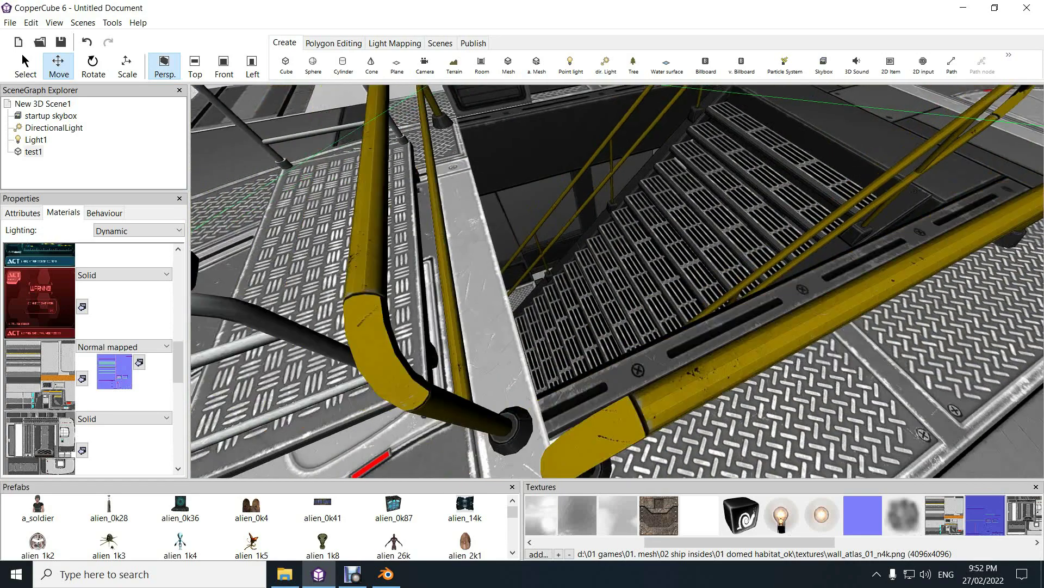
{"action": "right_click_drag", "start_coordinate": [618, 281], "coordinate": [653, 260]}
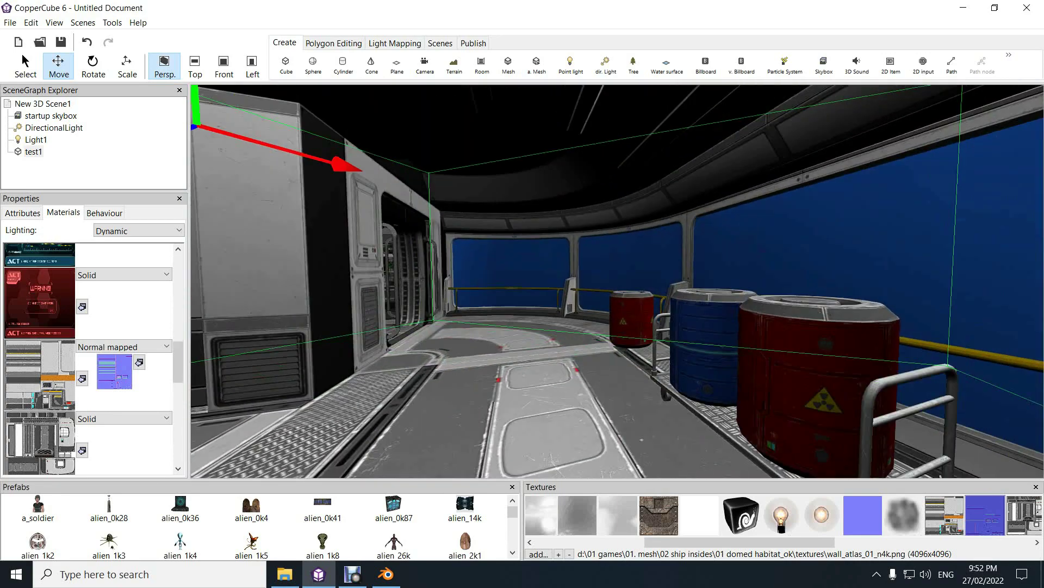
{"action": "right_click_drag", "start_coordinate": [618, 281], "coordinate": [669, 277]}
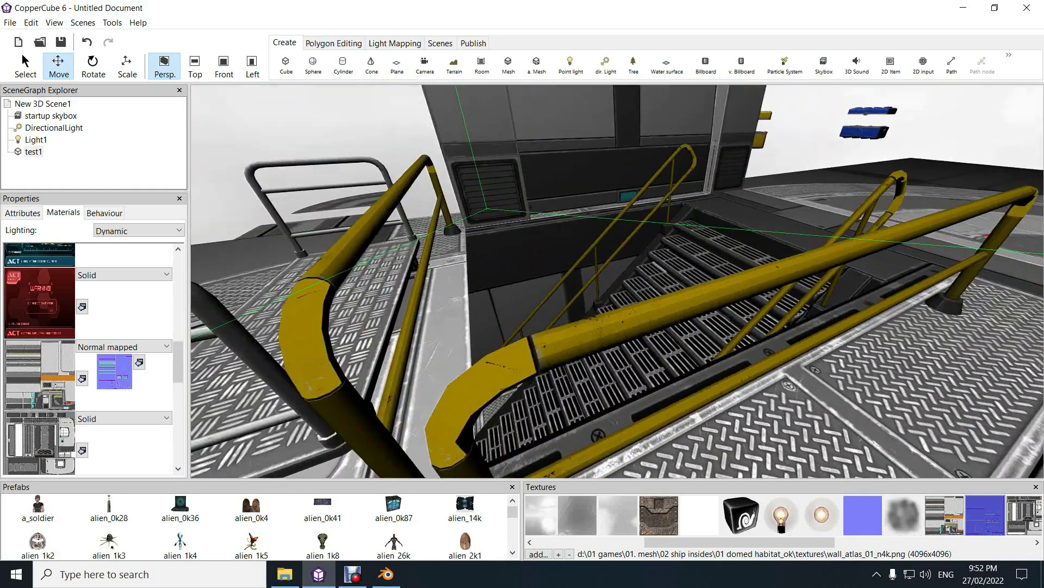
{"action": "right_click_drag", "start_coordinate": [617, 280], "coordinate": [686, 286]}
{"action": "right_click_drag", "start_coordinate": [618, 280], "coordinate": [691, 278]}
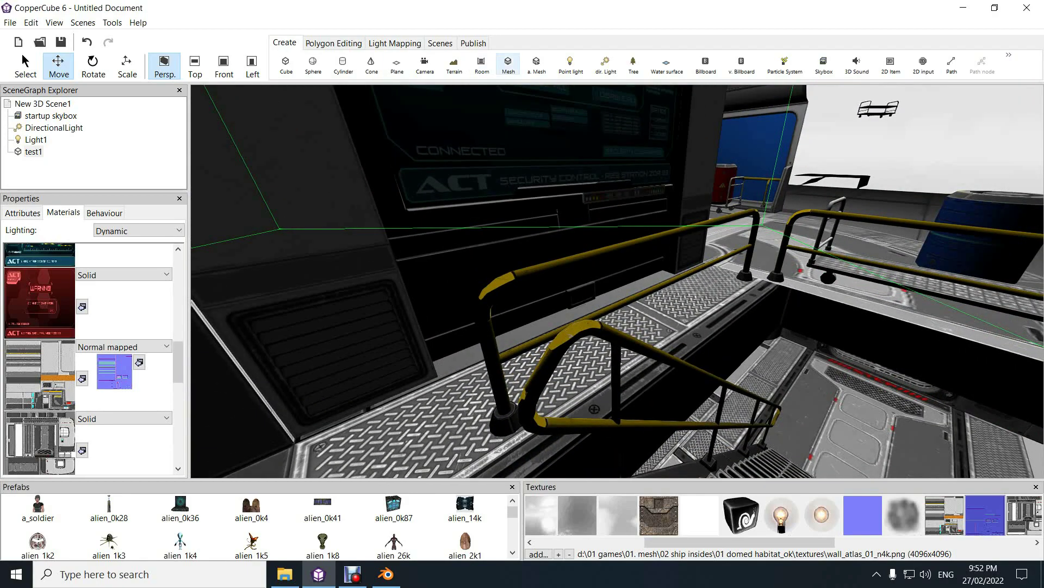
Add a point light near the security control screen above the stairs and raise it towards the ceiling
{"action": "left_click", "coordinate": [570, 64]}
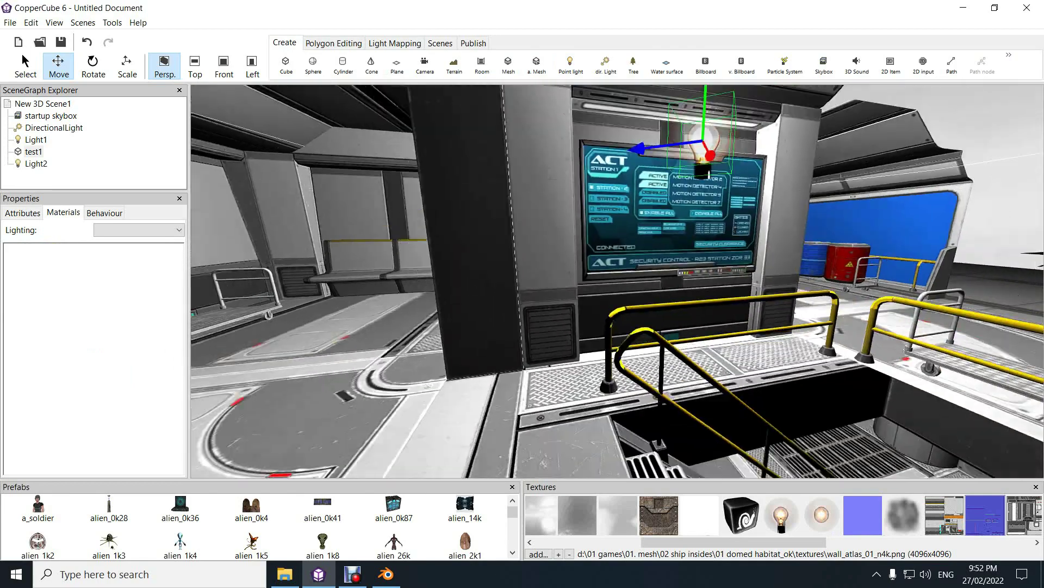
{"action": "right_click_drag", "start_coordinate": [617, 281], "coordinate": [617, 204]}
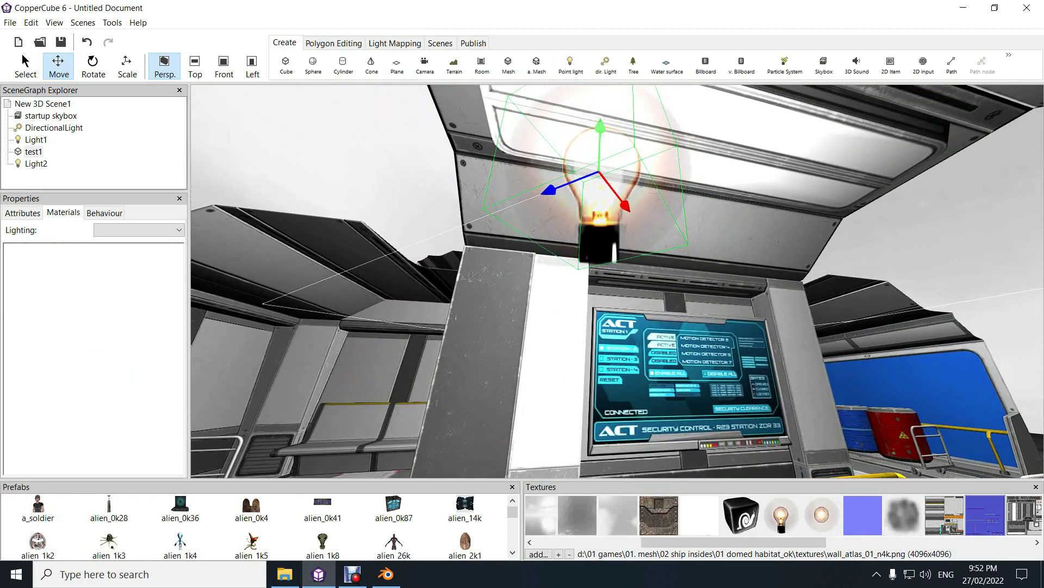
{"action": "left_click_drag", "start_coordinate": [598, 158], "coordinate": [600, 92]}
{"action": "right_click_drag", "start_coordinate": [617, 281], "coordinate": [618, 376]}
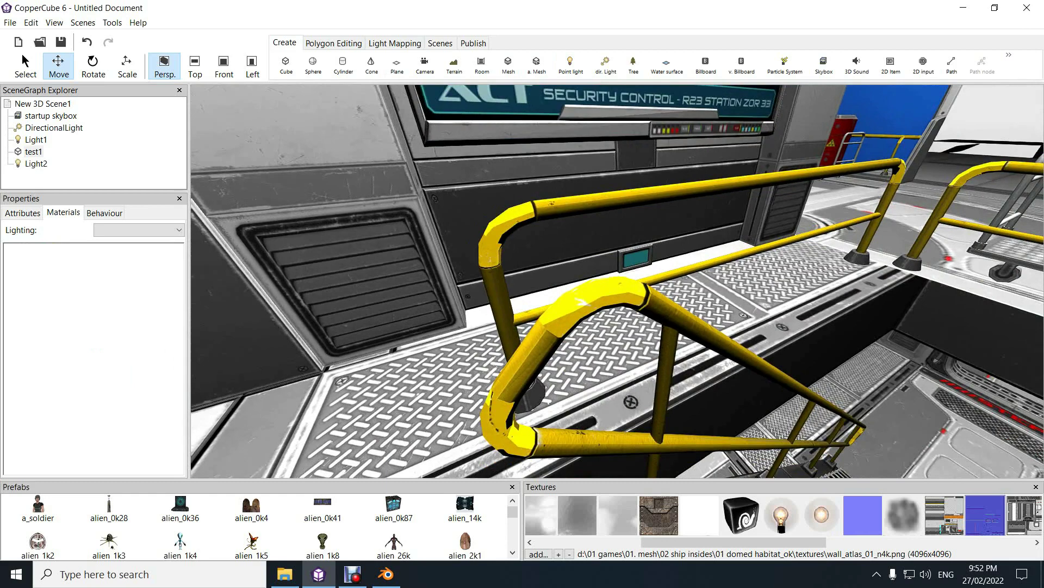
{"action": "right_click_drag", "start_coordinate": [617, 281], "coordinate": [617, 305]}
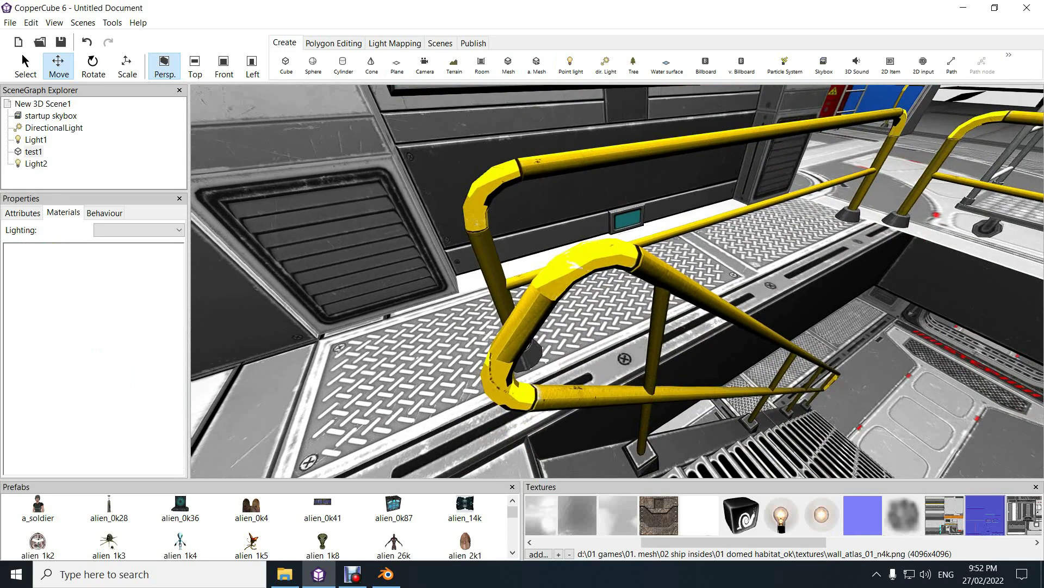
Freeze the test1 mesh's scale and normalize its normals
{"action": "left_click", "coordinate": [35, 164]}
{"action": "left_click", "coordinate": [33, 152]}
{"action": "left_click", "coordinate": [23, 213]}
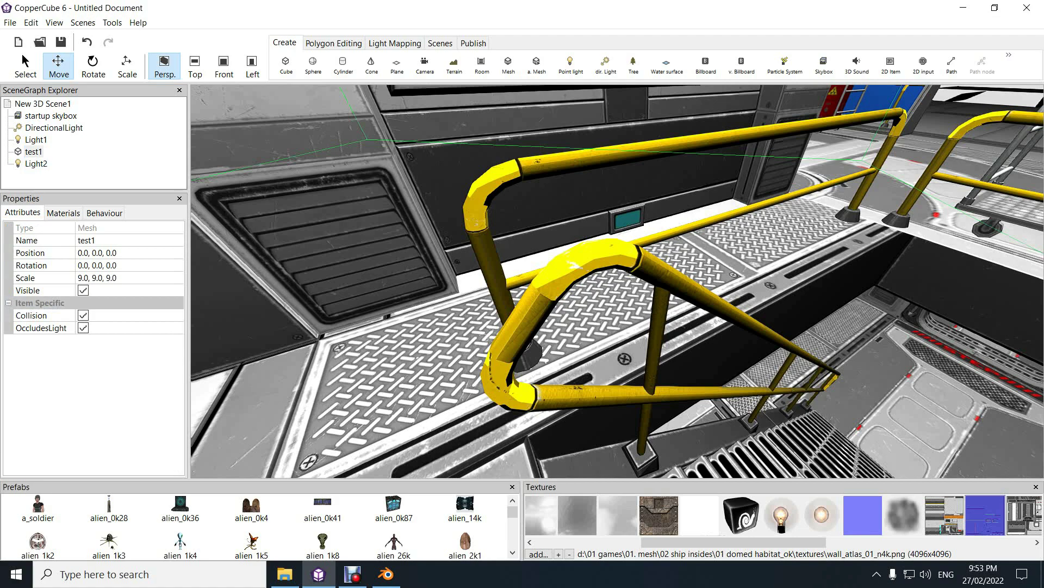
{"action": "right_click_drag", "start_coordinate": [617, 305], "coordinate": [560, 261]}
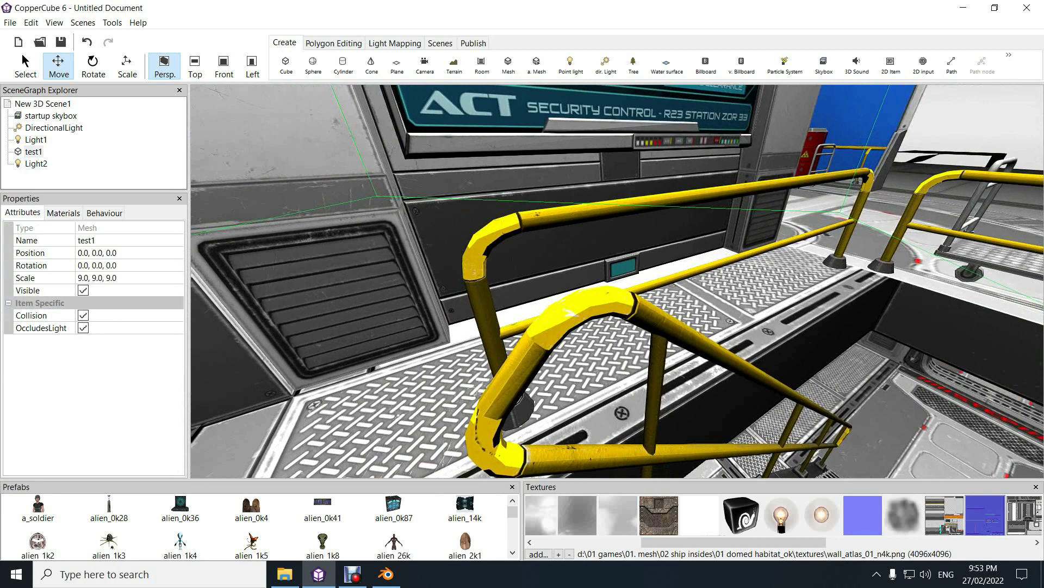
{"action": "left_click", "coordinate": [36, 163]}
{"action": "left_click", "coordinate": [33, 152]}
{"action": "right_click", "coordinate": [30, 152]}
{"action": "mouse_move", "coordinate": [82, 185]}
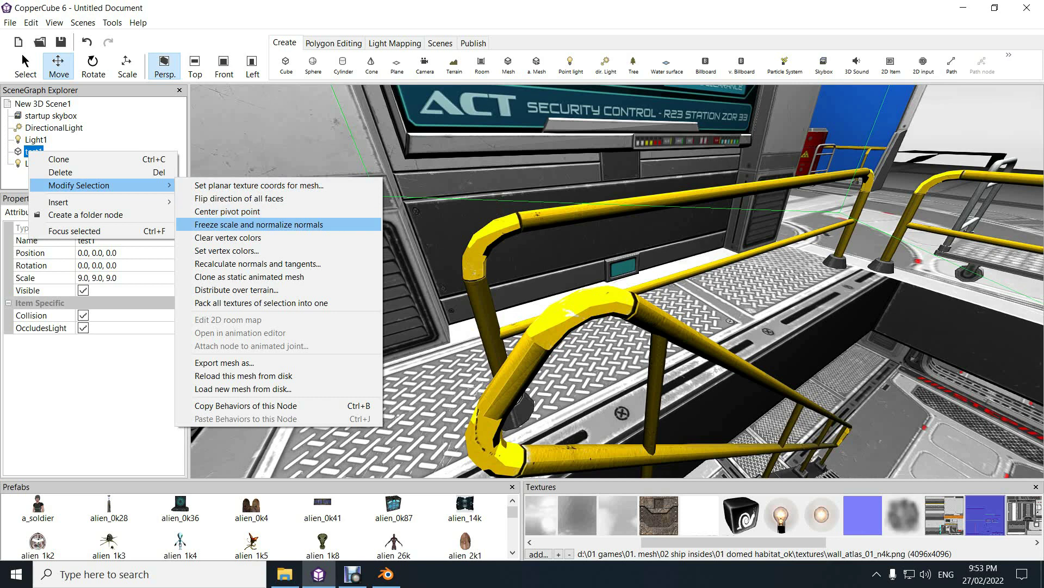
{"action": "left_click", "coordinate": [259, 224]}
Set the test1 mesh's scale to 100, 100, 100
{"action": "left_click", "coordinate": [97, 278]}
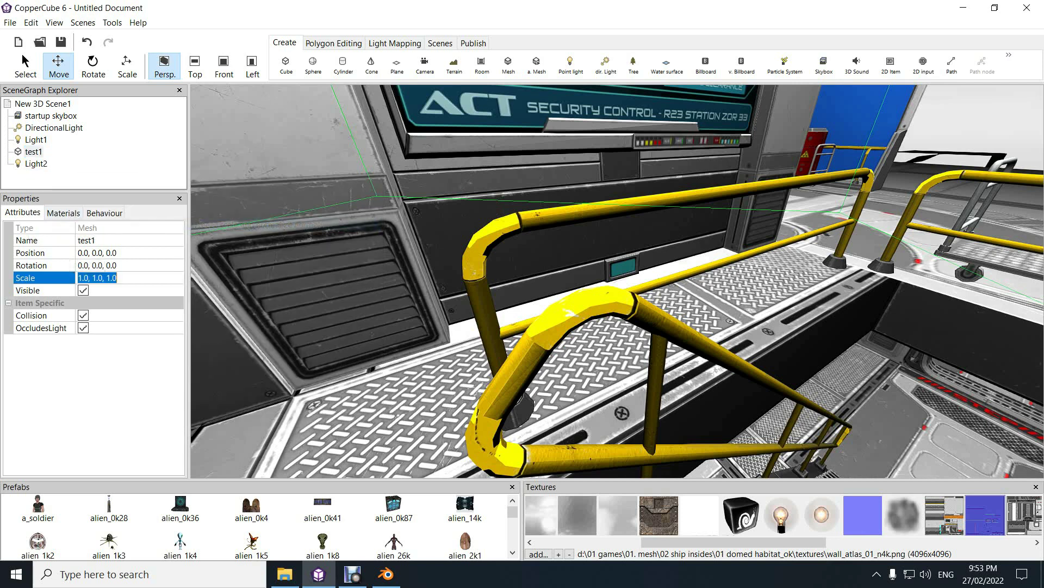
{"action": "type", "text": "100,100,100"}
{"action": "key", "text": "Return"}
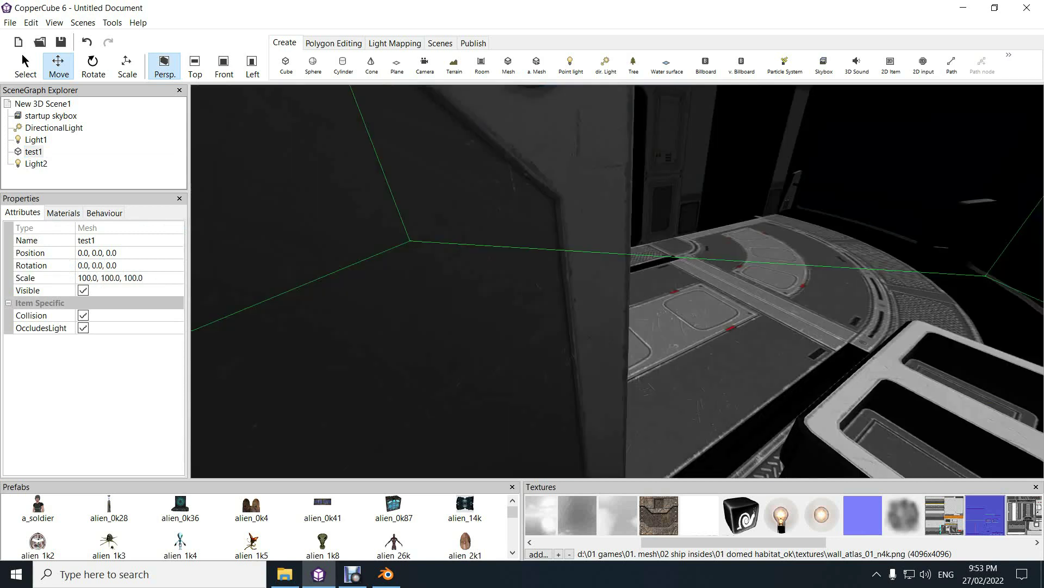
Freeze the enlarged test1 mesh's scale and normalize its normals again
{"action": "left_click", "coordinate": [36, 164]}
{"action": "left_click", "coordinate": [34, 152]}
{"action": "right_click", "coordinate": [34, 153]}
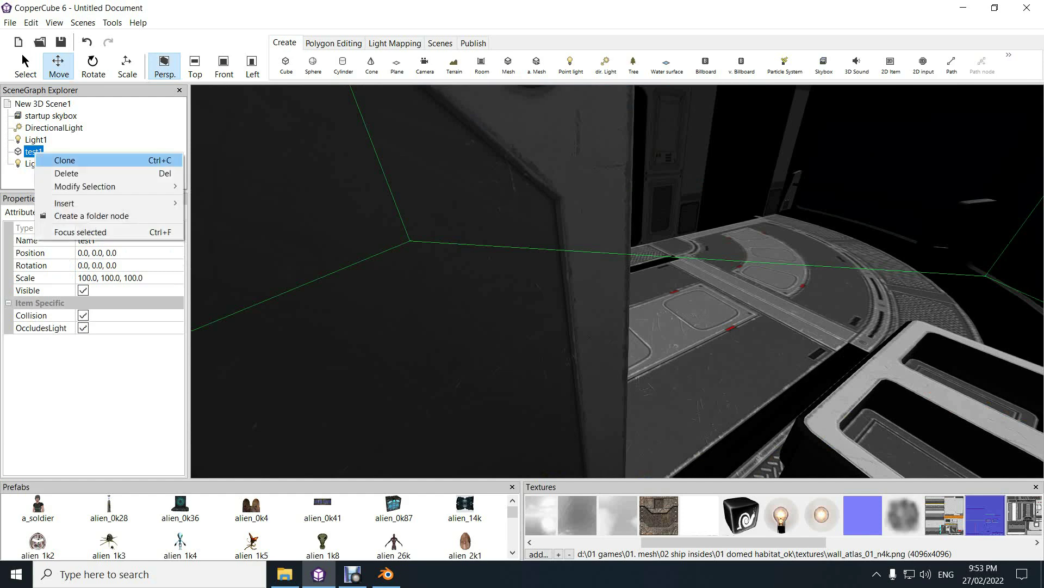
{"action": "mouse_move", "coordinate": [109, 186]}
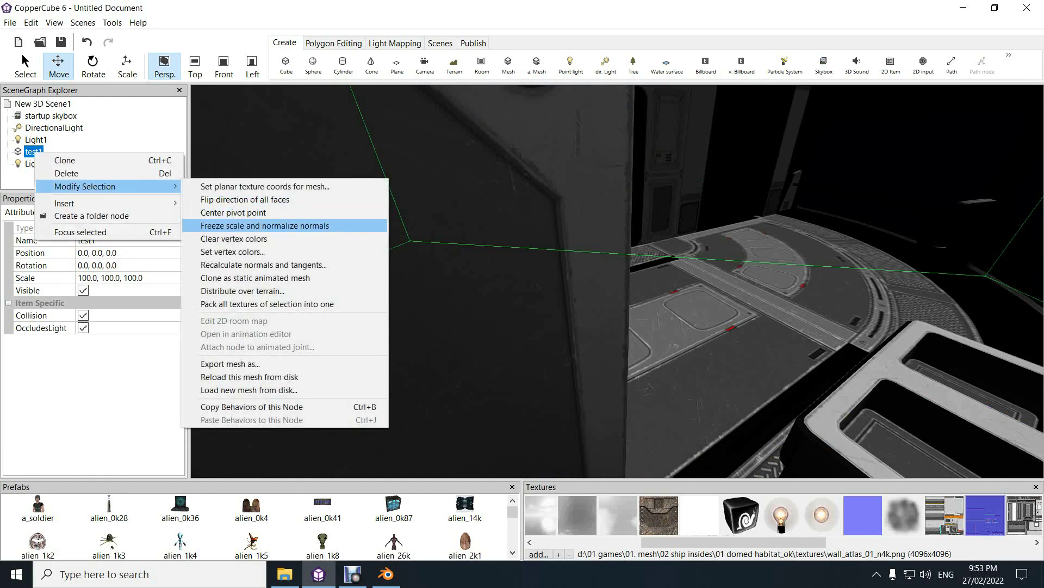
{"action": "left_click", "coordinate": [265, 225]}
Recalculate the test1 mesh's normals and tangents with Smooth normals and tangents turned off
{"action": "right_click", "coordinate": [34, 152]}
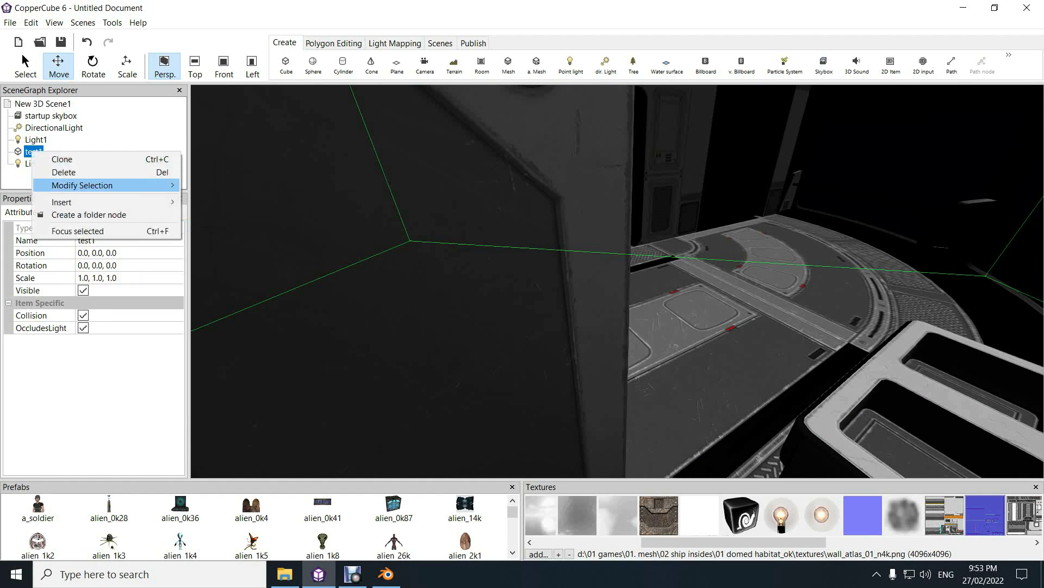
{"action": "mouse_move", "coordinate": [109, 186]}
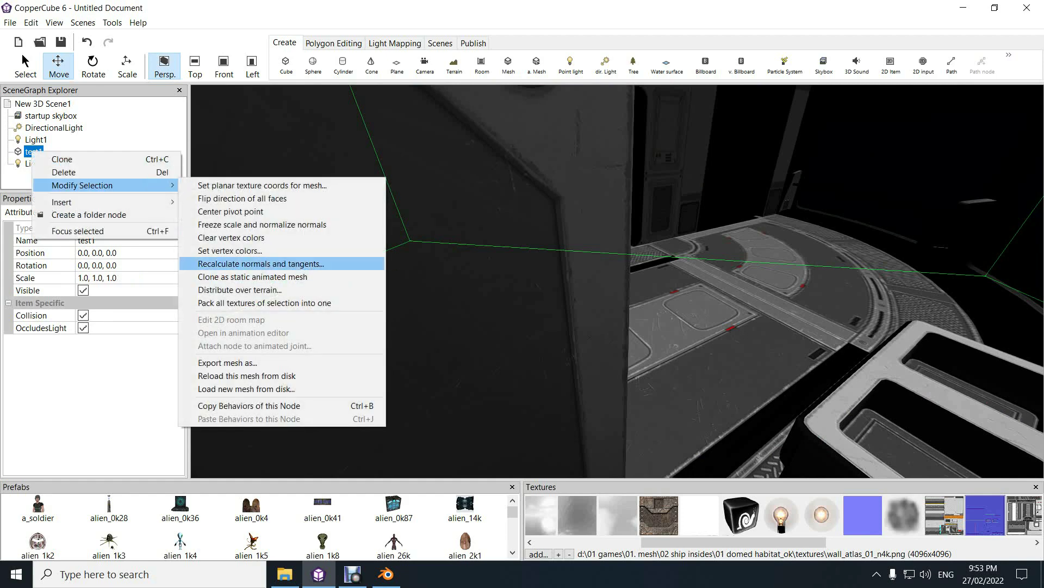
{"action": "key", "text": "Return"}
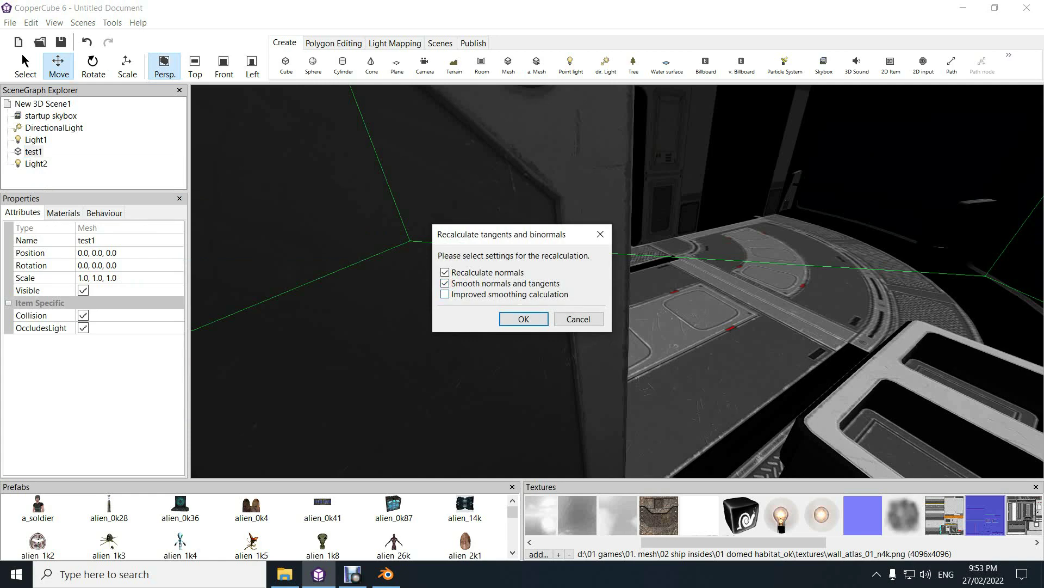
{"action": "left_click", "coordinate": [445, 284]}
{"action": "key", "text": "Return"}
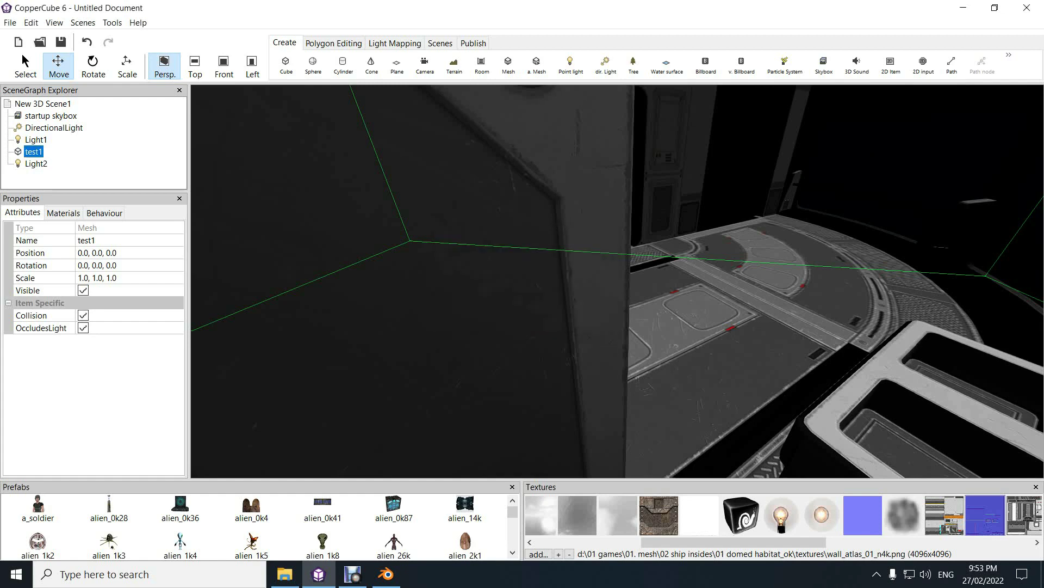
Set the test1 mesh's scale to 0.01, 0.01, 0.01
{"action": "left_click", "coordinate": [98, 278]}
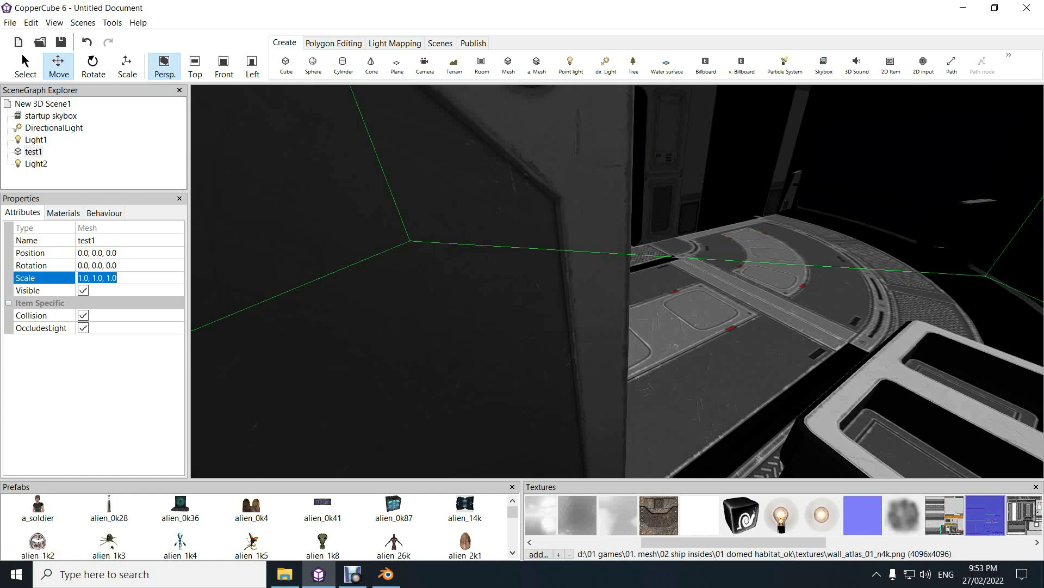
{"action": "type", "text": "0.01,0.01,0.01"}
{"action": "key", "text": "Return"}
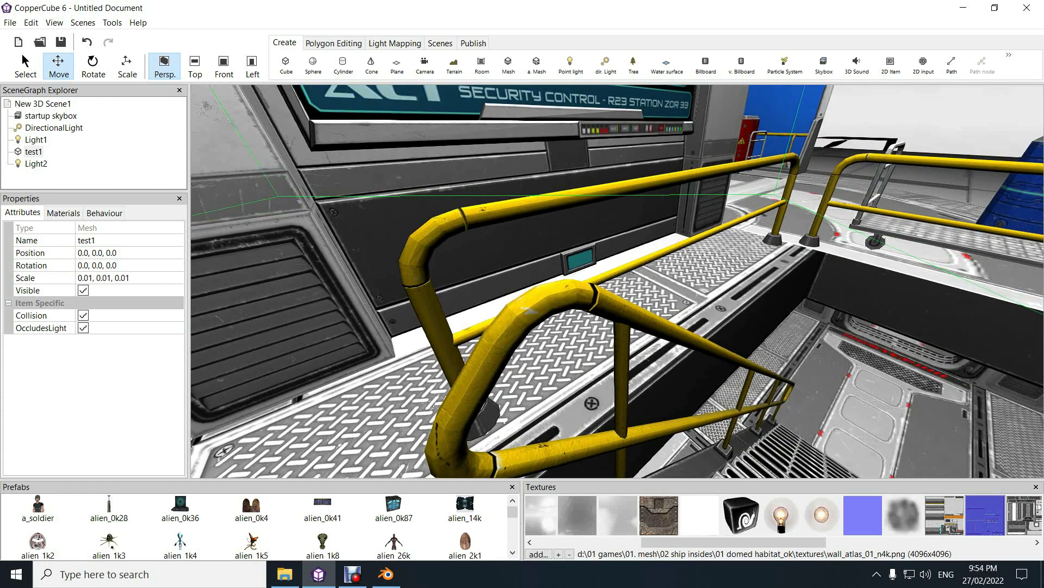
Examine the recalculated shading of the yellow railings and grey cart rails up close
{"action": "right_click_drag", "start_coordinate": [617, 281], "coordinate": [435, 239]}
{"action": "right_click_drag", "start_coordinate": [522, 282], "coordinate": [533, 321]}
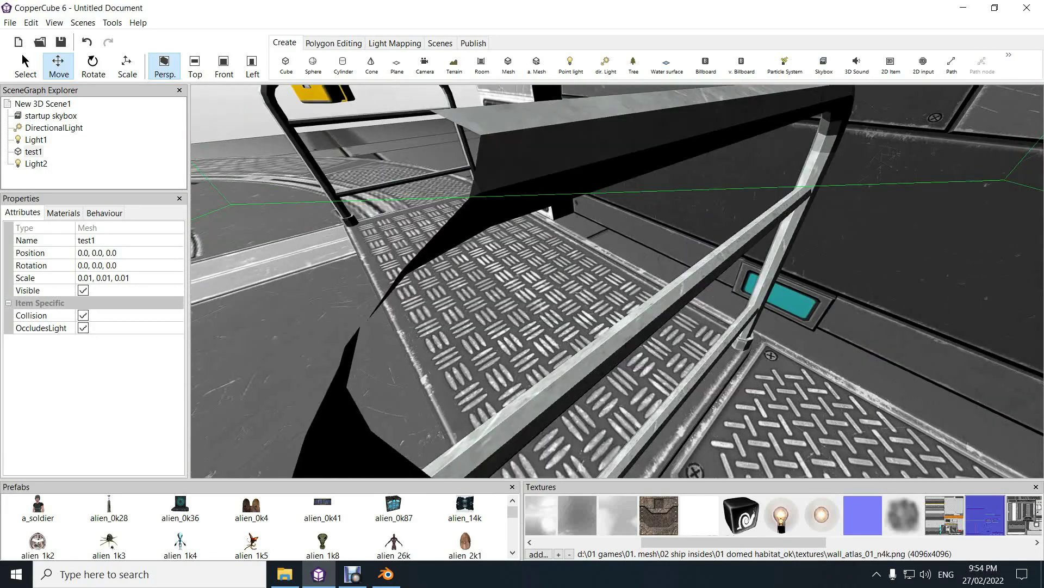
{"action": "scroll", "coordinate": [617, 281], "scroll_direction": "down", "scroll_amount": 3}
{"action": "right_click_drag", "start_coordinate": [618, 282], "coordinate": [560, 221]}
{"action": "scroll", "coordinate": [617, 281], "scroll_direction": "up", "scroll_amount": 3}
{"action": "right_click_drag", "start_coordinate": [617, 281], "coordinate": [727, 254]}
{"action": "key", "text": "d"}
{"action": "key", "text": "a"}
{"action": "key", "text": "s"}
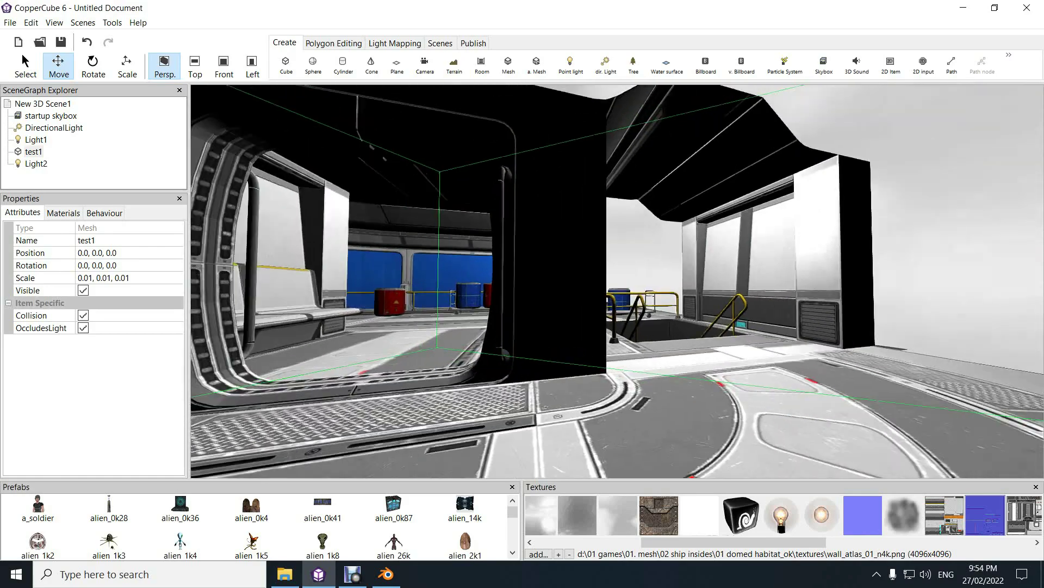
Examine the base's interior from the security control screen to the yellow railings and down the staircase
{"action": "right_click_drag", "start_coordinate": [617, 281], "coordinate": [756, 276]}
{"action": "key", "text": "w"}
{"action": "right_click_drag", "start_coordinate": [617, 281], "coordinate": [531, 259]}
{"action": "key", "text": "w"}
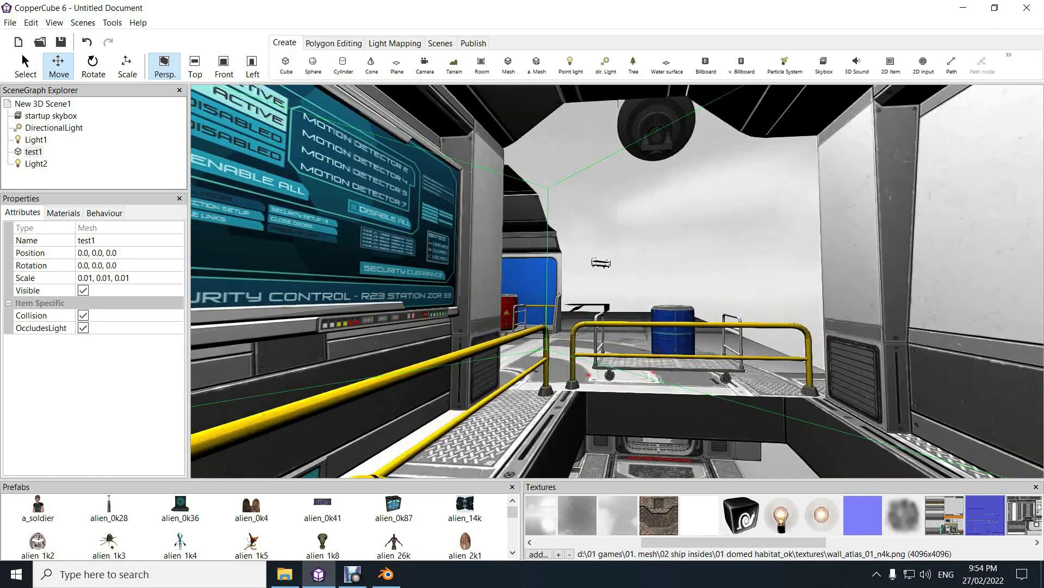
{"action": "right_click_drag", "start_coordinate": [617, 282], "coordinate": [563, 358]}
{"action": "key", "text": "w"}
{"action": "right_click_drag", "start_coordinate": [617, 281], "coordinate": [570, 415]}
{"action": "key", "text": "w"}
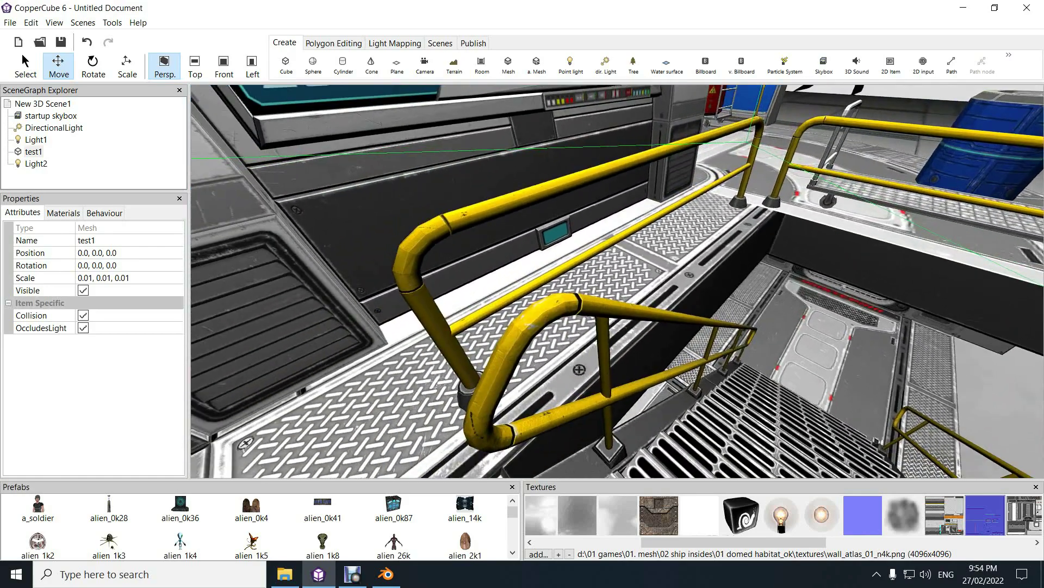
{"action": "right_click_drag", "start_coordinate": [618, 282], "coordinate": [686, 306]}
{"action": "key", "text": "w"}
{"action": "right_click_drag", "start_coordinate": [617, 281], "coordinate": [702, 281]}
{"action": "key", "text": "s"}
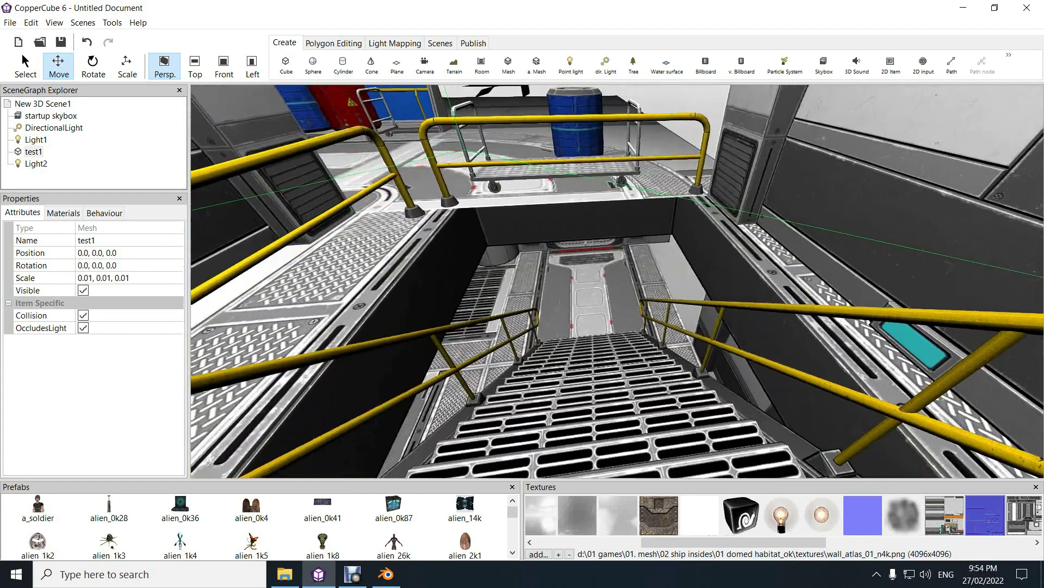
Examine the shading of the yellow railings, stair grating and security control screen around the stairwell
{"action": "right_click_drag", "start_coordinate": [617, 282], "coordinate": [718, 239]}
{"action": "key", "text": "s"}
{"action": "right_click_drag", "start_coordinate": [618, 281], "coordinate": [508, 217]}
{"action": "key", "text": "s"}
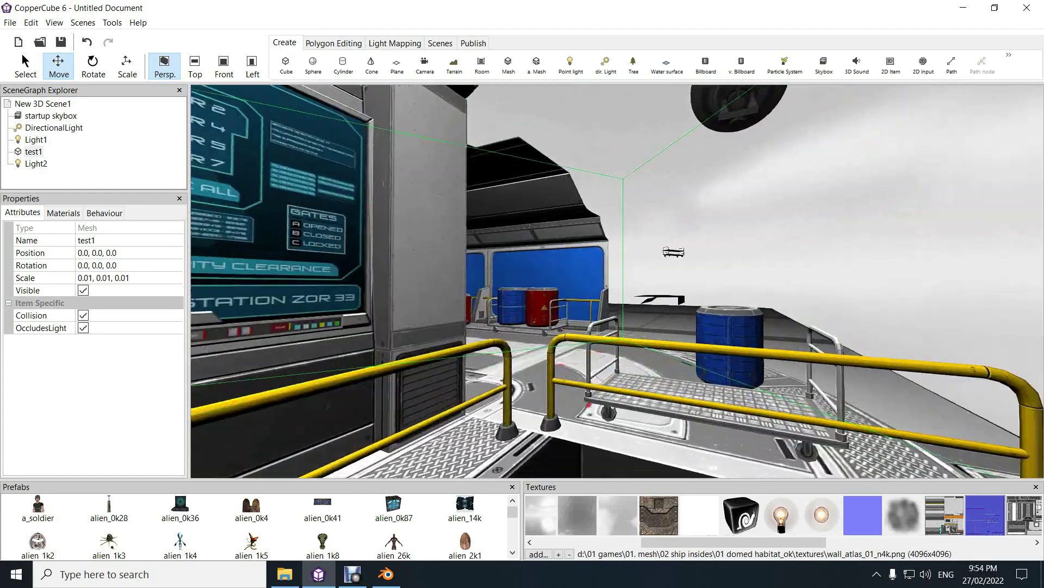
{"action": "key", "text": "w"}
{"action": "right_click_drag", "start_coordinate": [618, 281], "coordinate": [508, 217]}
{"action": "key", "text": "w"}
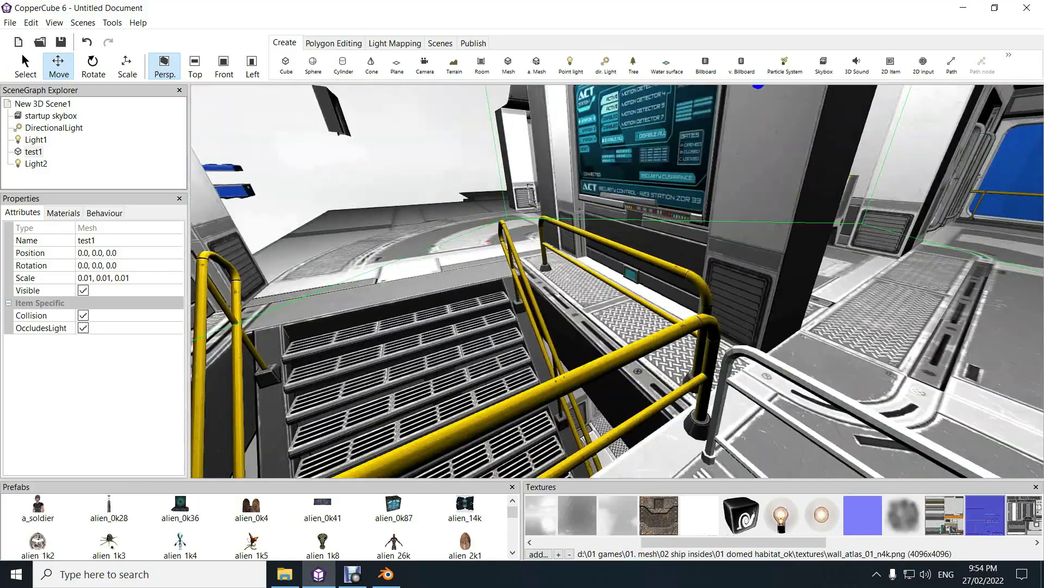
{"action": "key", "text": "d"}
{"action": "right_click_drag", "start_coordinate": [618, 281], "coordinate": [574, 235]}
{"action": "key", "text": "d"}
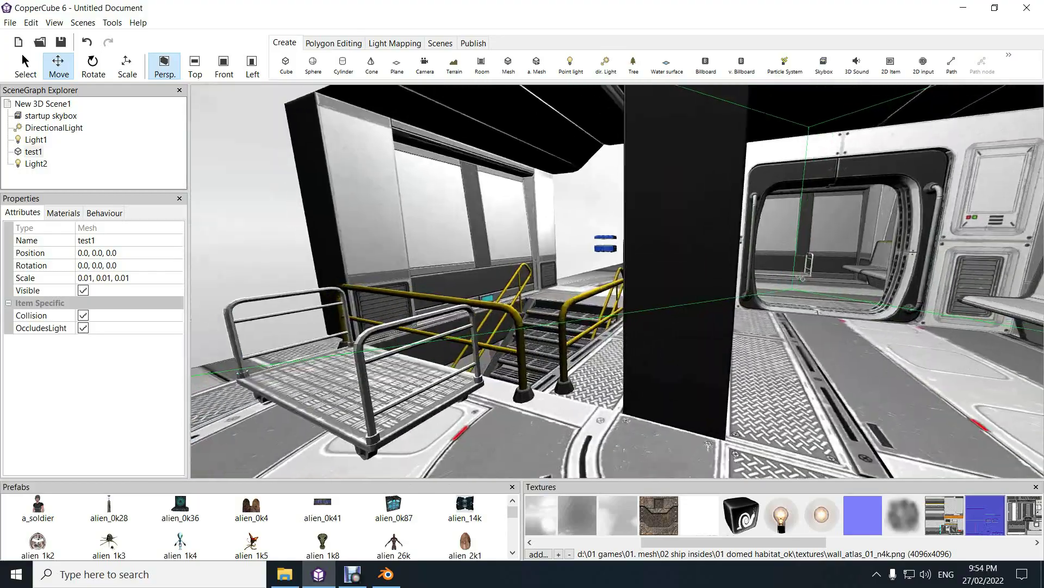
{"action": "key", "text": "w"}
{"action": "right_click_drag", "start_coordinate": [617, 281], "coordinate": [724, 289]}
{"action": "key", "text": "w"}
{"action": "key", "text": "w"}
{"action": "right_click_drag", "start_coordinate": [618, 281], "coordinate": [723, 321]}
{"action": "key", "text": "w"}
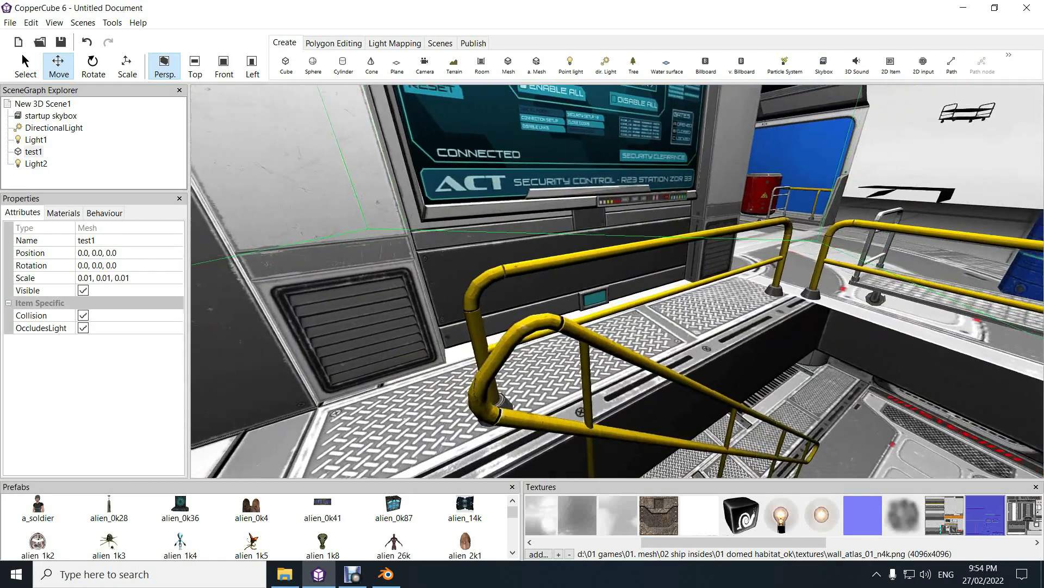
{"action": "right_click_drag", "start_coordinate": [618, 281], "coordinate": [686, 321]}
{"action": "key", "text": "w"}
{"action": "right_click_drag", "start_coordinate": [618, 281], "coordinate": [661, 326]}
{"action": "key", "text": "w"}
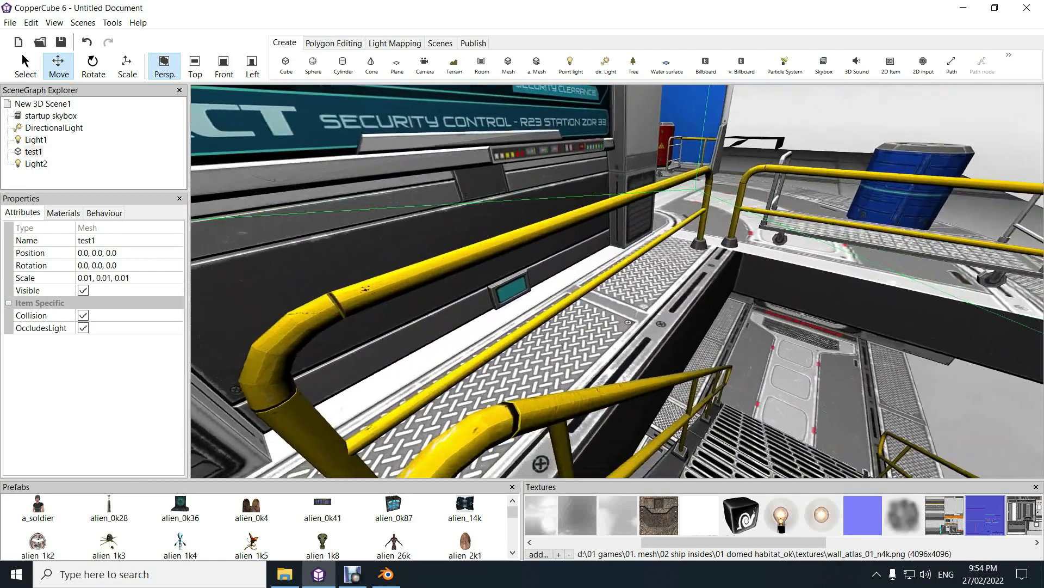
{"action": "right_click_drag", "start_coordinate": [618, 282], "coordinate": [636, 223]}
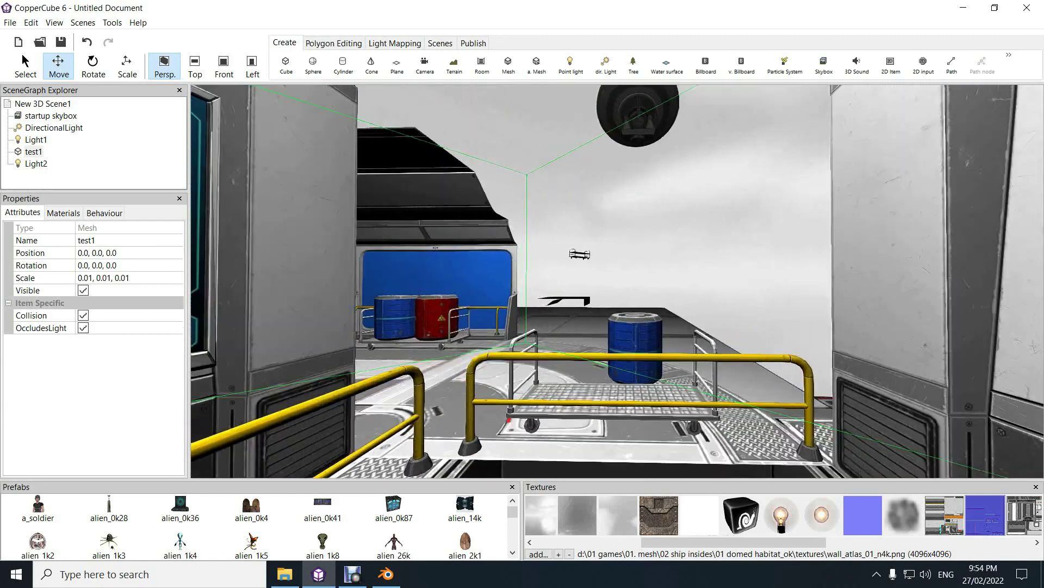
Examine the upper level's seating, barrels, shelving, carts and doorways
{"action": "right_click_drag", "start_coordinate": [617, 281], "coordinate": [555, 289]}
{"action": "key", "text": "w"}
{"action": "right_click_drag", "start_coordinate": [618, 282], "coordinate": [538, 283]}
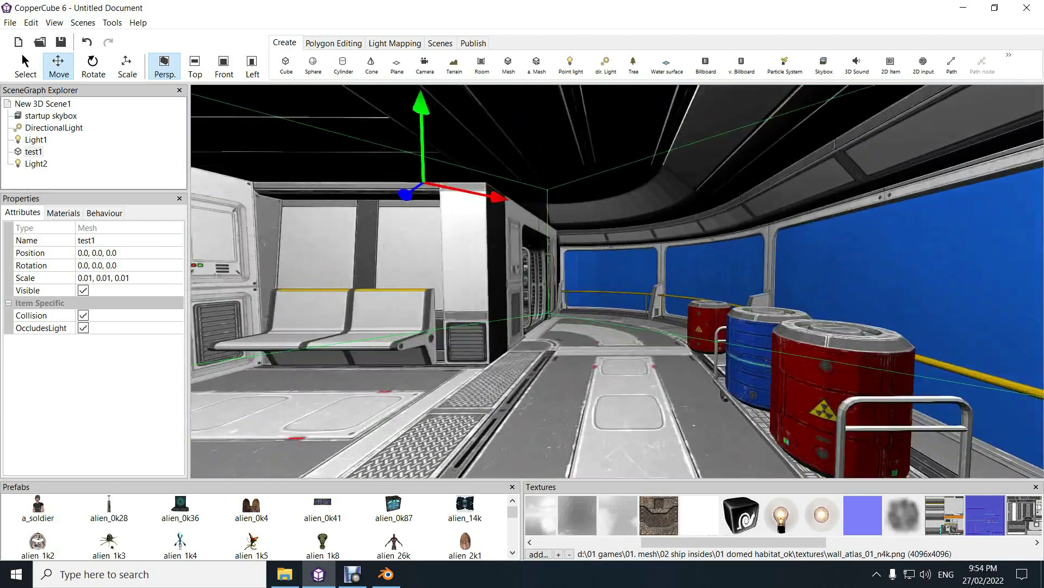
{"action": "right_click_drag", "start_coordinate": [617, 282], "coordinate": [618, 243]}
{"action": "key", "text": "w"}
{"action": "right_click_drag", "start_coordinate": [618, 281], "coordinate": [509, 281]}
{"action": "key", "text": "w"}
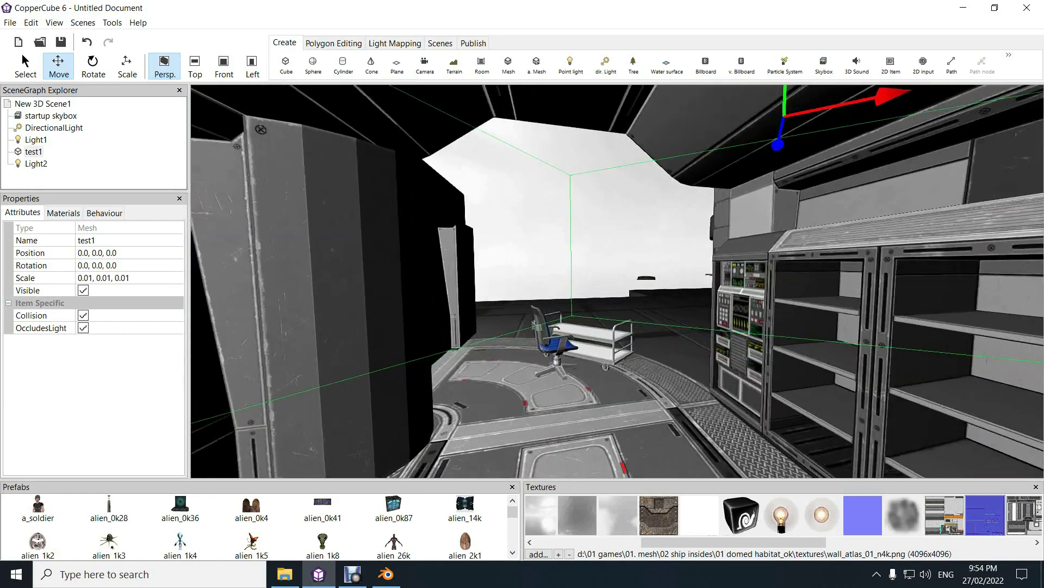
{"action": "key", "text": "w"}
{"action": "right_click_drag", "start_coordinate": [617, 281], "coordinate": [508, 281]}
{"action": "key", "text": "w"}
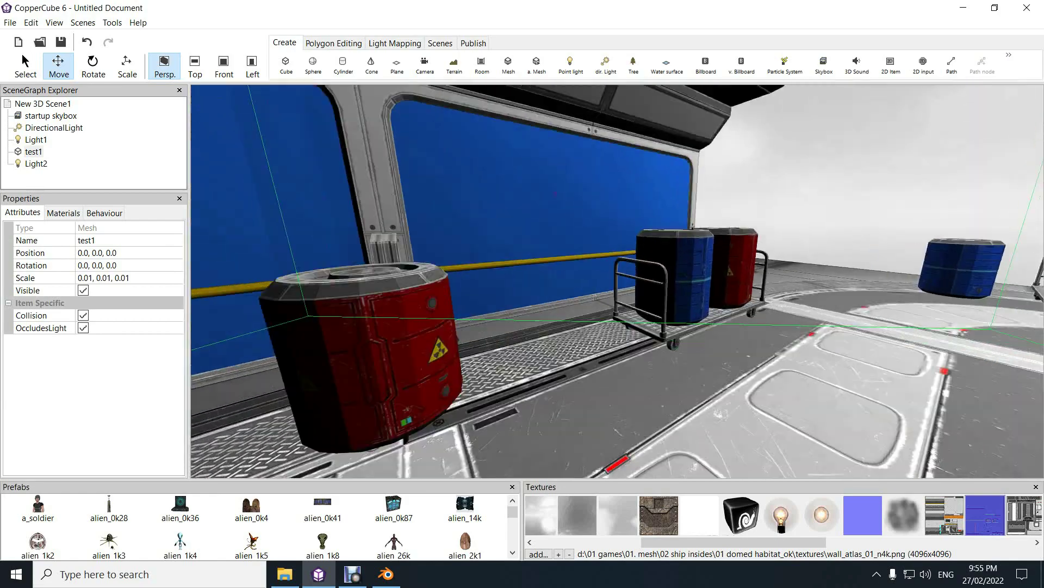
{"action": "right_click_drag", "start_coordinate": [617, 281], "coordinate": [781, 261]}
{"action": "key", "text": "w"}
{"action": "key", "text": "w"}
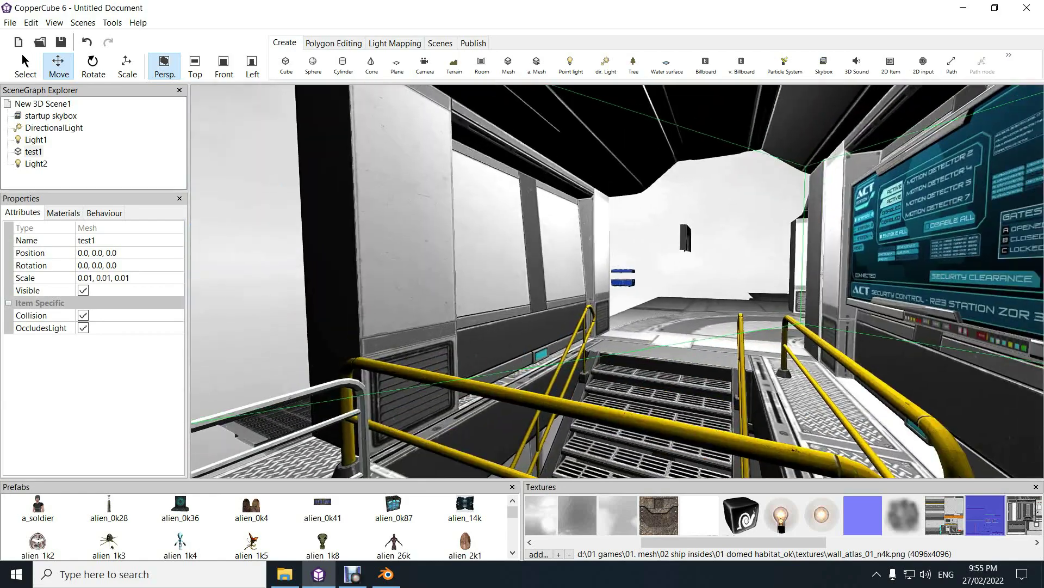
{"action": "right_click_drag", "start_coordinate": [617, 281], "coordinate": [759, 261]}
{"action": "key", "text": "w"}
{"action": "right_click_drag", "start_coordinate": [618, 281], "coordinate": [759, 261]}
{"action": "key", "text": "w"}
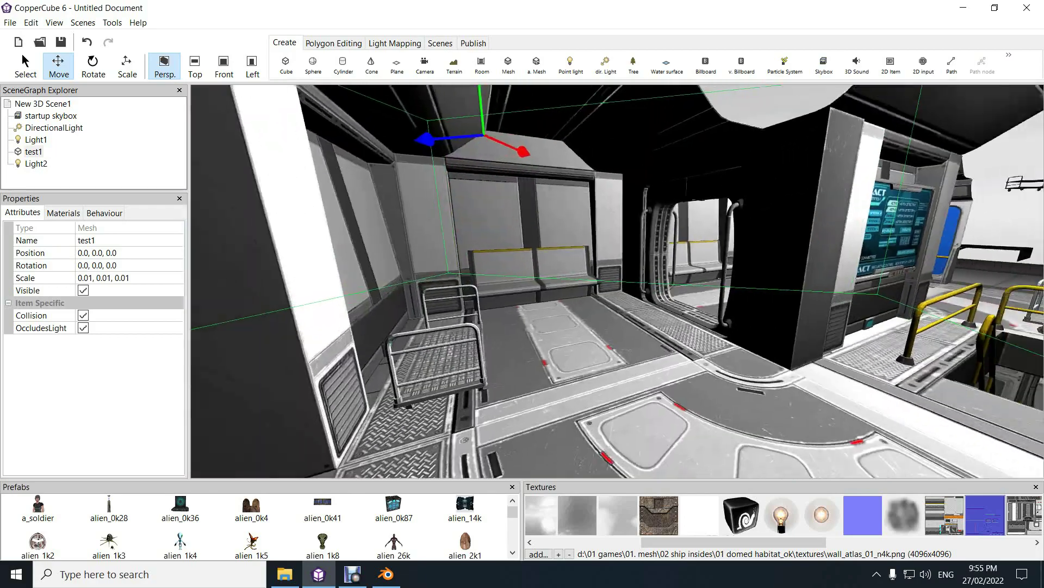
{"action": "right_click_drag", "start_coordinate": [618, 281], "coordinate": [758, 261]}
{"action": "key", "text": "w"}
{"action": "key", "text": "w"}
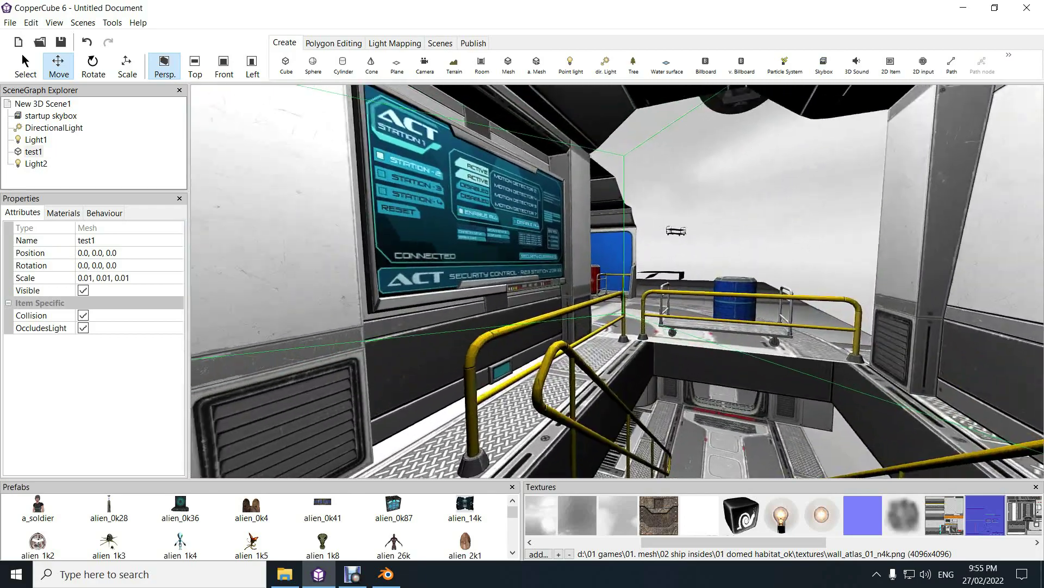
Inspect the staircase and the lower level's control console, floor grating and doorways
{"action": "key", "text": "w"}
{"action": "key", "text": "w"}
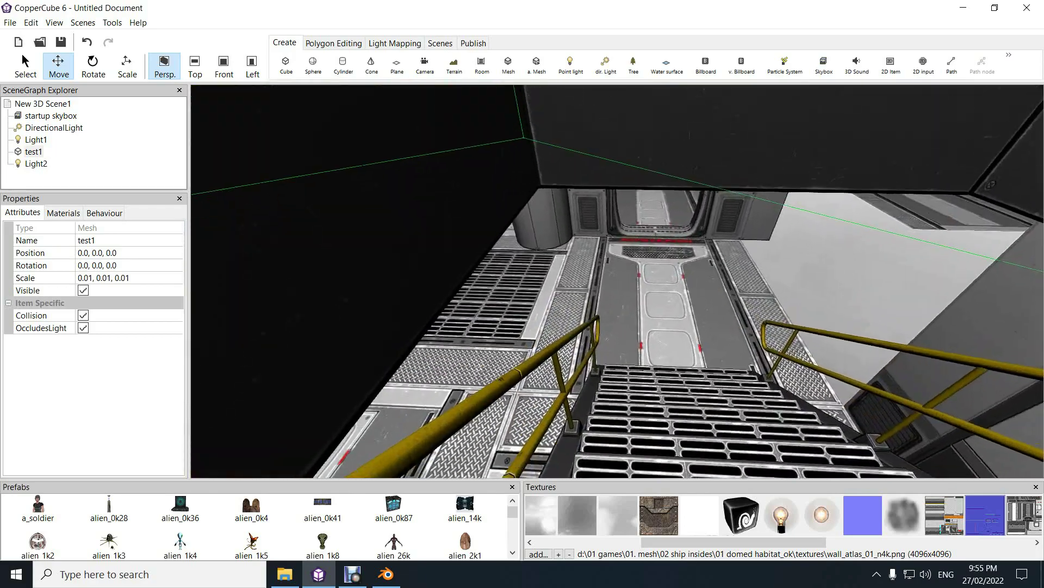
{"action": "key", "text": "w"}
{"action": "key", "text": "Left"}
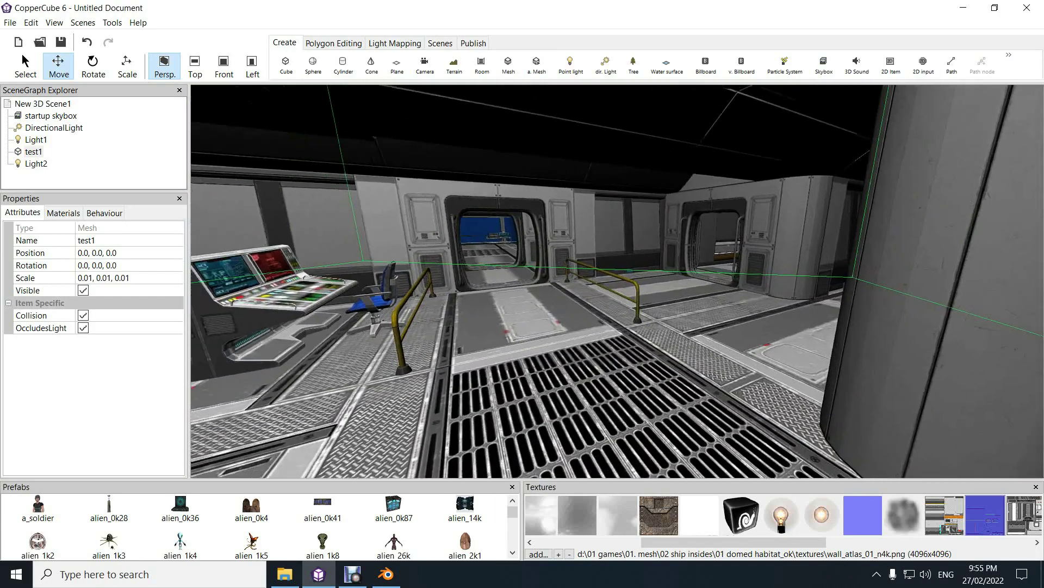
{"action": "key", "text": "Left"}
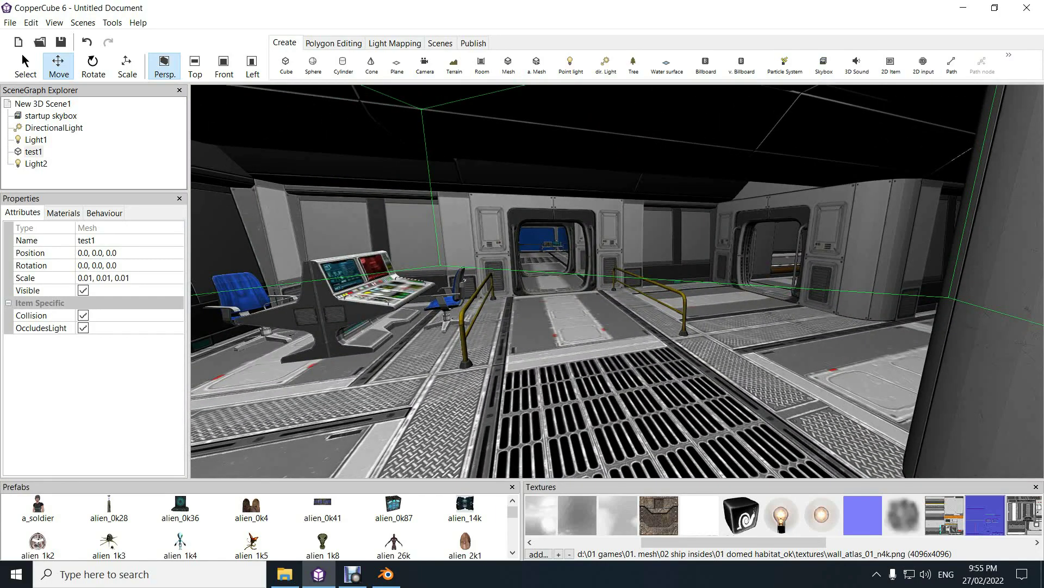
{"action": "key", "text": "Up"}
{"action": "key", "text": "Up"}
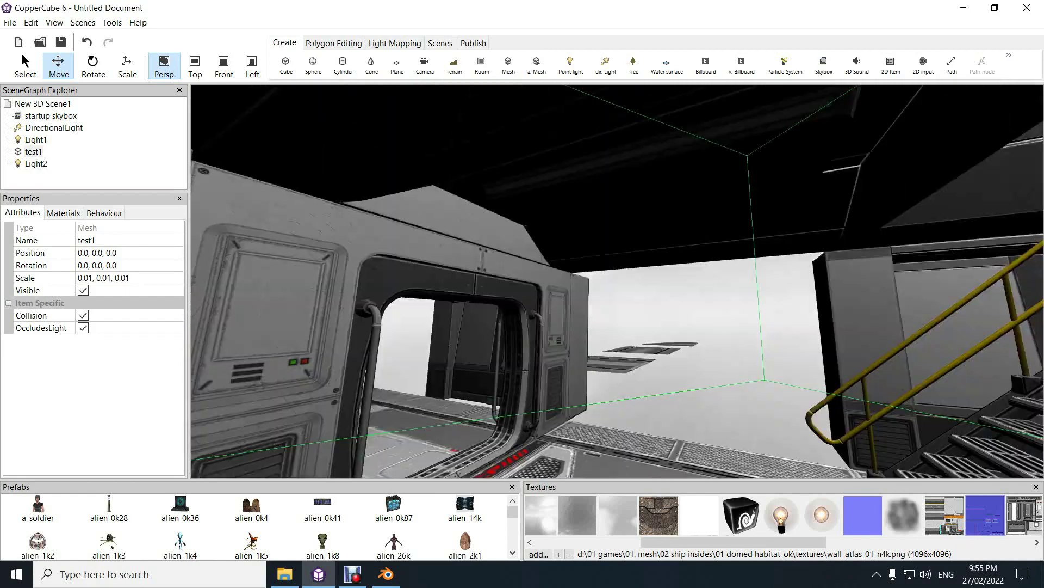
Survey the loose props floating outside the base, as far as the flat black box beside the antenna
{"action": "key", "text": "Up"}
{"action": "key", "text": "Up"}
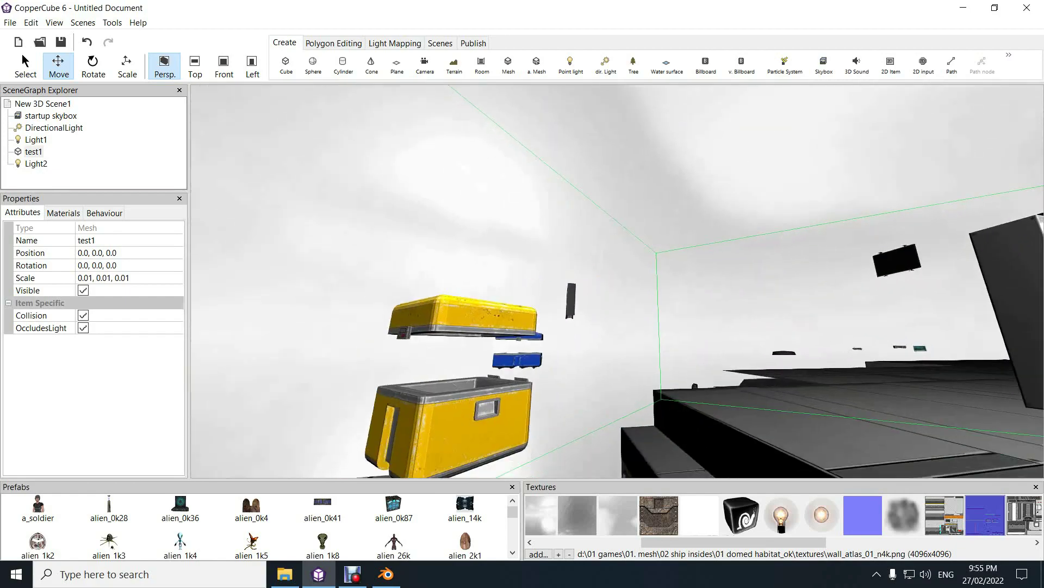
{"action": "key", "text": "Up"}
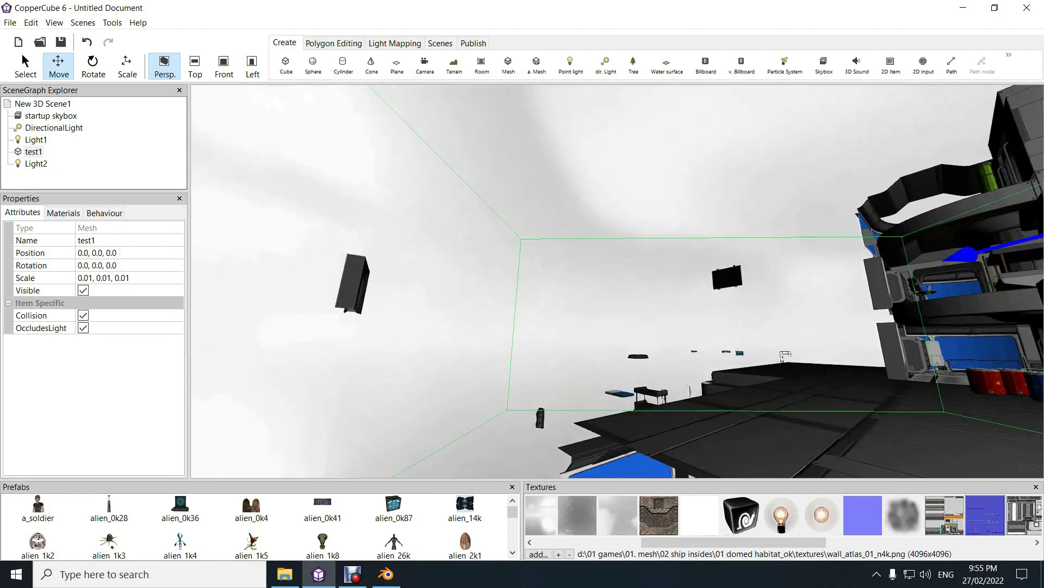
{"action": "key", "text": "Up"}
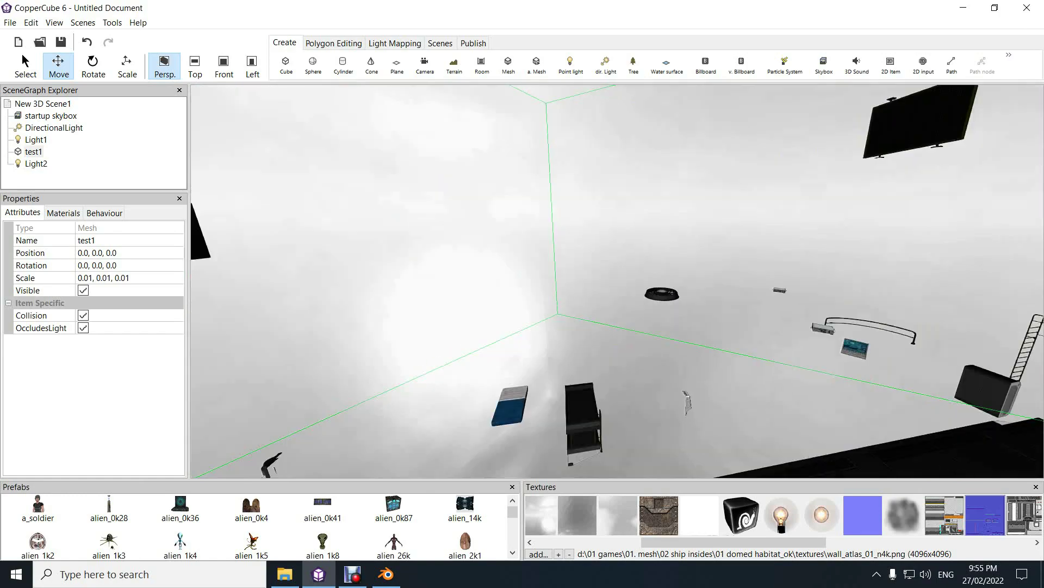
{"action": "key", "text": "Up"}
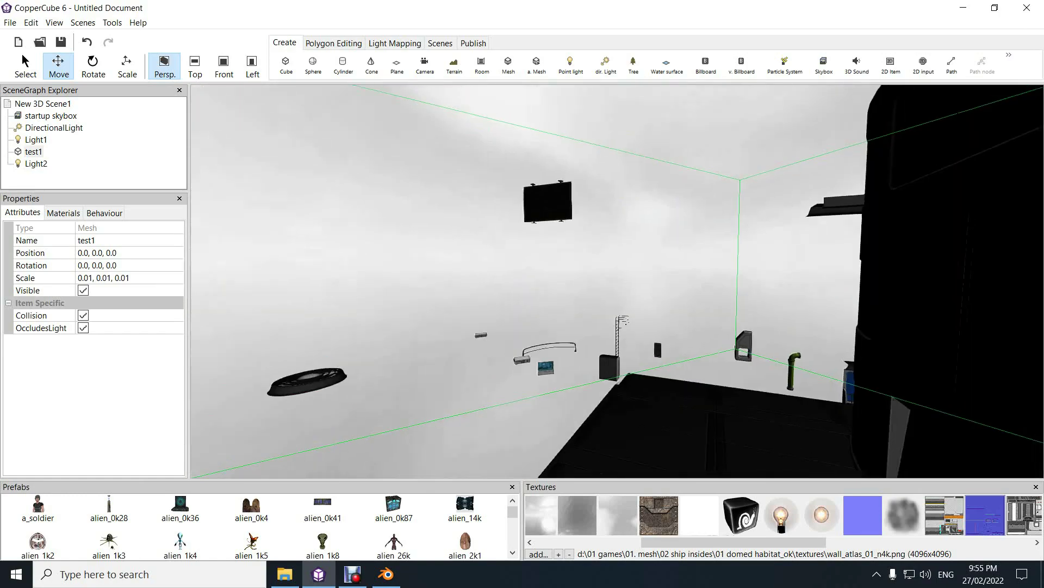
{"action": "key", "text": "Up"}
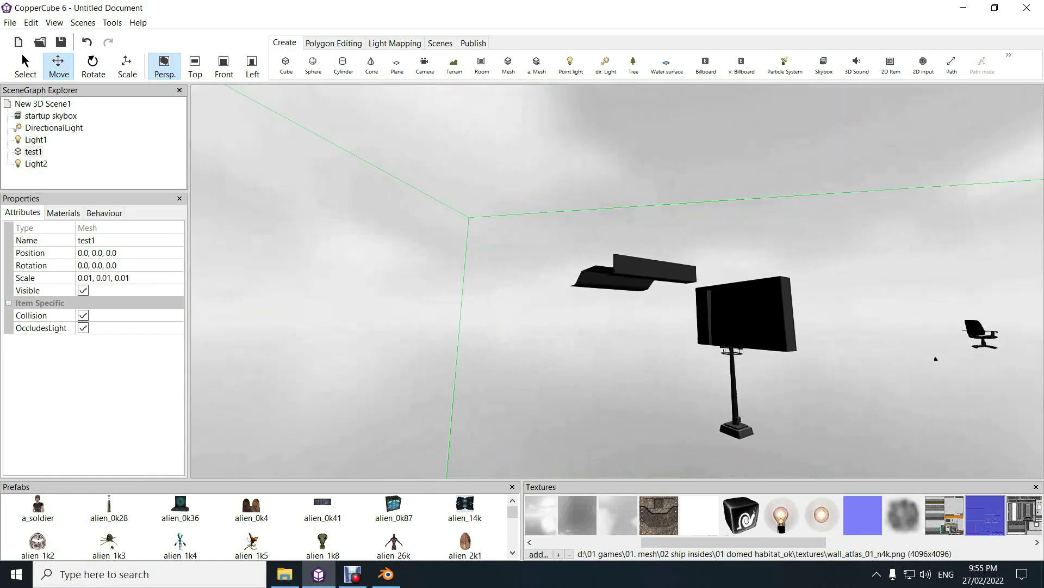
{"action": "key", "text": "Down"}
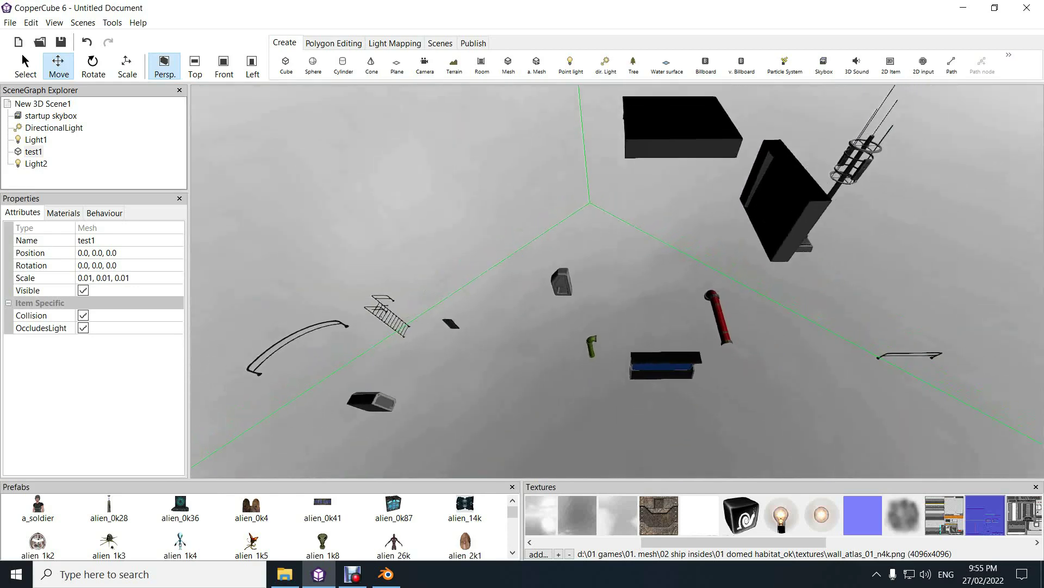
{"action": "key", "text": "Up"}
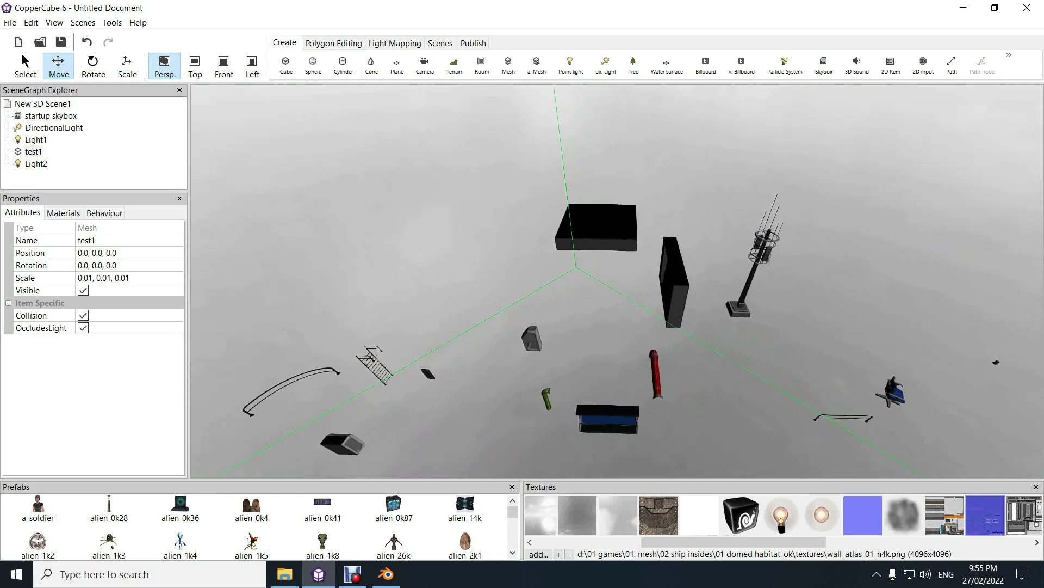
{"action": "key", "text": "Up"}
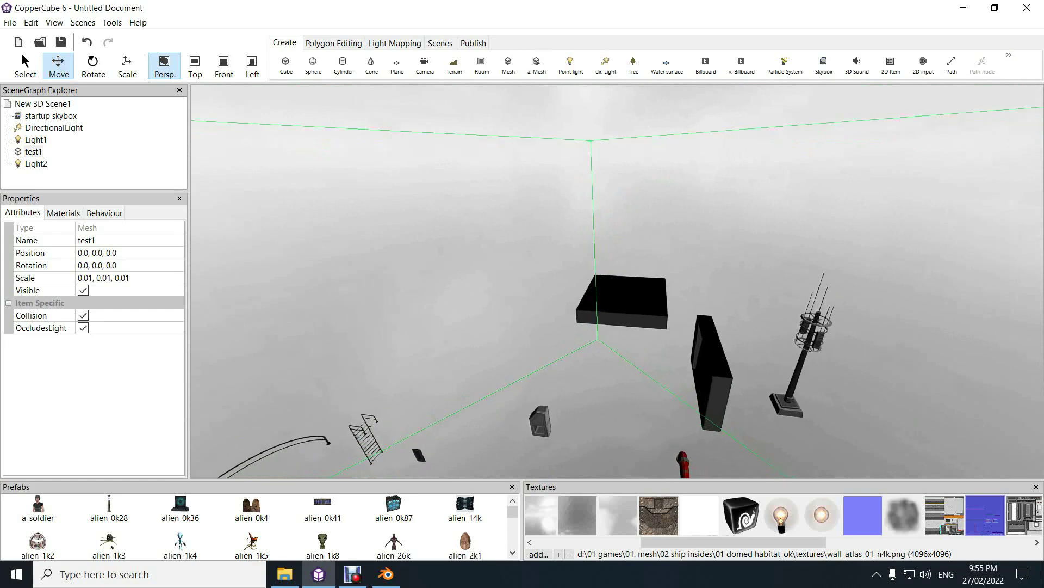
{"action": "key", "text": "Down"}
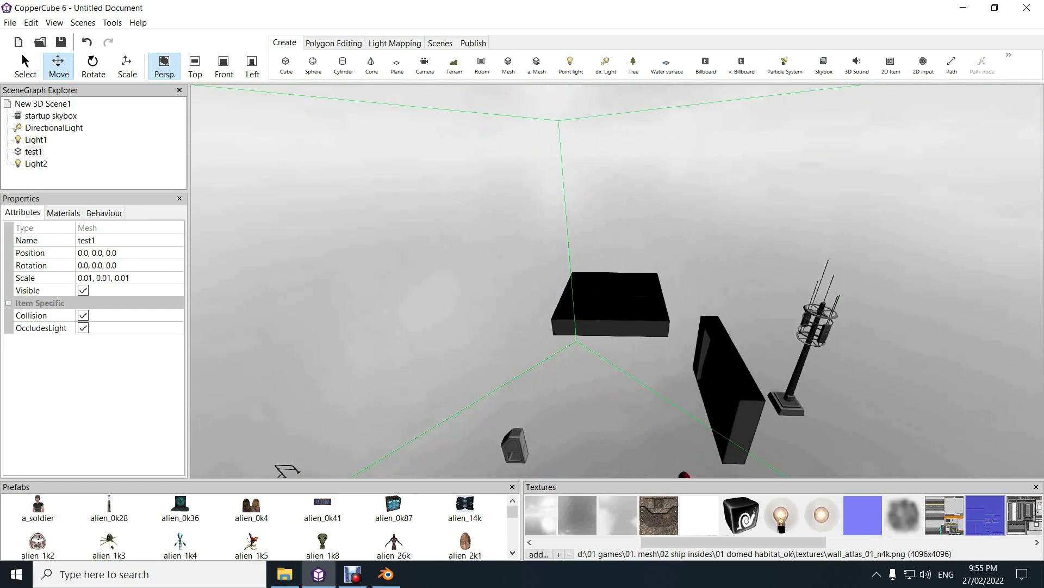
{"action": "key", "text": "Right"}
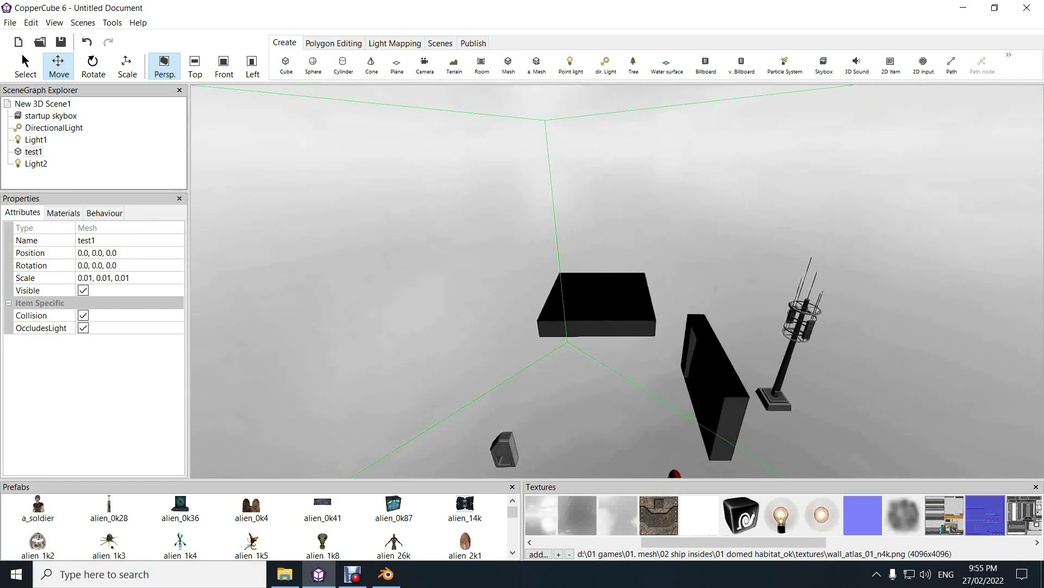
Create a new mesh object from the triangles of test1's flat black box near the antenna
{"action": "left_click", "coordinate": [54, 127]}
{"action": "left_click", "coordinate": [33, 151]}
{"action": "left_click", "coordinate": [334, 43]}
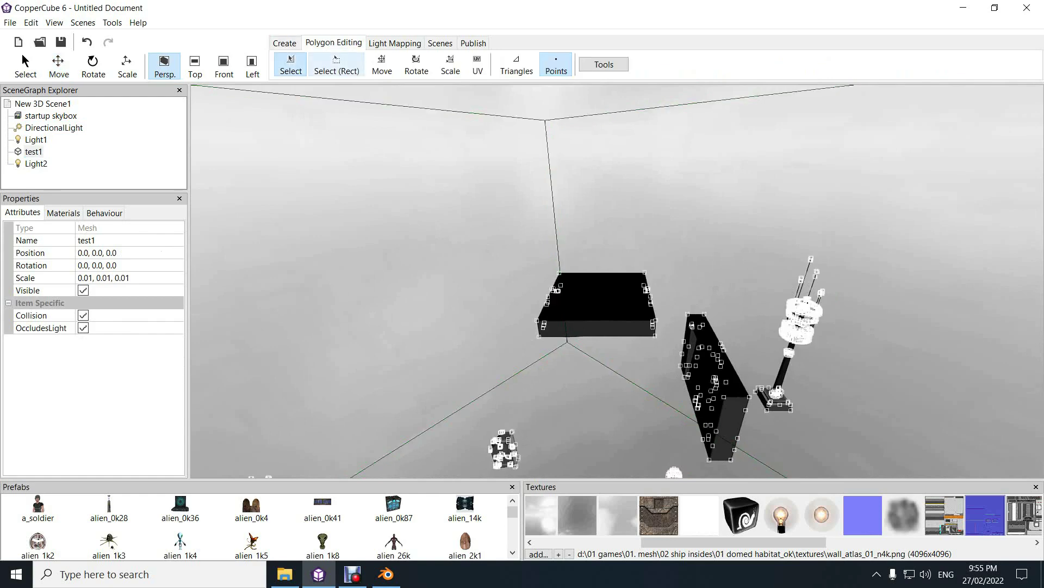
{"action": "left_click", "coordinate": [337, 64]}
{"action": "left_click", "coordinate": [517, 64]}
{"action": "left_click_drag", "start_coordinate": [492, 214], "coordinate": [670, 365]}
{"action": "left_click", "coordinate": [604, 64]}
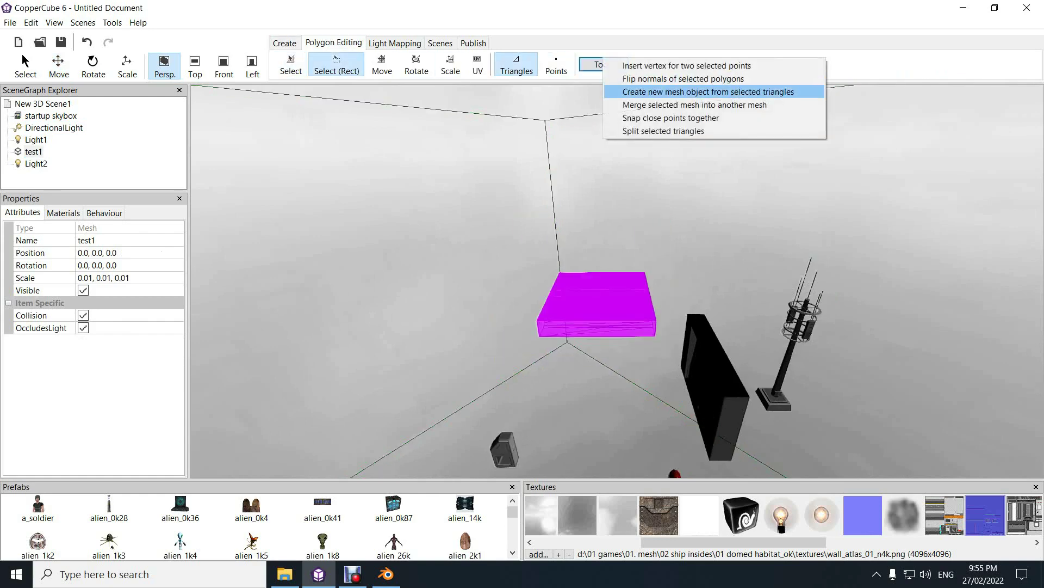
{"action": "left_click", "coordinate": [708, 91]}
Delete the flat box's selected triangles from the test1 mesh
{"action": "left_click", "coordinate": [36, 163]}
{"action": "left_click", "coordinate": [34, 152]}
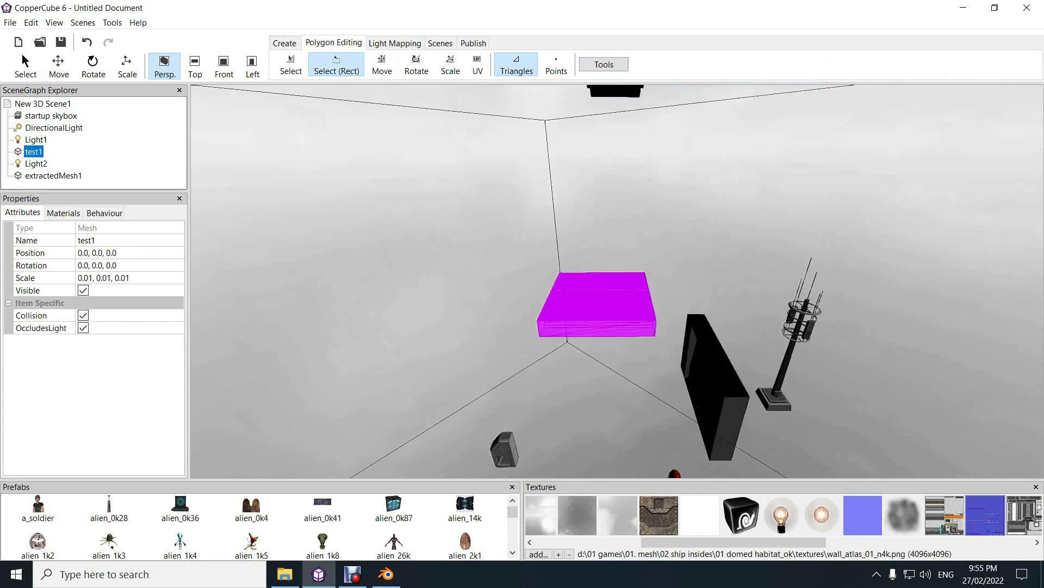
{"action": "key", "text": "Delete"}
Parent extractedMesh1 to test1 and set its position to 0.0, 0.0, 0.0
{"action": "left_click", "coordinate": [53, 176]}
{"action": "left_click_drag", "start_coordinate": [53, 175], "coordinate": [33, 152]}
{"action": "left_click", "coordinate": [129, 252]}
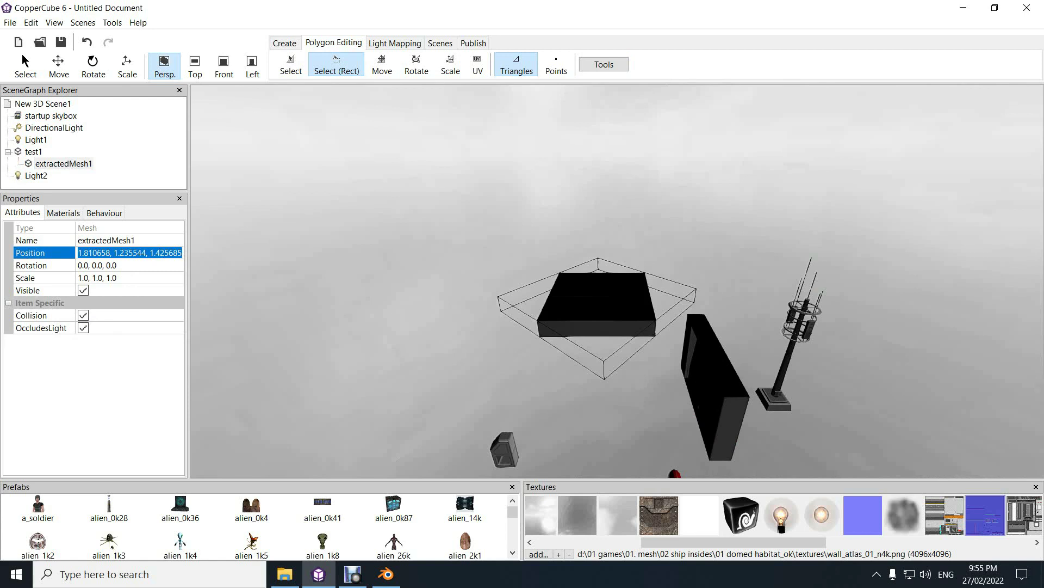
{"action": "type", "text": "0"}
{"action": "key", "text": "Return"}
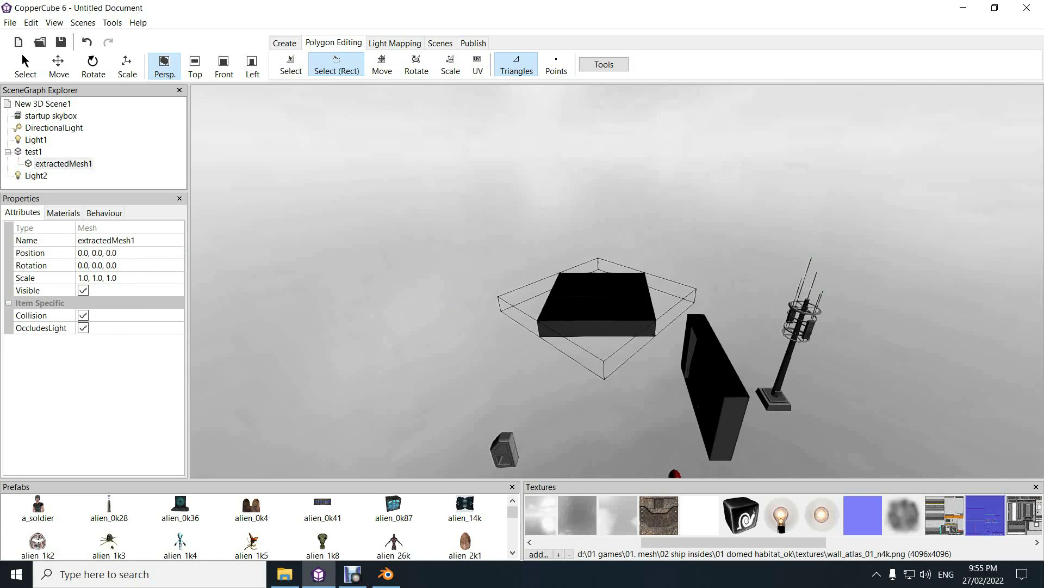
Center the pivot of extractedMesh1 on its geometry and check its move gizmo from above
{"action": "left_click", "coordinate": [290, 64]}
{"action": "right_click", "coordinate": [63, 167]}
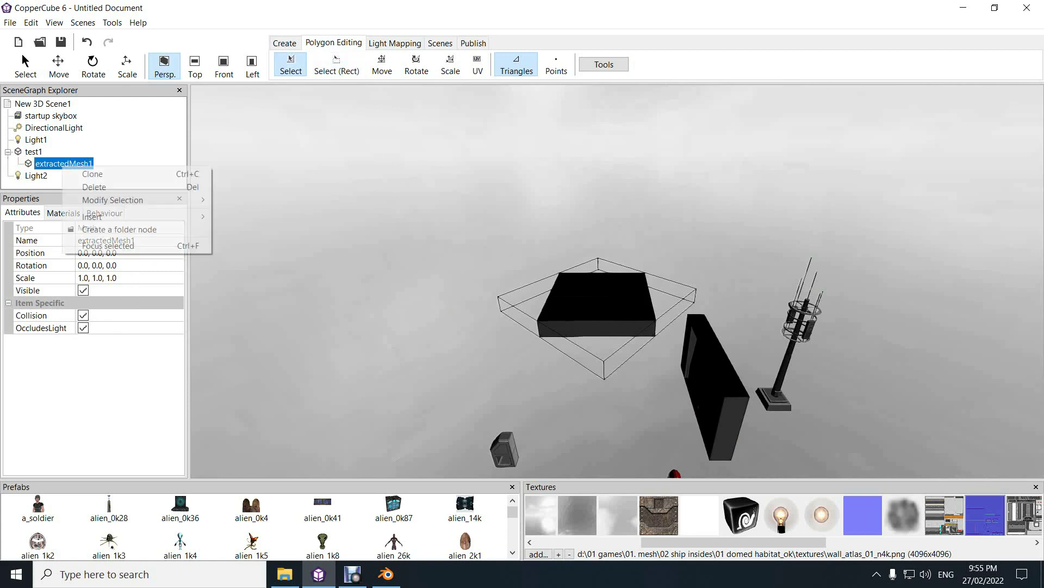
{"action": "mouse_move", "coordinate": [128, 200]}
{"action": "left_click", "coordinate": [350, 223]}
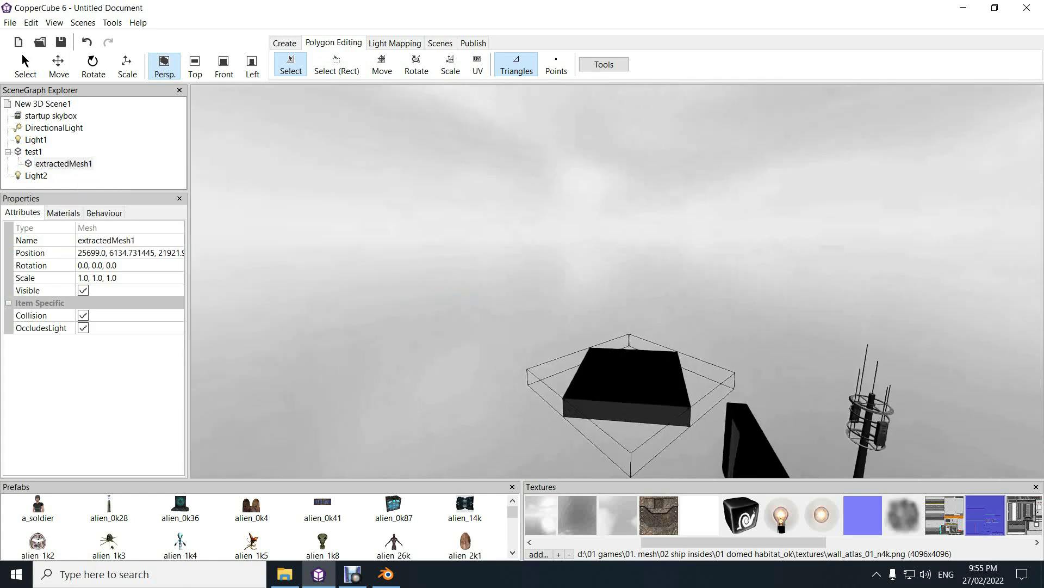
{"action": "left_click", "coordinate": [59, 67]}
{"action": "scroll", "coordinate": [618, 348], "scroll_direction": "up", "scroll_amount": 2}
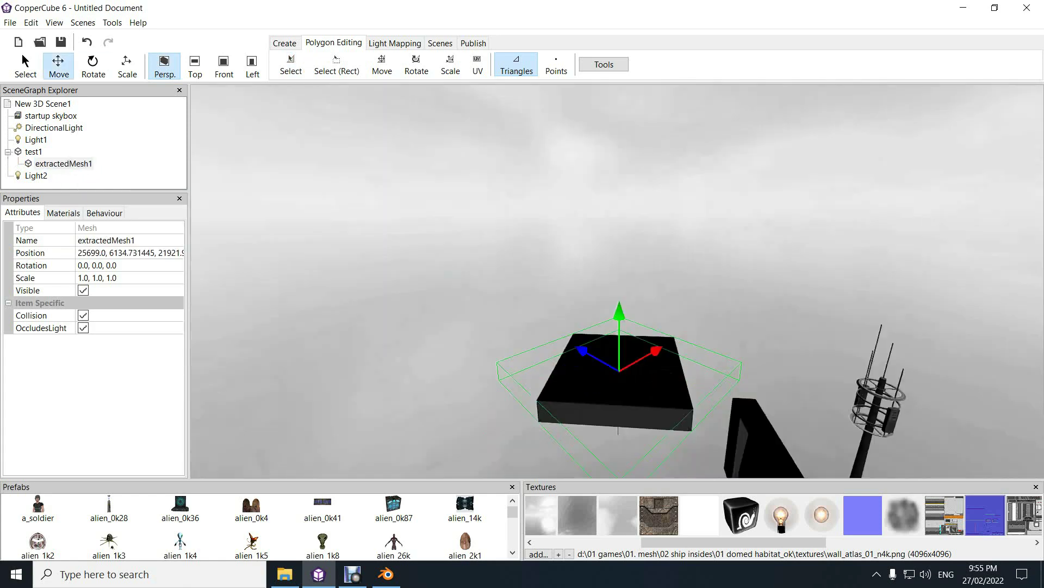
{"action": "scroll", "coordinate": [618, 281], "scroll_direction": "up", "scroll_amount": 2}
{"action": "left_click_drag", "start_coordinate": [617, 281], "coordinate": [620, 375]}
{"action": "scroll", "coordinate": [618, 326], "scroll_direction": "down", "scroll_amount": 5}
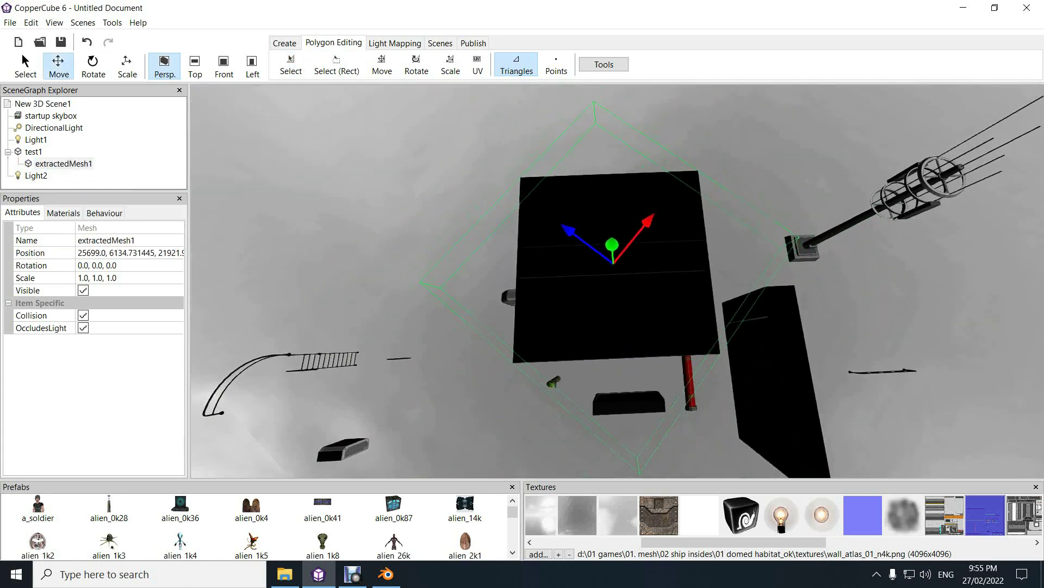
Examine how extractedMesh1's move axes line up with the box's edges from several views, and clear the selection
{"action": "scroll", "coordinate": [618, 281], "scroll_direction": "down", "scroll_amount": 2}
{"action": "left_click_drag", "start_coordinate": [617, 282], "coordinate": [625, 282]}
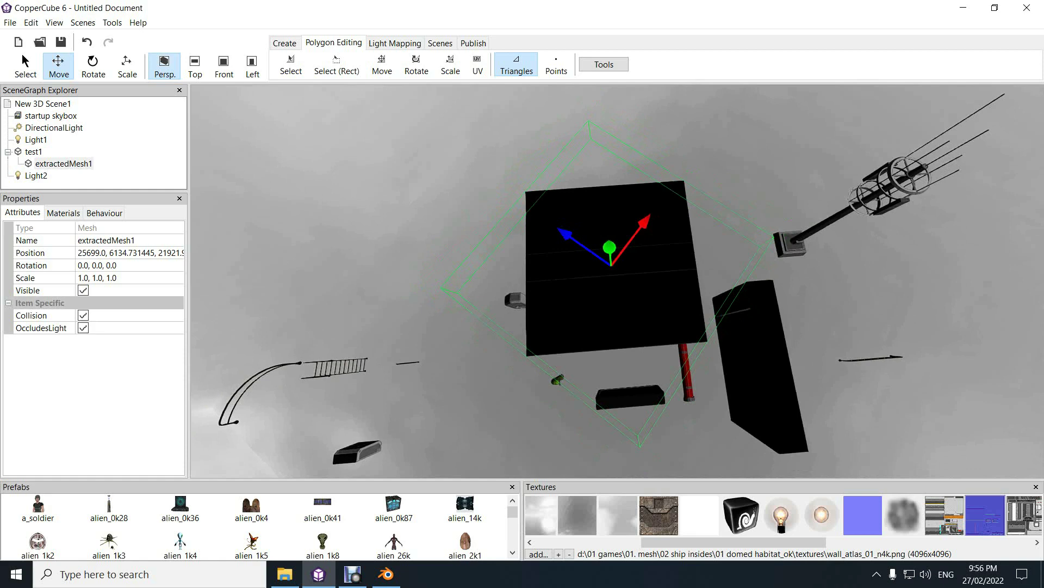
{"action": "right_click_drag", "start_coordinate": [612, 283], "coordinate": [617, 239]}
{"action": "key", "text": "w"}
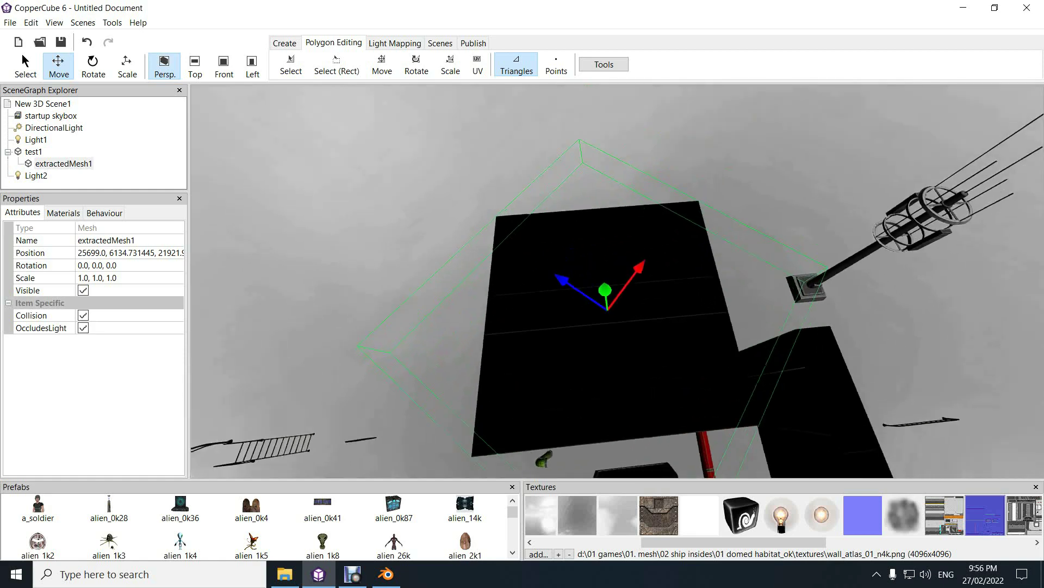
{"action": "key", "text": "s"}
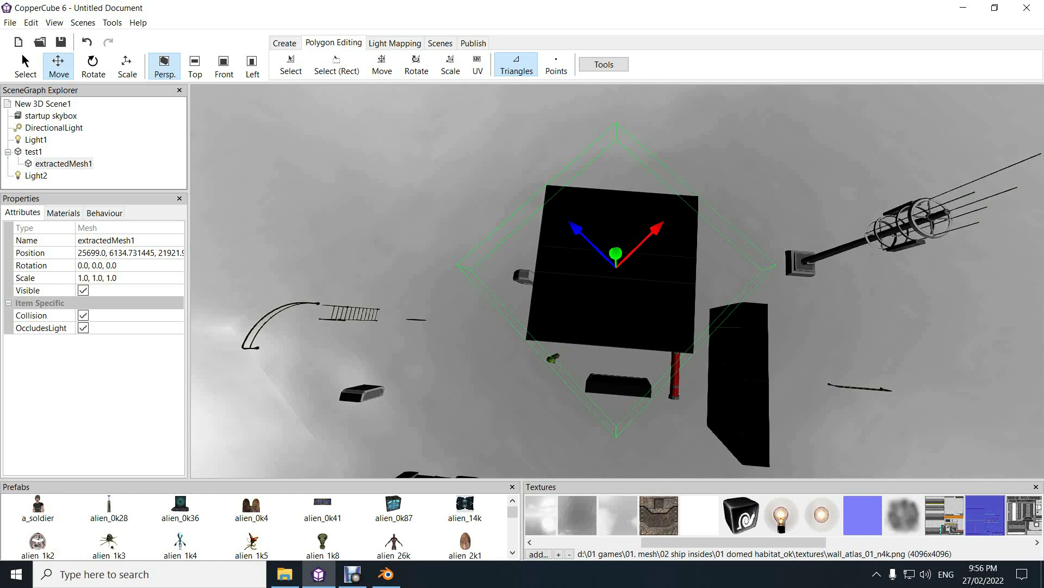
{"action": "left_click", "coordinate": [31, 22]}
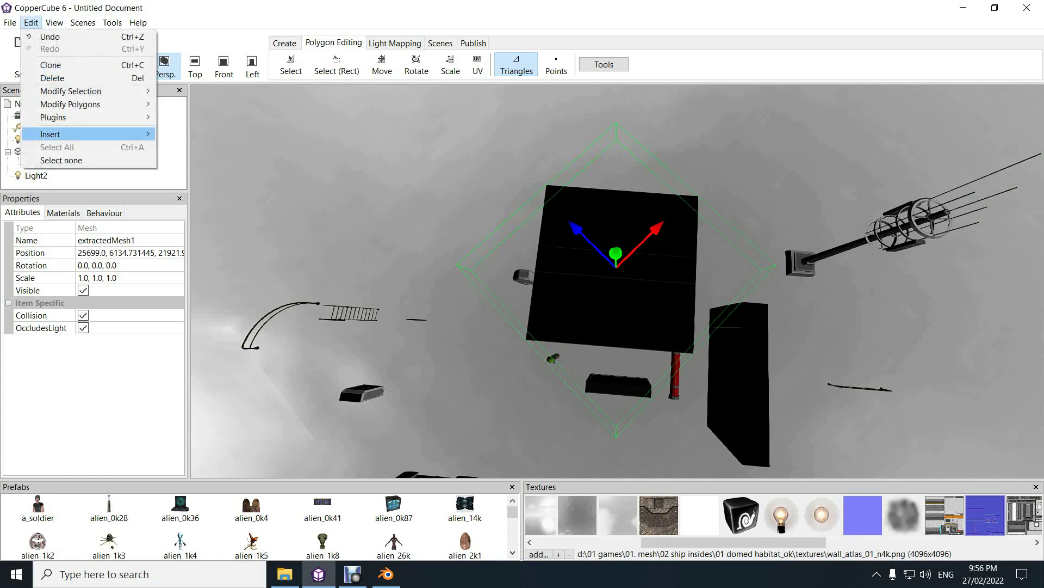
{"action": "mouse_move", "coordinate": [55, 117]}
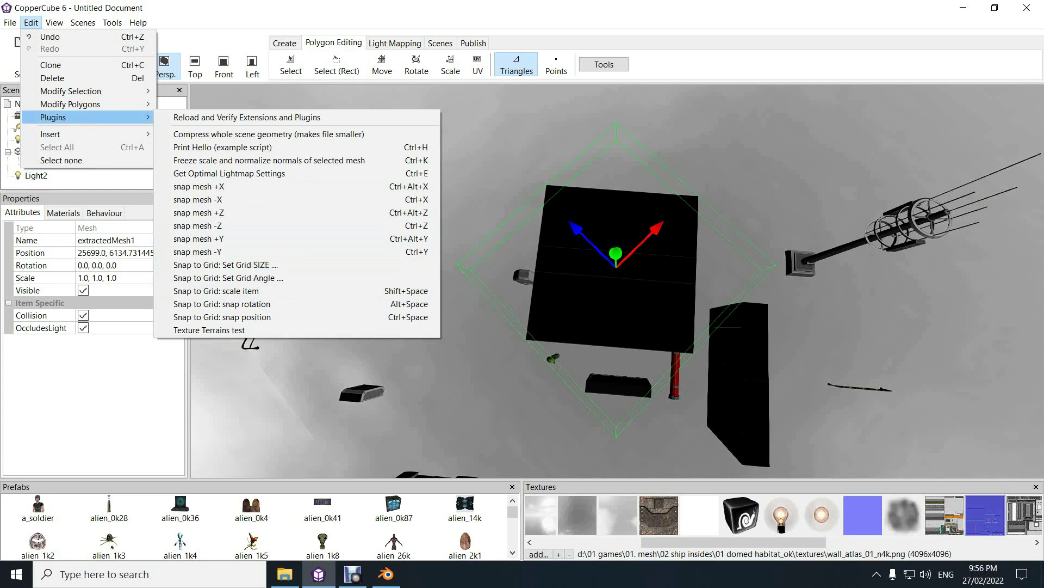
{"action": "left_click", "coordinate": [61, 160]}
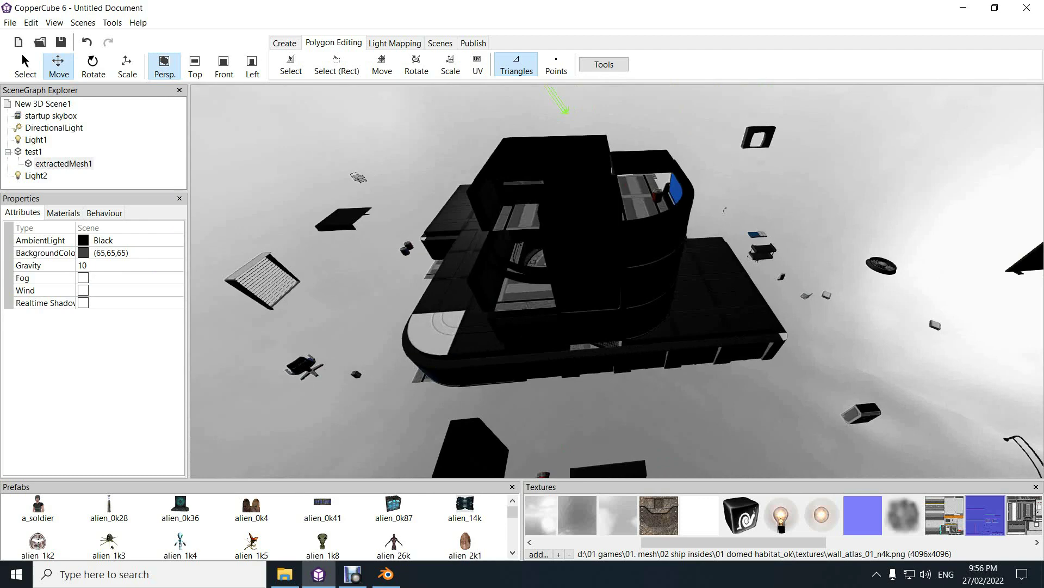
Add another point light to the scene near the base model
{"action": "left_click", "coordinate": [285, 43]}
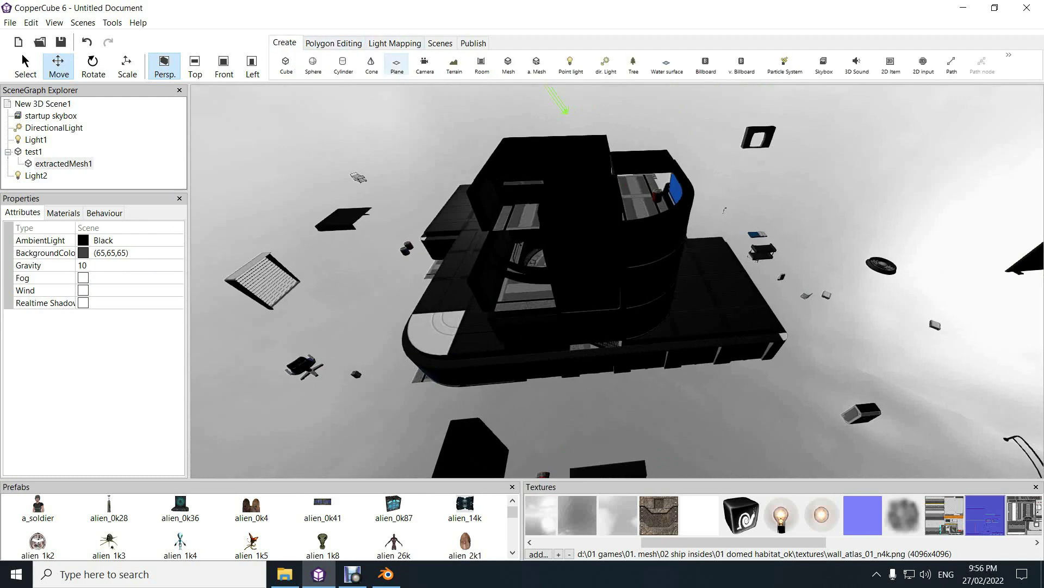
{"action": "left_click", "coordinate": [570, 65]}
{"action": "left_click_drag", "start_coordinate": [618, 233], "coordinate": [619, 182]}
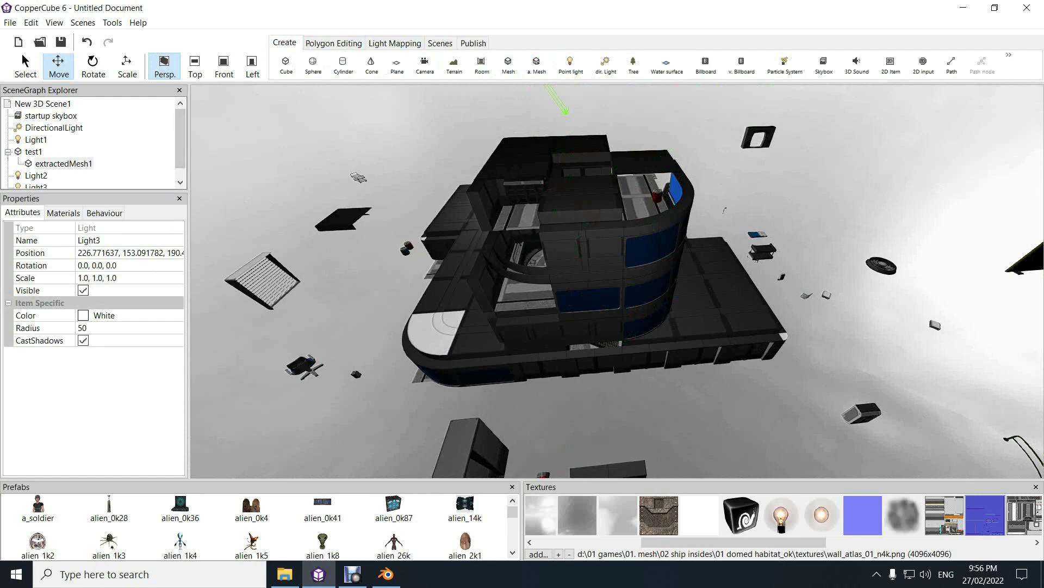
Delete the test1 mesh together with its extracted child mesh from the scene
{"action": "left_click_drag", "start_coordinate": [181, 191], "coordinate": [181, 239]}
{"action": "left_click", "coordinate": [33, 152]}
{"action": "key", "text": "Delete"}
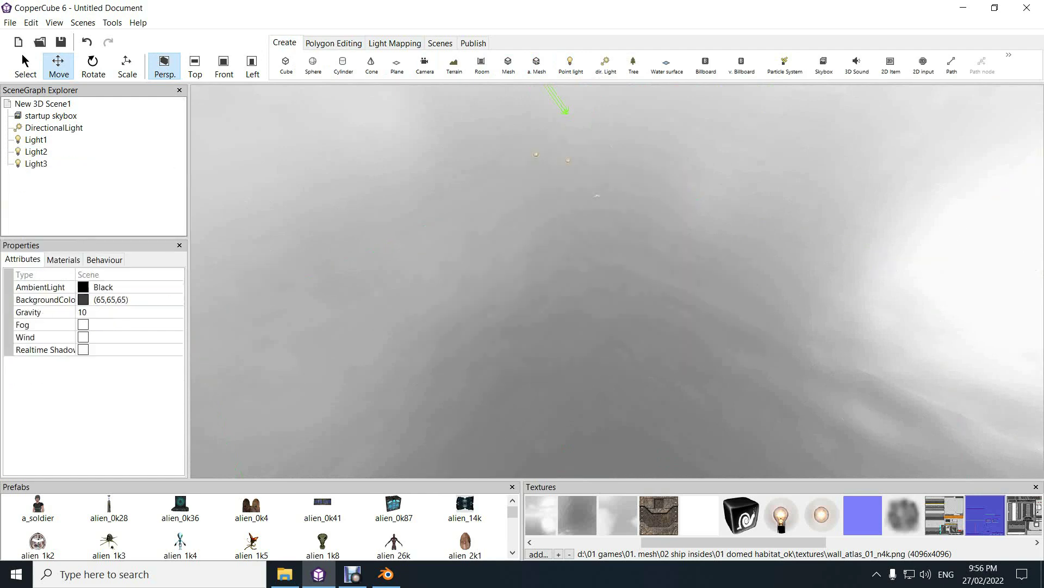
Switch to Blender, select the Roof_Normal_01 object and display its transform properties beside the 3D view
{"action": "key", "text": "alt+Tab"}
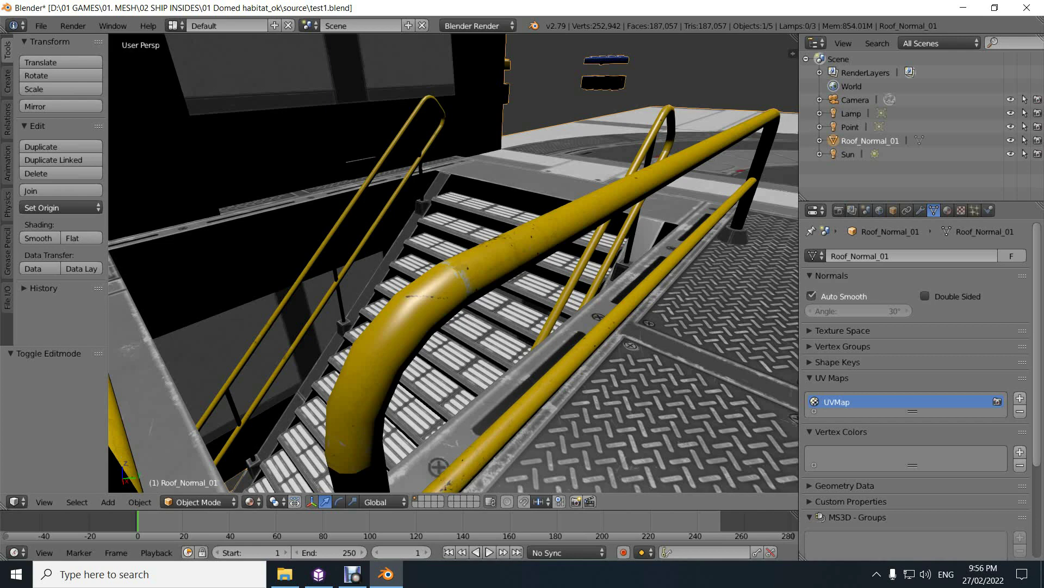
{"action": "mouse_move", "coordinate": [319, 573]}
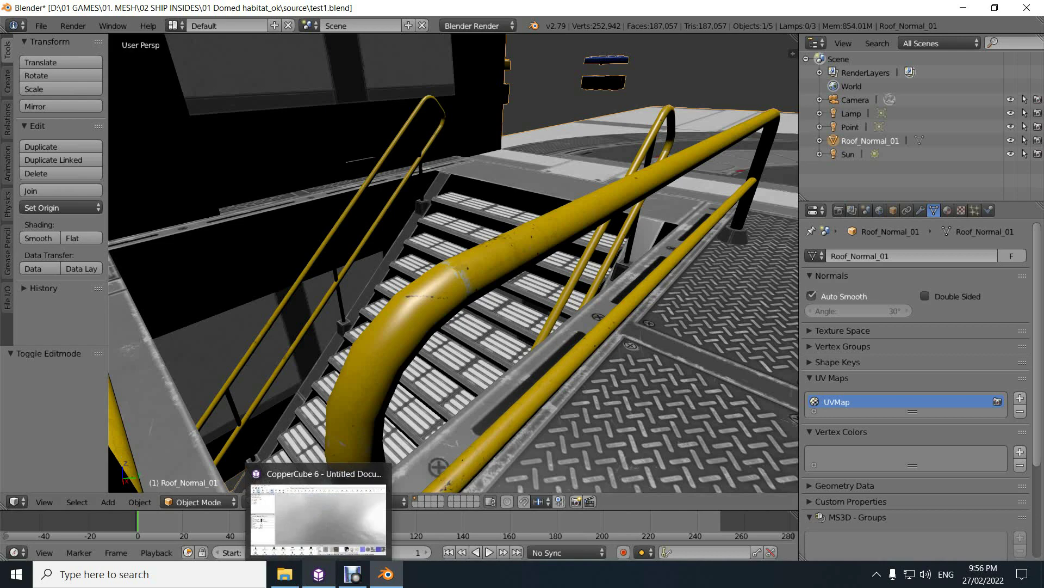
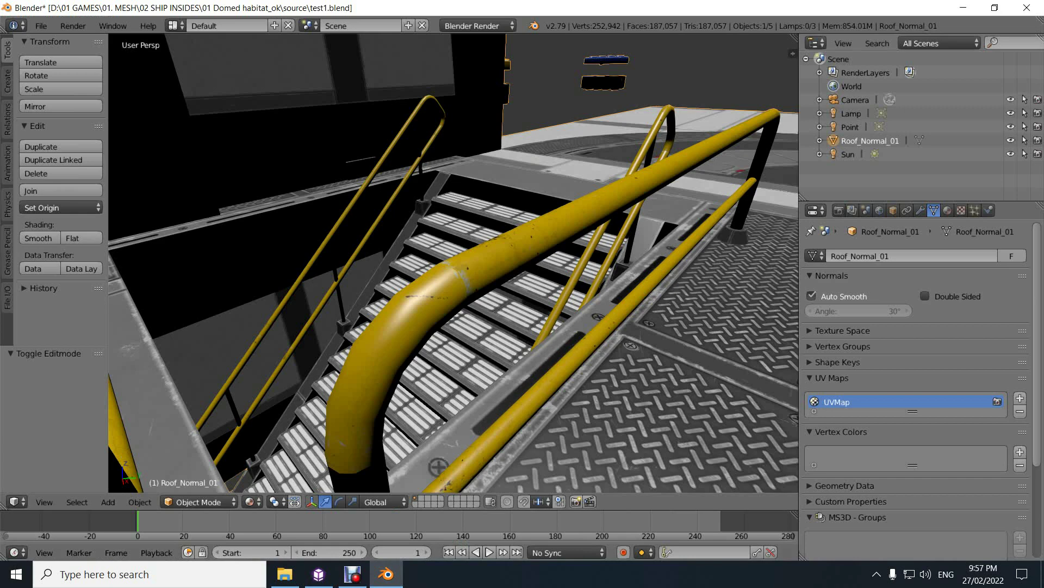
{"action": "left_click", "coordinate": [850, 127]}
{"action": "left_click", "coordinate": [870, 141]}
{"action": "left_click_drag", "start_coordinate": [799, 42], "coordinate": [821, 42]}
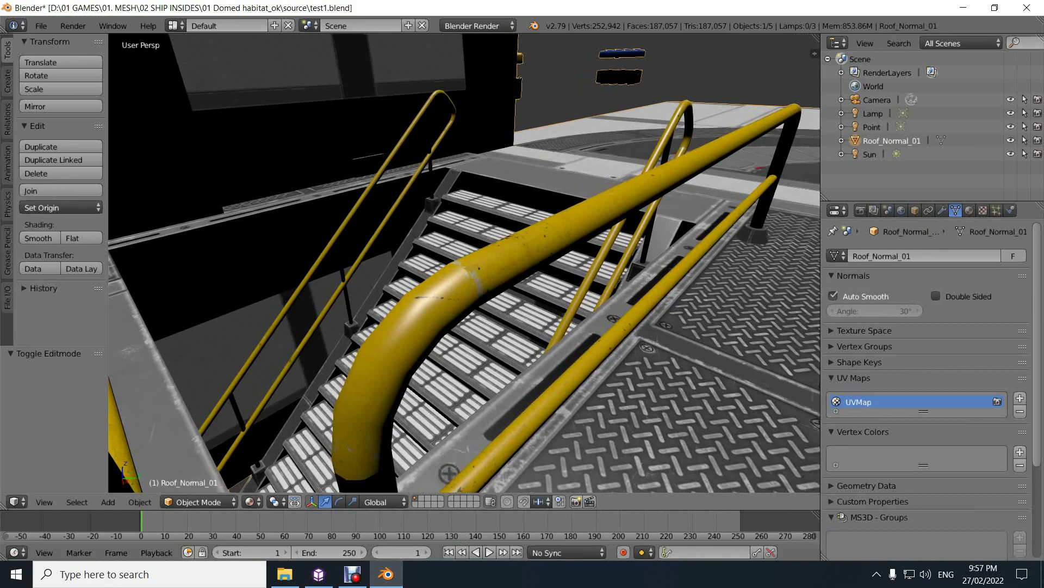
{"action": "key", "text": "n"}
{"action": "left_click_drag", "start_coordinate": [698, 261], "coordinate": [669, 262]}
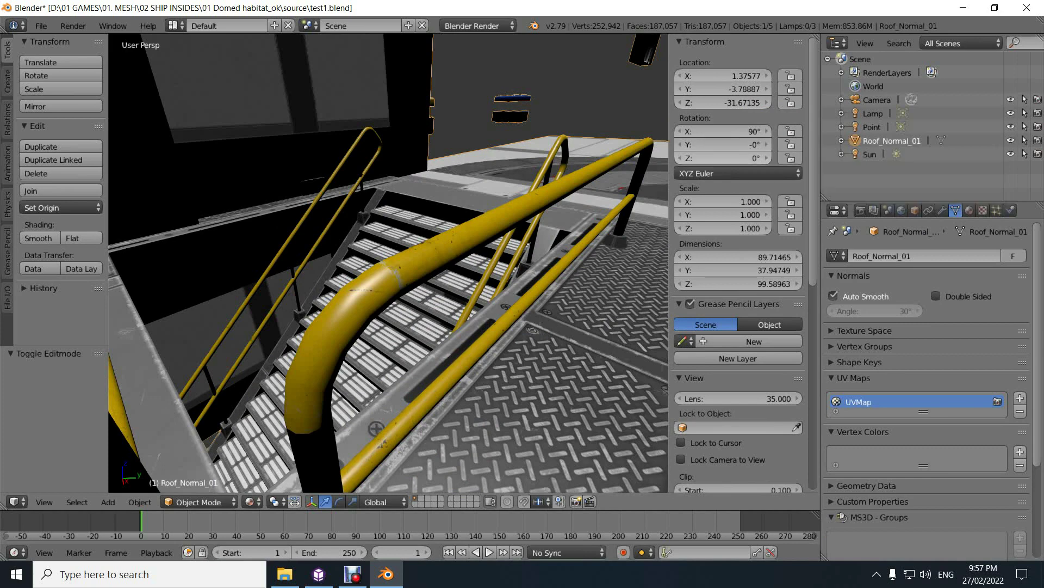
Set the Z rotation of Roof_Normal_01 to 50°
{"action": "left_click", "coordinate": [724, 158]}
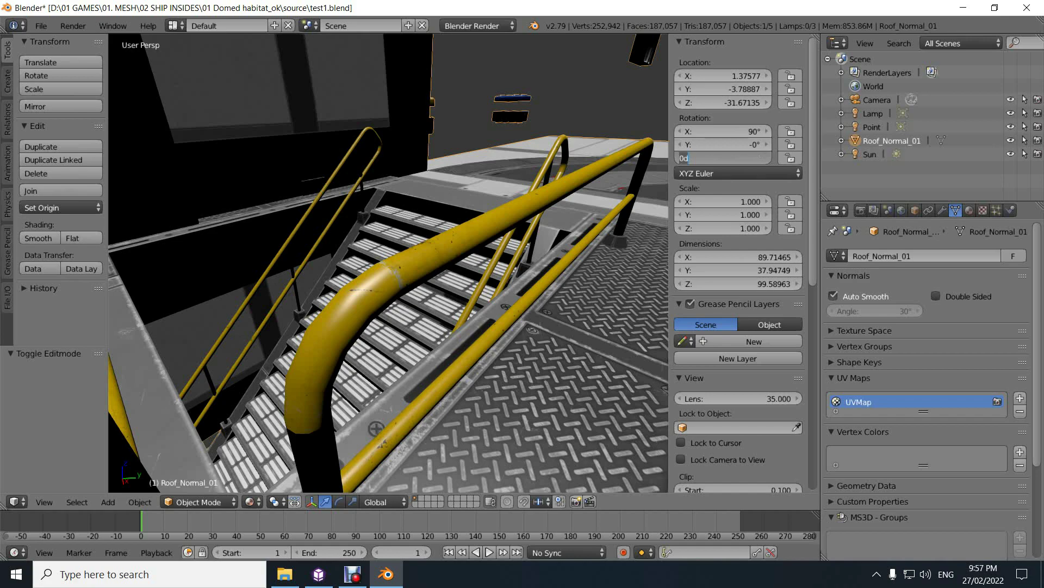
{"action": "key", "text": "Return"}
{"action": "left_click", "coordinate": [44, 502]}
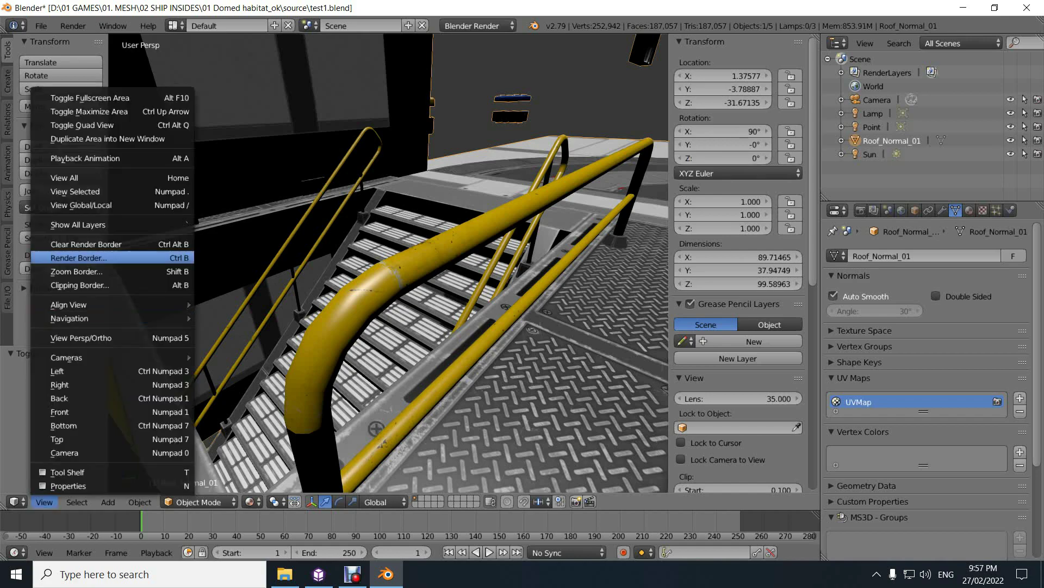
{"action": "mouse_move", "coordinate": [109, 318]}
{"action": "left_click", "coordinate": [243, 317]}
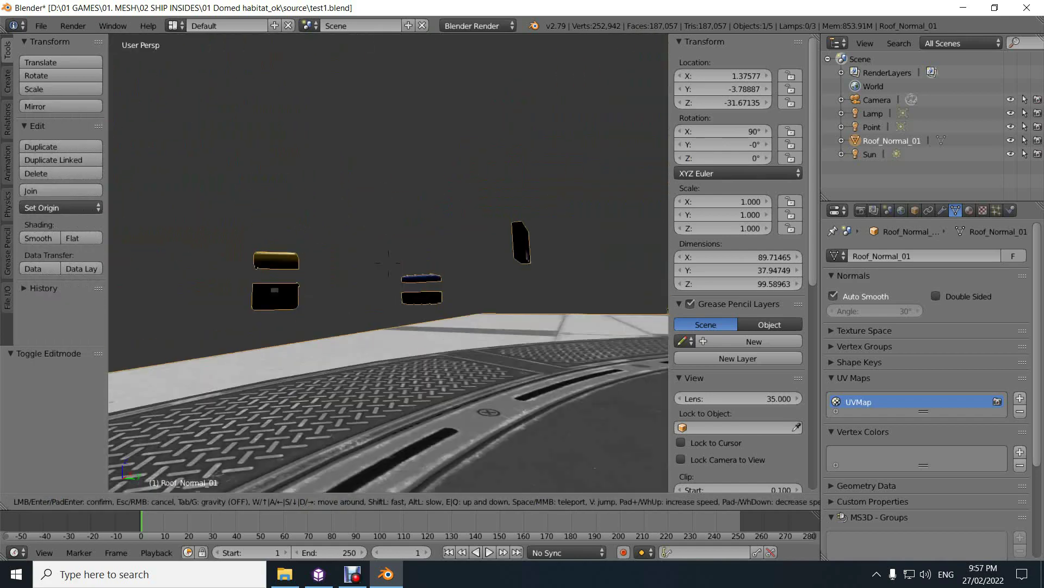
{"action": "key", "text": "s"}
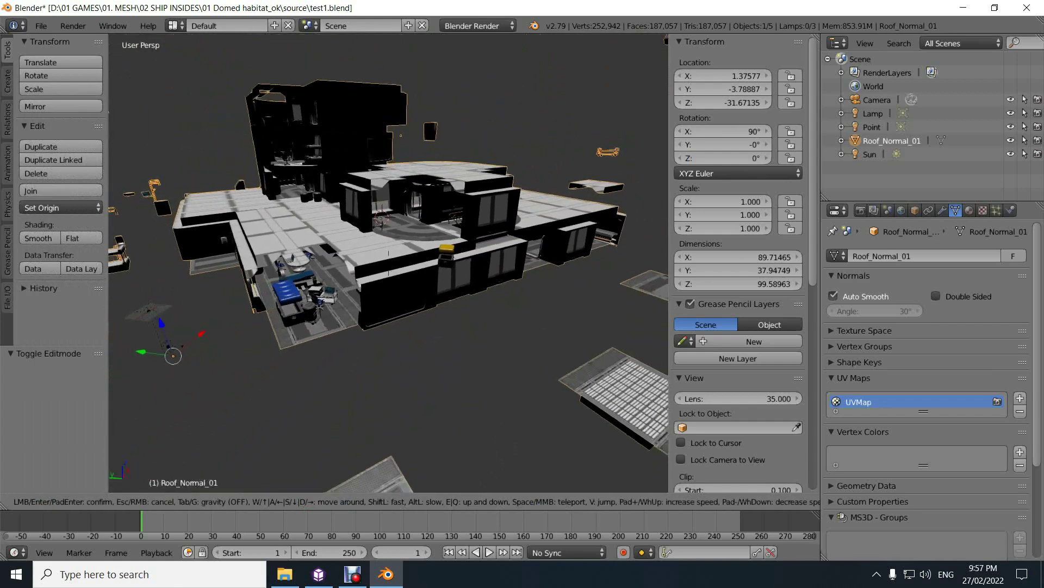
{"action": "key", "text": "a"}
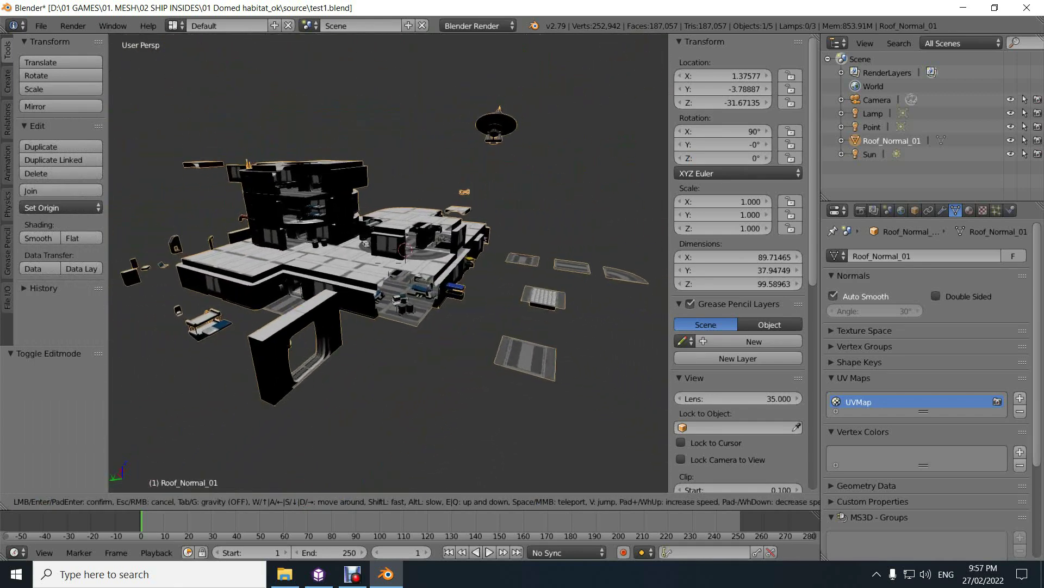
{"action": "key", "text": "Return"}
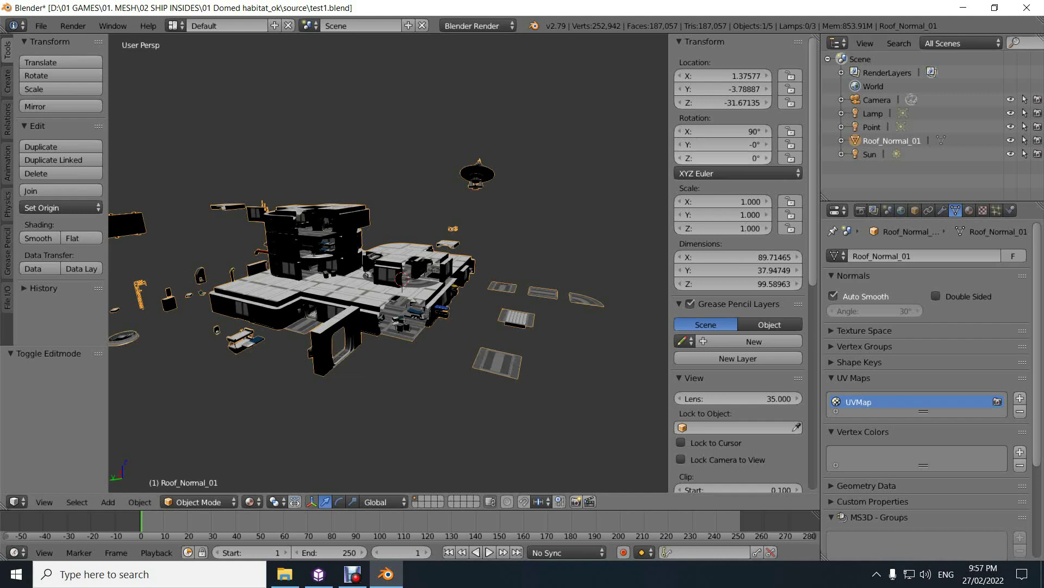
{"action": "left_click", "coordinate": [723, 158]}
{"action": "type", "text": "50"}
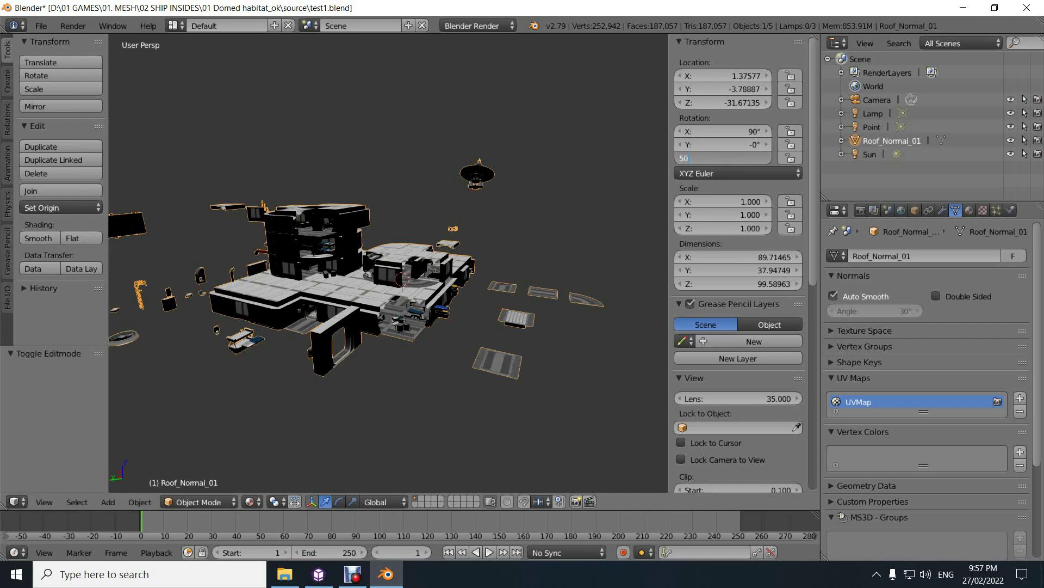
{"action": "key", "text": "Return"}
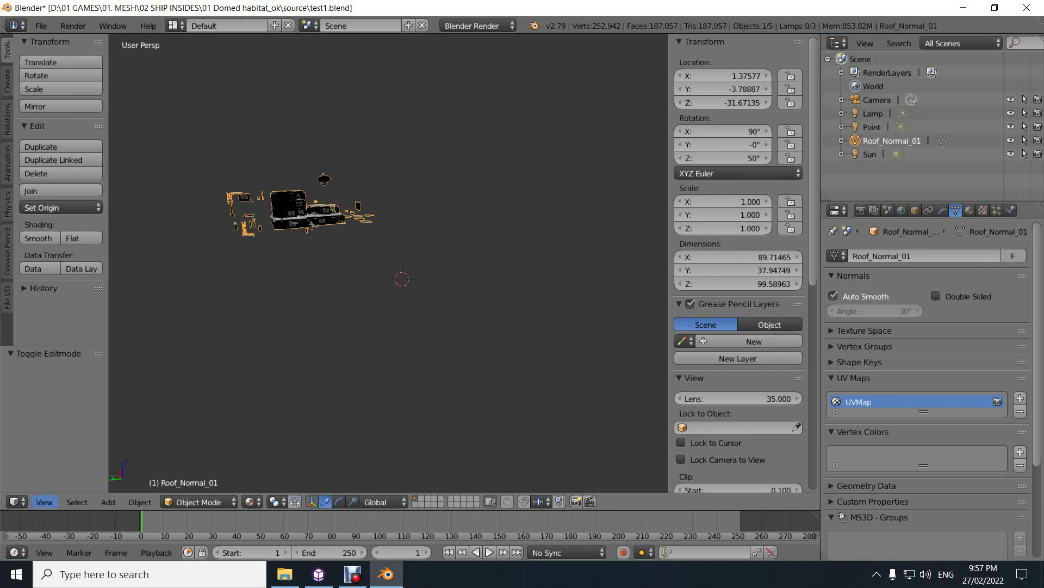
Check the rotated base model from closer up and export it in Wavefront format as test1b.obj in the source folder
{"action": "left_click", "coordinate": [44, 502]}
{"action": "mouse_move", "coordinate": [69, 318]}
{"action": "left_click", "coordinate": [244, 318]}
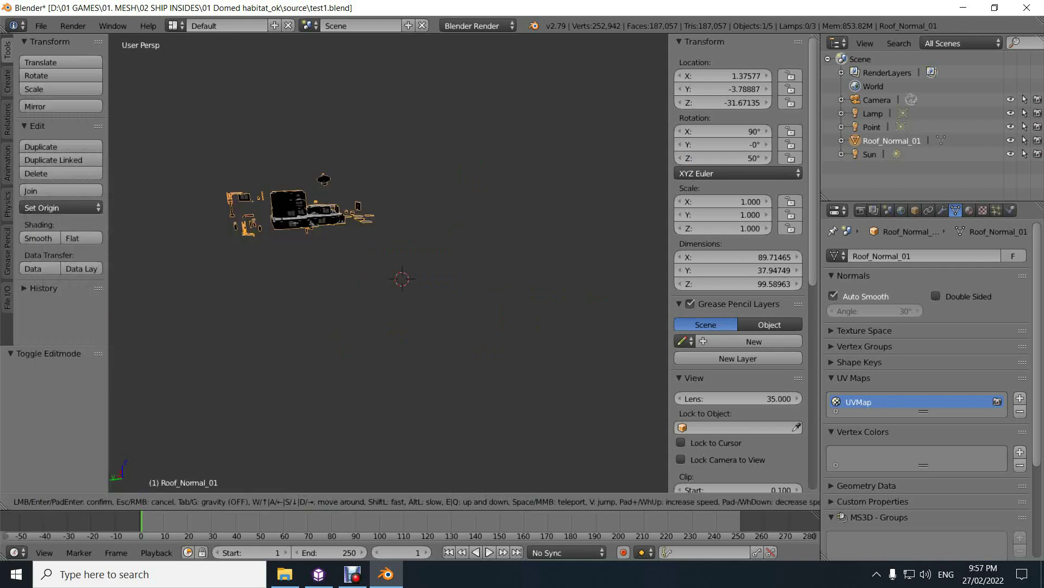
{"action": "key", "text": "w"}
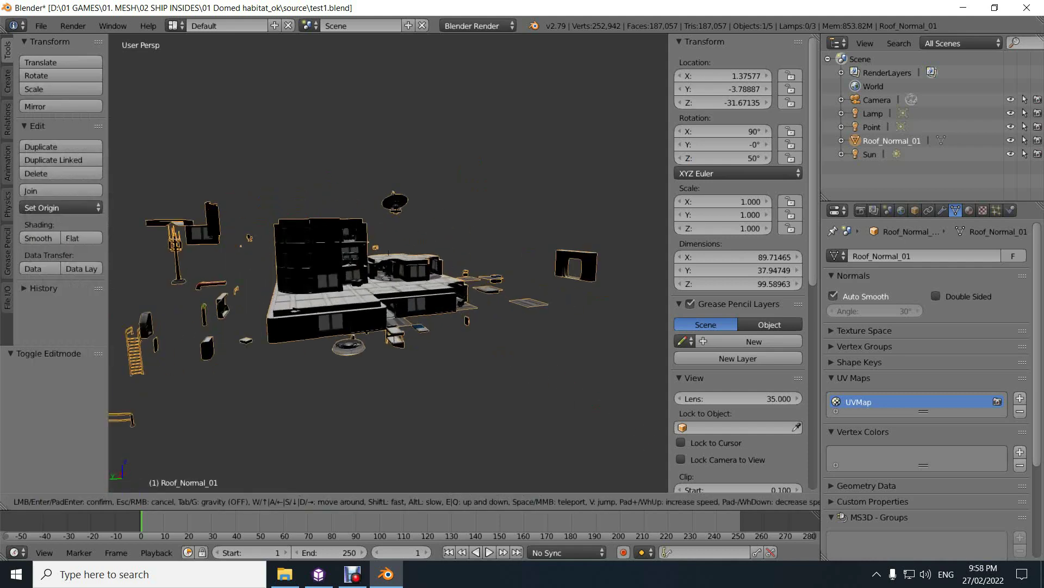
{"action": "key", "text": "Return"}
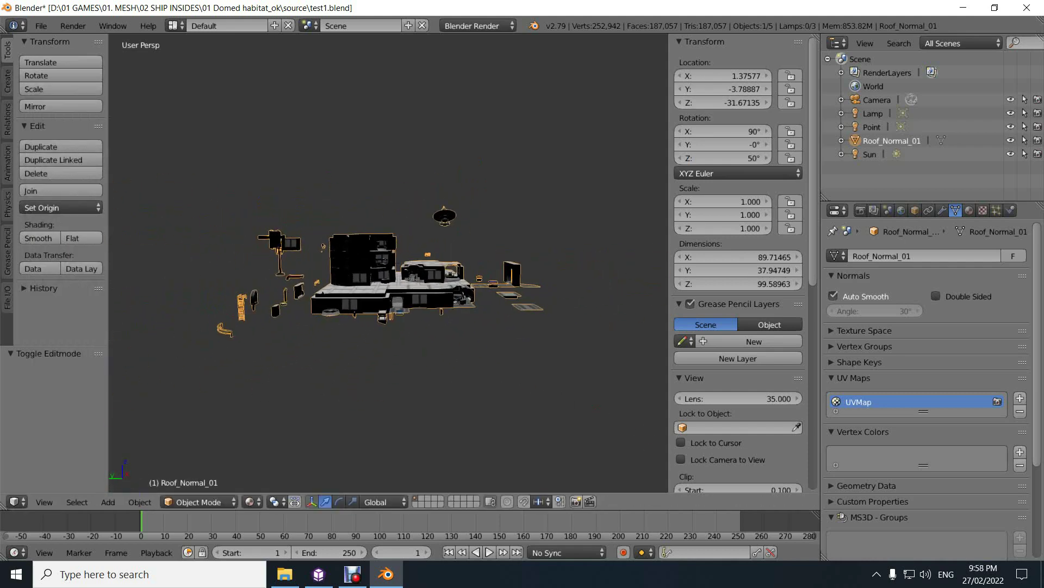
{"action": "left_click", "coordinate": [40, 26]}
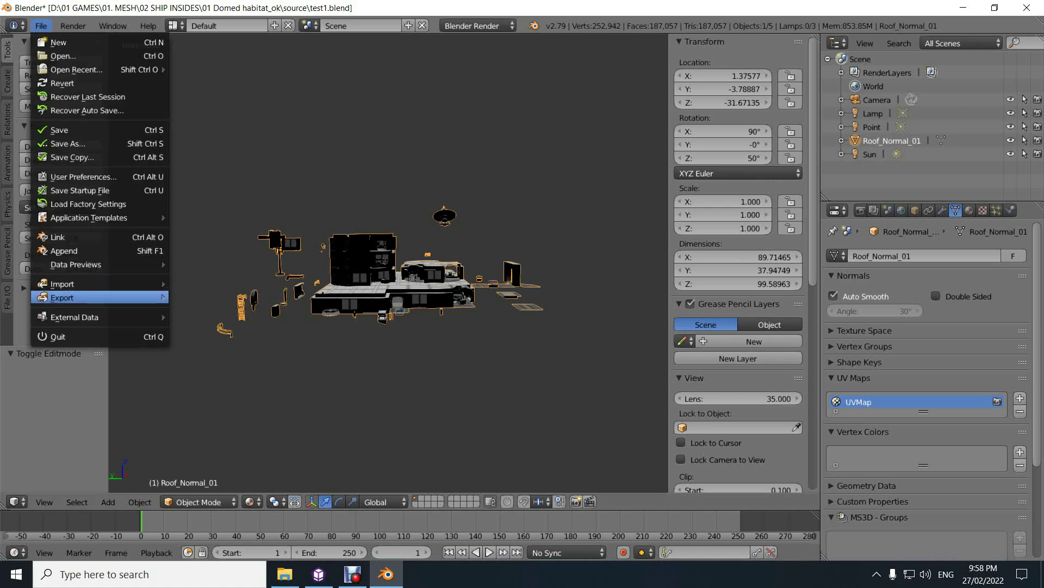
{"action": "mouse_move", "coordinate": [162, 297]}
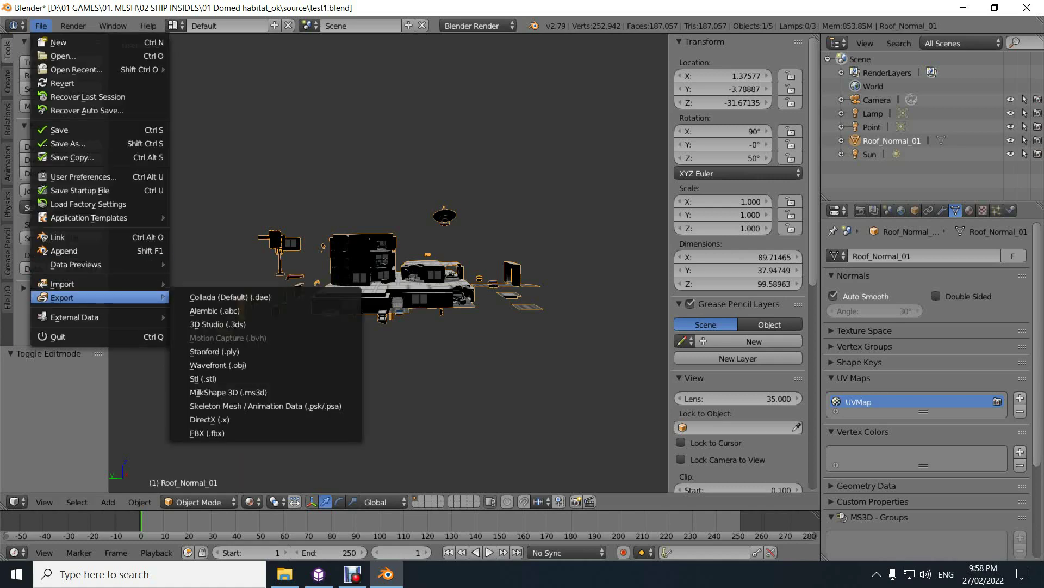
{"action": "left_click", "coordinate": [215, 365]}
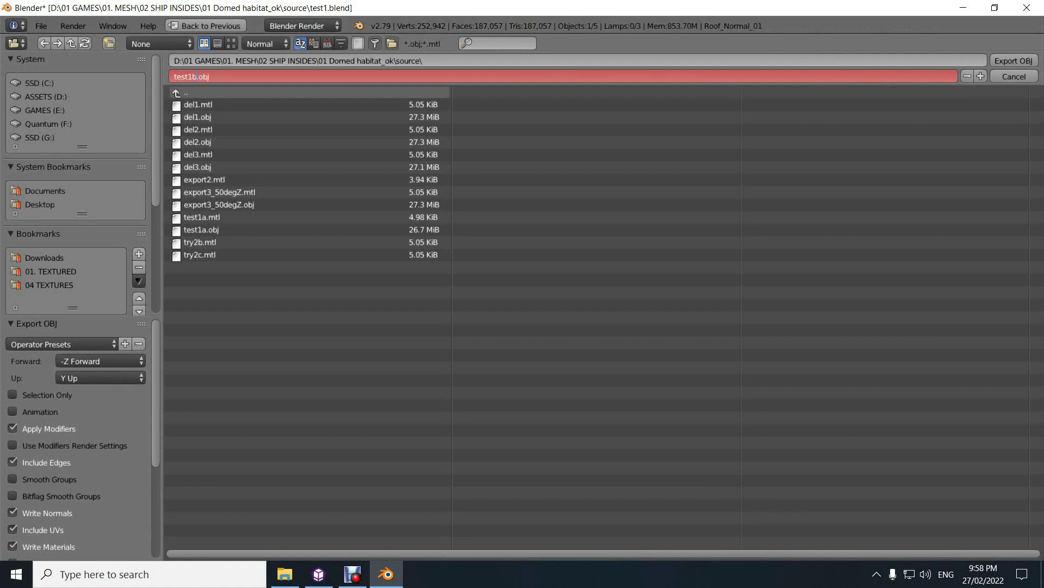
{"action": "key", "text": "Return"}
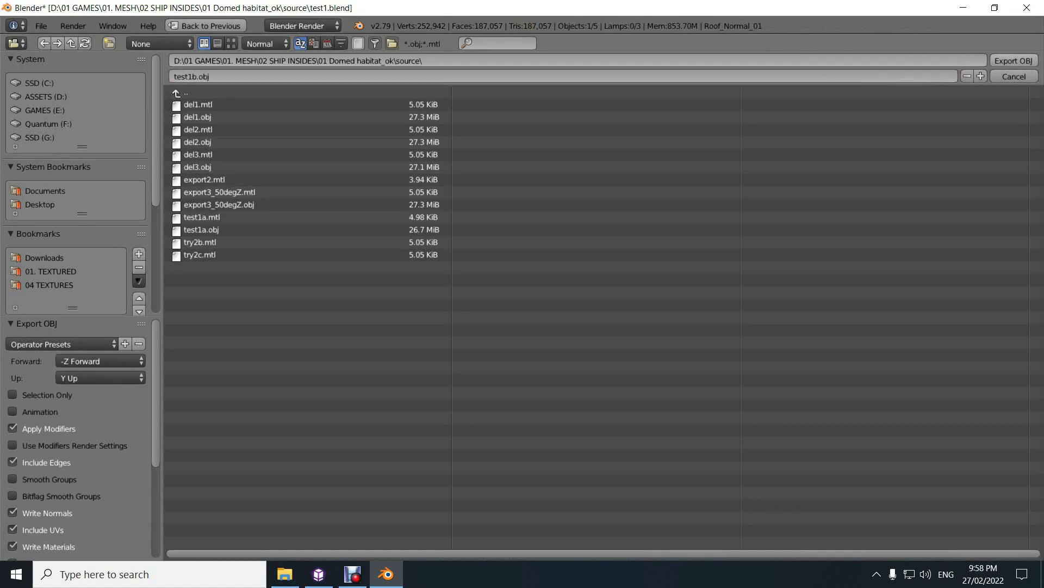
Switch to CopperCube and import test1b.obj from the source folder into the scene as a static 3D mesh
{"action": "key", "text": "alt+Tab"}
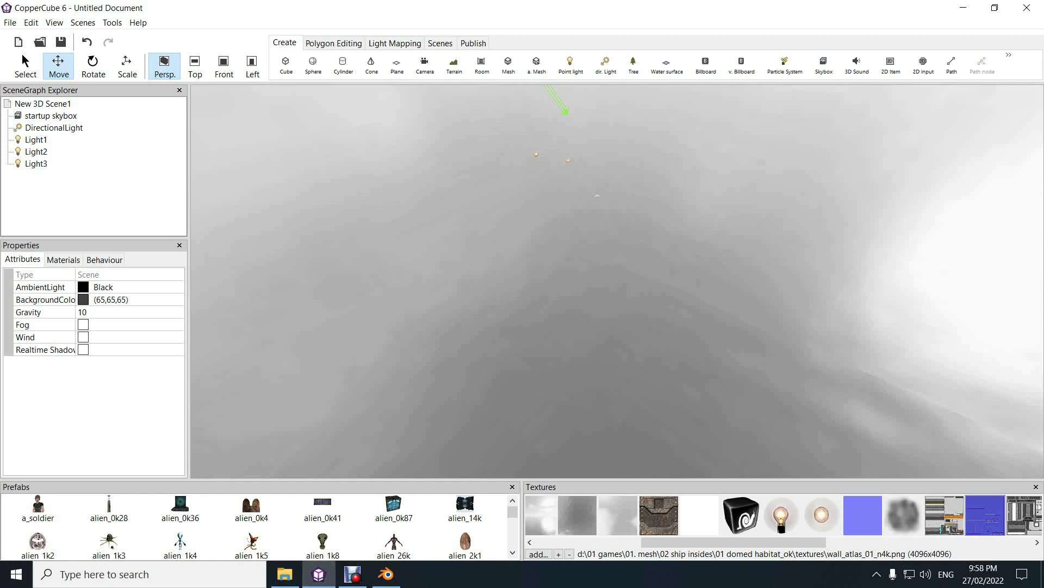
{"action": "left_click", "coordinate": [42, 103]}
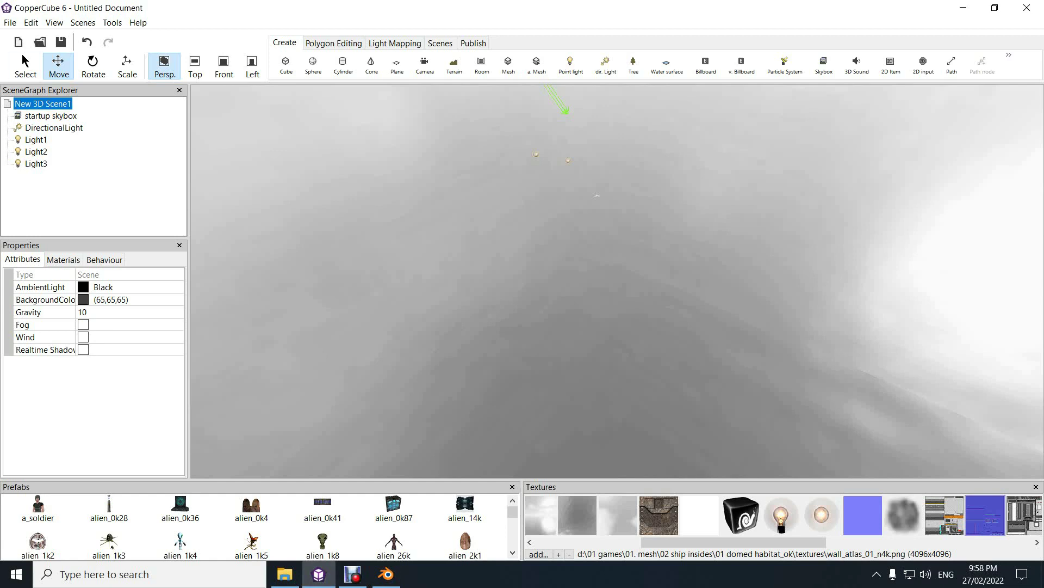
{"action": "left_click", "coordinate": [10, 23]}
{"action": "mouse_move", "coordinate": [54, 123]}
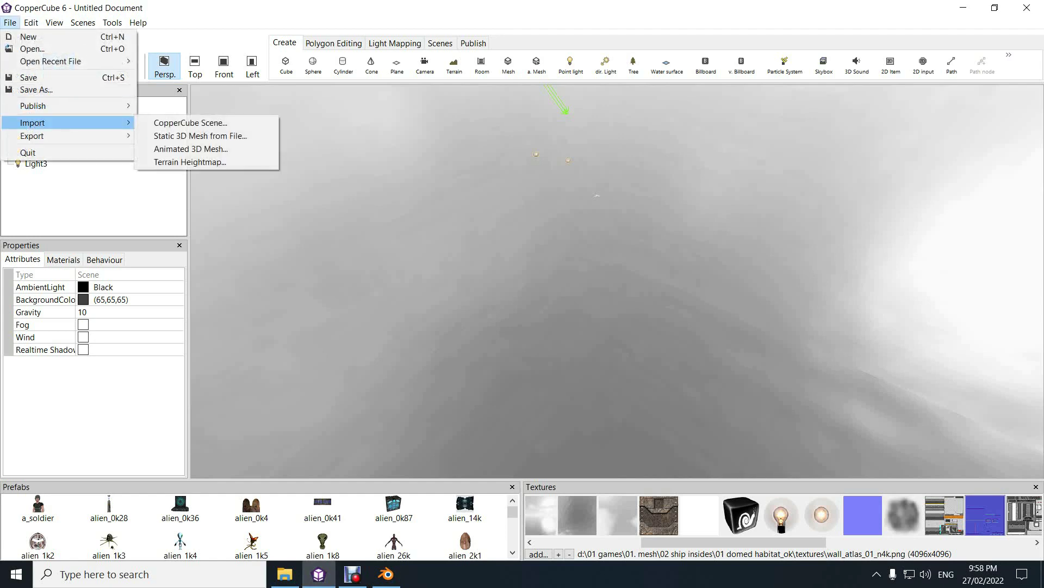
{"action": "left_click", "coordinate": [179, 134]}
{"action": "left_click", "coordinate": [415, 42]}
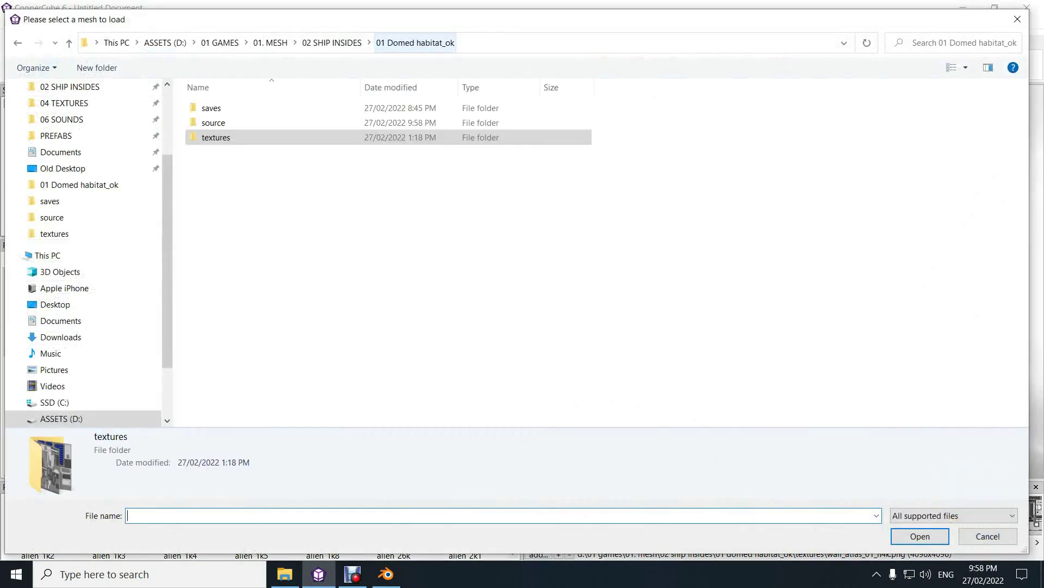
{"action": "double_click", "coordinate": [215, 123]}
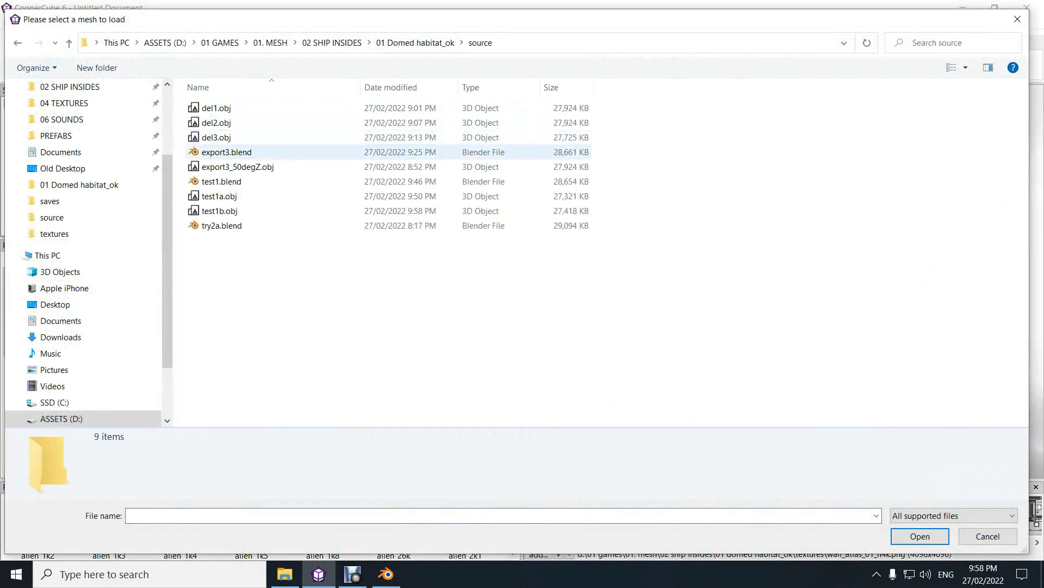
{"action": "left_click", "coordinate": [220, 210]}
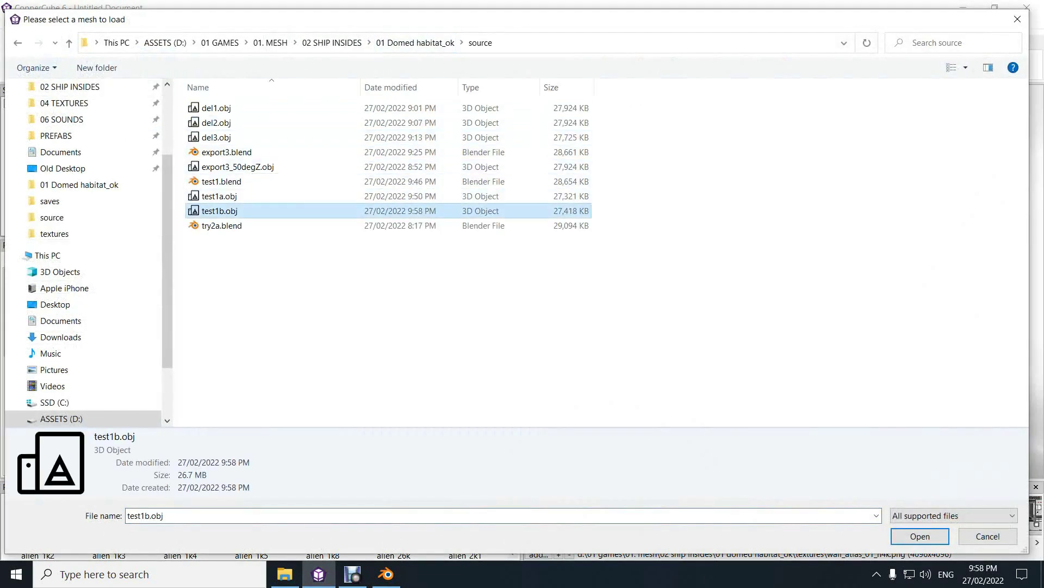
{"action": "left_click", "coordinate": [920, 536]}
Center the pivot point of the imported test1 mesh and set its position to 0, 0, 0
{"action": "right_click", "coordinate": [31, 176]}
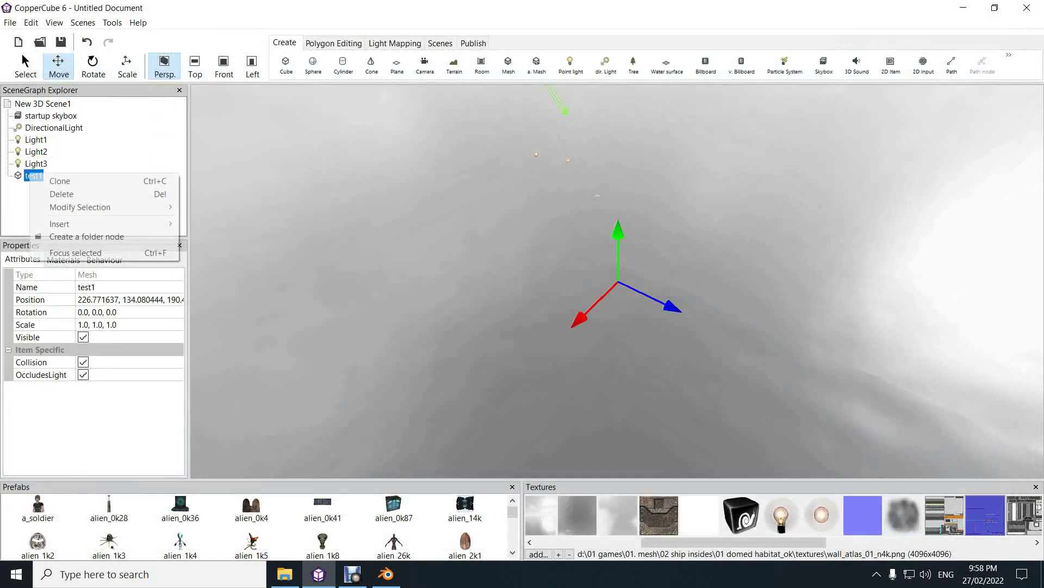
{"action": "mouse_move", "coordinate": [80, 207]}
{"action": "left_click", "coordinate": [218, 233]}
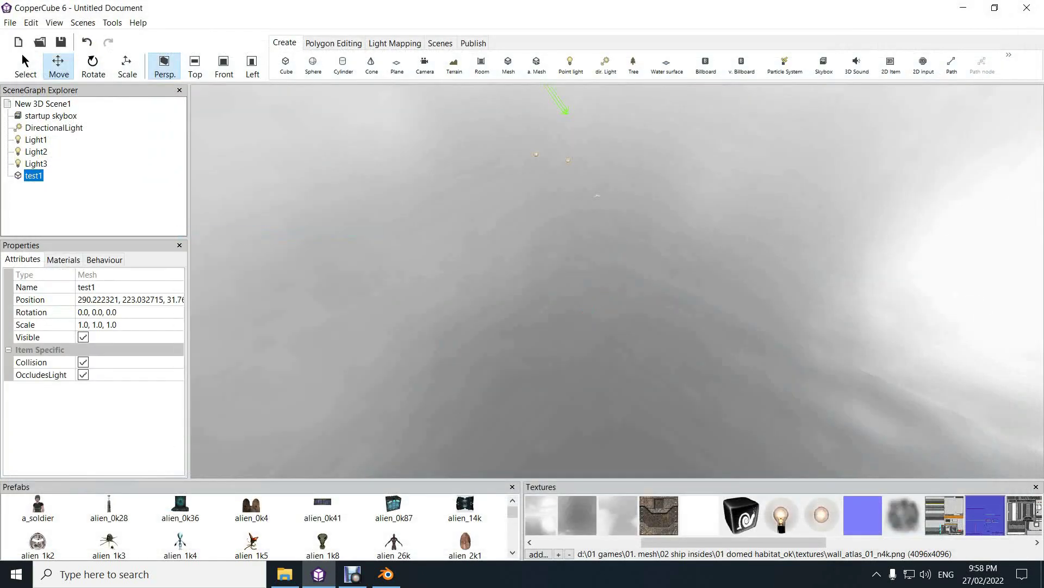
{"action": "left_click", "coordinate": [130, 300]}
{"action": "type", "text": "0"}
{"action": "key", "text": "Return"}
Scale the test1 mesh to 9, 9, 9, and freeze its scale with normalized normals
{"action": "left_click", "coordinate": [131, 325]}
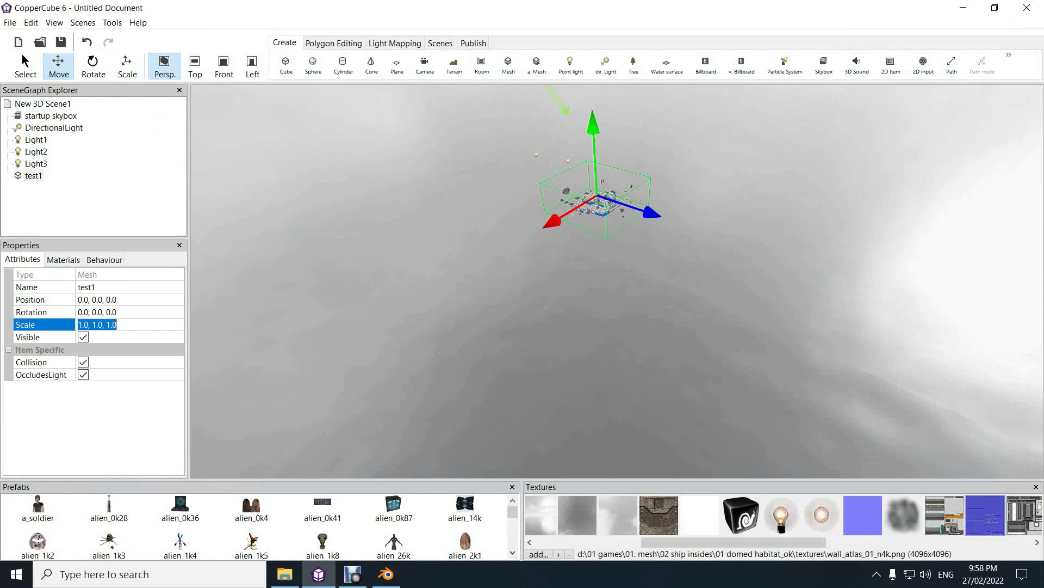
{"action": "type", "text": "9,9"}
{"action": "key", "text": "Return"}
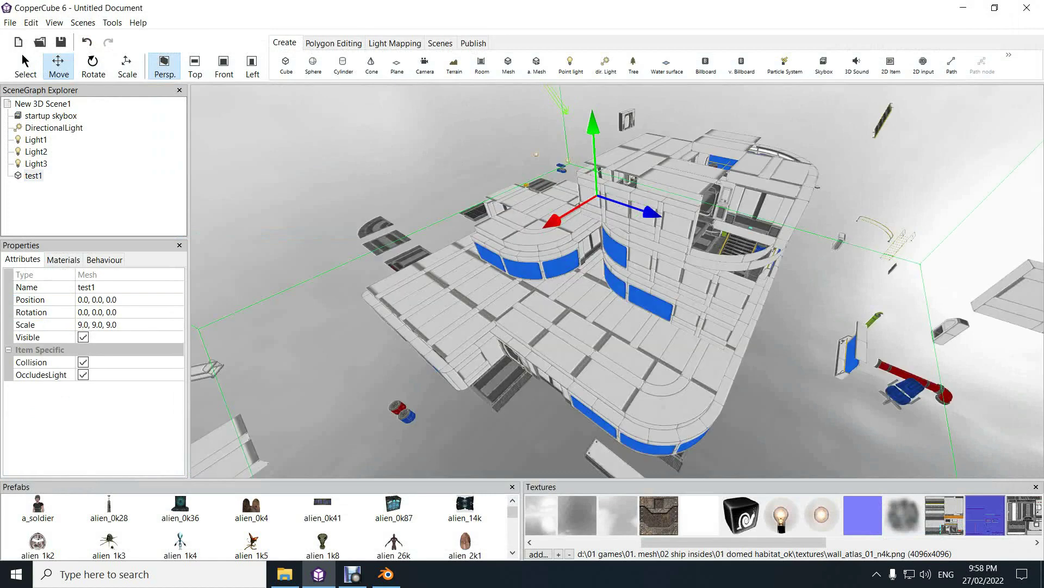
{"action": "right_click", "coordinate": [33, 175]}
{"action": "mouse_move", "coordinate": [82, 206]}
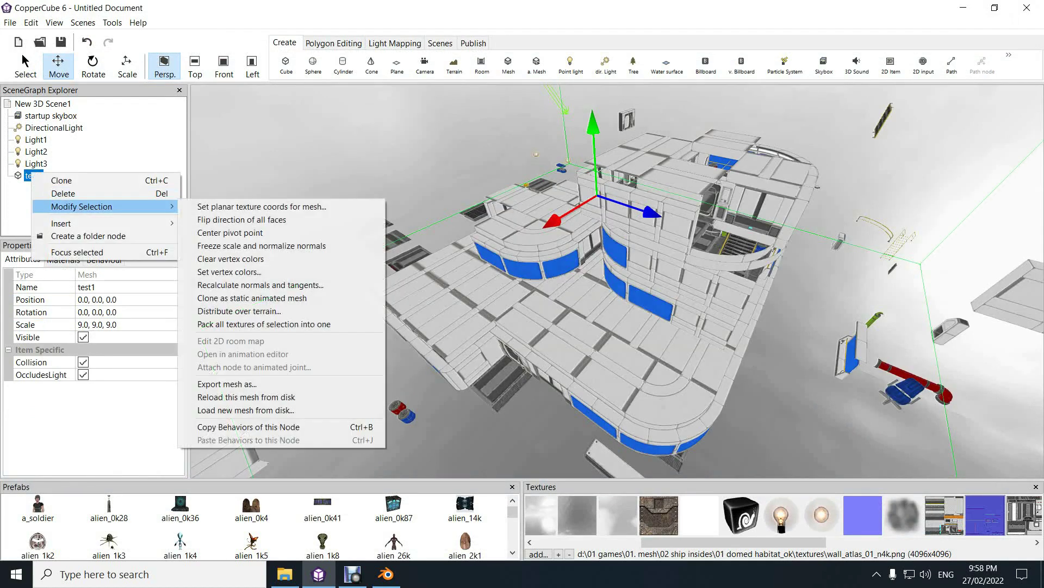
{"action": "left_click", "coordinate": [261, 245]}
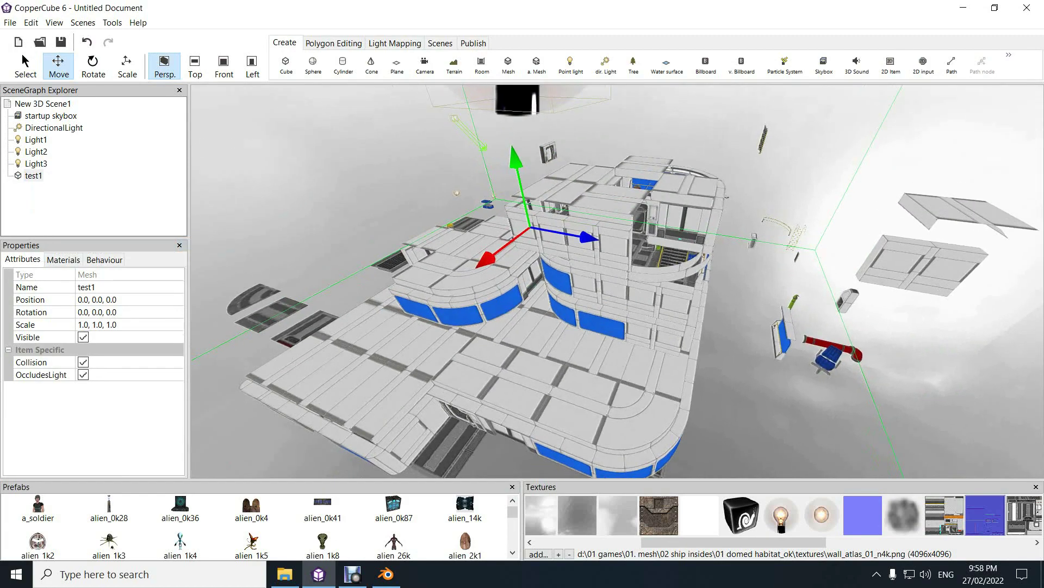
Rectangle-select all triangles of the large flat panel floating beside the antenna in test1 and extract them as a separate mesh
{"action": "scroll", "coordinate": [618, 281], "scroll_direction": "down", "scroll_amount": 3}
{"action": "scroll", "coordinate": [617, 281], "scroll_direction": "up", "scroll_amount": 4}
{"action": "right_click_drag", "start_coordinate": [617, 281], "coordinate": [702, 191]}
{"action": "scroll", "coordinate": [701, 191], "scroll_direction": "up", "scroll_amount": 3}
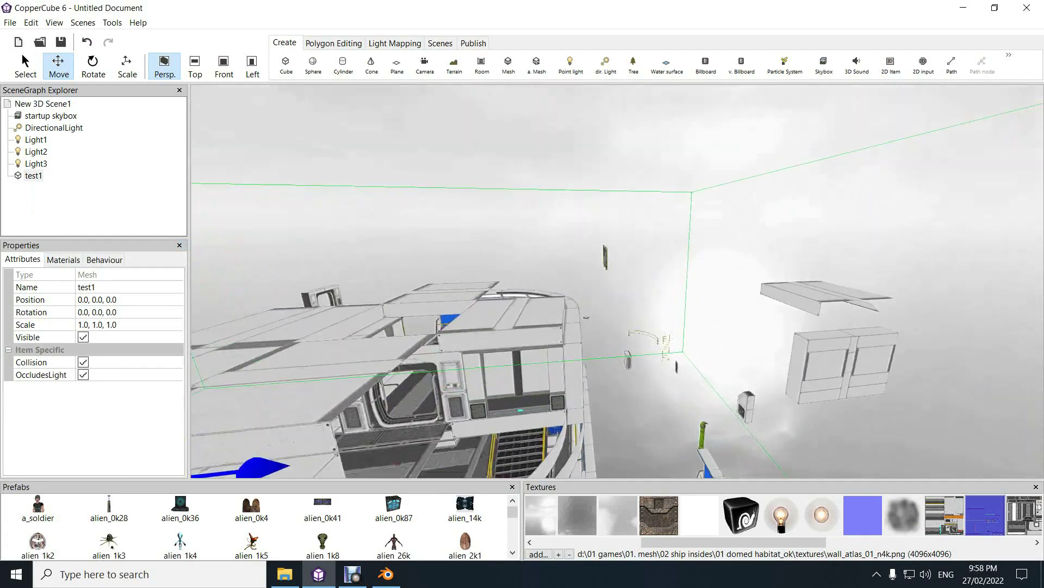
{"action": "scroll", "coordinate": [617, 281], "scroll_direction": "up", "scroll_amount": 3}
{"action": "right_click_drag", "start_coordinate": [617, 281], "coordinate": [702, 375]}
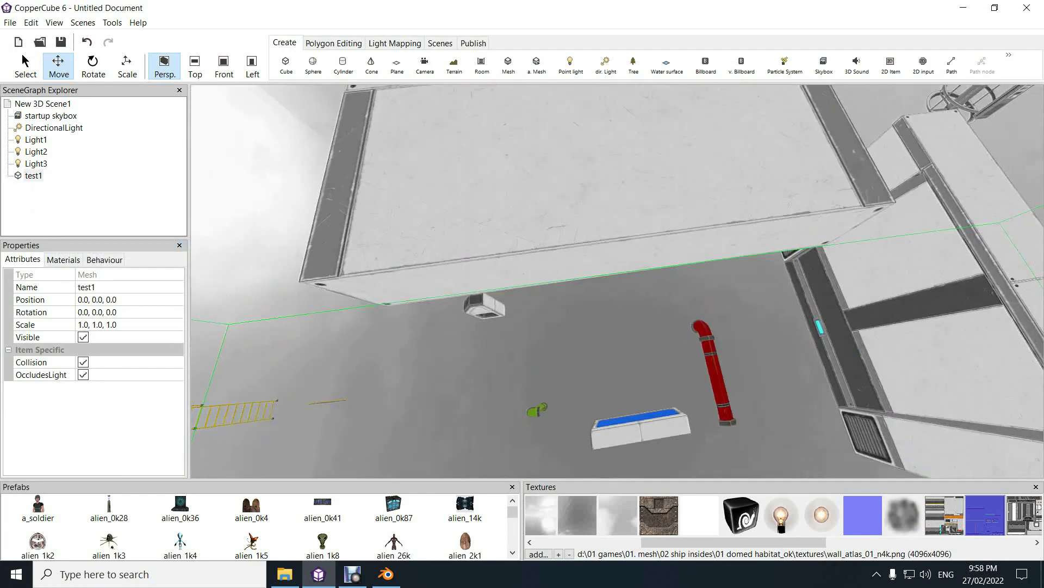
{"action": "scroll", "coordinate": [618, 281], "scroll_direction": "down", "scroll_amount": 5}
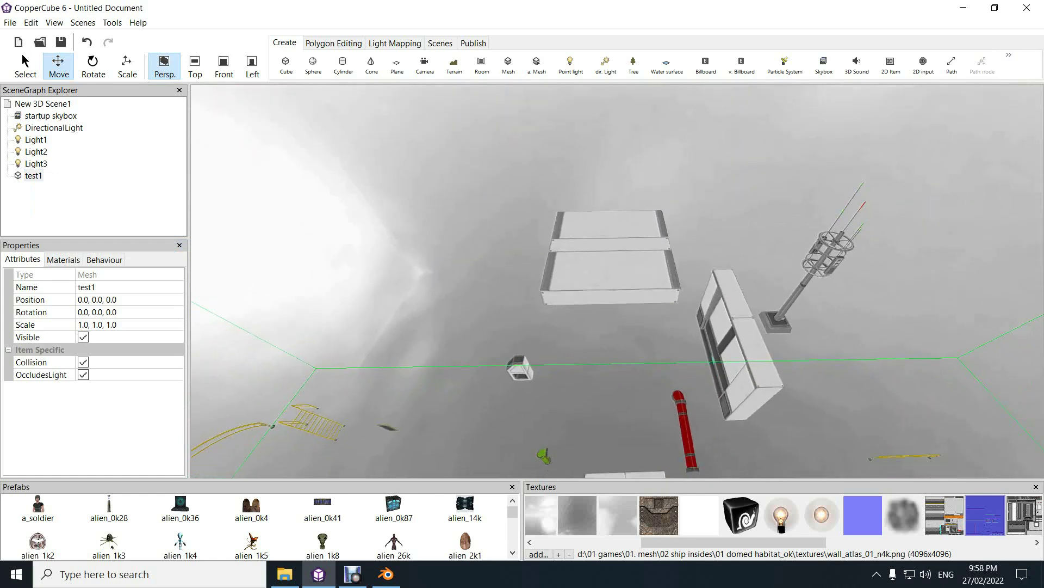
{"action": "left_click", "coordinate": [35, 163]}
{"action": "left_click", "coordinate": [33, 176]}
{"action": "left_click", "coordinate": [333, 43]}
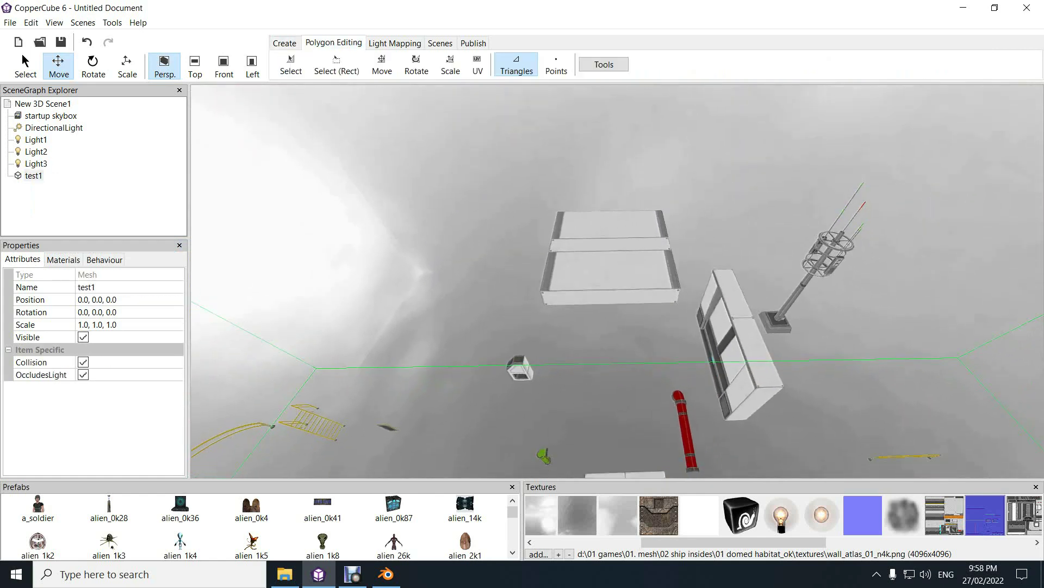
{"action": "left_click", "coordinate": [336, 64]}
{"action": "left_click_drag", "start_coordinate": [513, 176], "coordinate": [692, 323]}
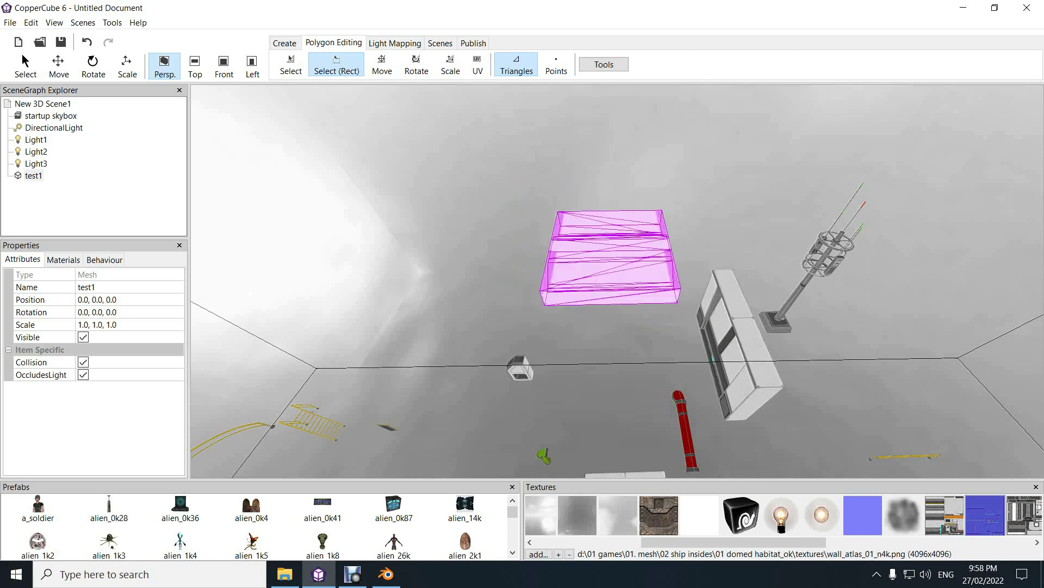
{"action": "left_click", "coordinate": [604, 64]}
{"action": "left_click", "coordinate": [680, 98]}
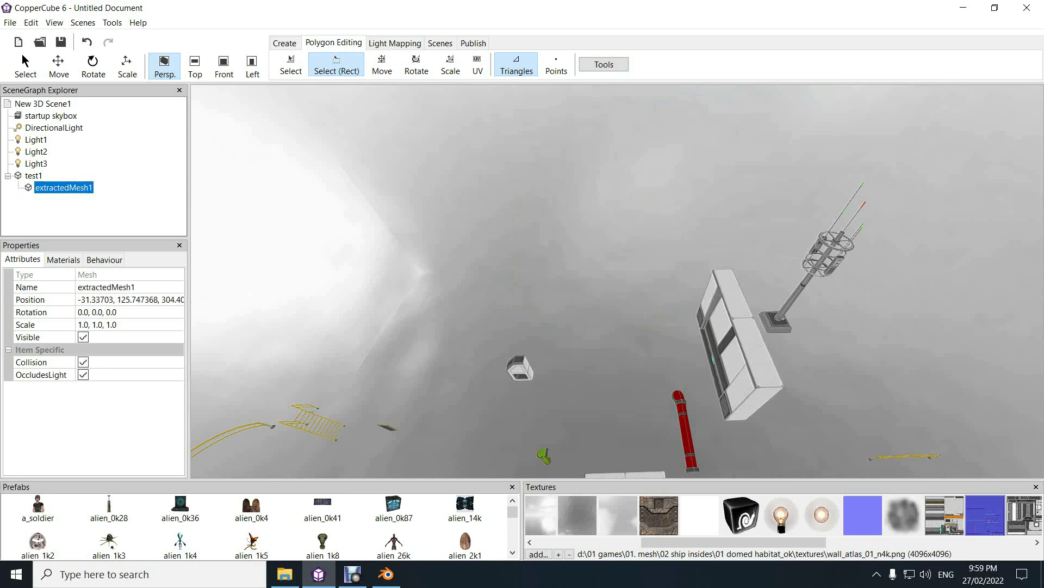
Set the position of the extracted panel mesh to 0, 0, 0
{"action": "left_click", "coordinate": [131, 300]}
{"action": "type", "text": "0,0,0"}
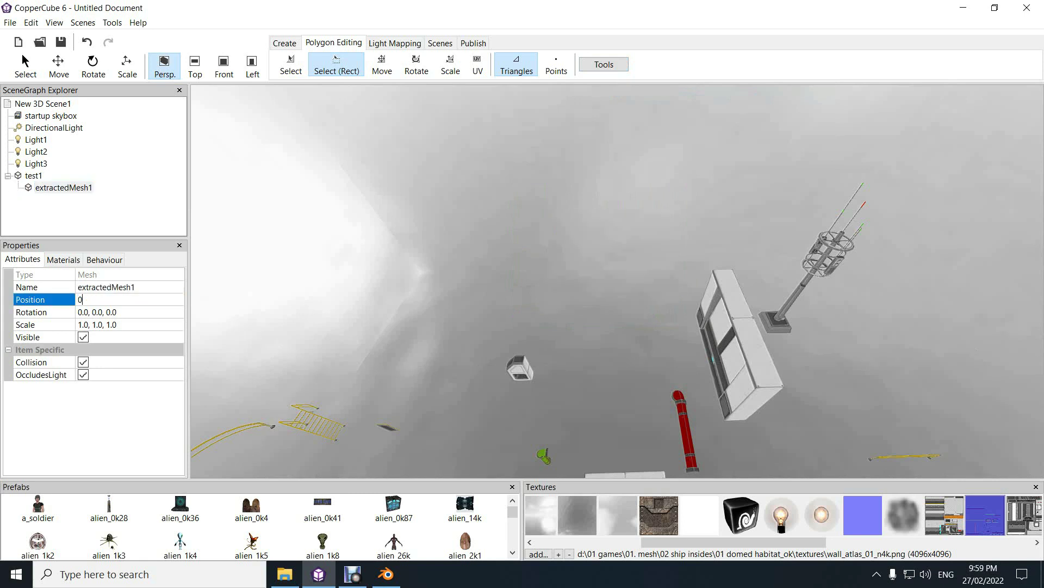
{"action": "key", "text": "Return"}
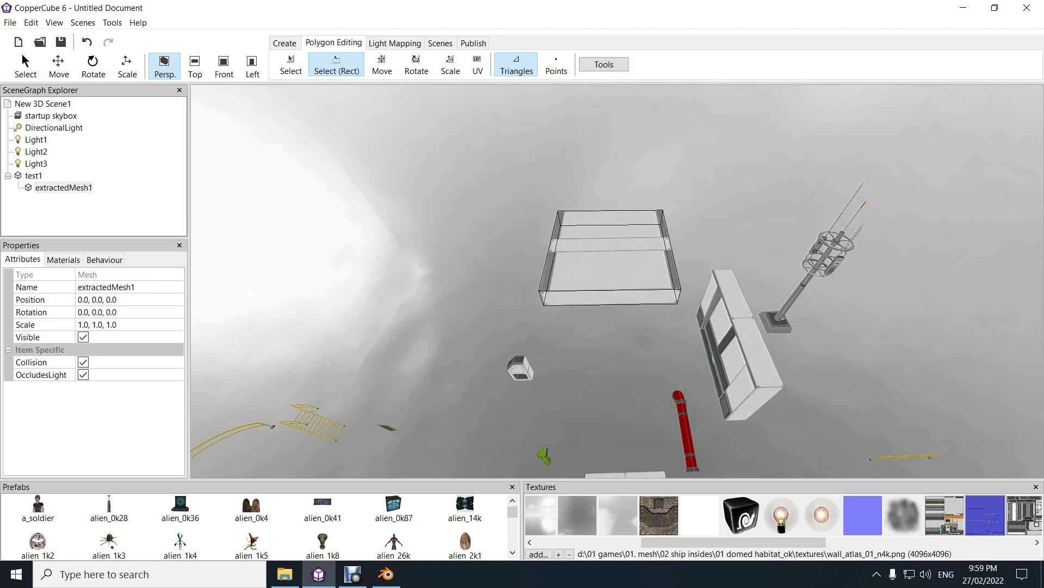
Compare the selection outlines of test1 and the extracted panel, and center the panel's pivot point
{"action": "left_click", "coordinate": [33, 176]}
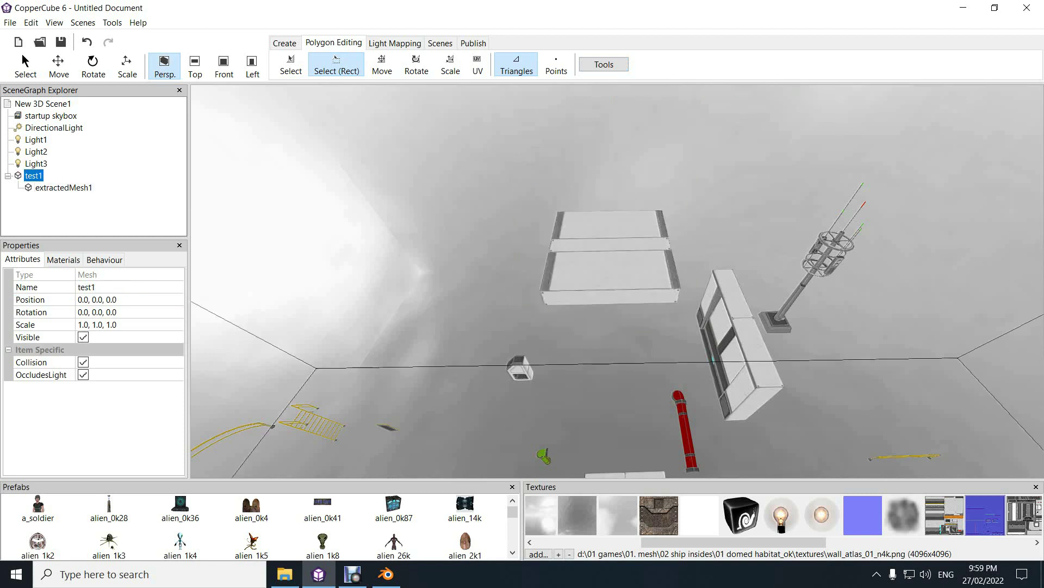
{"action": "left_click", "coordinate": [63, 187]}
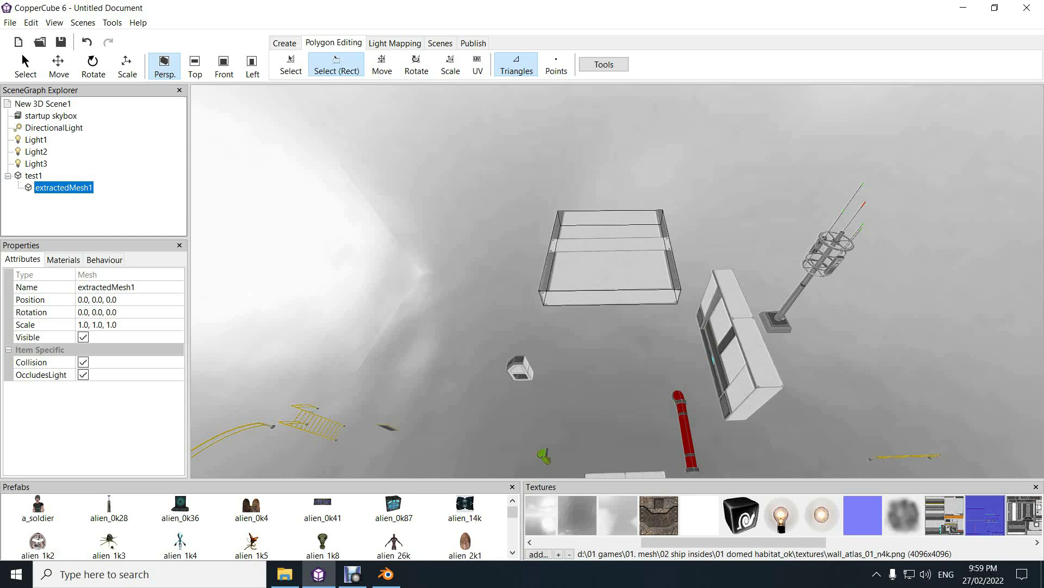
{"action": "right_click", "coordinate": [57, 188]}
{"action": "mouse_move", "coordinate": [131, 220]}
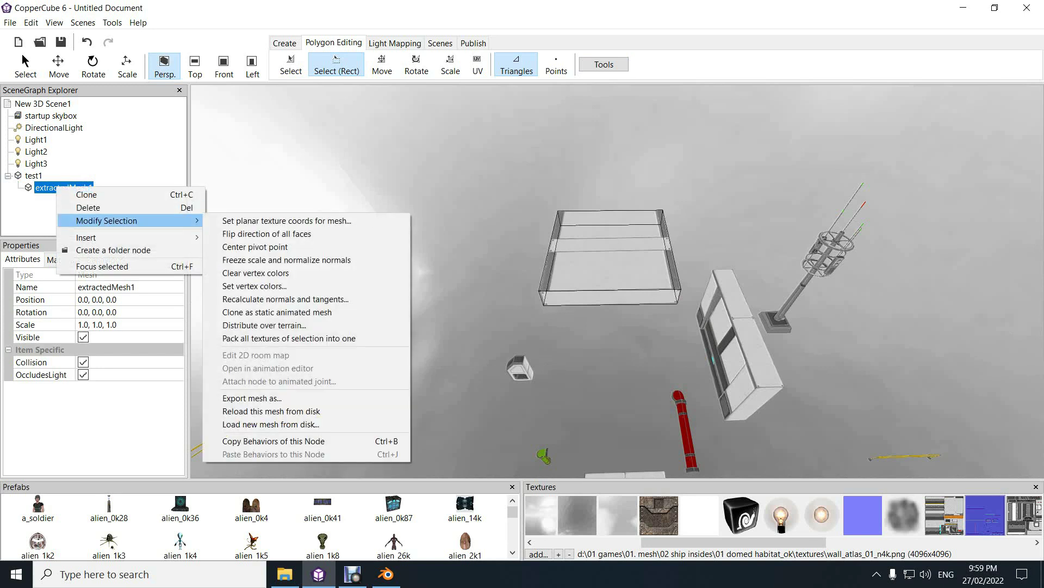
{"action": "left_click", "coordinate": [255, 247]}
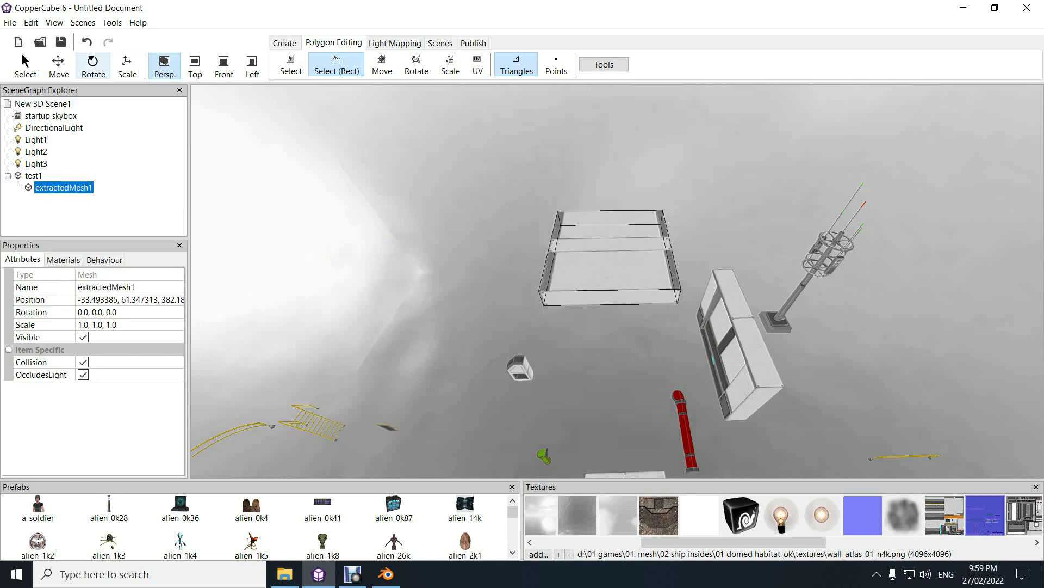
Activate the Move tool on the extracted panel and examine its axis alignment and the surrounding base from several angles
{"action": "left_click", "coordinate": [59, 66]}
{"action": "left_click_drag", "start_coordinate": [611, 249], "coordinate": [1043, 291]}
{"action": "scroll", "coordinate": [639, 315], "scroll_direction": "up", "scroll_amount": 3}
{"action": "scroll", "coordinate": [639, 315], "scroll_direction": "up", "scroll_amount": 3}
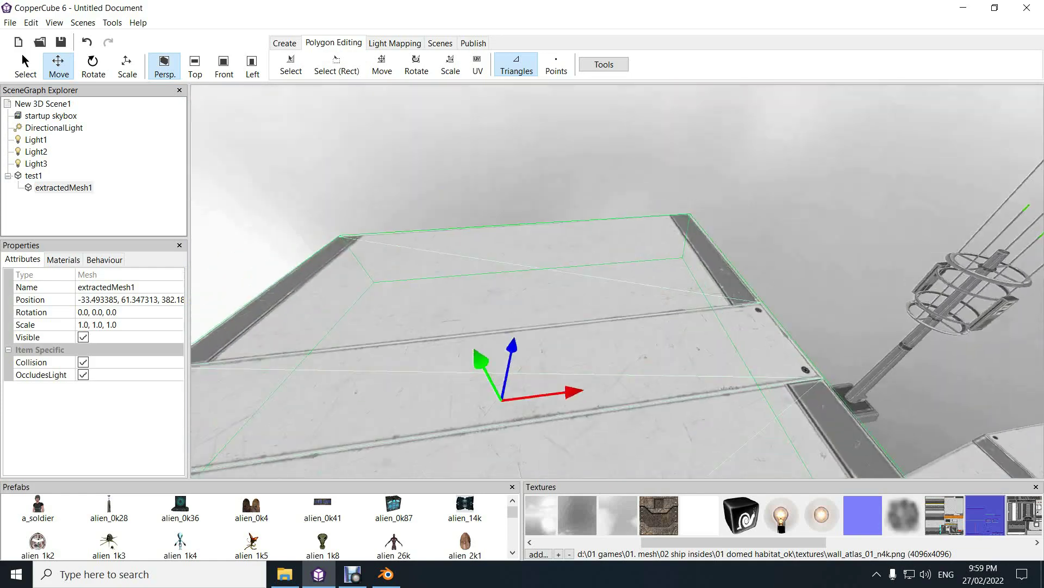
{"action": "mouse_move", "coordinate": [617, 281]}
{"action": "left_mouse_down"}
{"action": "mouse_move", "coordinate": [604, 315]}
{"action": "mouse_move", "coordinate": [617, 288]}
{"action": "left_mouse_up"}
{"action": "scroll", "coordinate": [617, 281], "scroll_direction": "down", "scroll_amount": 8}
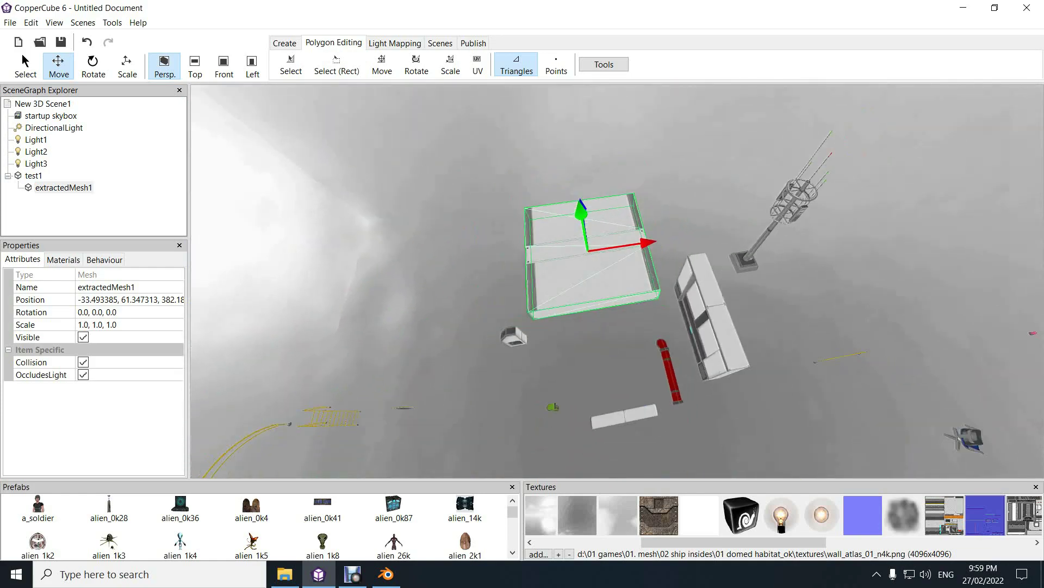
{"action": "left_click_drag", "start_coordinate": [617, 281], "coordinate": [726, 277]}
{"action": "scroll", "coordinate": [618, 281], "scroll_direction": "up", "scroll_amount": 8}
{"action": "scroll", "coordinate": [617, 281], "scroll_direction": "down", "scroll_amount": 6}
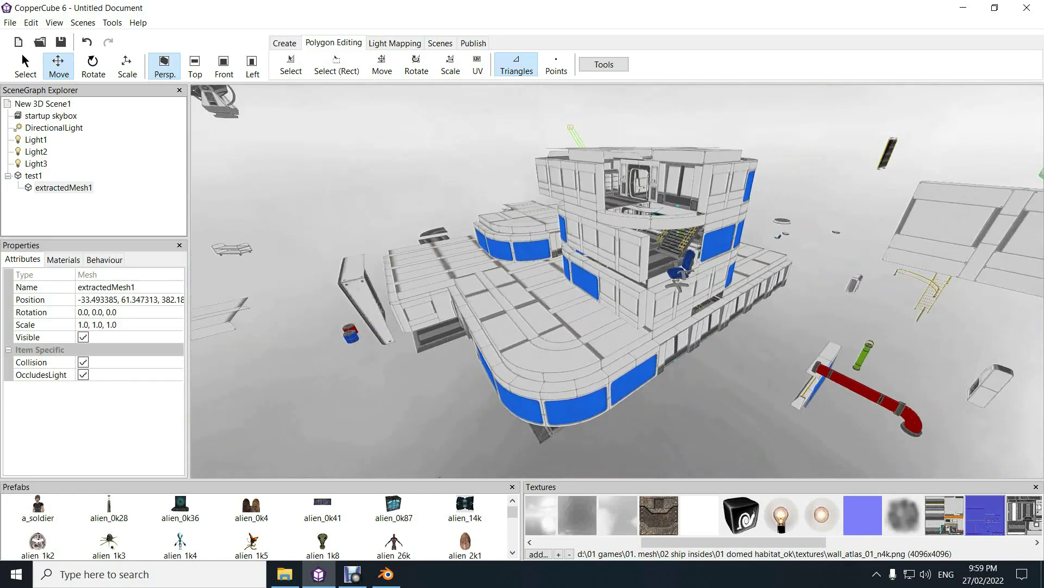
{"action": "left_click_drag", "start_coordinate": [617, 281], "coordinate": [549, 257]}
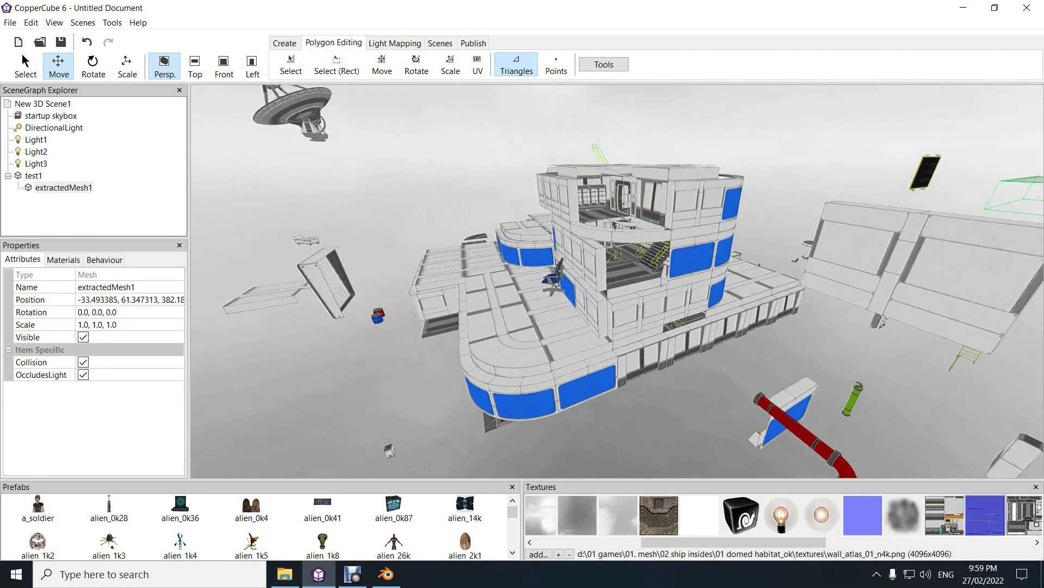